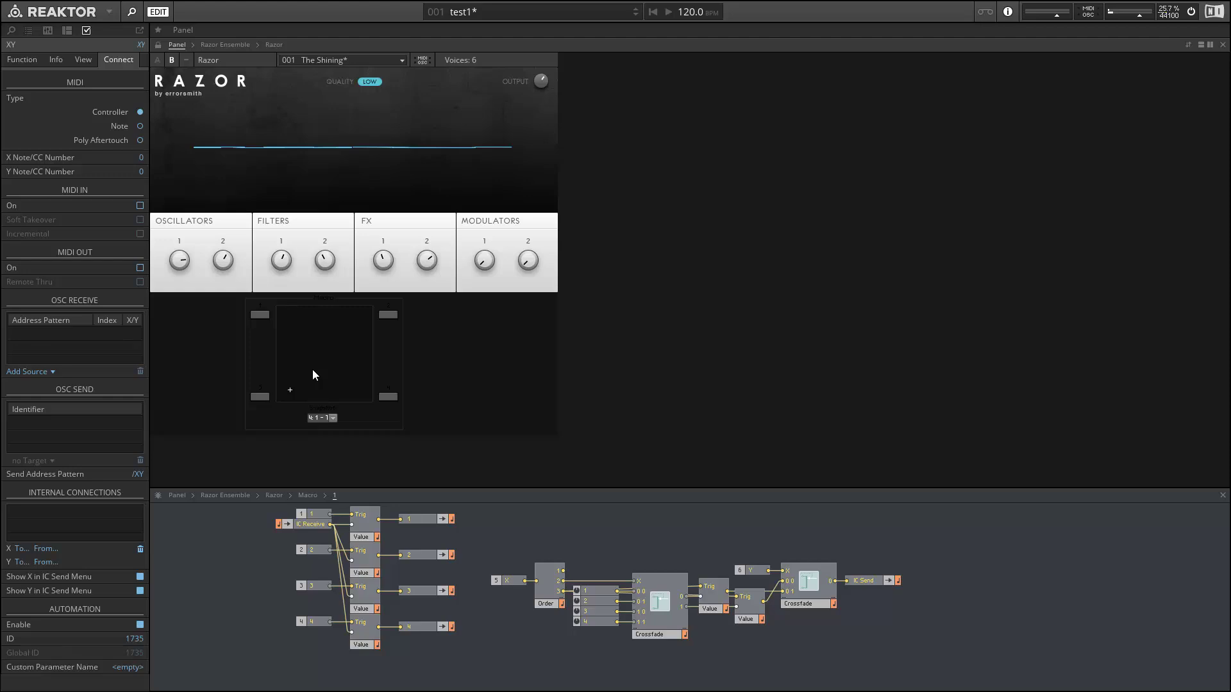
# - Try out several cursor positions on the XY pad to morph the Razor macro knobs
pyautogui.click(291, 345)
pyautogui.moveTo(290, 329); pyautogui.dragTo(274, 311)
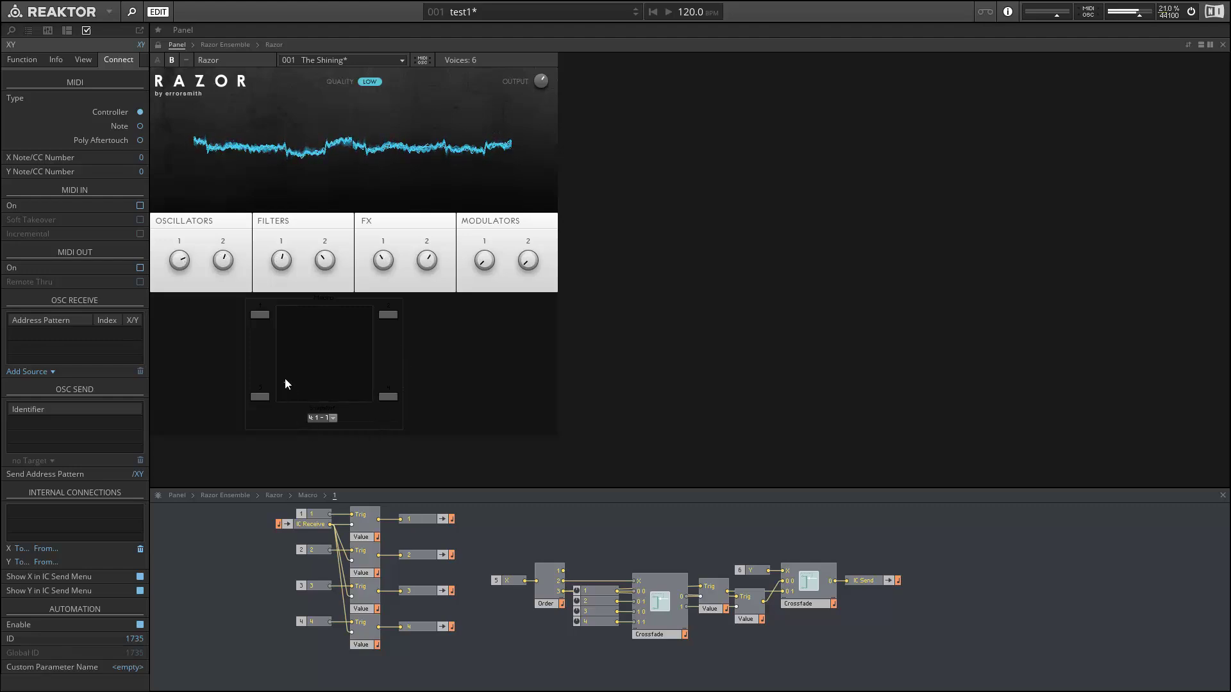
pyautogui.moveTo(286, 383); pyautogui.dragTo(296, 357)
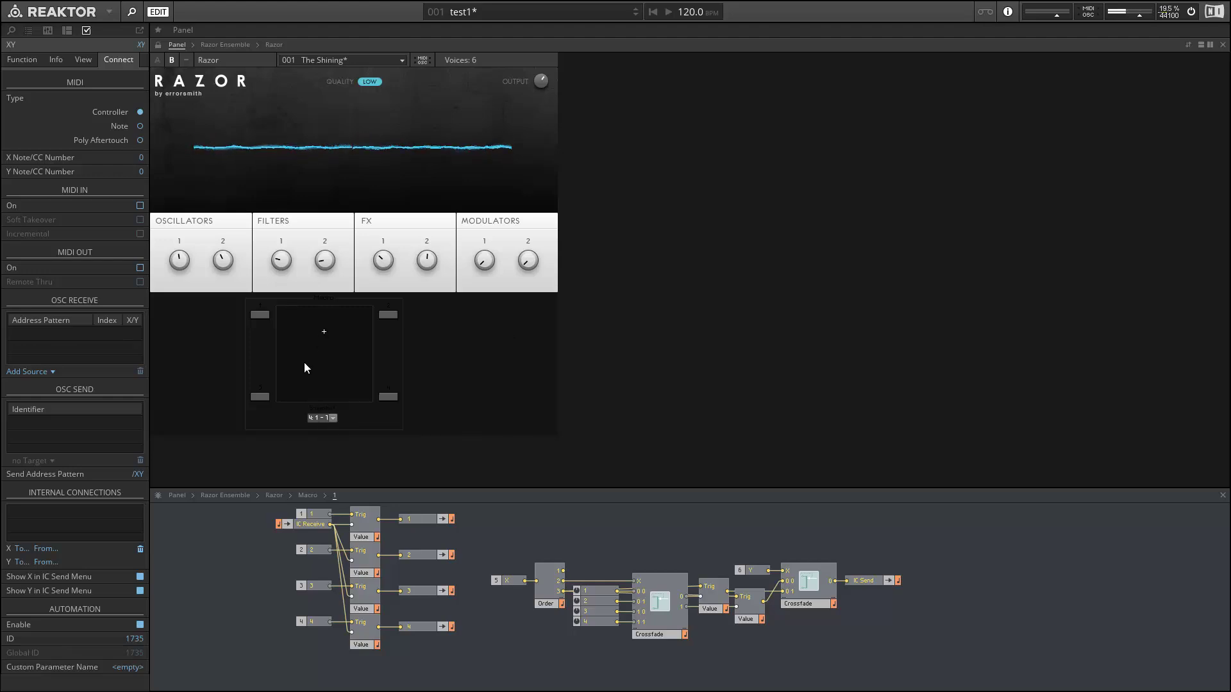
pyautogui.moveTo(304, 362)
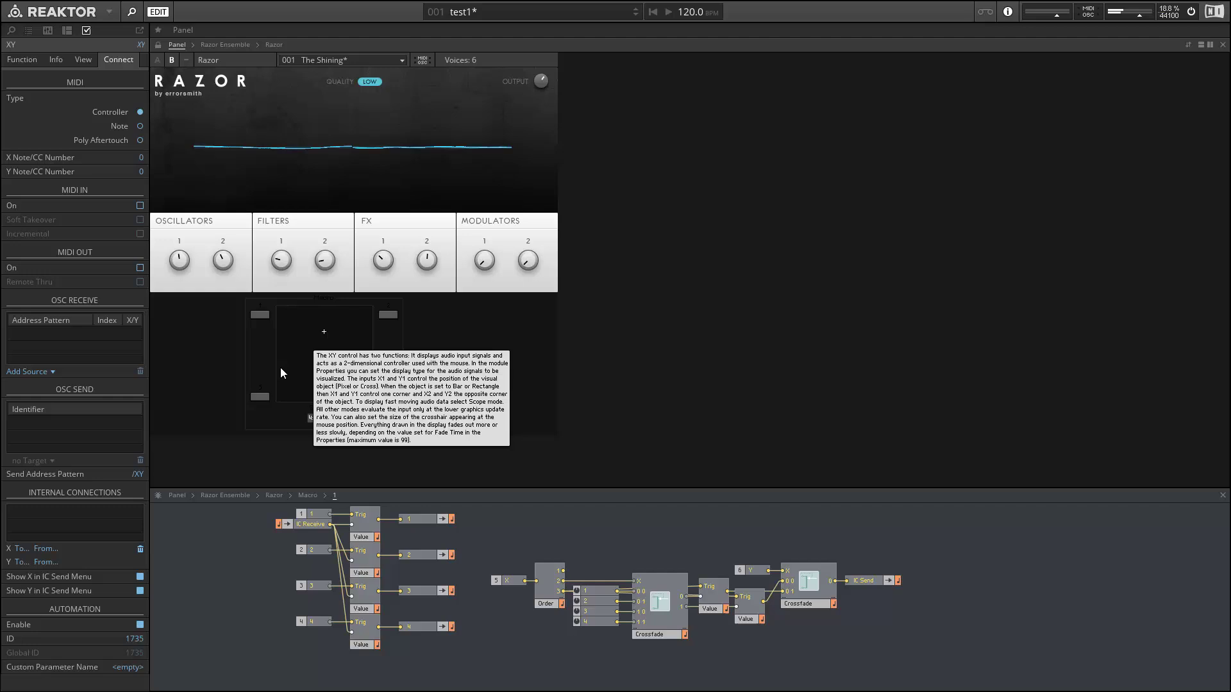
# - Reopen the original Razor ensemble from the recent files, saving the changes to RazorMod.ens
pyautogui.click(109, 11)
pyautogui.moveTo(122, 30)
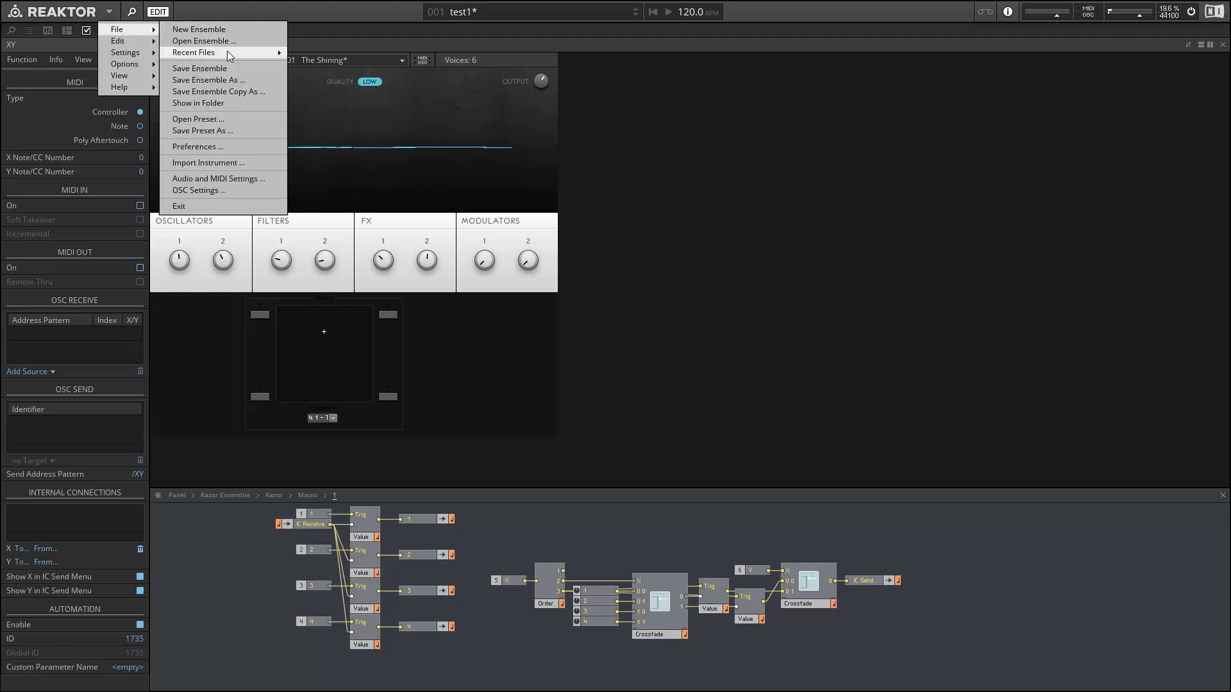
pyautogui.moveTo(231, 57)
pyautogui.click(356, 65)
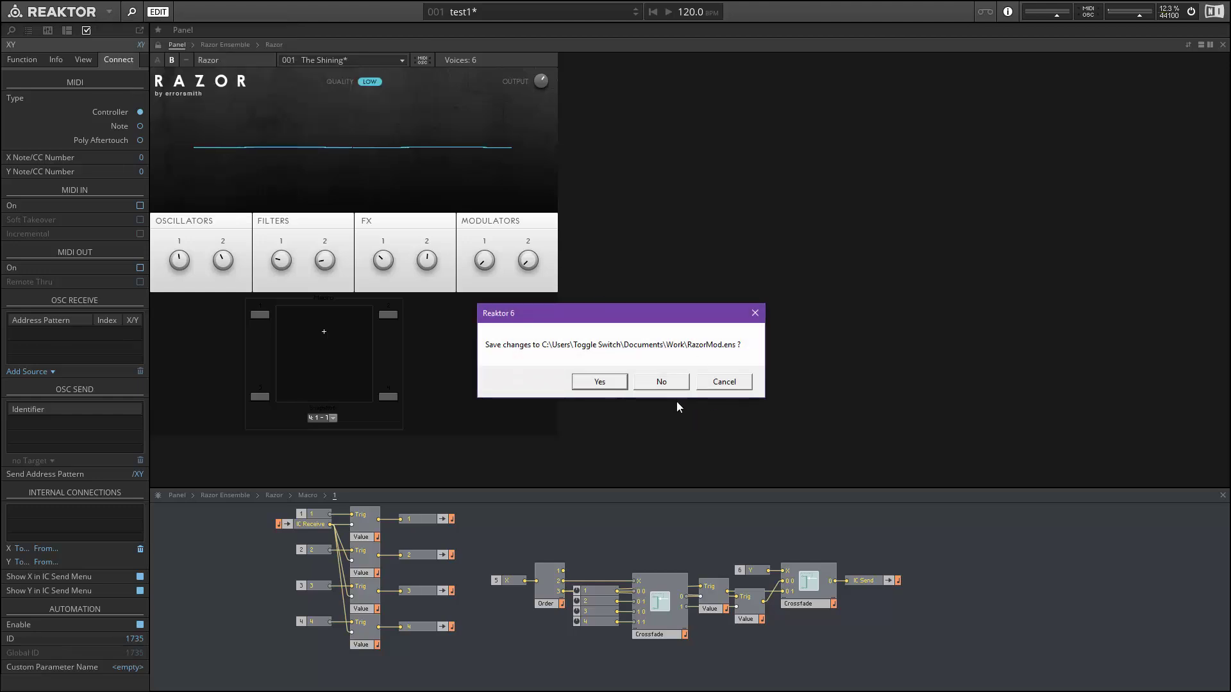
pyautogui.click(612, 379)
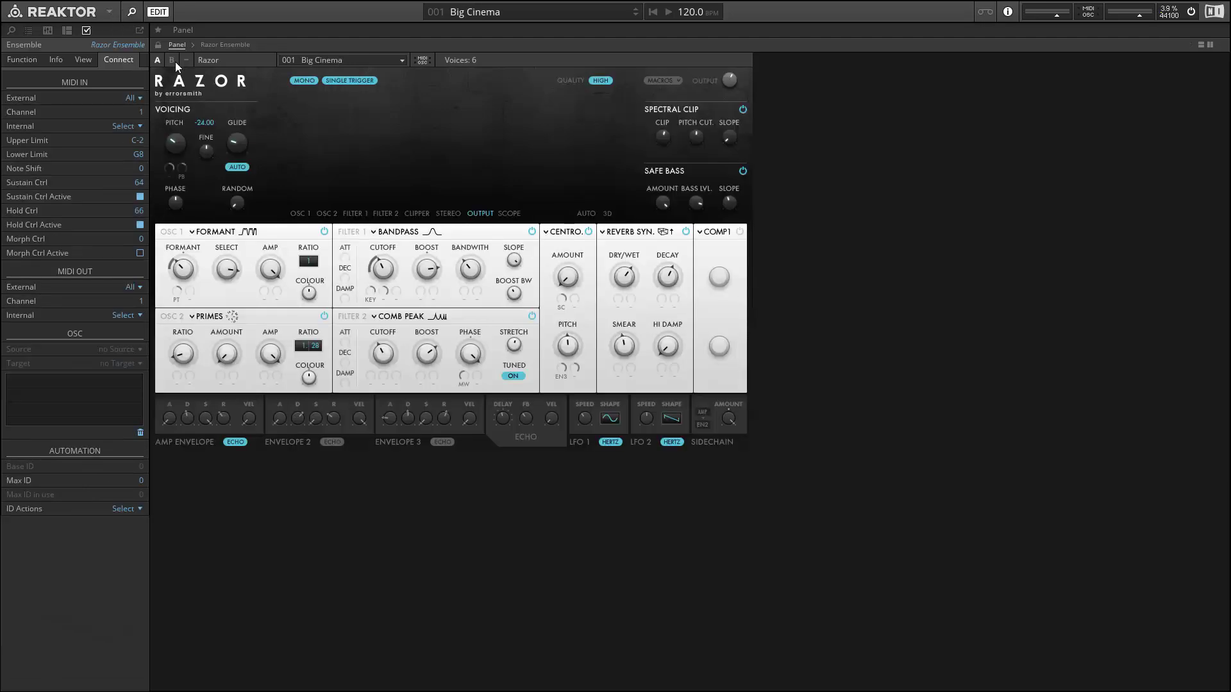
# - Switch Razor to panel view B and save the ensemble under a new file name in the Work folder, adding Ensemble to Razor
pyautogui.click(172, 60)
pyautogui.click(109, 13)
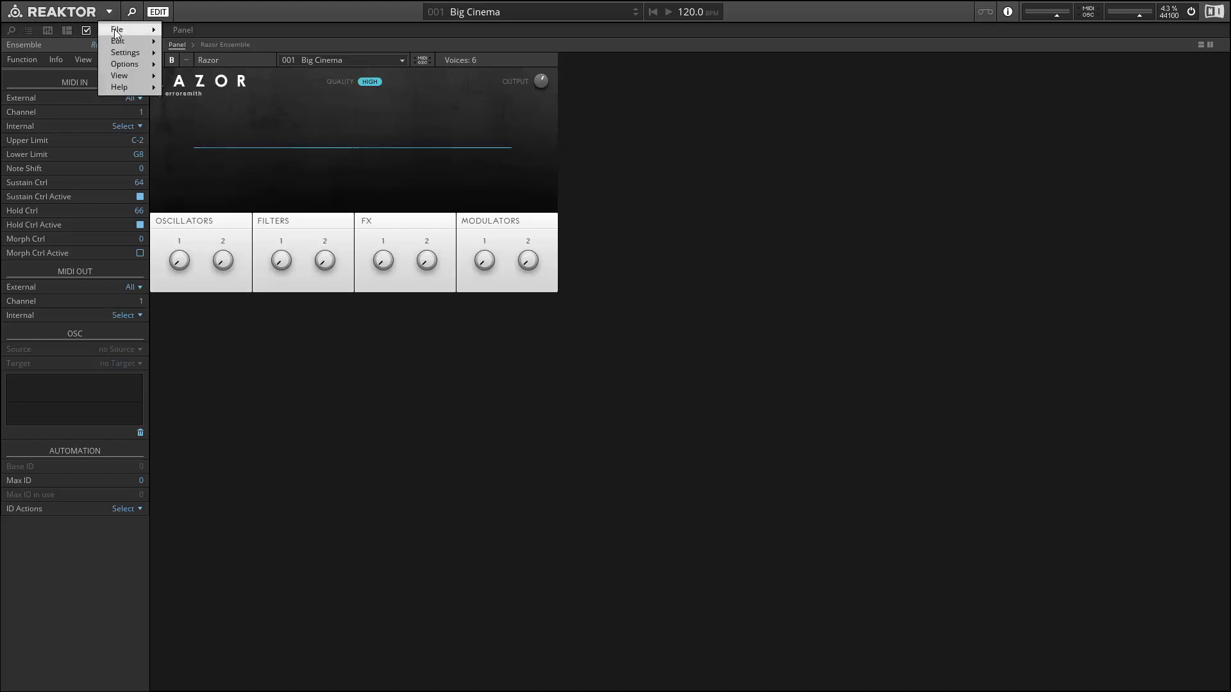
pyautogui.moveTo(116, 30)
pyautogui.click(234, 85)
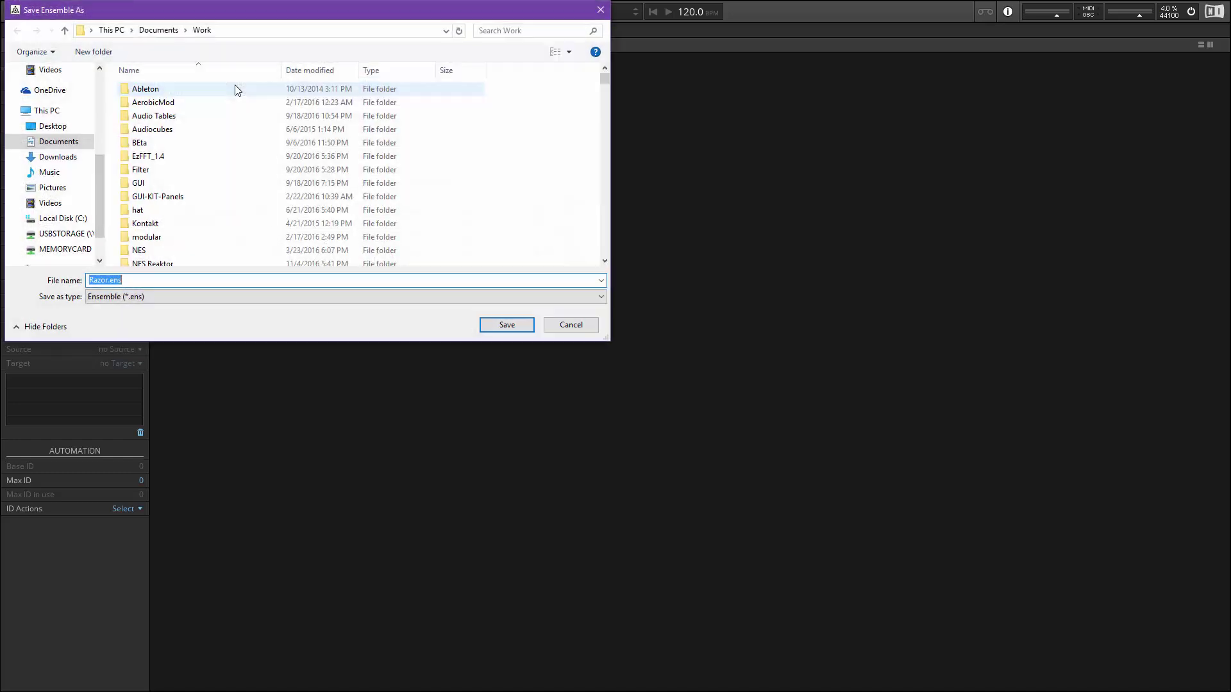
pyautogui.click(108, 280)
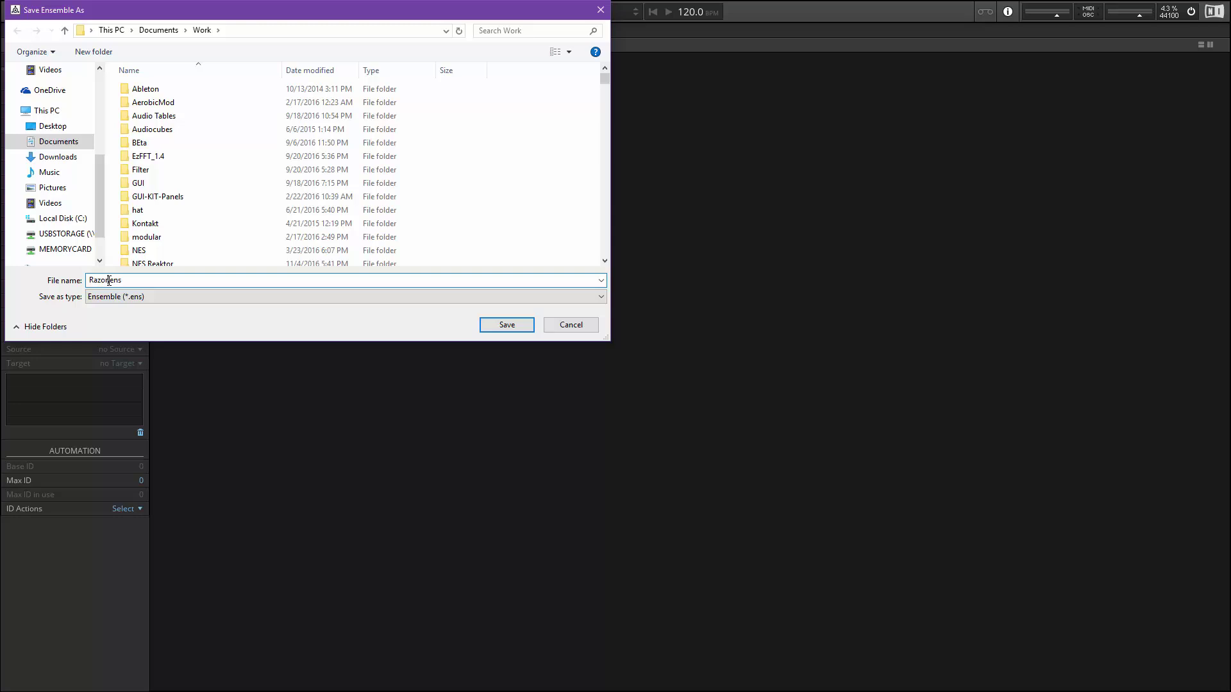
pyautogui.write('Ensemble')
pyautogui.press('Return')
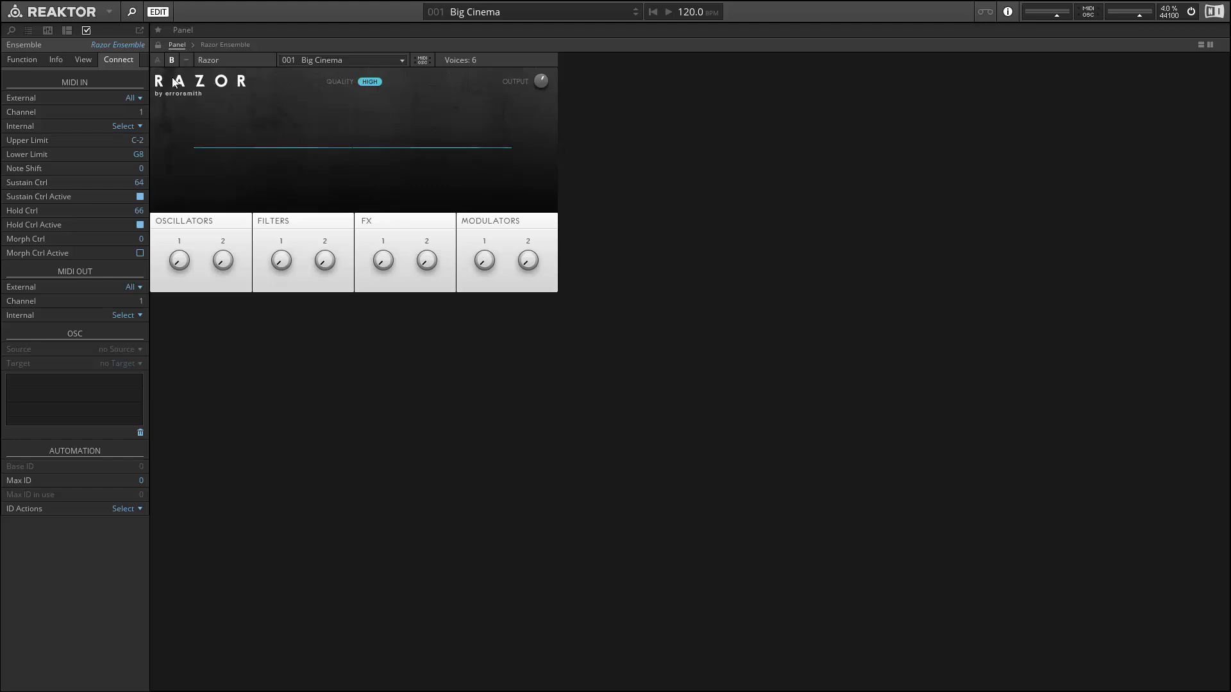
# - Split the workspace to show the panel together with the internal structure of the Razor instrument
pyautogui.click(237, 45)
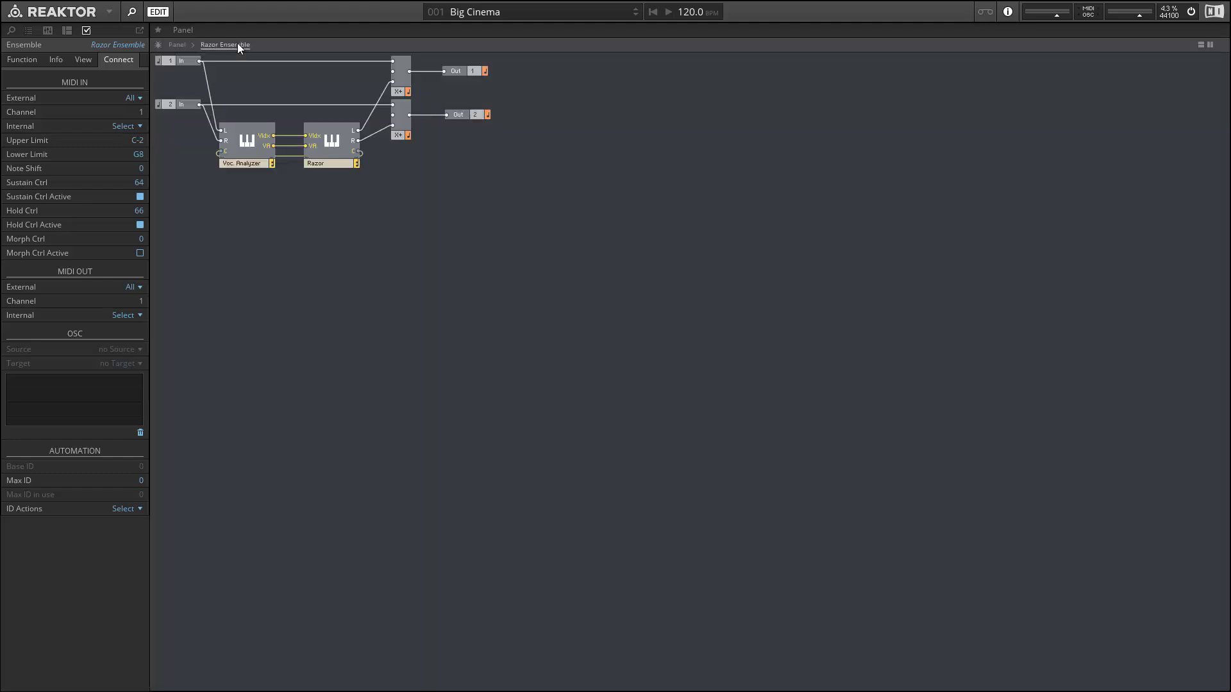
pyautogui.doubleClick(338, 151)
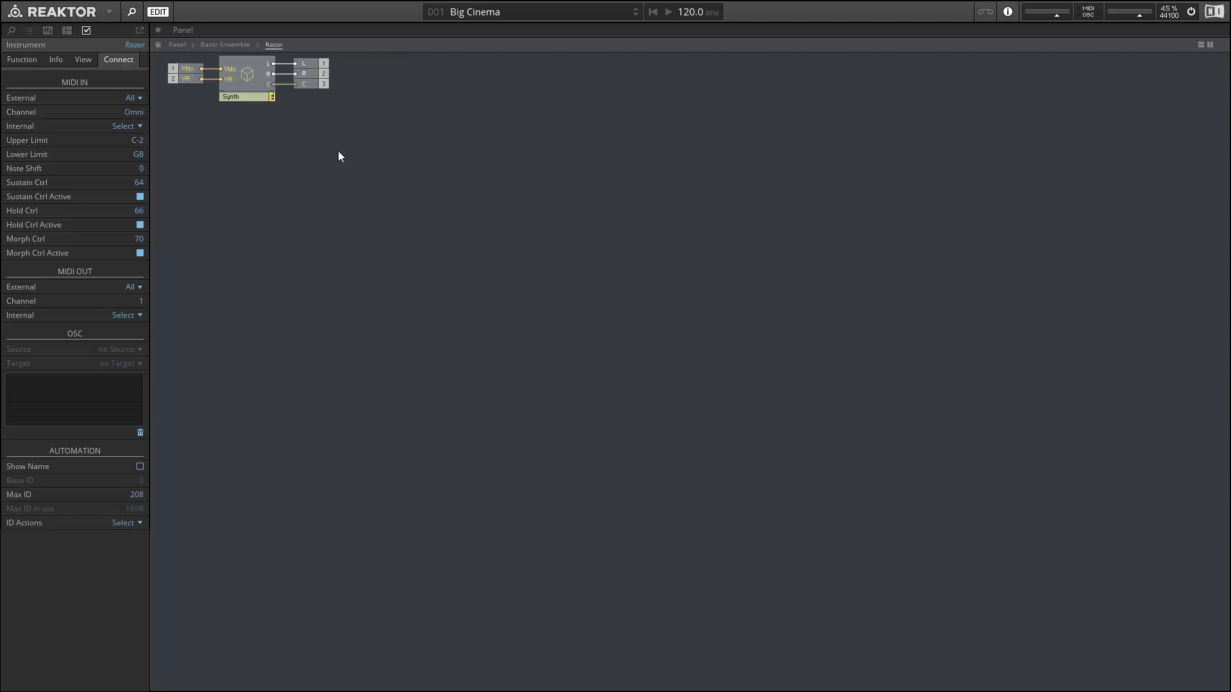
pyautogui.click(1200, 45)
pyautogui.click(176, 44)
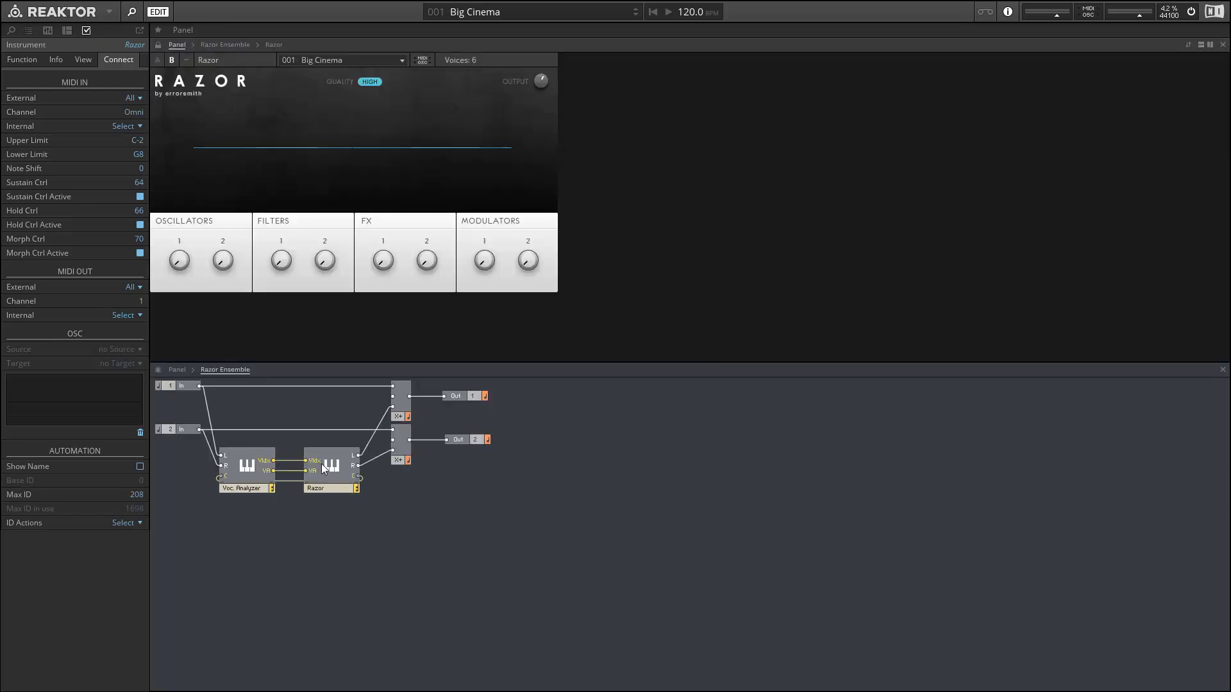
pyautogui.doubleClick(339, 464)
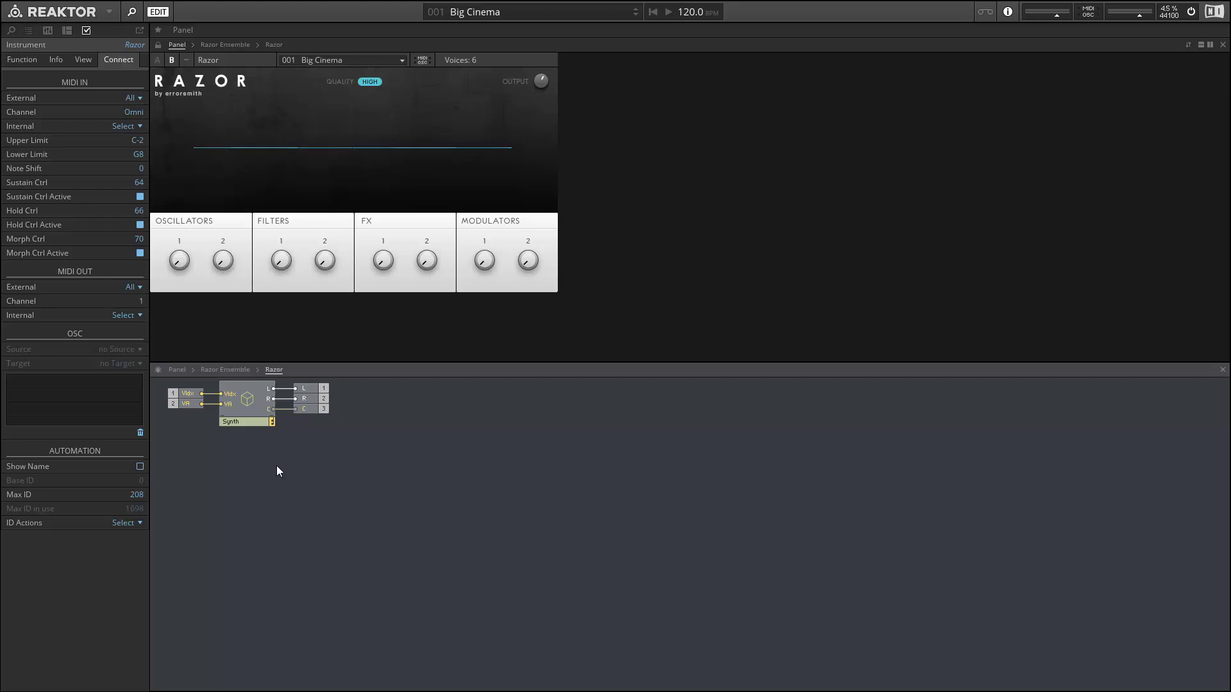
# - Insert a macro into the Razor instrument and move its panel element into the empty area beside the Razor interface
pyautogui.doubleClick(276, 466)
pyautogui.write('macro')
pyautogui.press('Return')
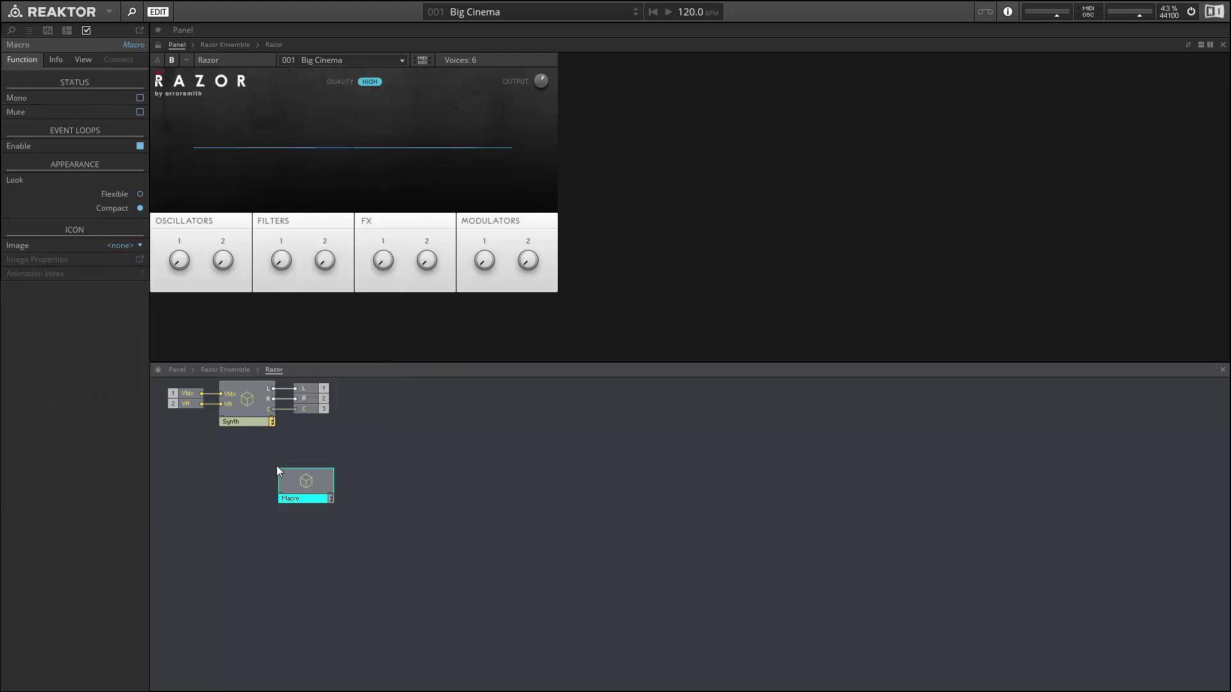
pyautogui.click(158, 44)
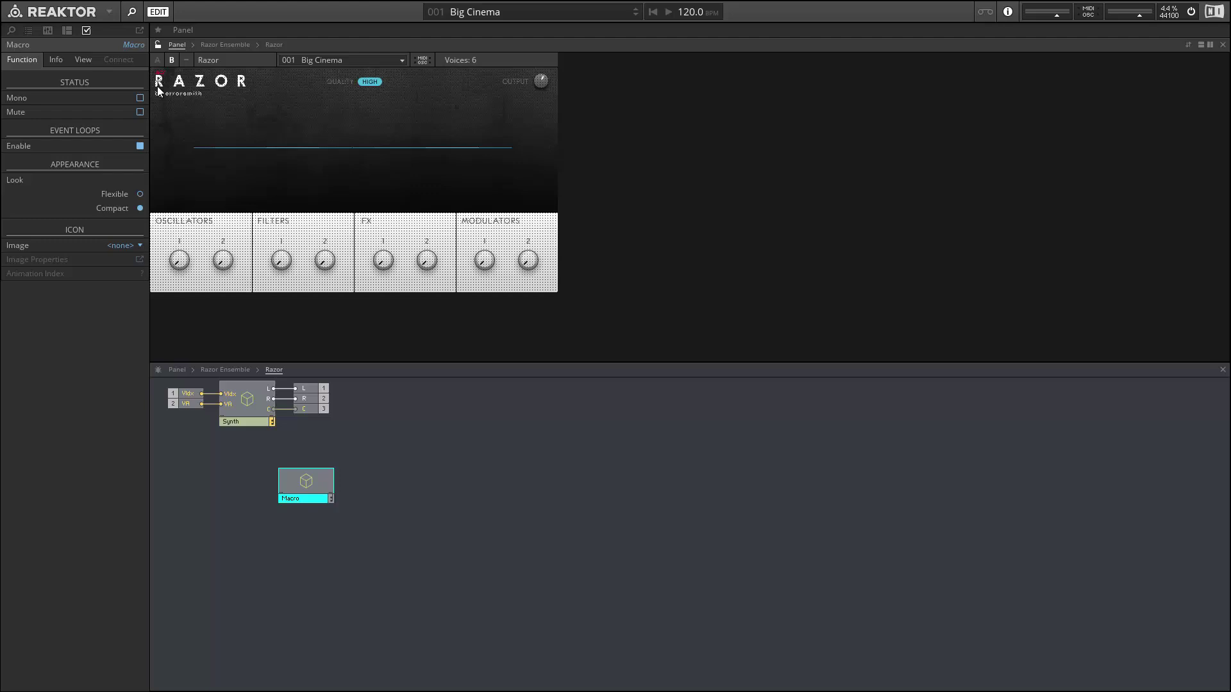
pyautogui.moveTo(638, 177); pyautogui.dragTo(669, 184)
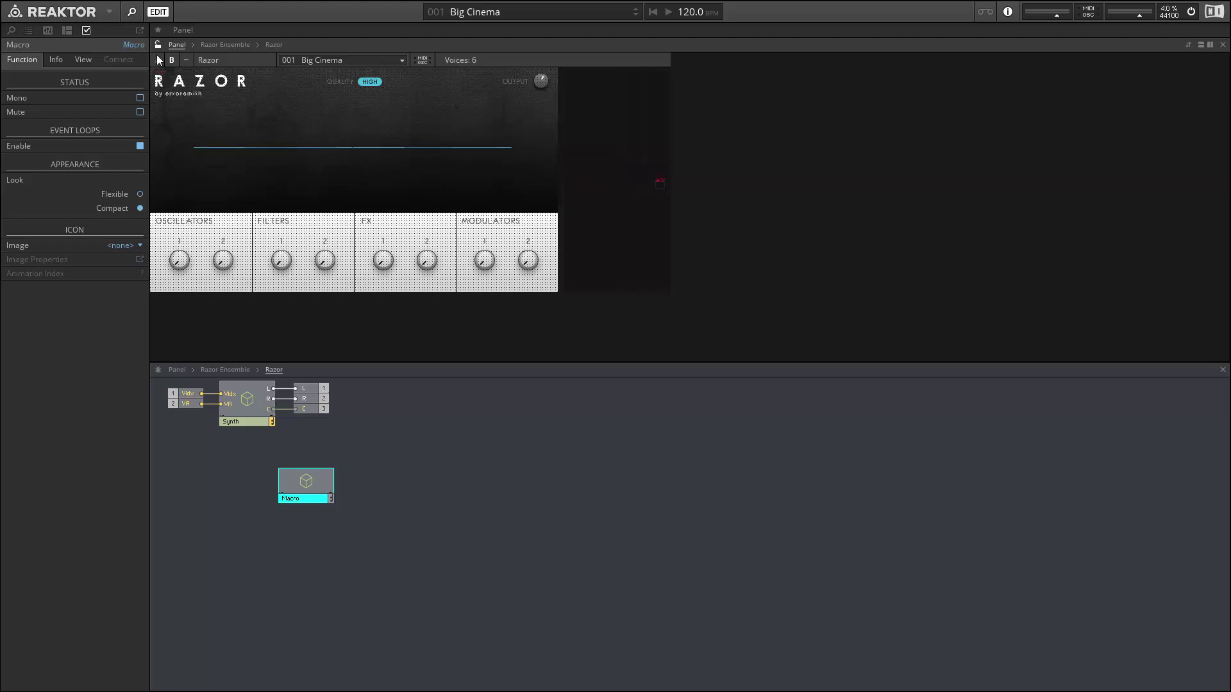
pyautogui.click(158, 44)
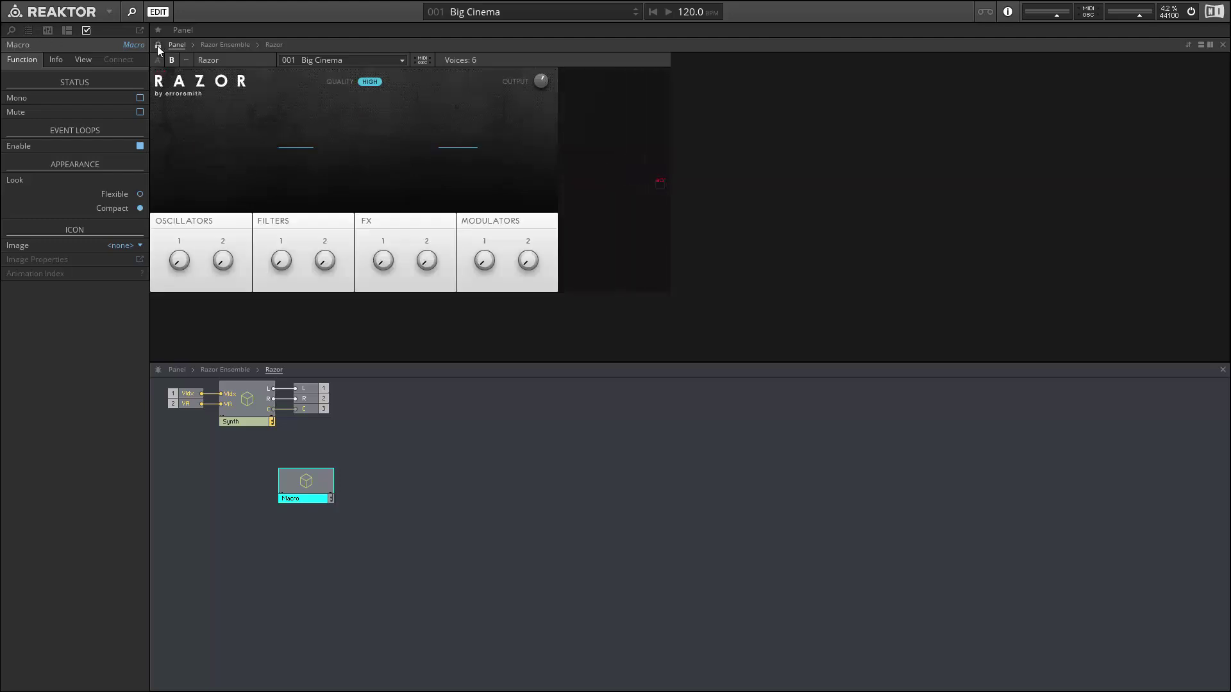
# - Insert a nested macro inside the new macro and move it aside in the structure
pyautogui.doubleClick(322, 489)
pyautogui.doubleClick(321, 489)
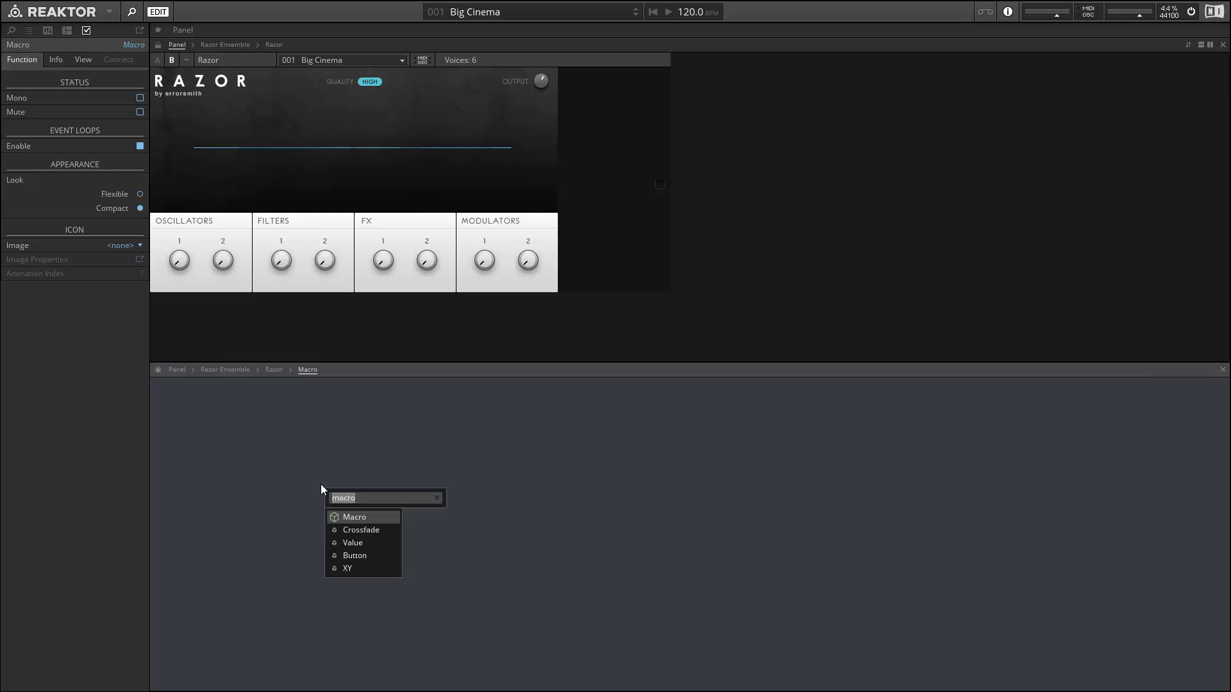
pyautogui.write('macro')
pyautogui.press('Return')
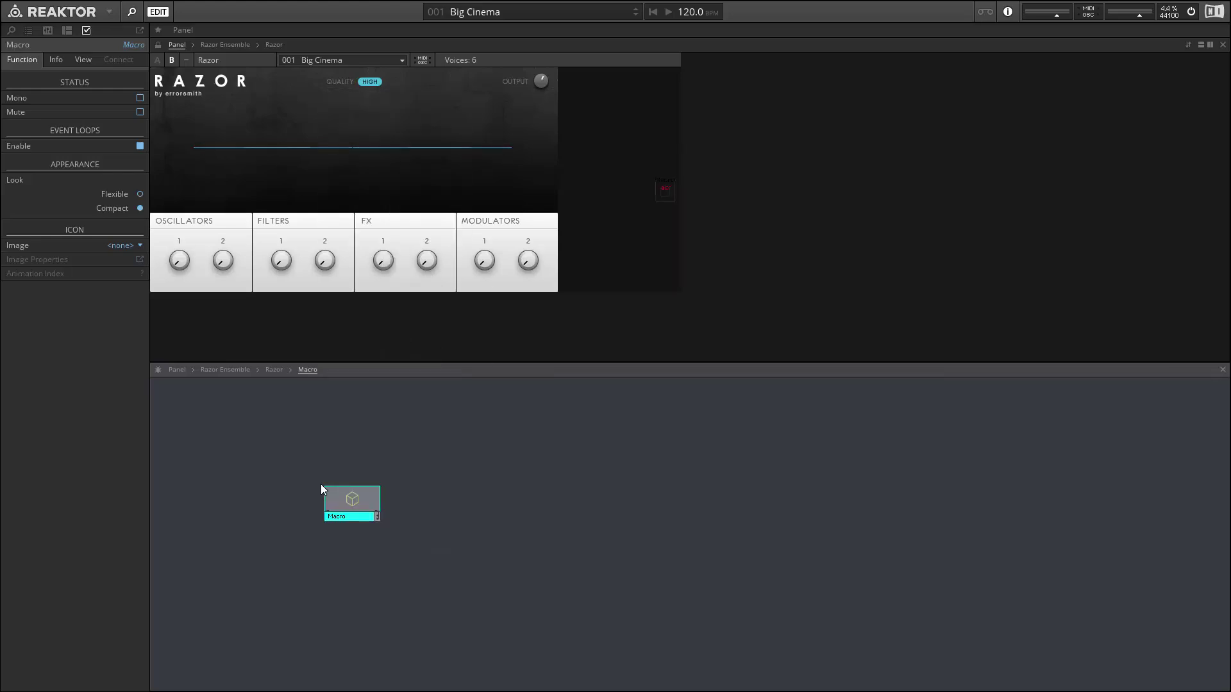
pyautogui.moveTo(344, 513); pyautogui.dragTo(581, 508)
pyautogui.click(285, 460)
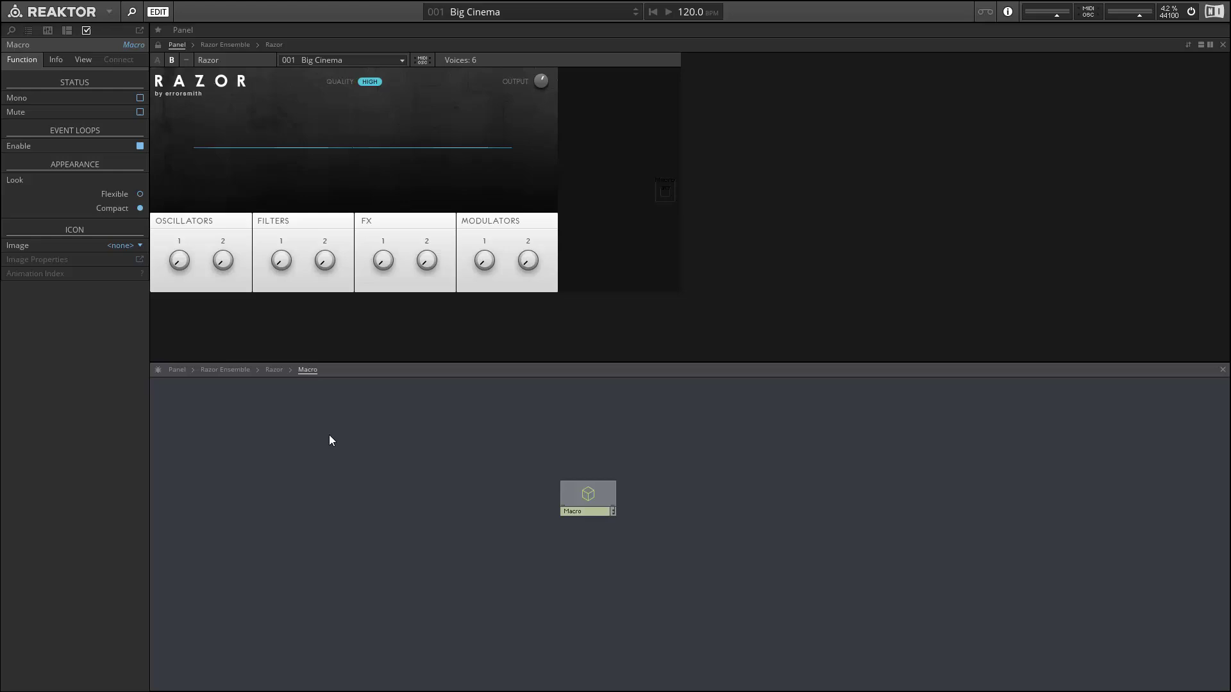
# - Insert an XY module inside the outer macro, beside the nested macro
pyautogui.doubleClick(330, 436)
pyautogui.write('xy')
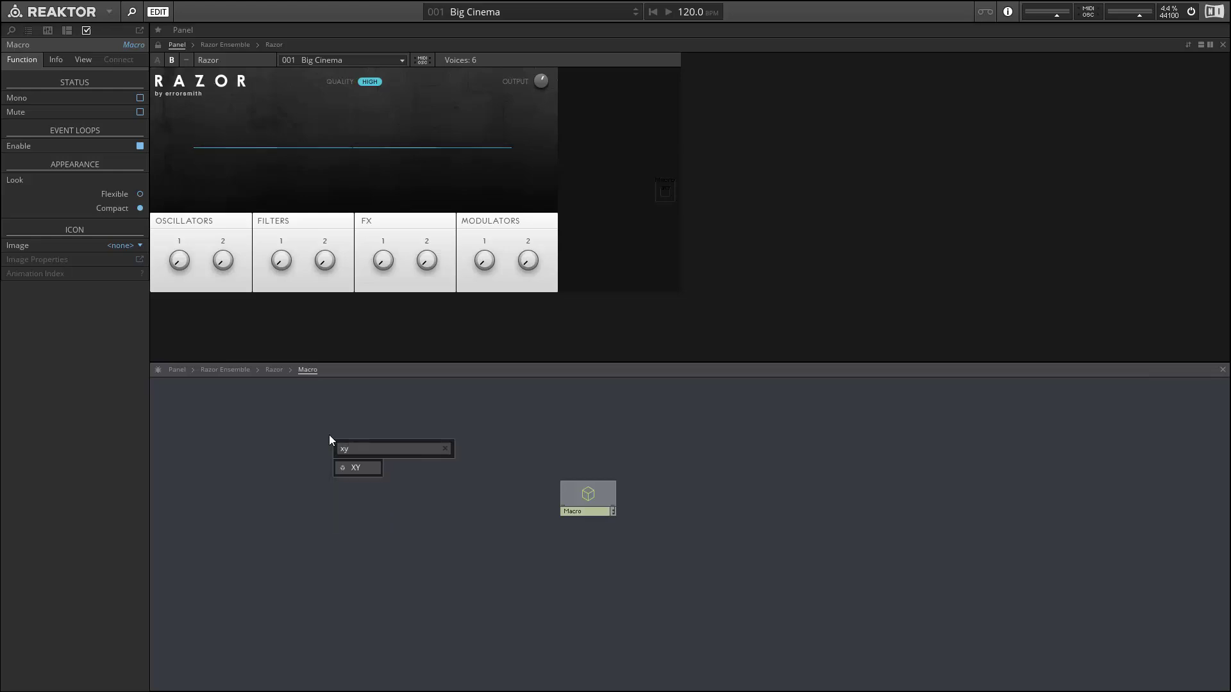
pyautogui.press('Return')
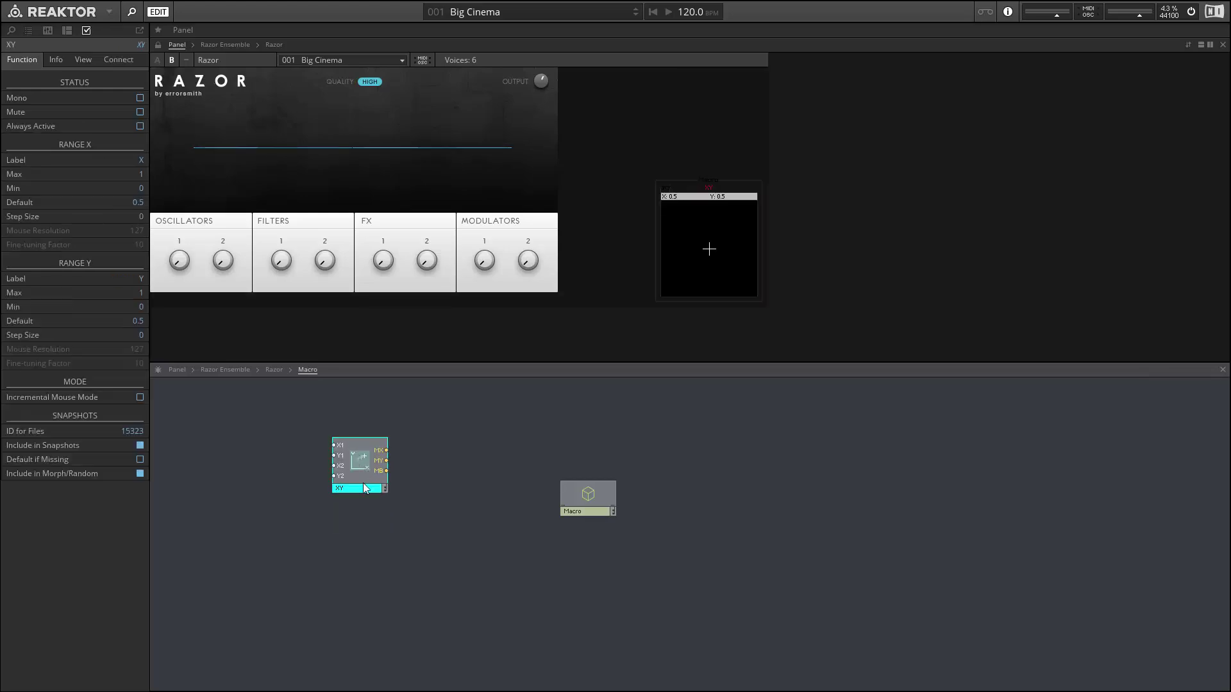
# - Hide the XY pad's label and value and set its cursor size to Small
pyautogui.click(81, 62)
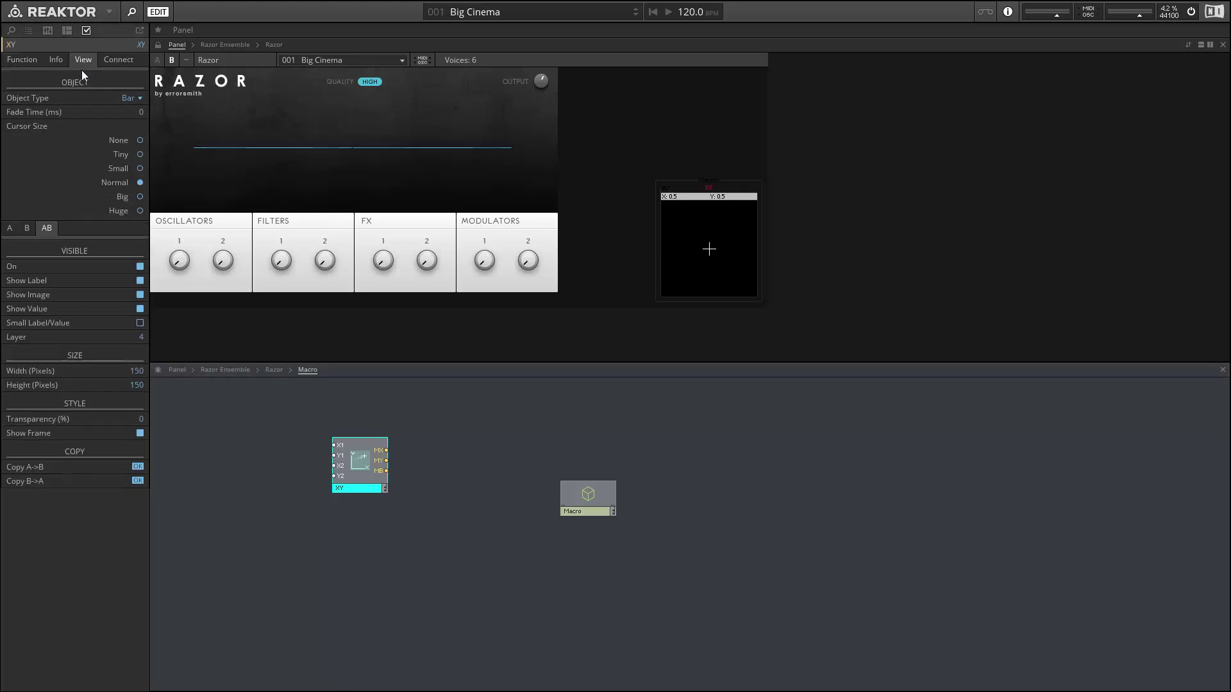
pyautogui.click(138, 280)
pyautogui.click(139, 309)
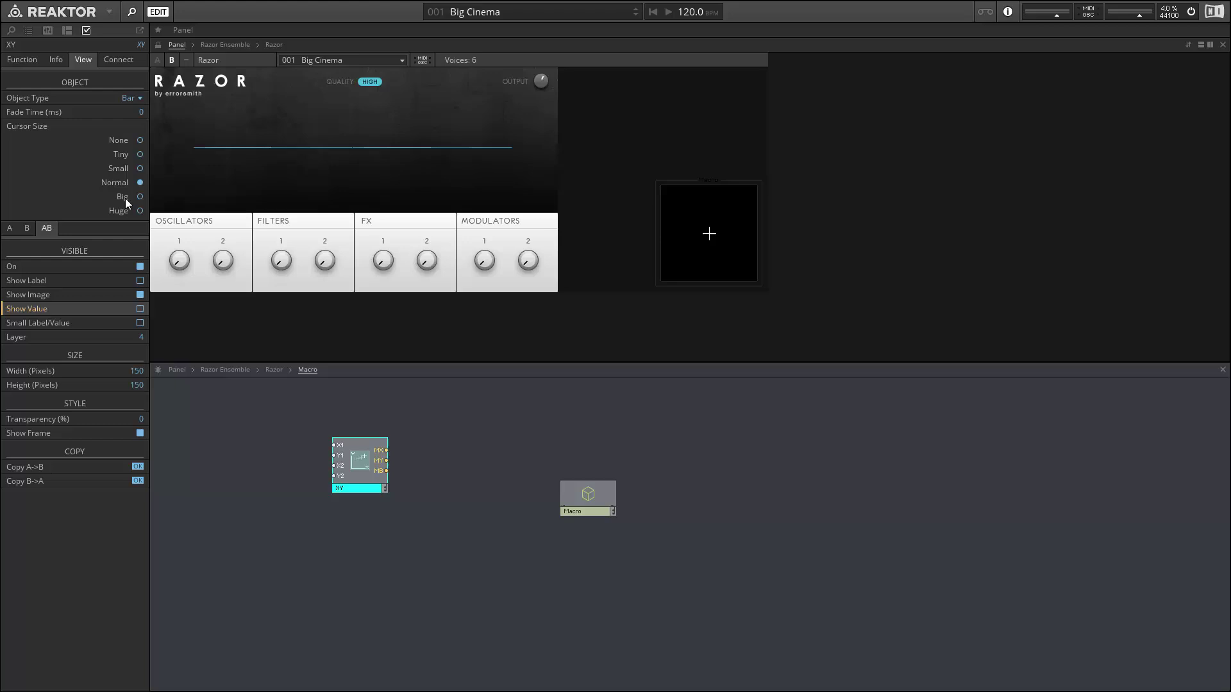
pyautogui.click(140, 168)
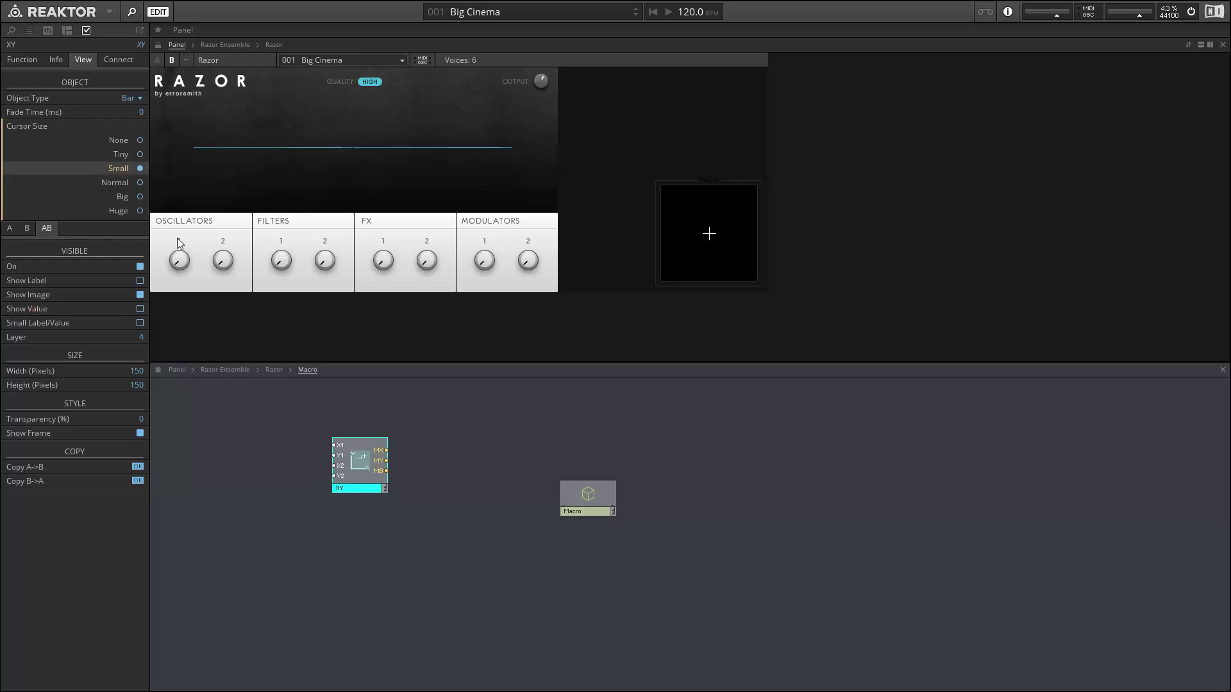
pyautogui.click(705, 233)
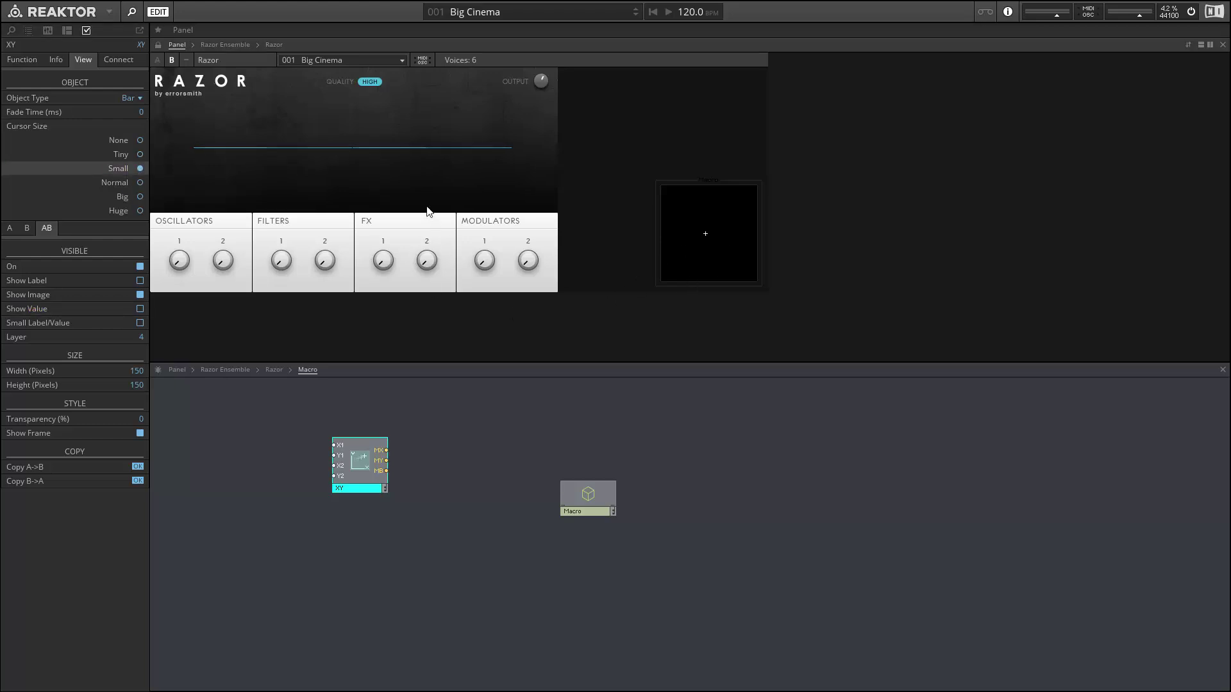
# - Insert a Button module above the XY module and set its mode to Trigger
pyautogui.moveTo(372, 490); pyautogui.dragTo(392, 542)
pyautogui.click(394, 451)
pyautogui.doubleClick(394, 451)
pyautogui.write('butto')
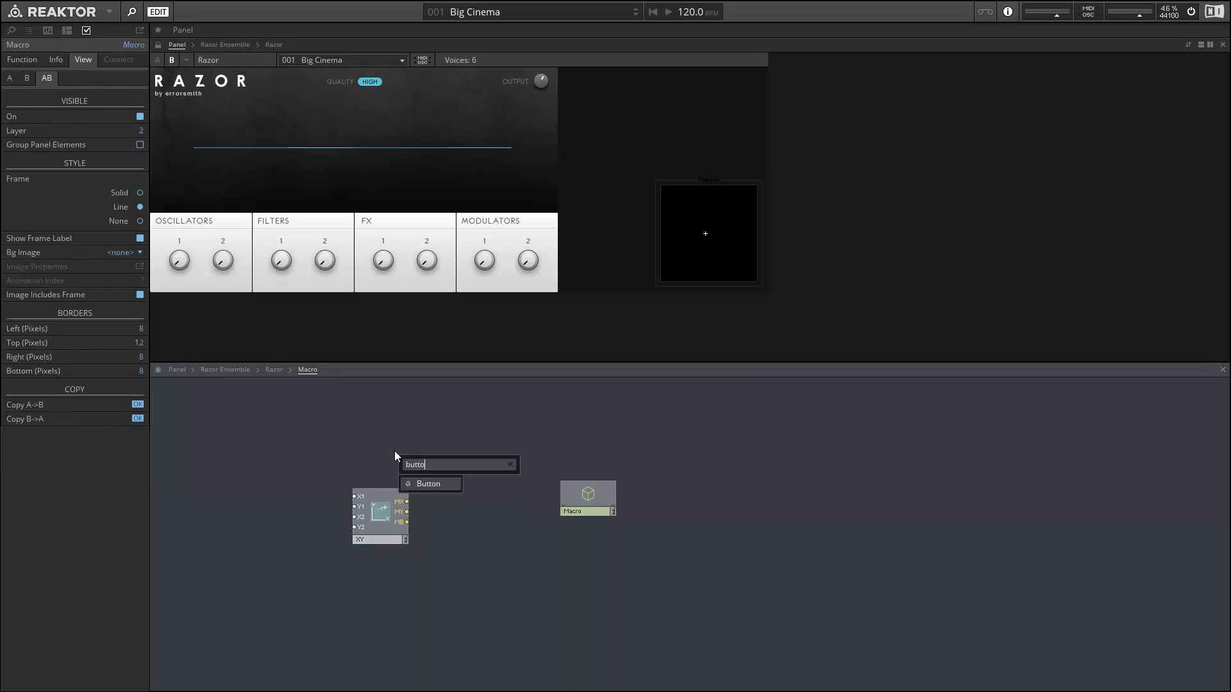
pyautogui.press('Return')
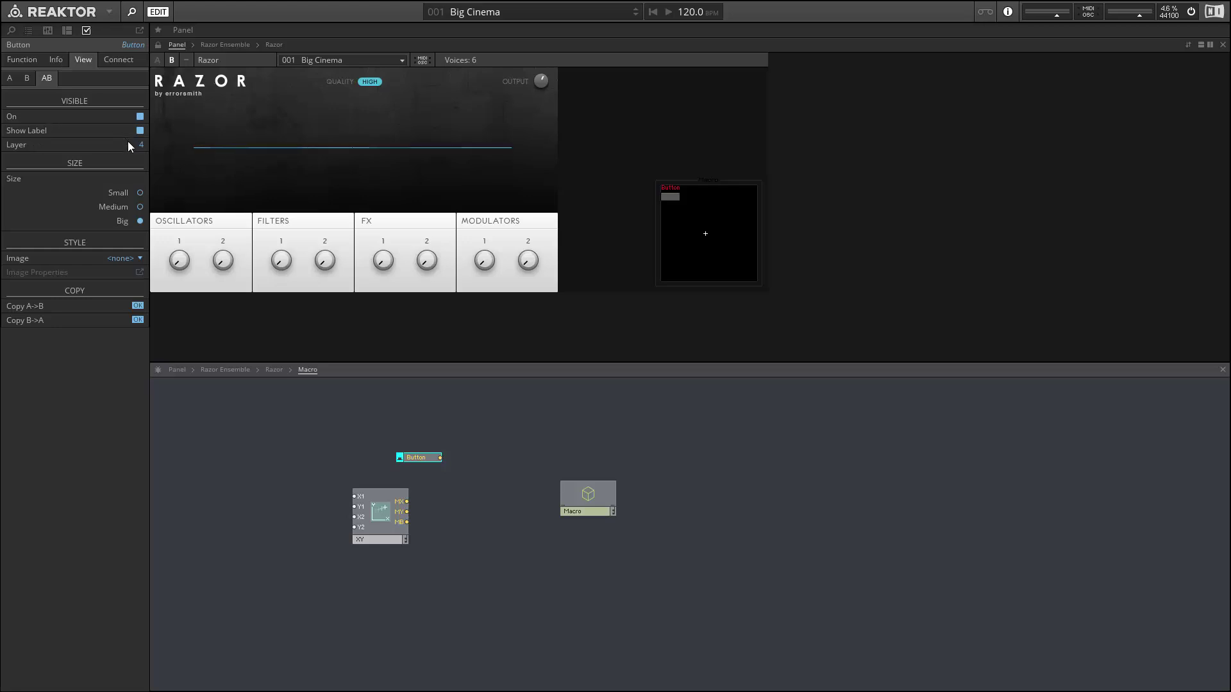
pyautogui.click(22, 59)
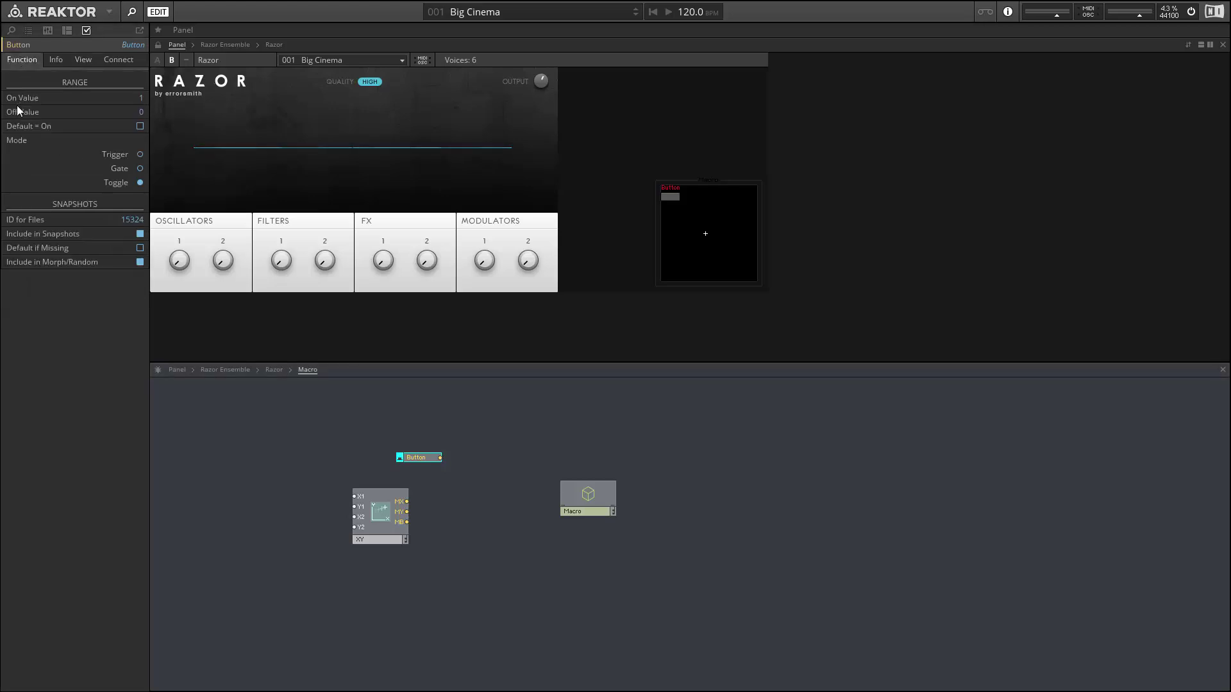
pyautogui.click(139, 155)
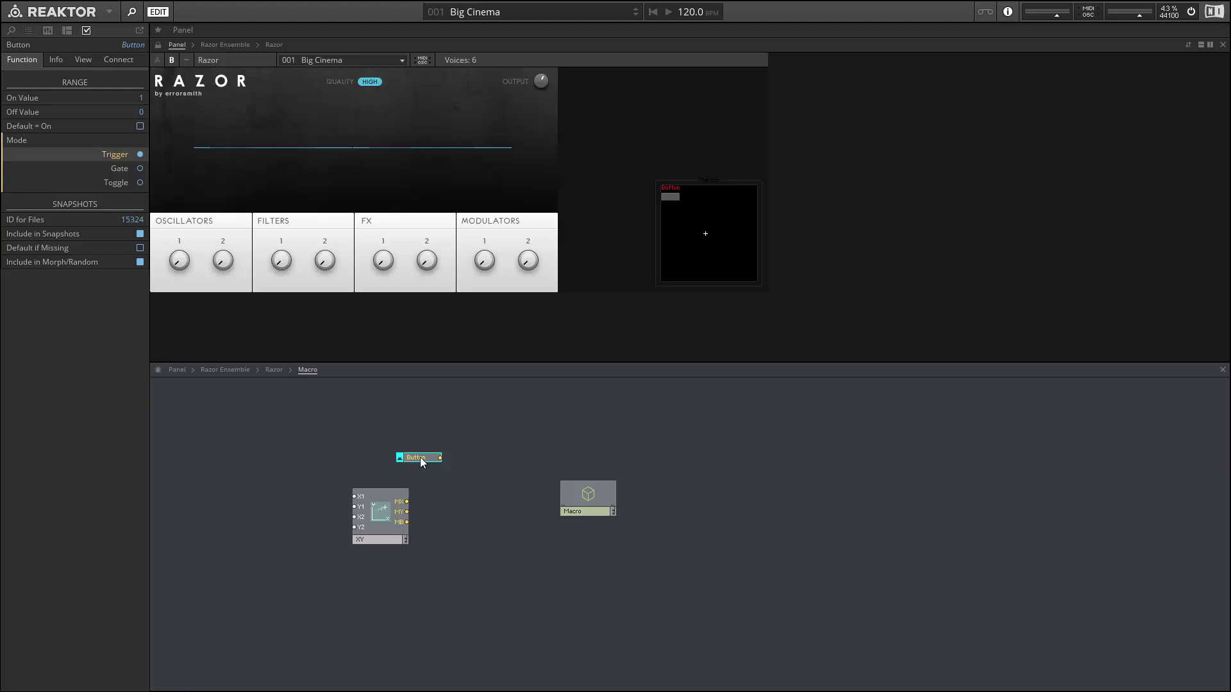
pyautogui.moveTo(420, 457); pyautogui.dragTo(463, 420)
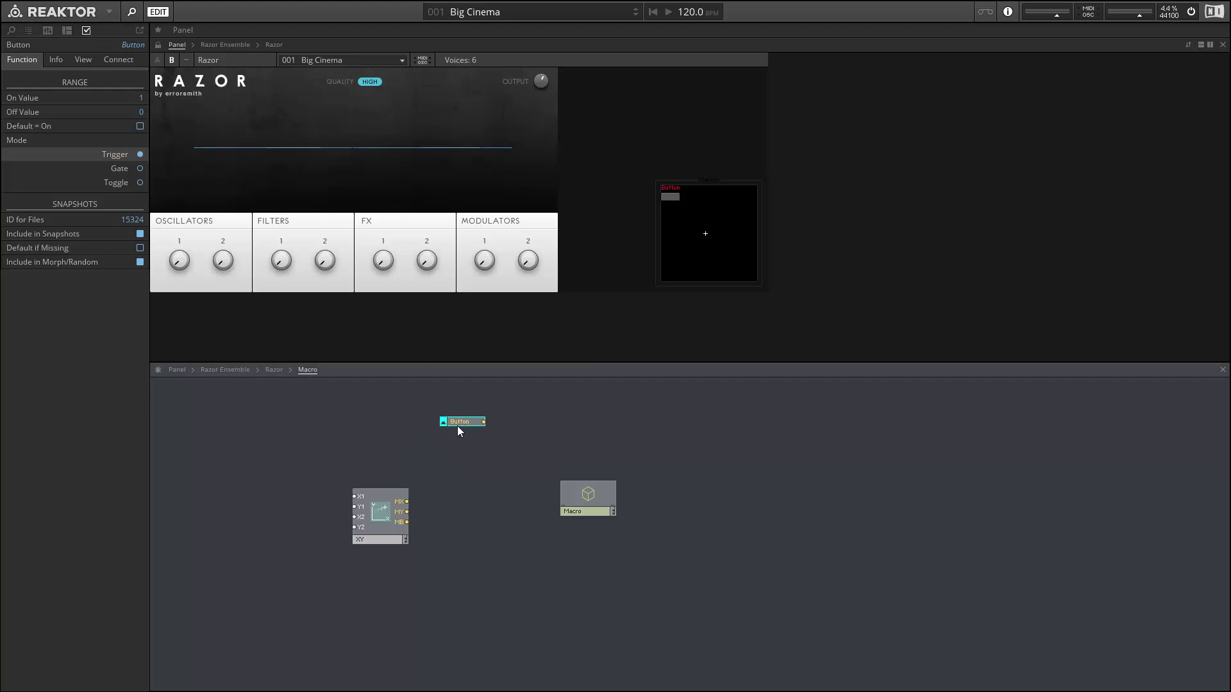
# - Duplicate the trigger button to make a stack of four buttons
pyautogui.hotkey('ctrl', 'd')
pyautogui.moveTo(440, 400); pyautogui.dragTo(463, 439)
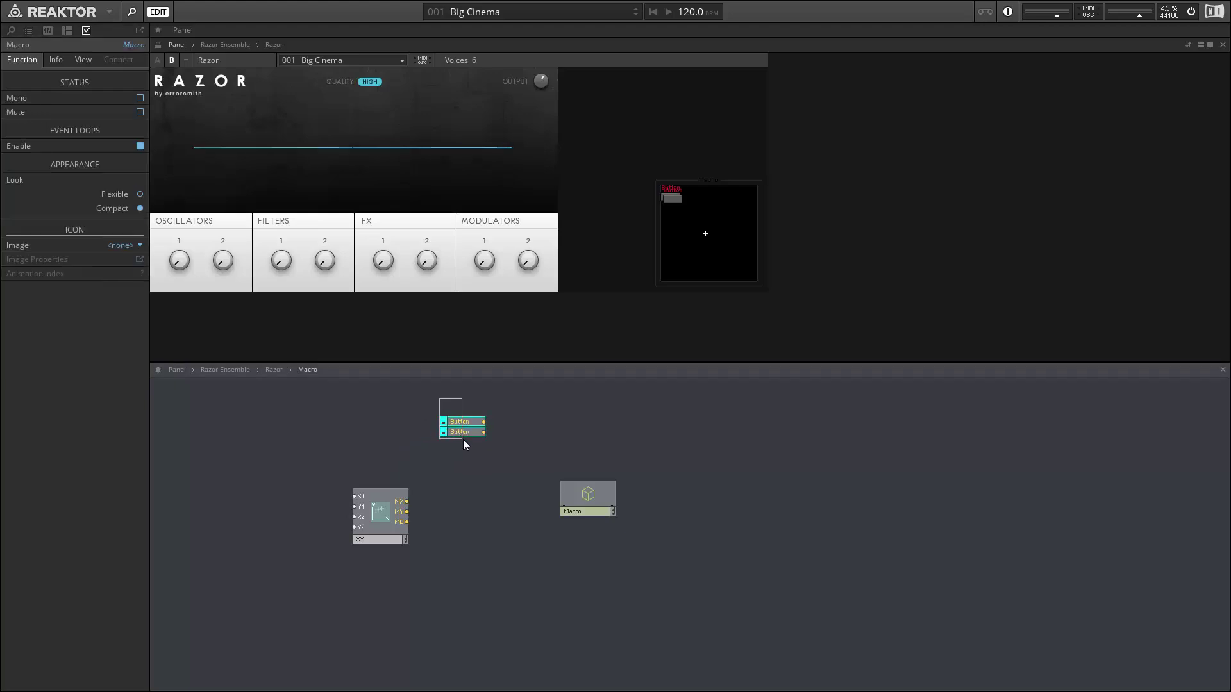
pyautogui.hotkey('ctrl', 'd')
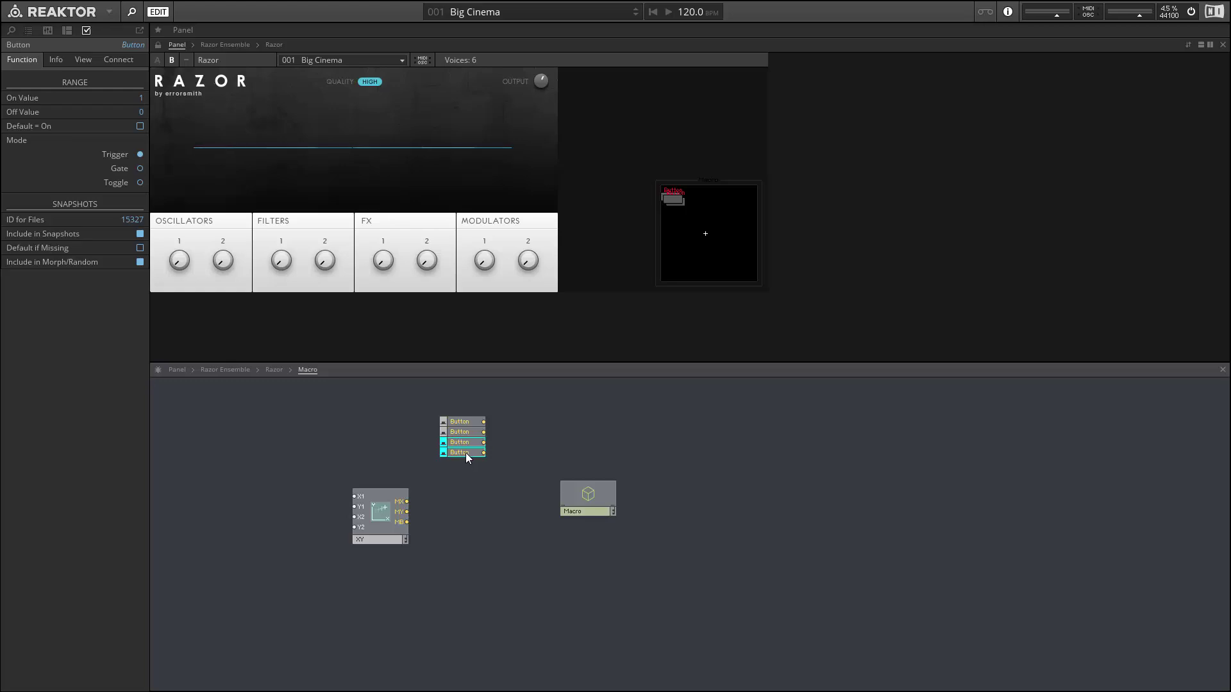
# - Rename the four buttons 1, 2, 3 and 4 in order from the upper one
pyautogui.doubleClick(464, 422)
pyautogui.write('1')
pyautogui.doubleClick(462, 433)
pyautogui.write('2')
pyautogui.doubleClick(462, 443)
pyautogui.write('3')
pyautogui.doubleClick(463, 453)
pyautogui.write('4')
pyautogui.click(503, 439)
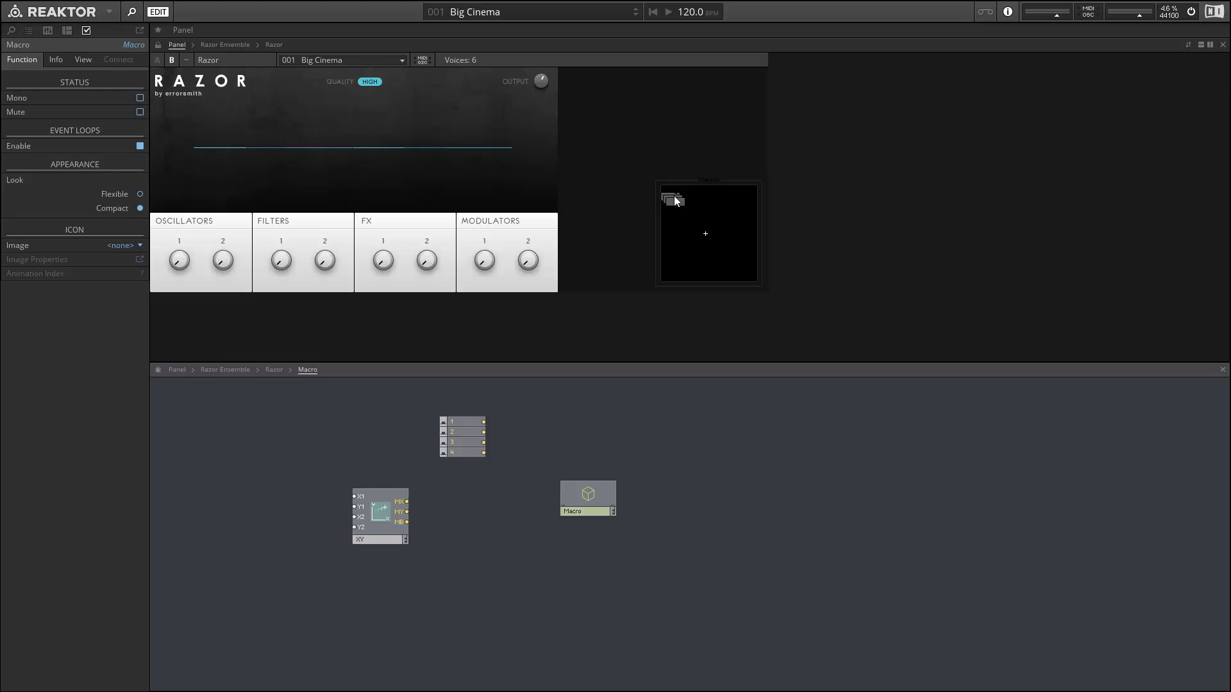
# - Unlock the panel and place buttons 1 and 2 beside the XY pad's upper corners and 3 and 4 beside its lower corners
pyautogui.click(158, 46)
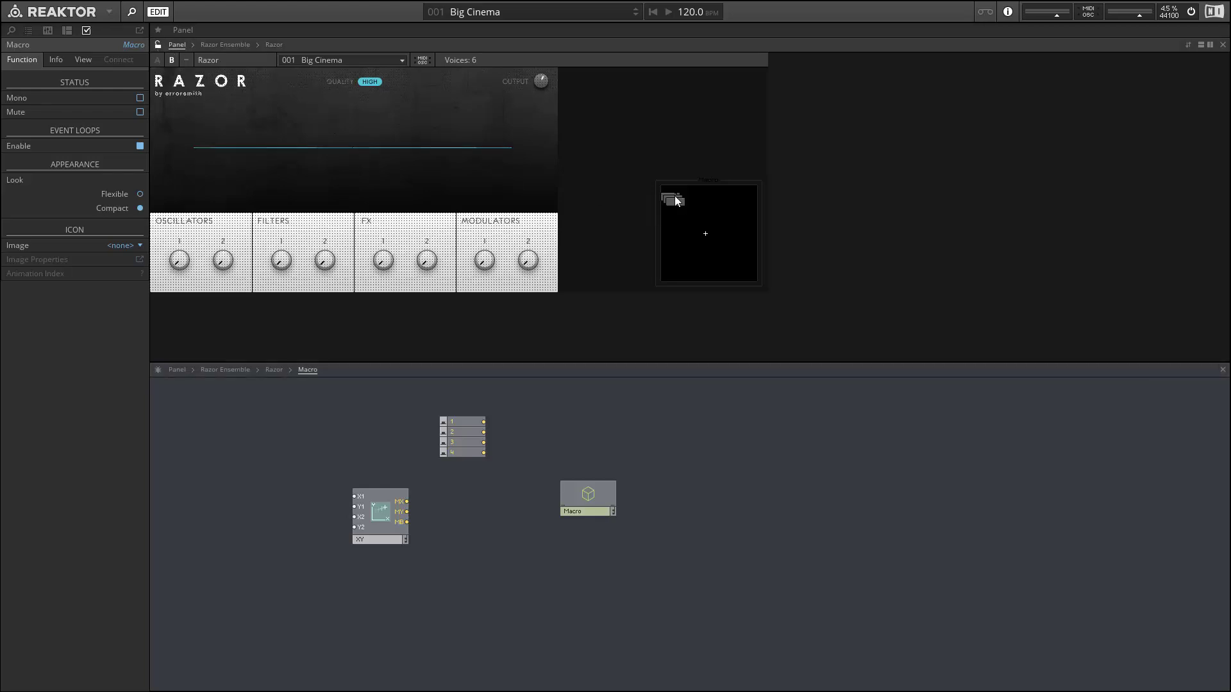
pyautogui.moveTo(672, 200); pyautogui.dragTo(771, 274)
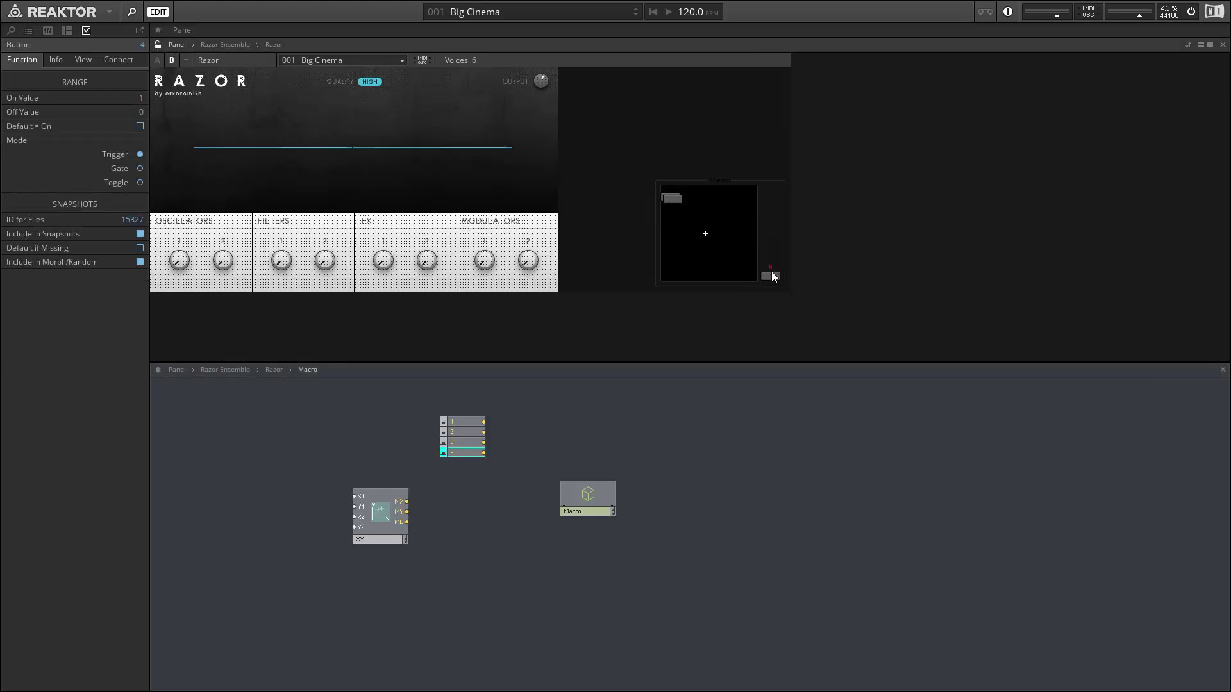
pyautogui.moveTo(679, 200); pyautogui.dragTo(645, 270)
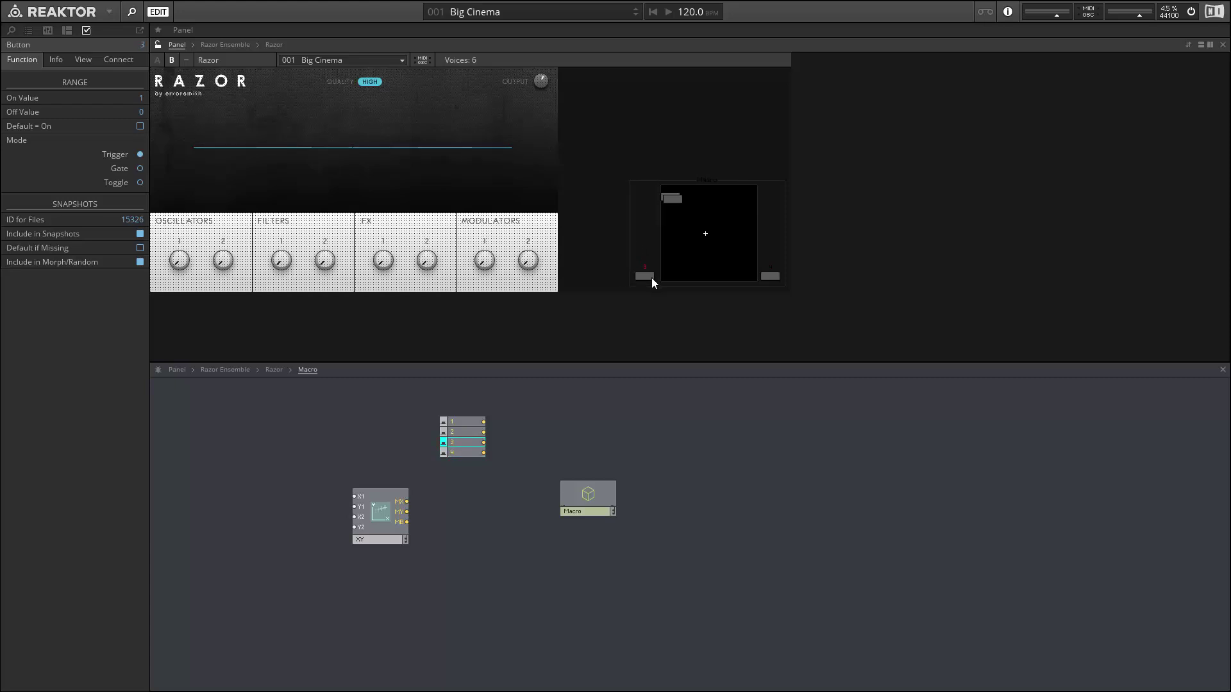
pyautogui.moveTo(675, 199); pyautogui.dragTo(771, 195)
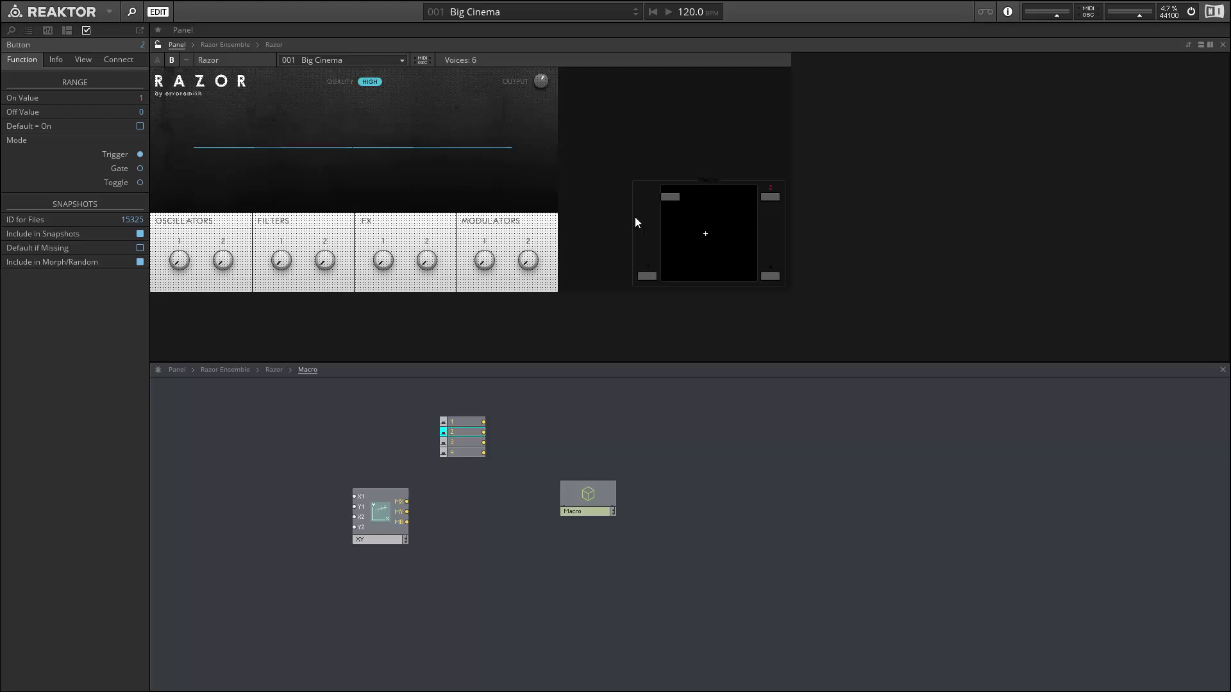
pyautogui.moveTo(668, 197); pyautogui.dragTo(648, 199)
pyautogui.press('Up')
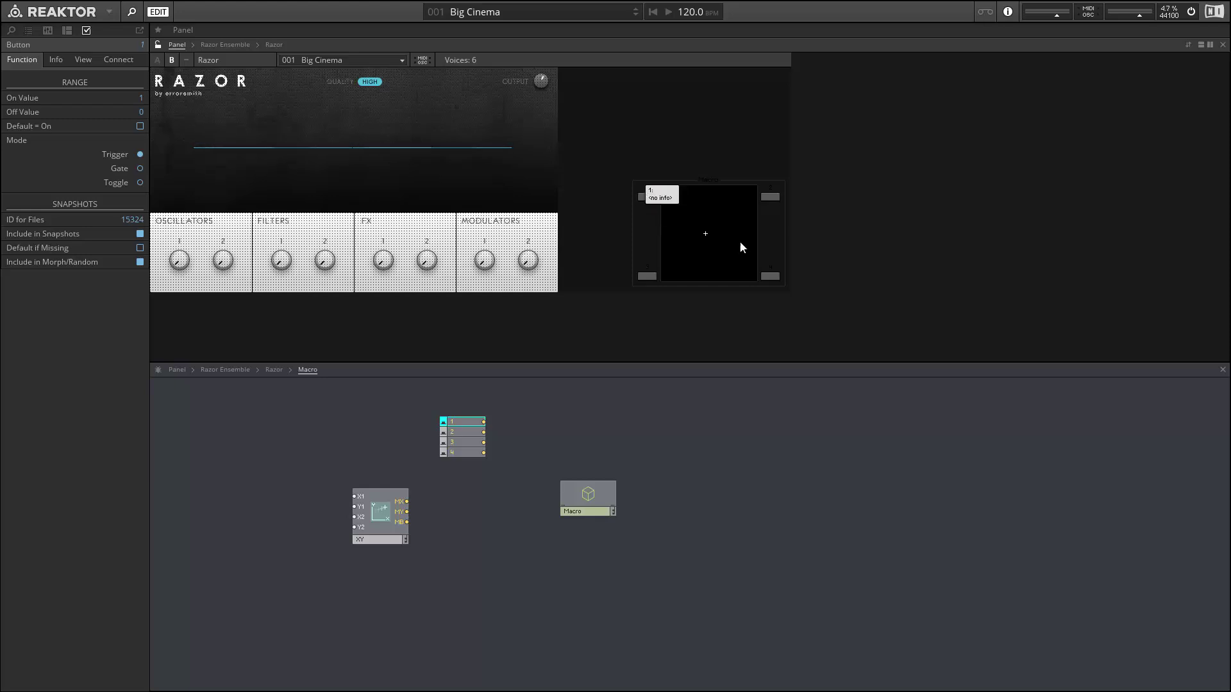
pyautogui.click(519, 285)
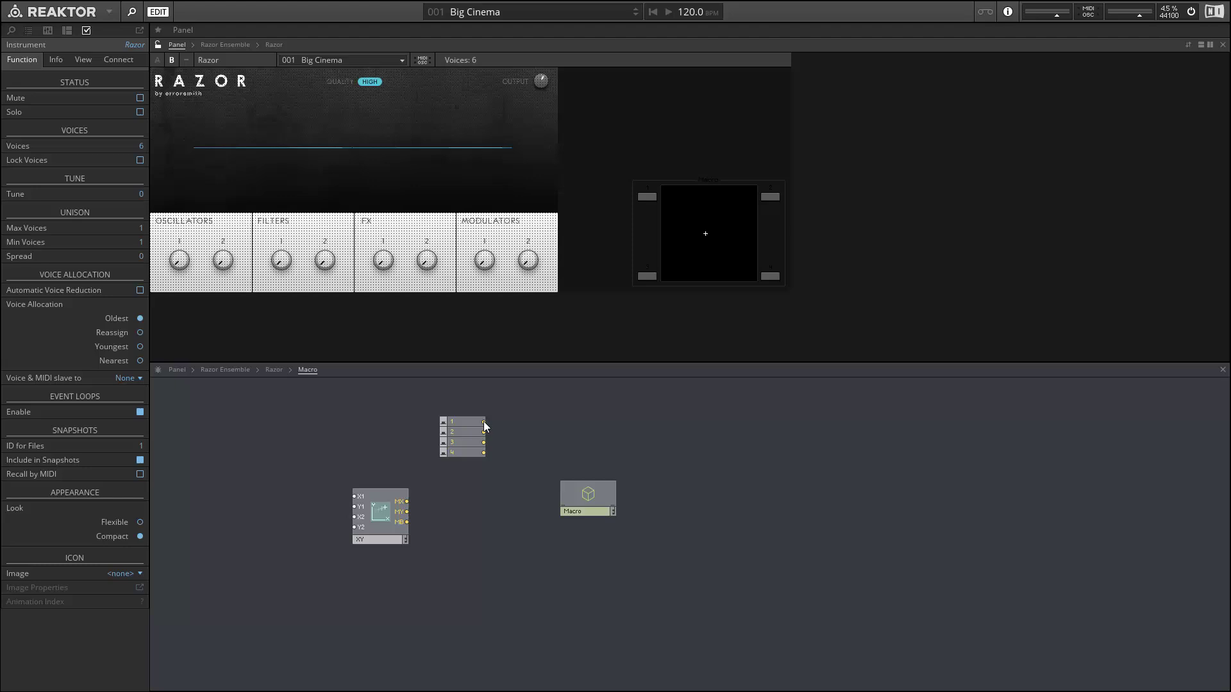
# - Wire the four buttons to four new inputs on the inner Macro and align the Macro beside them
pyautogui.moveTo(484, 422); pyautogui.dragTo(562, 494)
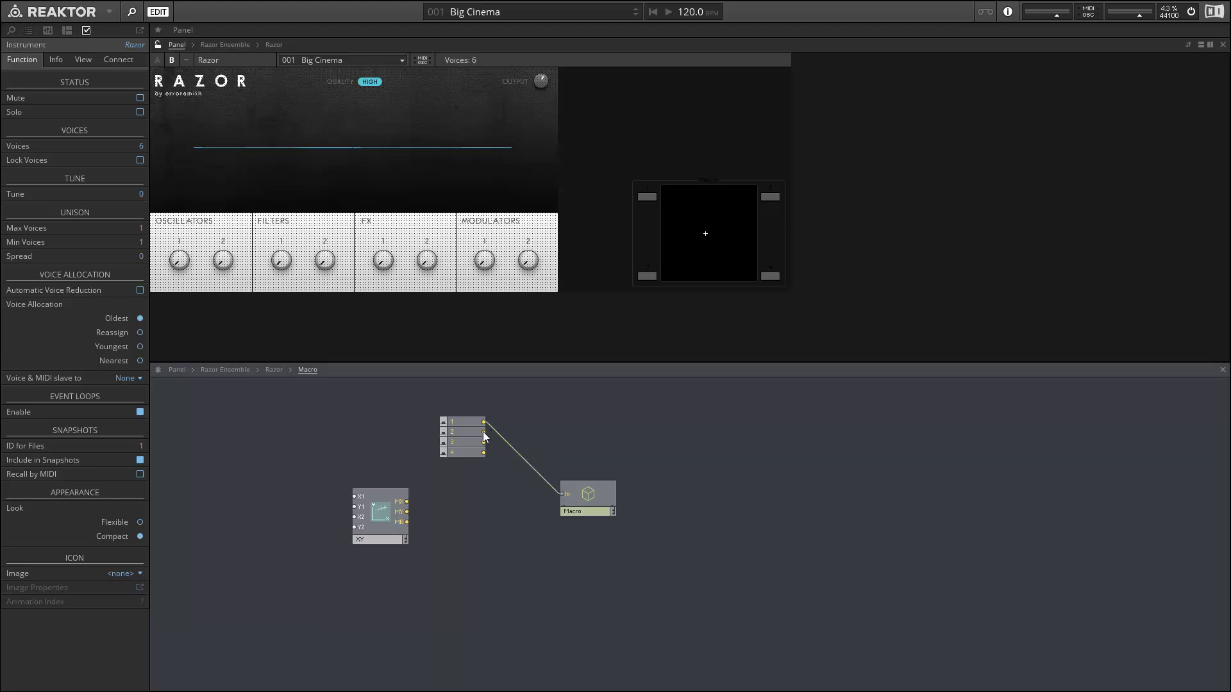
pyautogui.moveTo(484, 432); pyautogui.dragTo(562, 499)
pyautogui.moveTo(483, 442); pyautogui.dragTo(562, 510)
pyautogui.moveTo(484, 452); pyautogui.dragTo(541, 455)
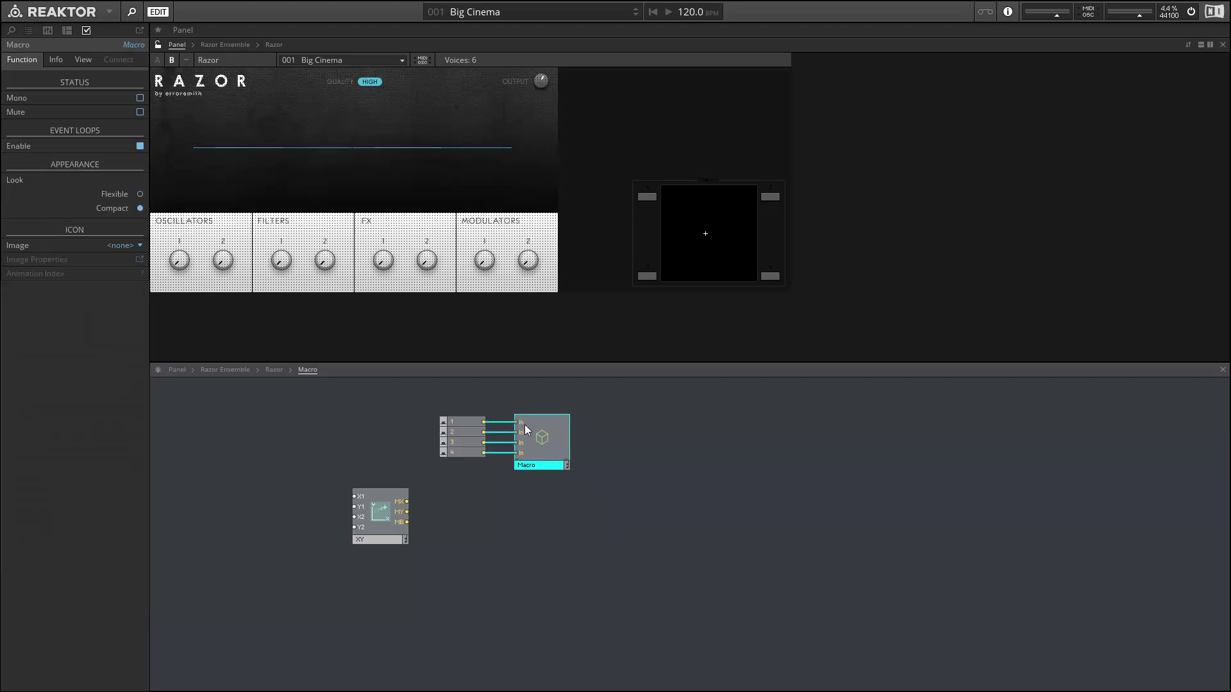
# - Name the inner Macro's four button inputs 1, 2, 3 and 4 in order
pyautogui.write('2')
pyautogui.doubleClick(521, 443)
pyautogui.write('3')
pyautogui.doubleClick(521, 453)
pyautogui.write('4')
# - Wire the XY module's MX and MY outputs to new Macro inputs named x and y, and align the XY module with them
pyautogui.moveTo(406, 502); pyautogui.dragTo(525, 461)
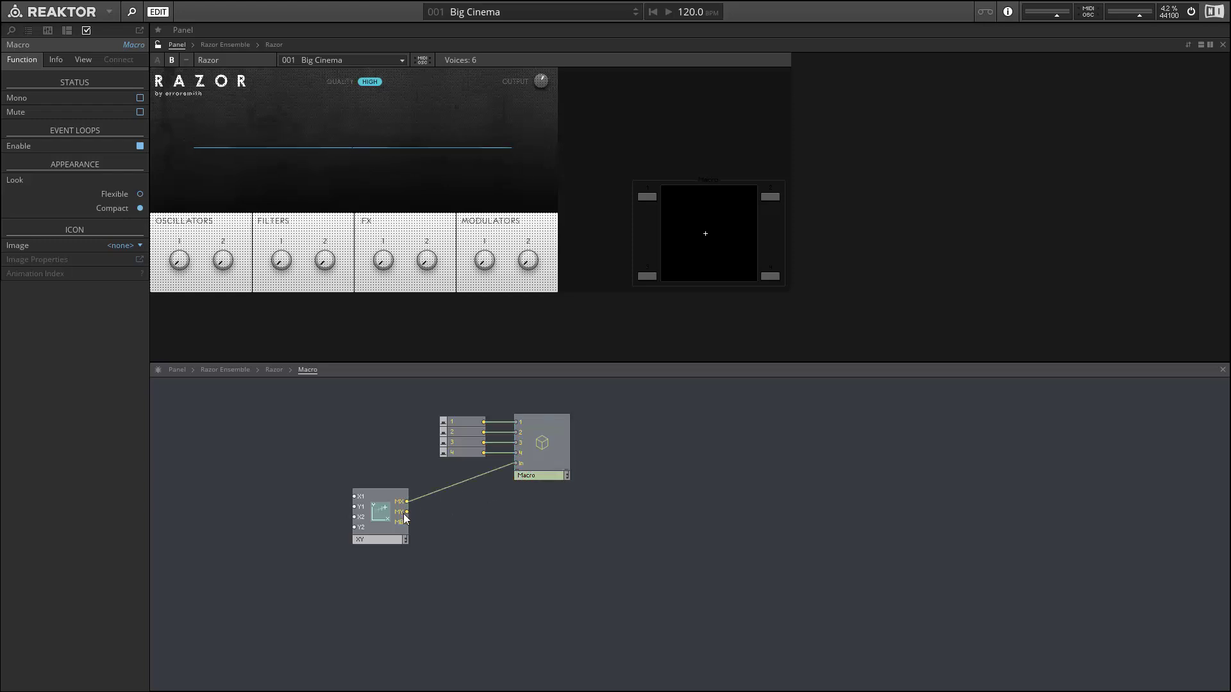
pyautogui.moveTo(407, 511); pyautogui.dragTo(524, 469)
pyautogui.doubleClick(523, 463)
pyautogui.write('x')
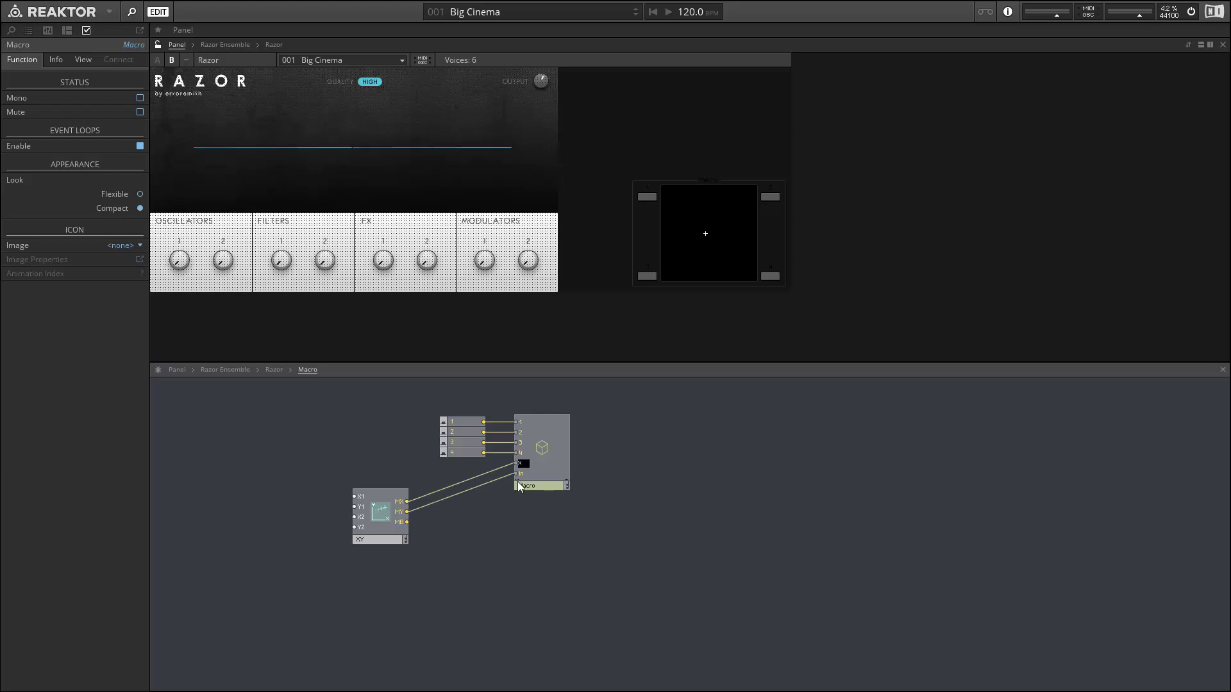
pyautogui.doubleClick(522, 474)
pyautogui.write('y')
pyautogui.moveTo(378, 529); pyautogui.dragTo(404, 490)
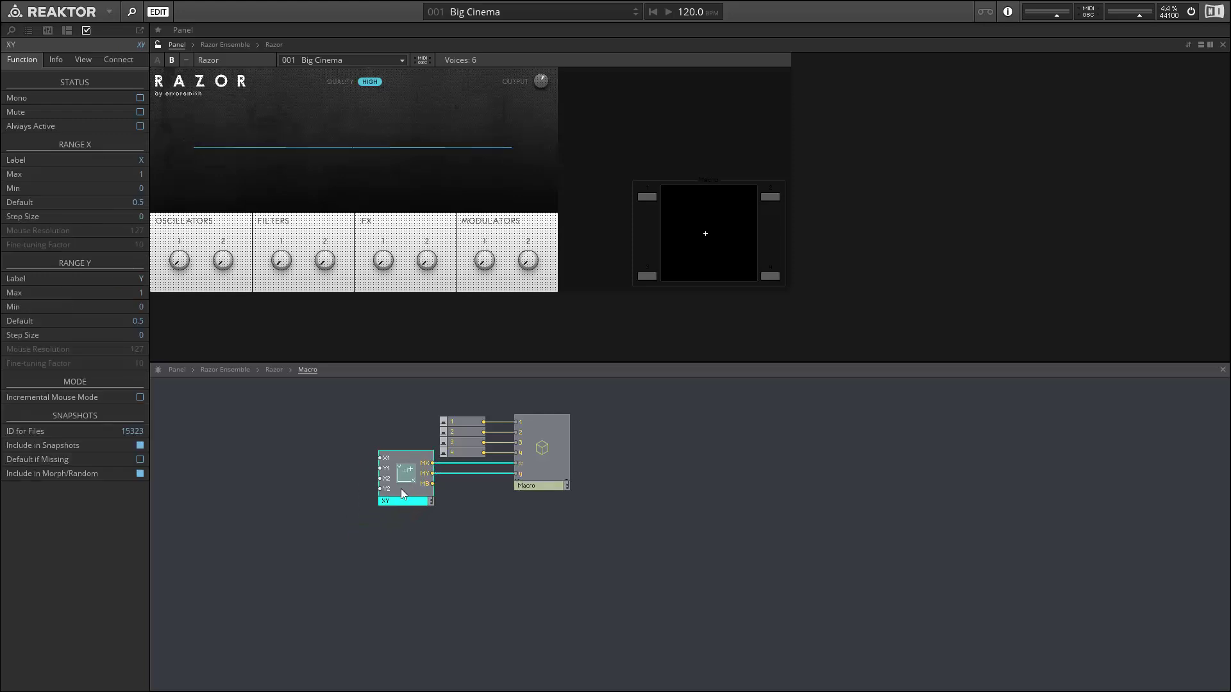
# - Open the inner Macro and spread out its stacked input terminals, with 1 to 4 on one side and x and y on the other
pyautogui.doubleClick(551, 441)
pyautogui.moveTo(179, 388); pyautogui.dragTo(588, 569)
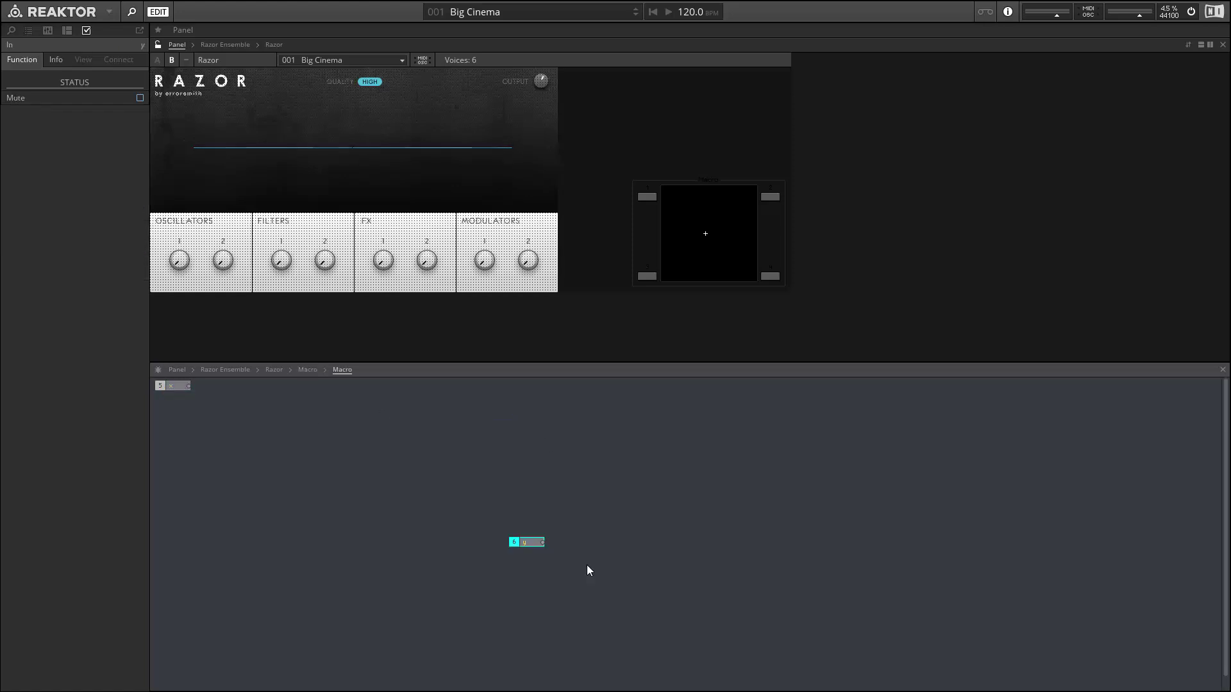
pyautogui.moveTo(172, 389); pyautogui.dragTo(671, 500)
pyautogui.click(178, 393)
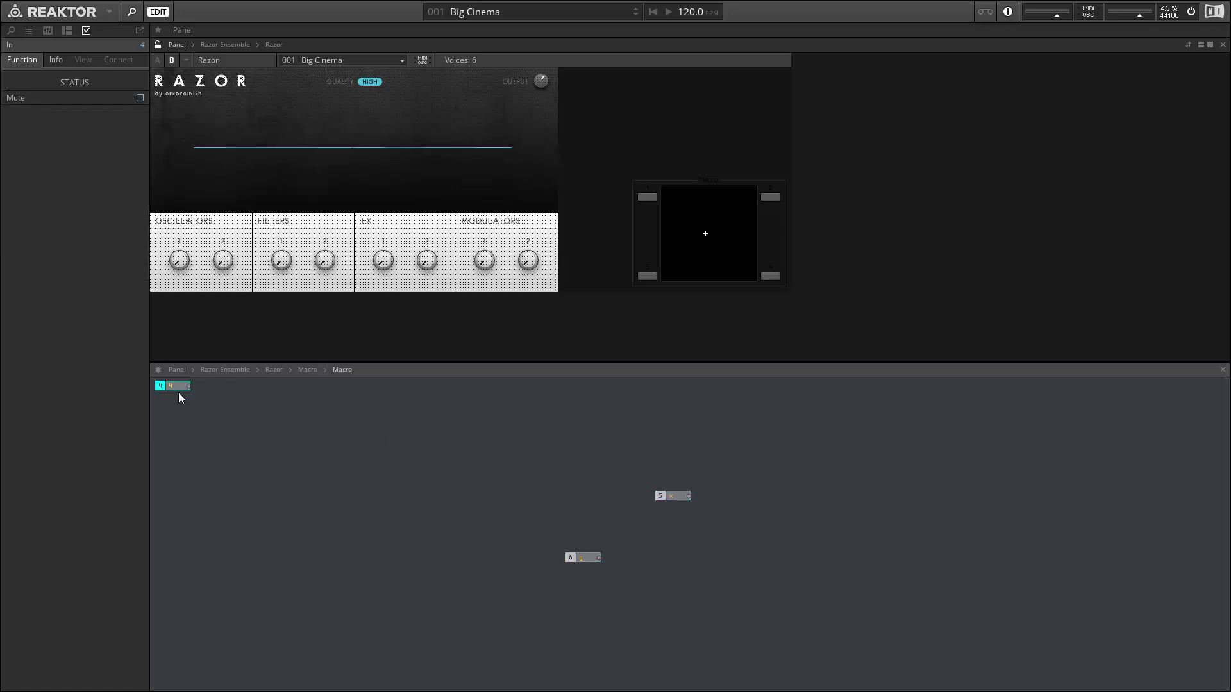
pyautogui.moveTo(180, 397); pyautogui.dragTo(374, 518)
pyautogui.moveTo(183, 398); pyautogui.dragTo(295, 472)
pyautogui.moveTo(181, 389); pyautogui.dragTo(329, 519)
pyautogui.moveTo(346, 511); pyautogui.dragTo(274, 522)
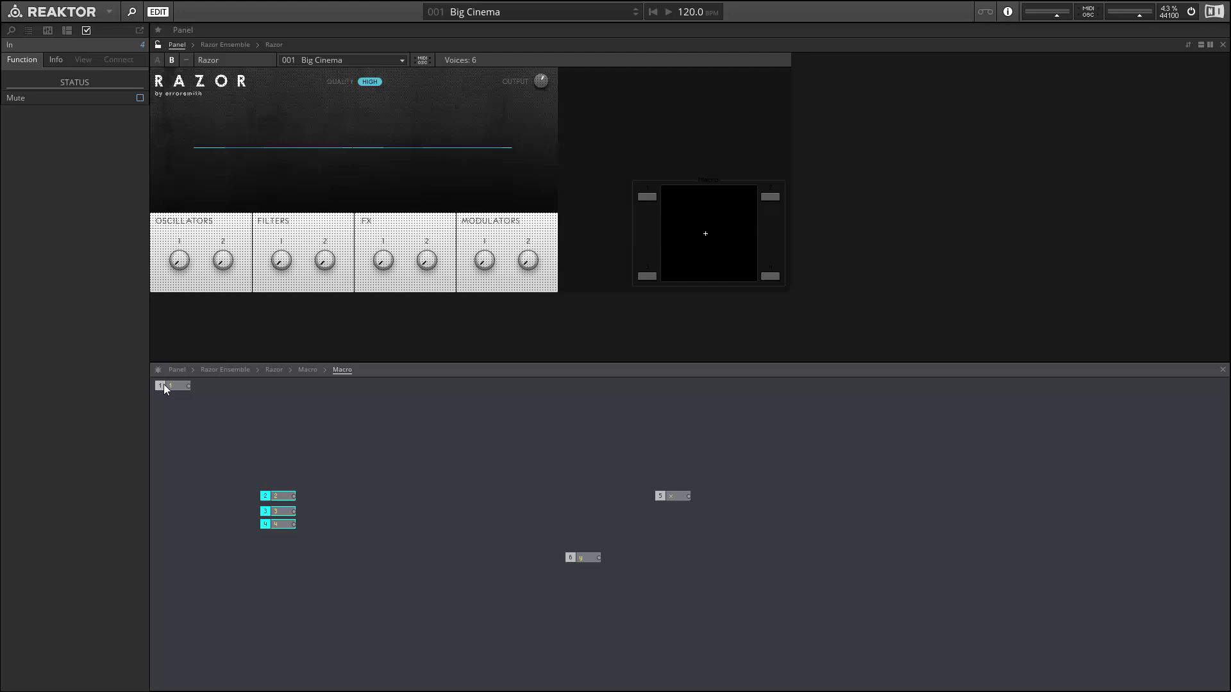
pyautogui.moveTo(163, 386); pyautogui.dragTo(371, 435)
pyautogui.moveTo(478, 430); pyautogui.dragTo(758, 645)
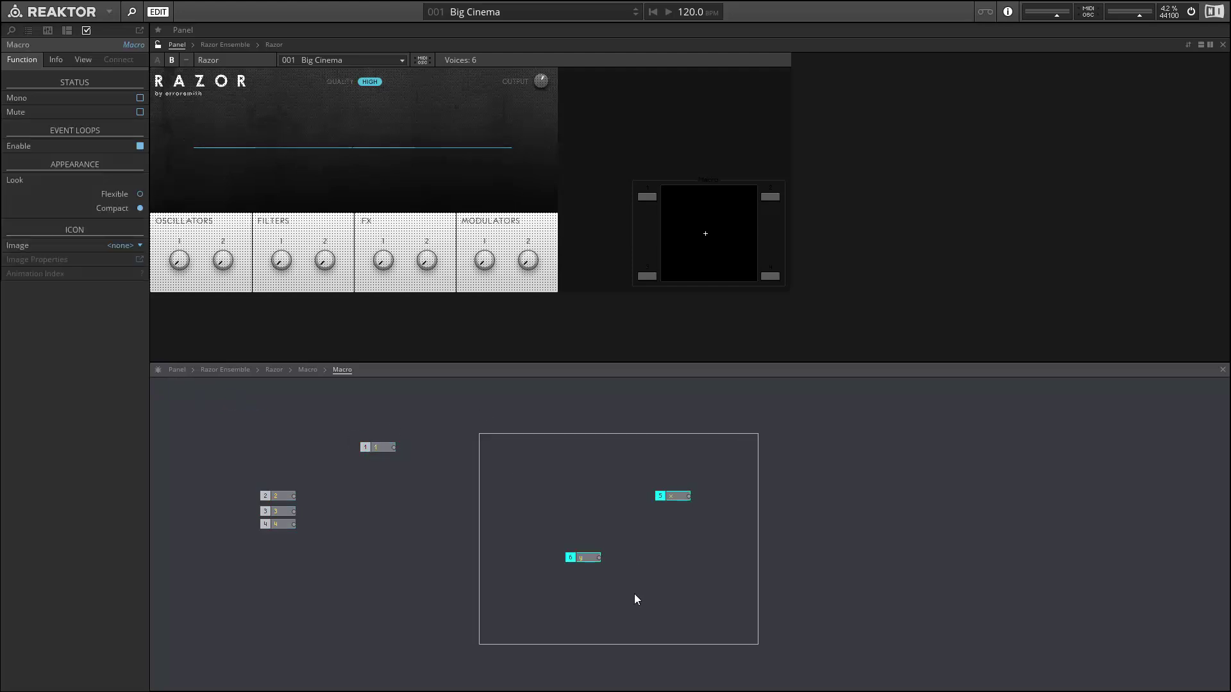
pyautogui.moveTo(586, 556); pyautogui.dragTo(734, 543)
# - Insert a Value module, wire terminal 1 to its Trig input and place it beside that terminal
pyautogui.click(475, 452)
pyautogui.rightClick(475, 452)
pyautogui.moveTo(577, 455)
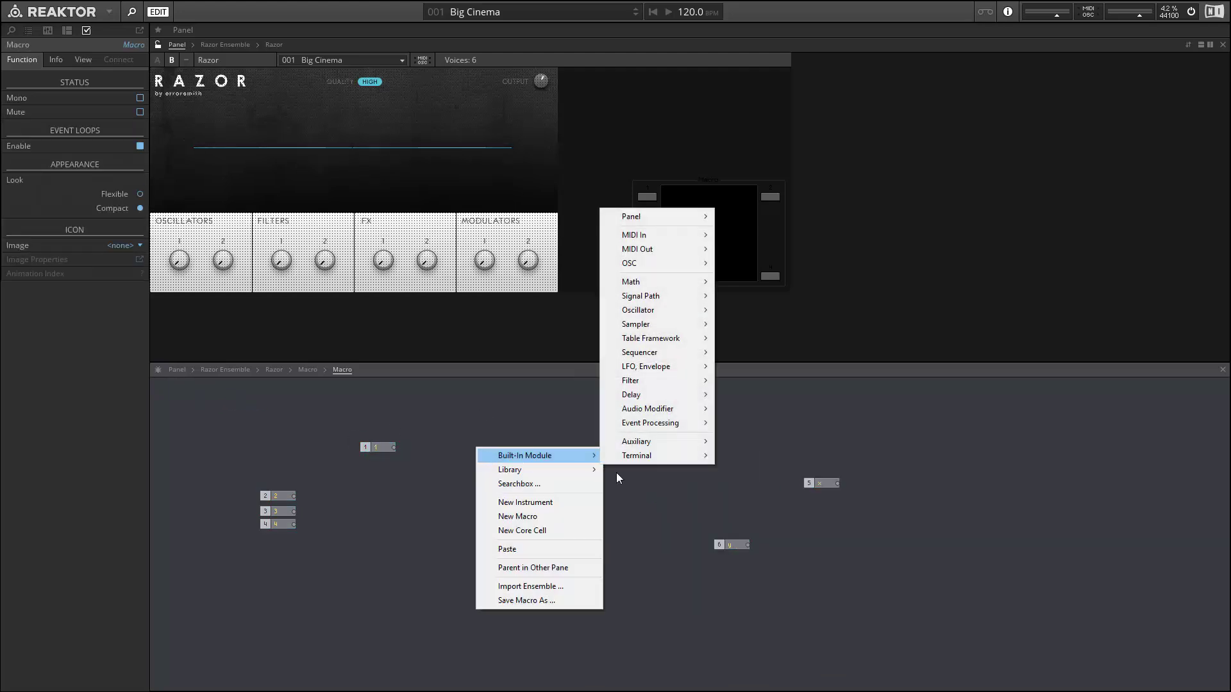
pyautogui.moveTo(651, 427)
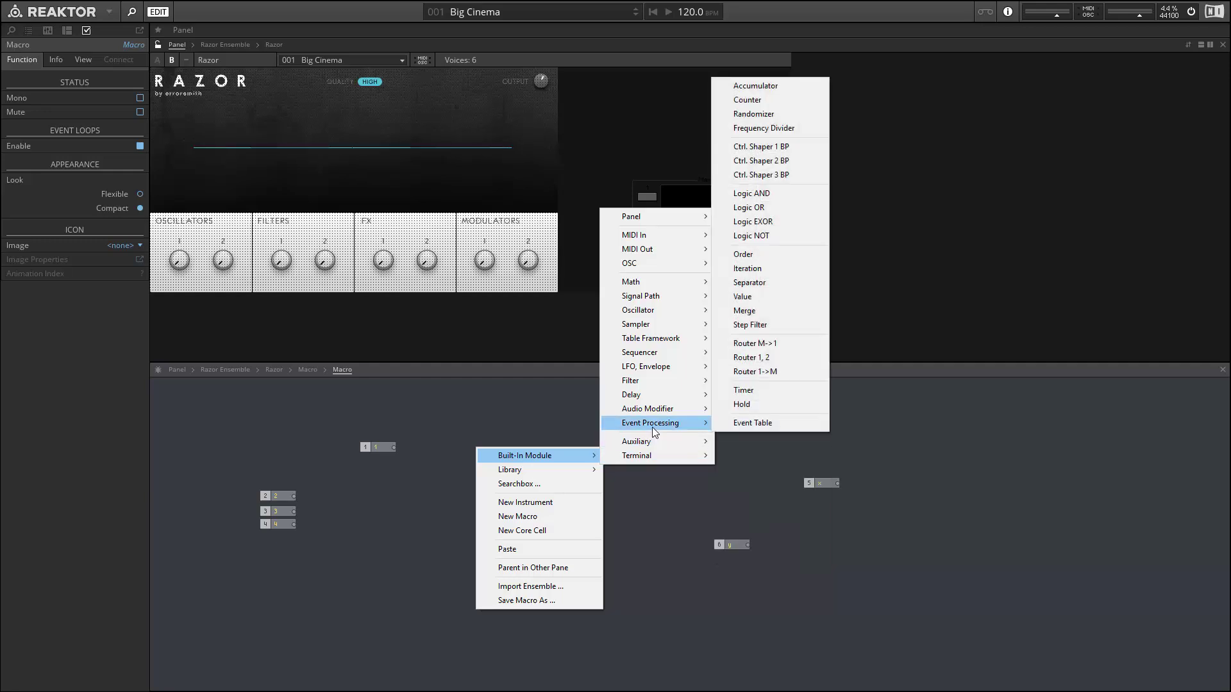
pyautogui.click(776, 294)
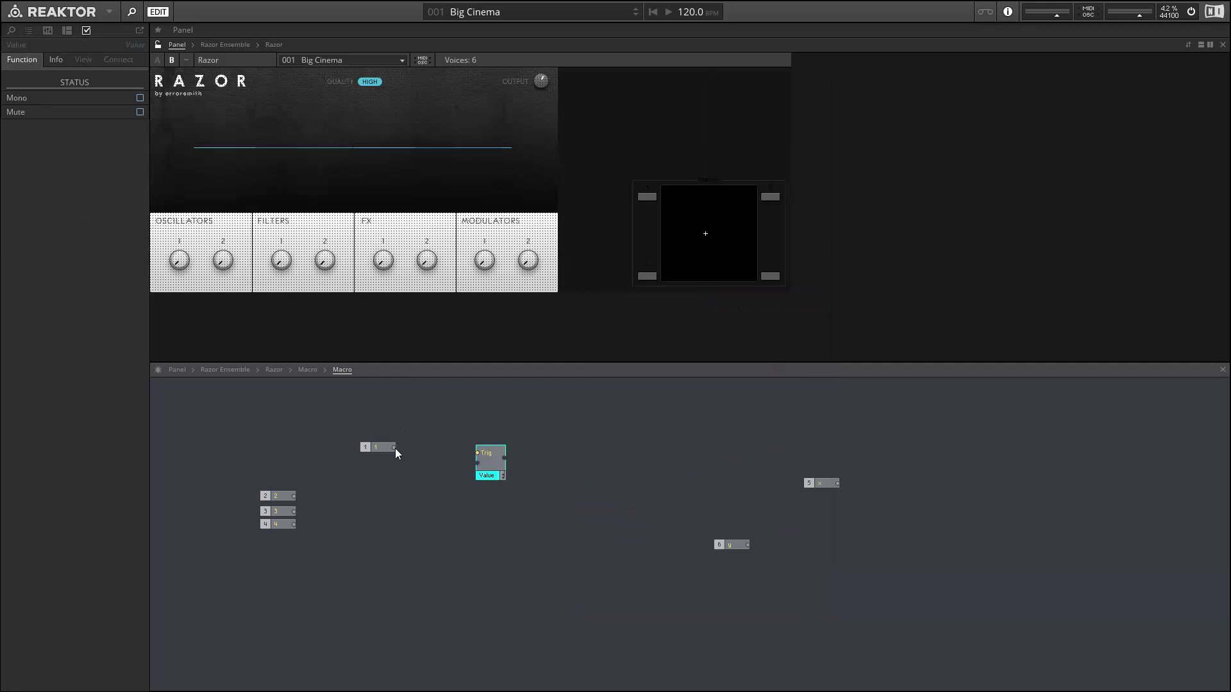
pyautogui.moveTo(394, 448); pyautogui.dragTo(439, 463)
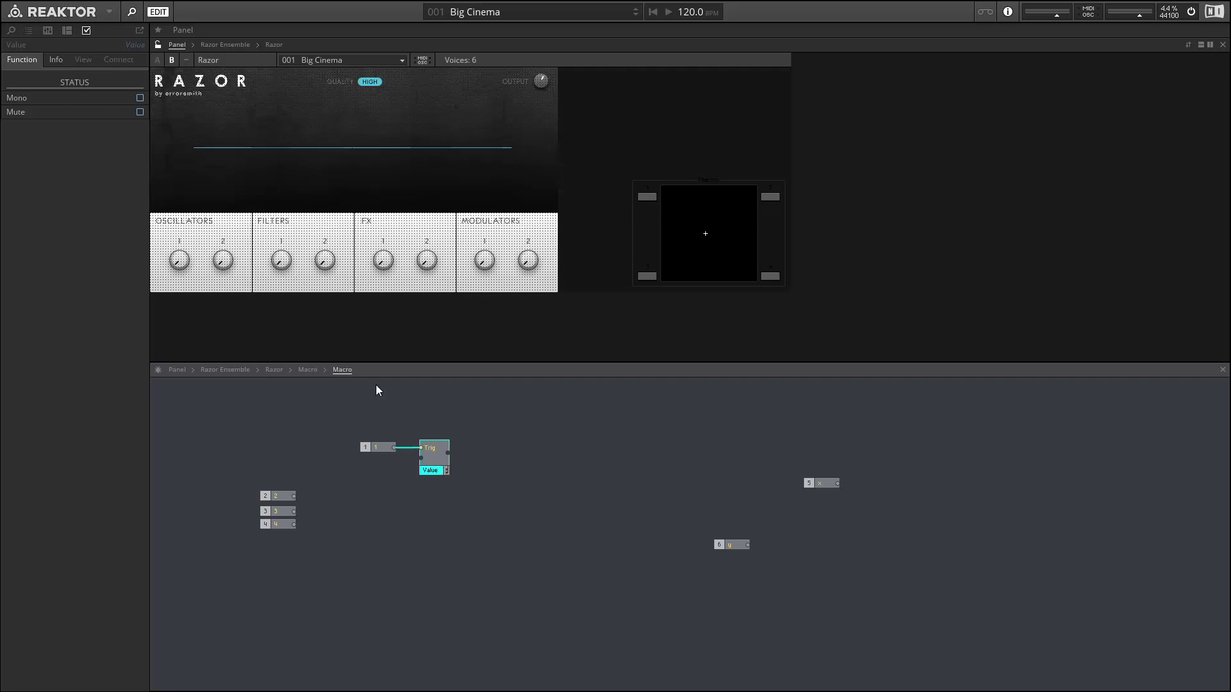
# - Lock the panel, then insert an IC Receive module below terminal 1 and wire it to the Value module's lower input
pyautogui.click(157, 45)
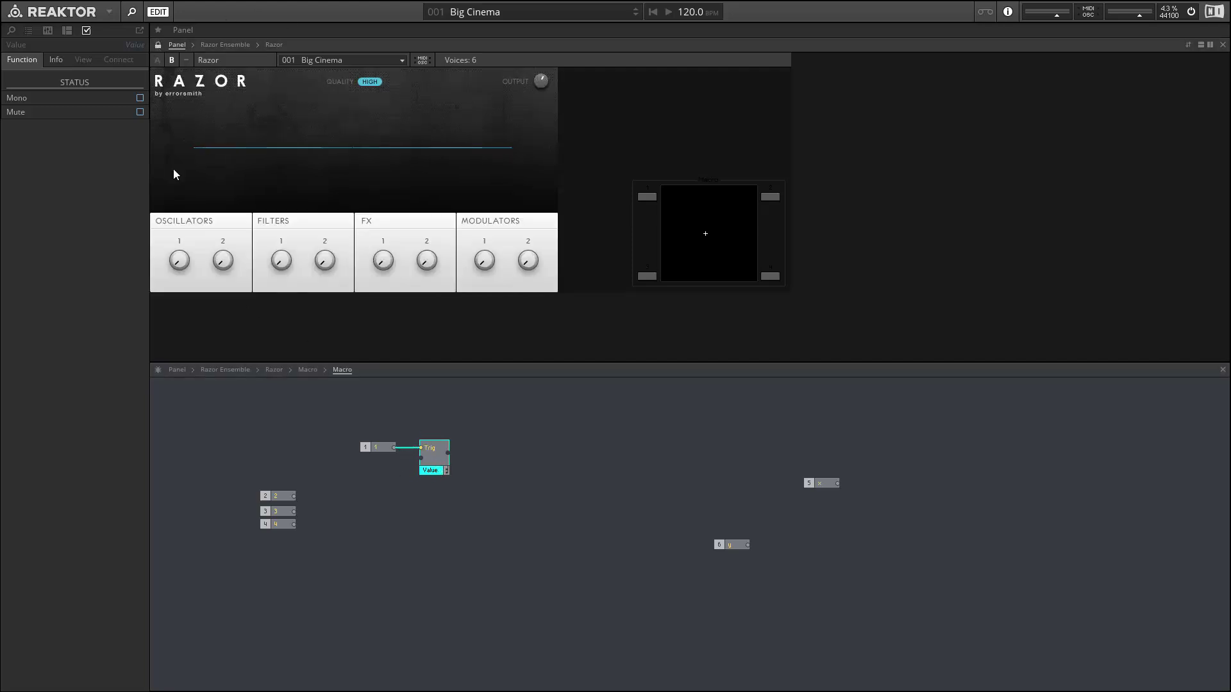
pyautogui.rightClick(488, 411)
pyautogui.moveTo(500, 420)
pyautogui.moveTo(627, 421)
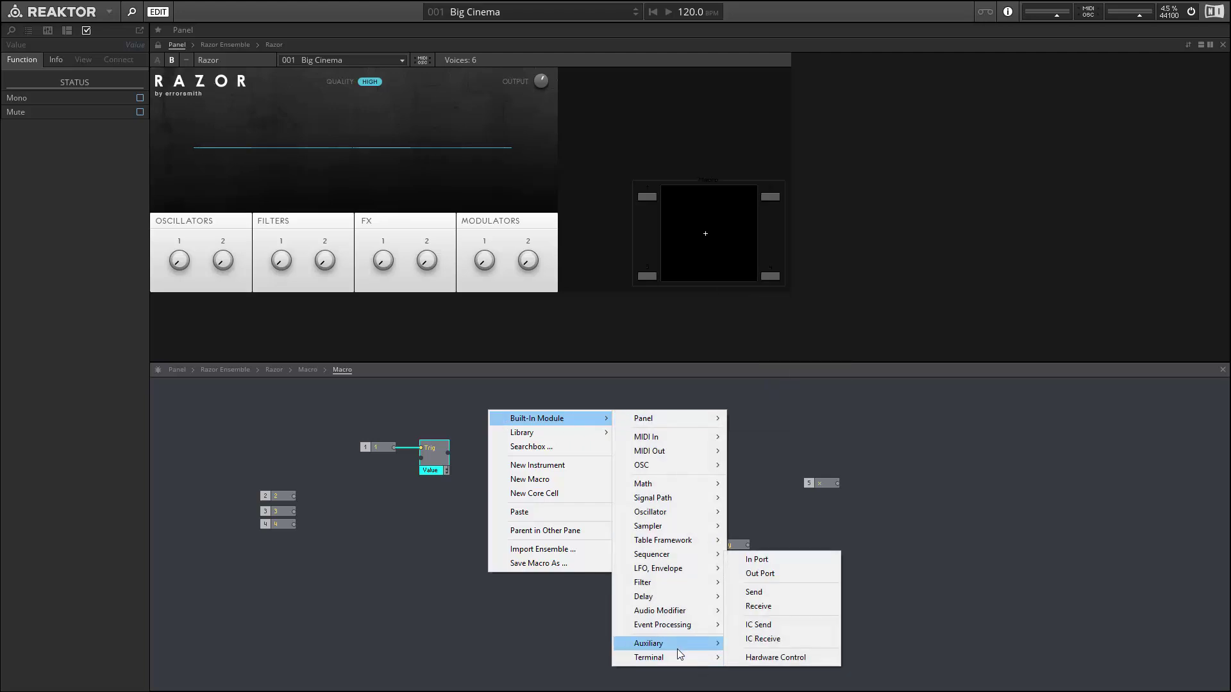
pyautogui.moveTo(712, 658)
pyautogui.click(765, 641)
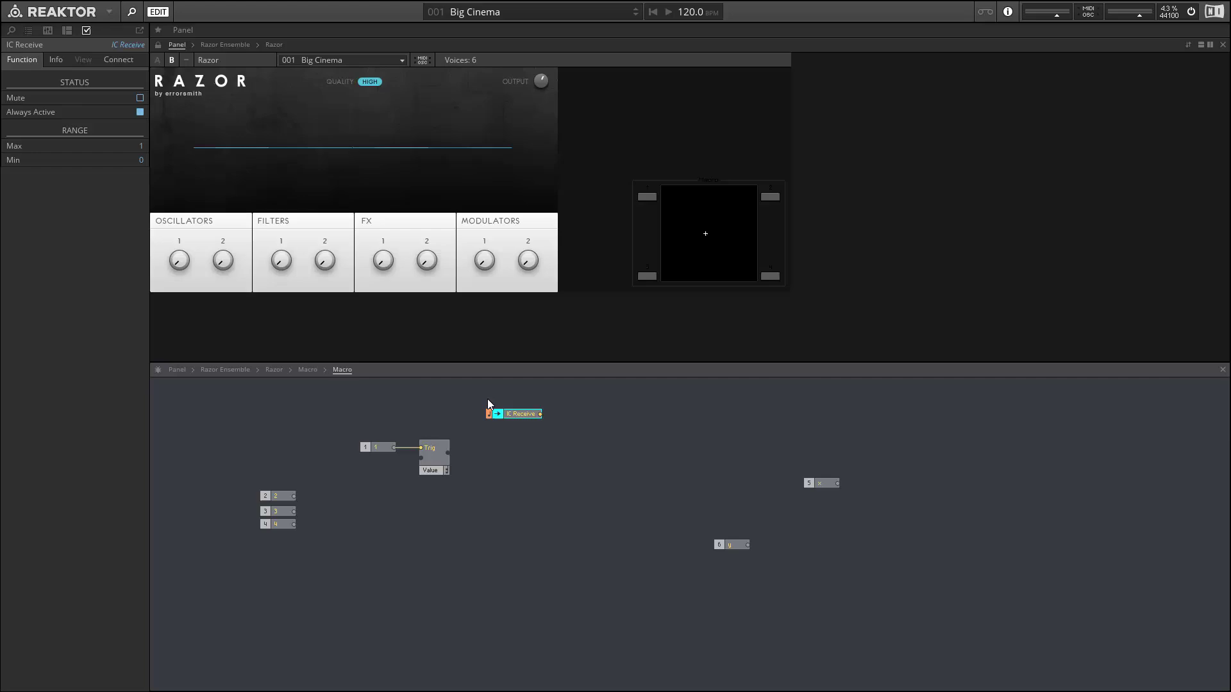
pyautogui.moveTo(461, 397); pyautogui.dragTo(374, 464)
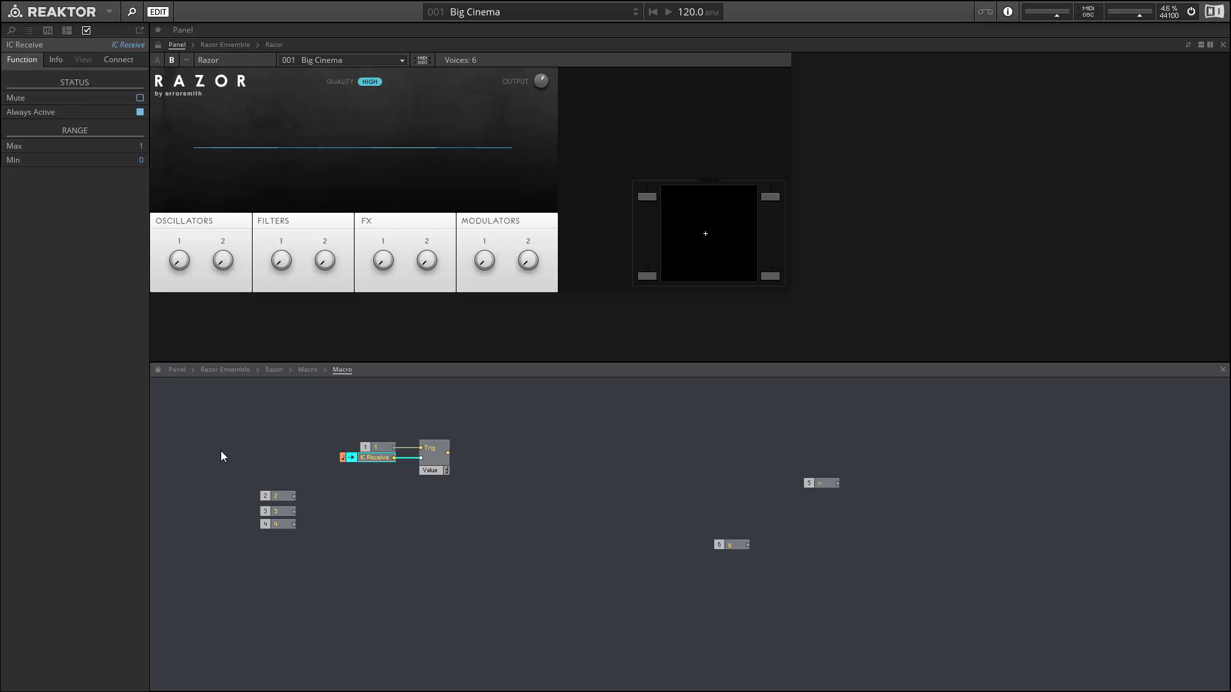
pyautogui.click(458, 480)
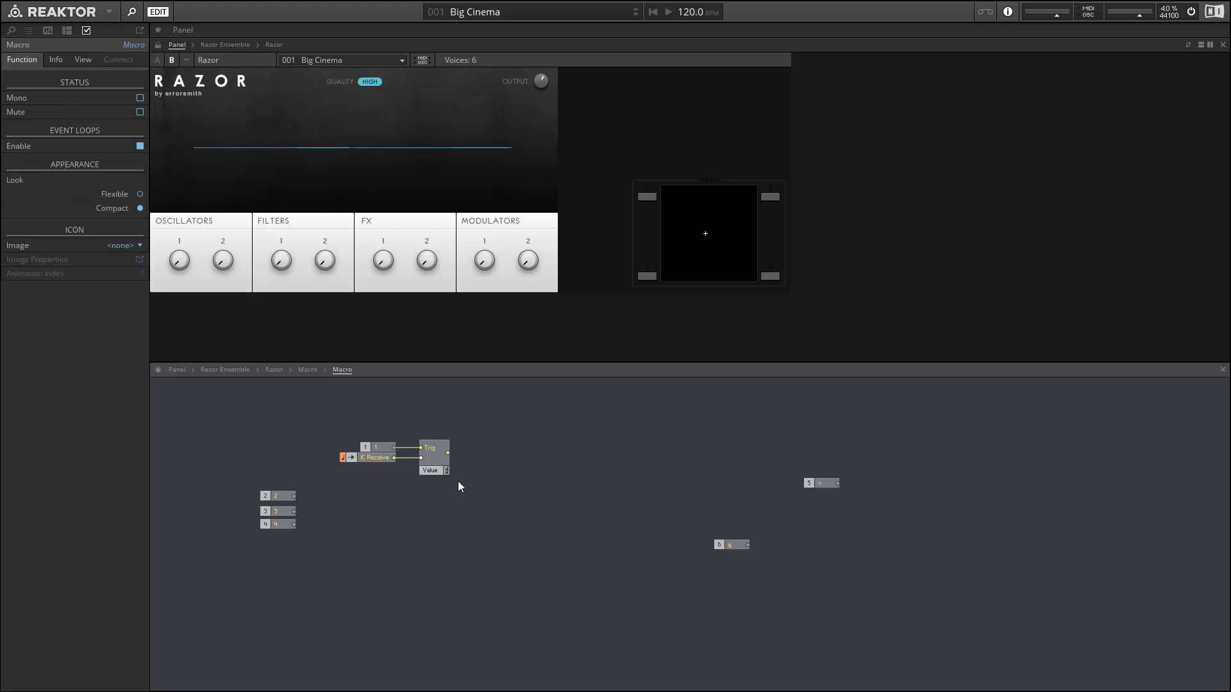
# - Insert an IC Send module fed by the Value module's output, and set the Value module to Mono
pyautogui.rightClick(502, 437)
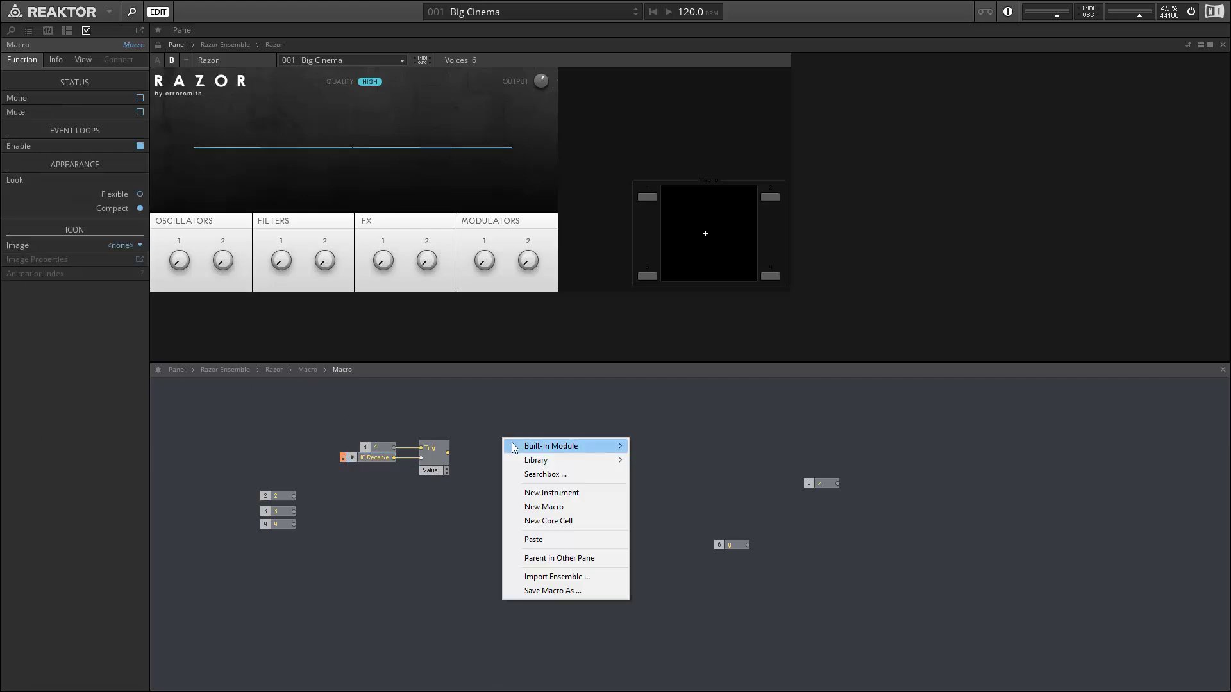
pyautogui.moveTo(603, 446)
pyautogui.moveTo(659, 446)
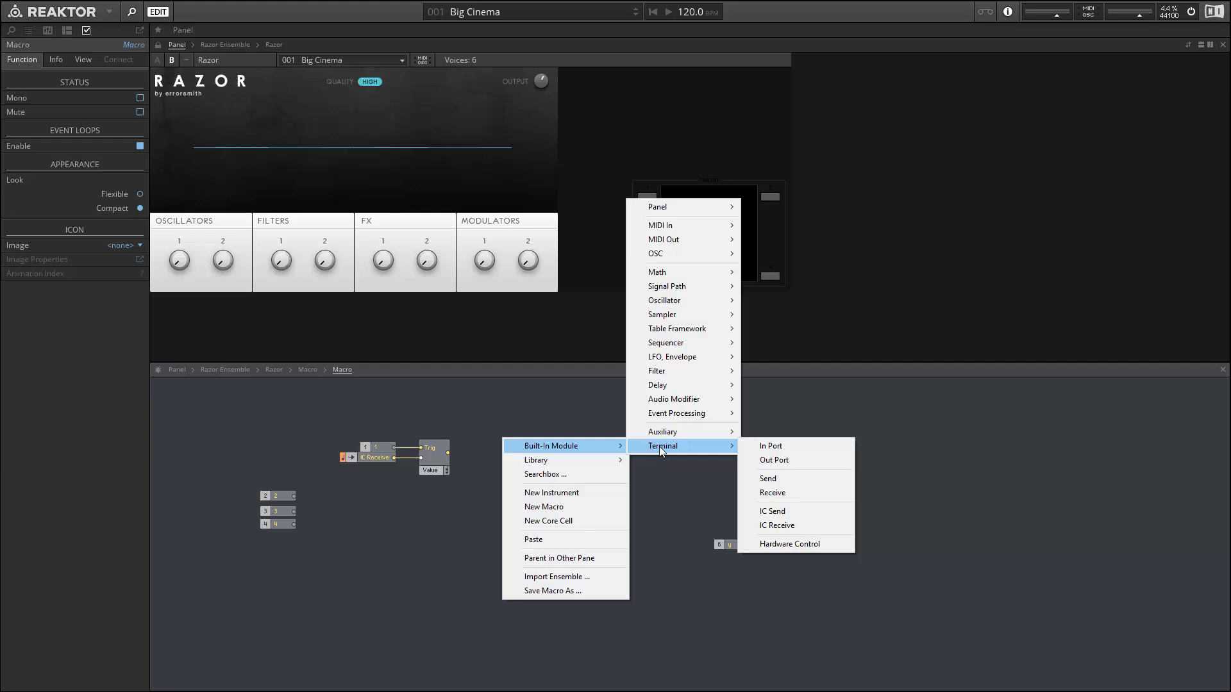
pyautogui.click(773, 511)
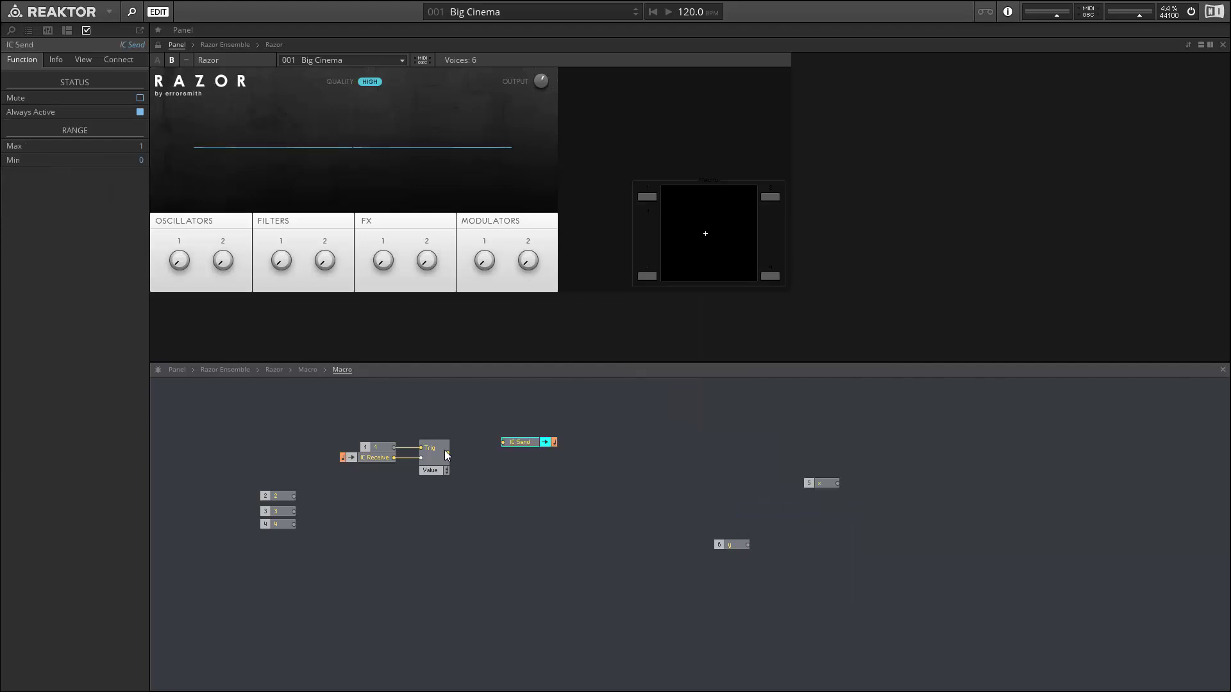
pyautogui.moveTo(492, 428)
pyautogui.mouseDown()
pyautogui.moveTo(505, 440)
pyautogui.moveTo(484, 451)
pyautogui.mouseUp()
pyautogui.click(432, 467)
pyautogui.rightClick(432, 466)
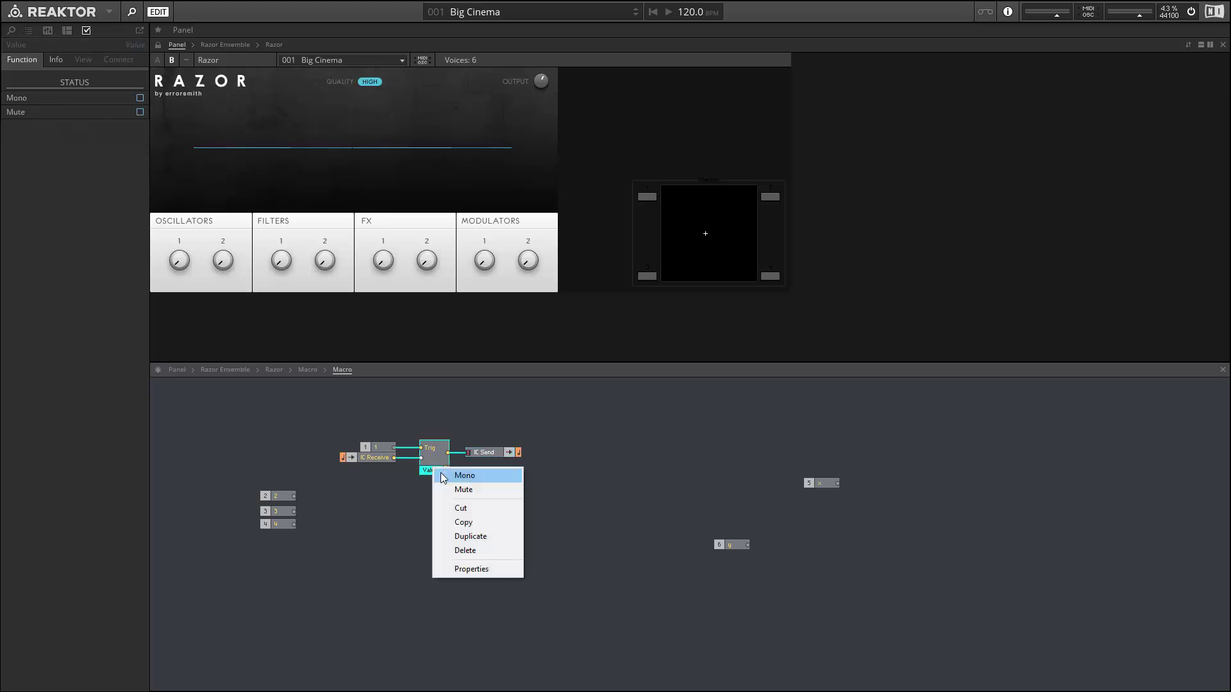
pyautogui.click(512, 417)
# - Insert a Knob module and line it up beside the IC Send module
pyautogui.rightClick(551, 402)
pyautogui.moveTo(603, 412)
pyautogui.moveTo(731, 410)
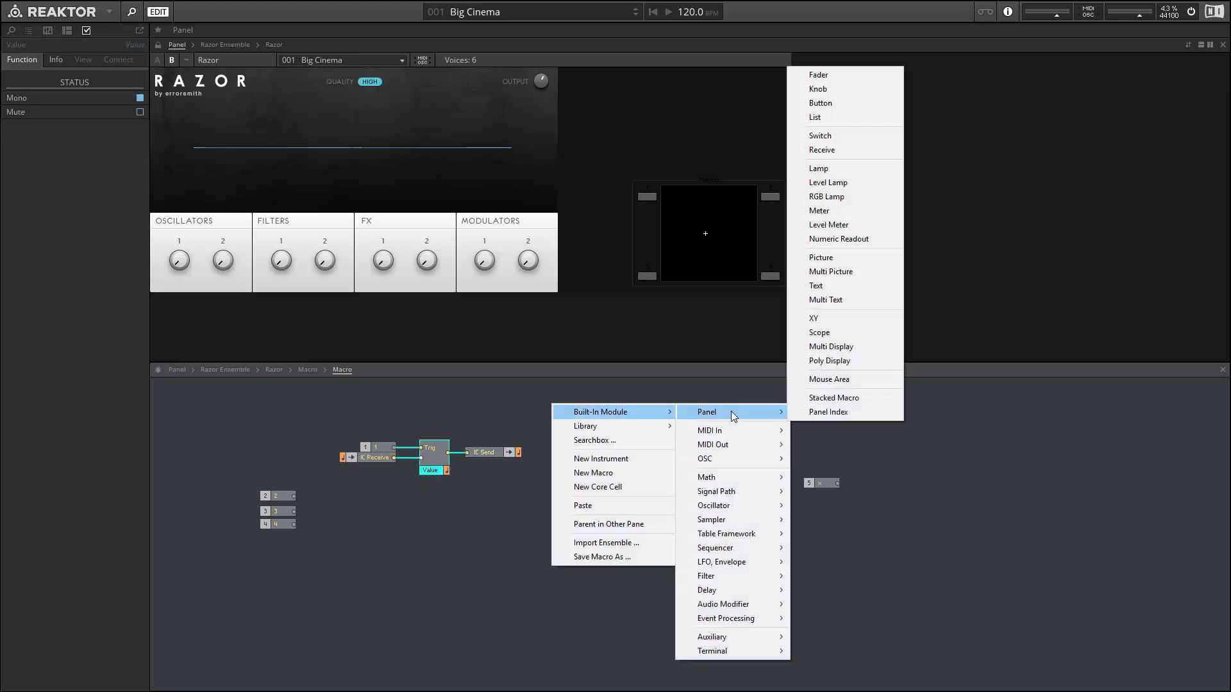
pyautogui.click(846, 89)
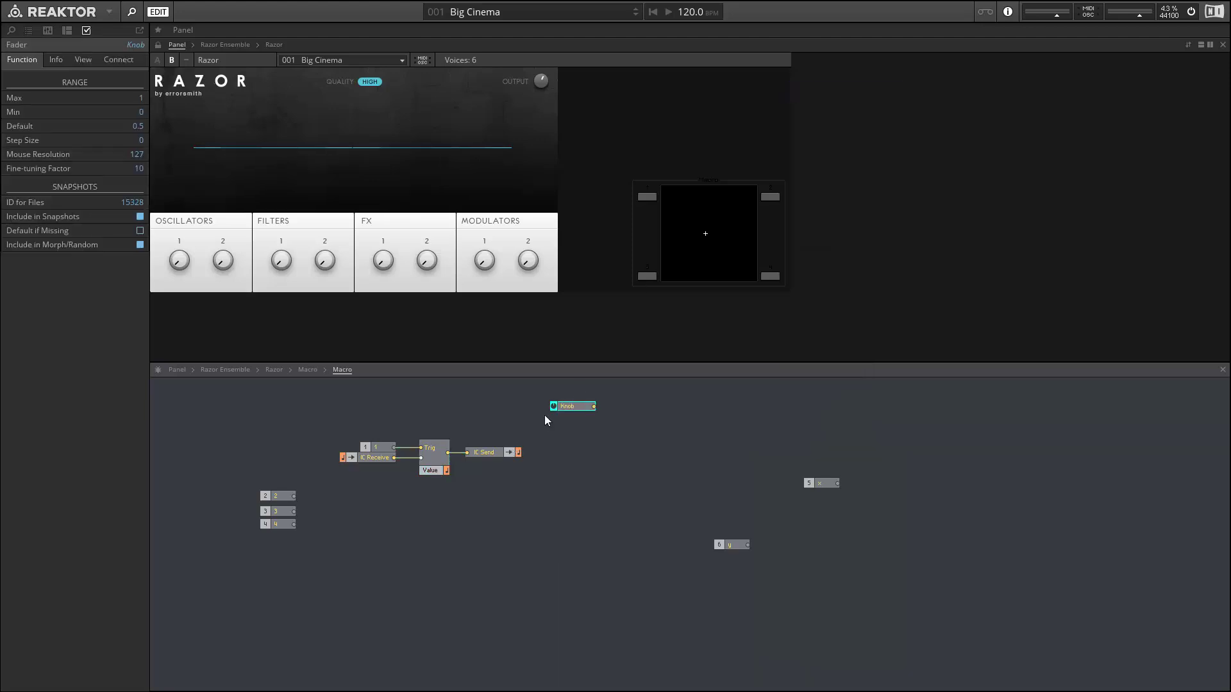
pyautogui.moveTo(571, 403); pyautogui.dragTo(562, 448)
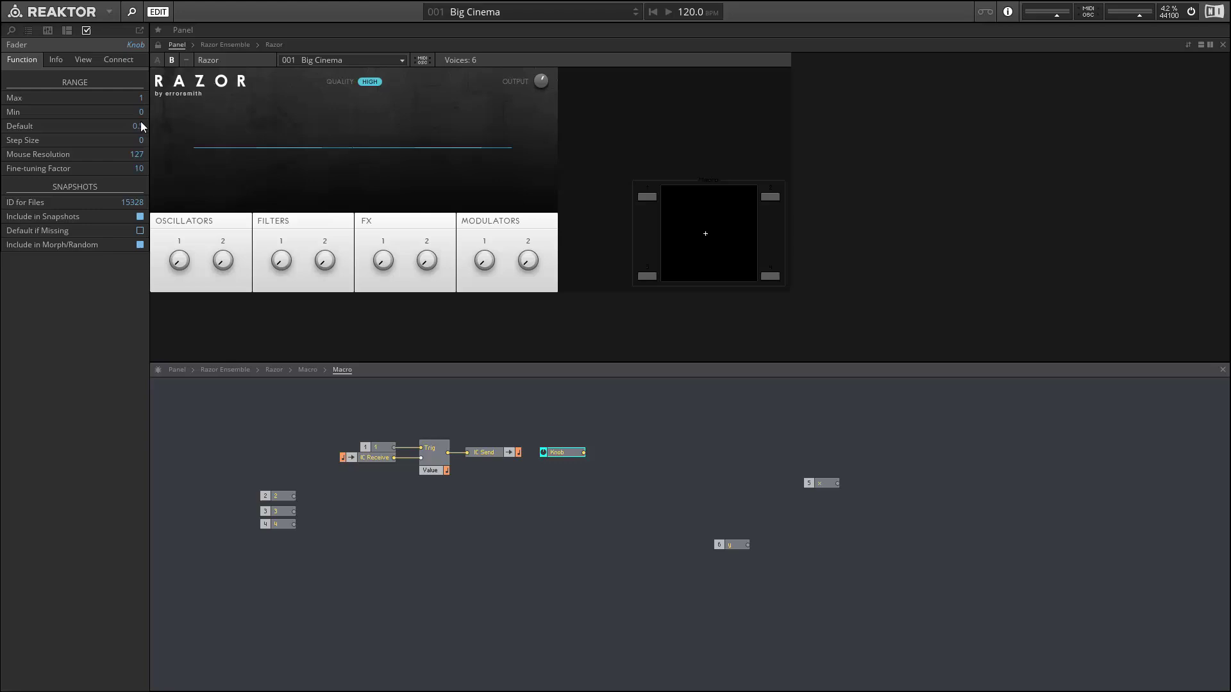
# - Create an internal connection from the IC Send module to the knob
pyautogui.click(496, 456)
pyautogui.click(126, 58)
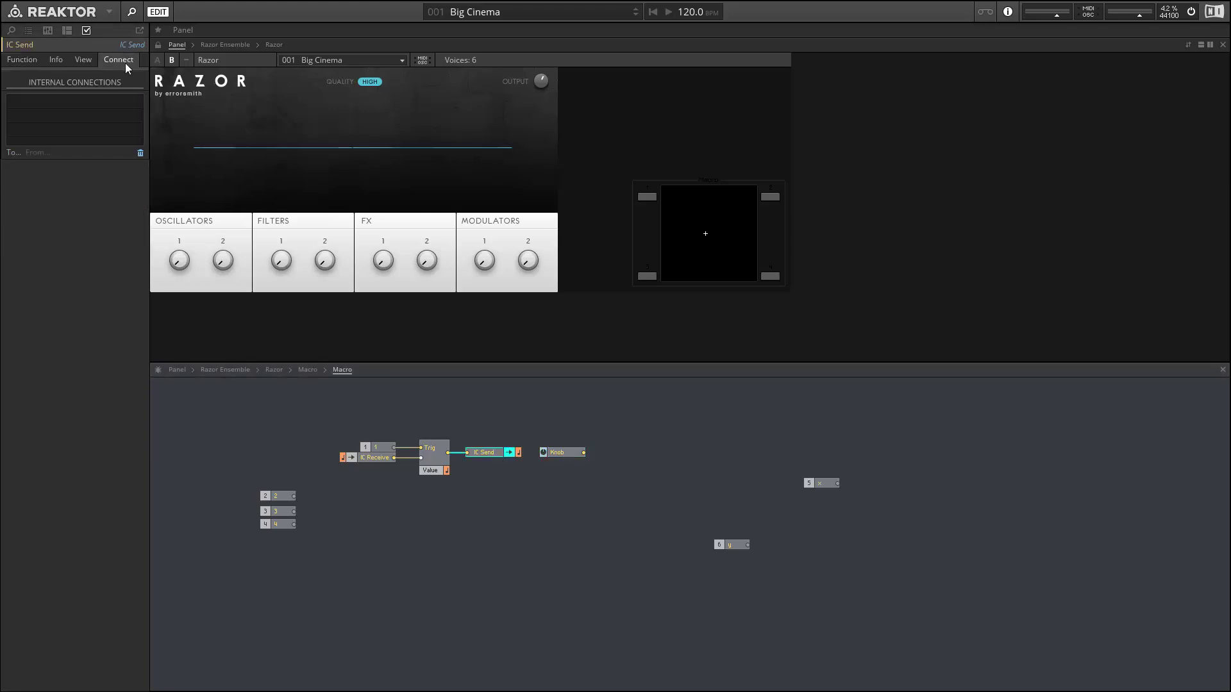
pyautogui.click(564, 451)
pyautogui.click(34, 550)
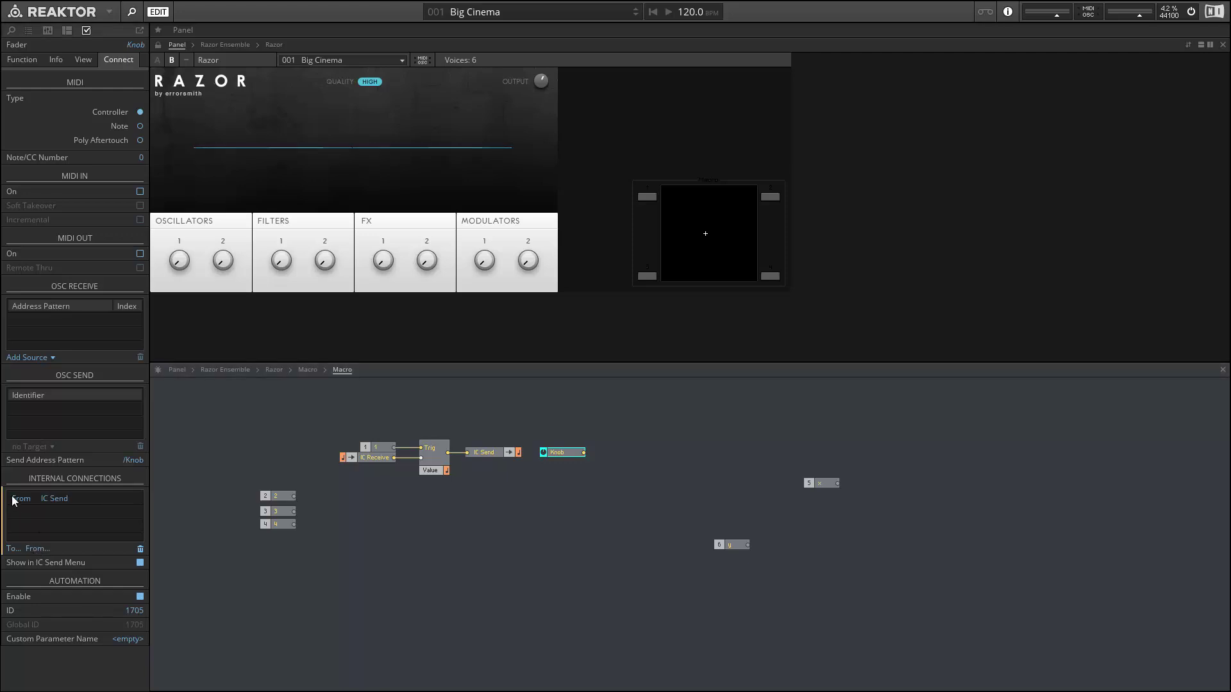
# - Rename the knob 1 and show the IC Send module's internal connections
pyautogui.doubleClick(563, 453)
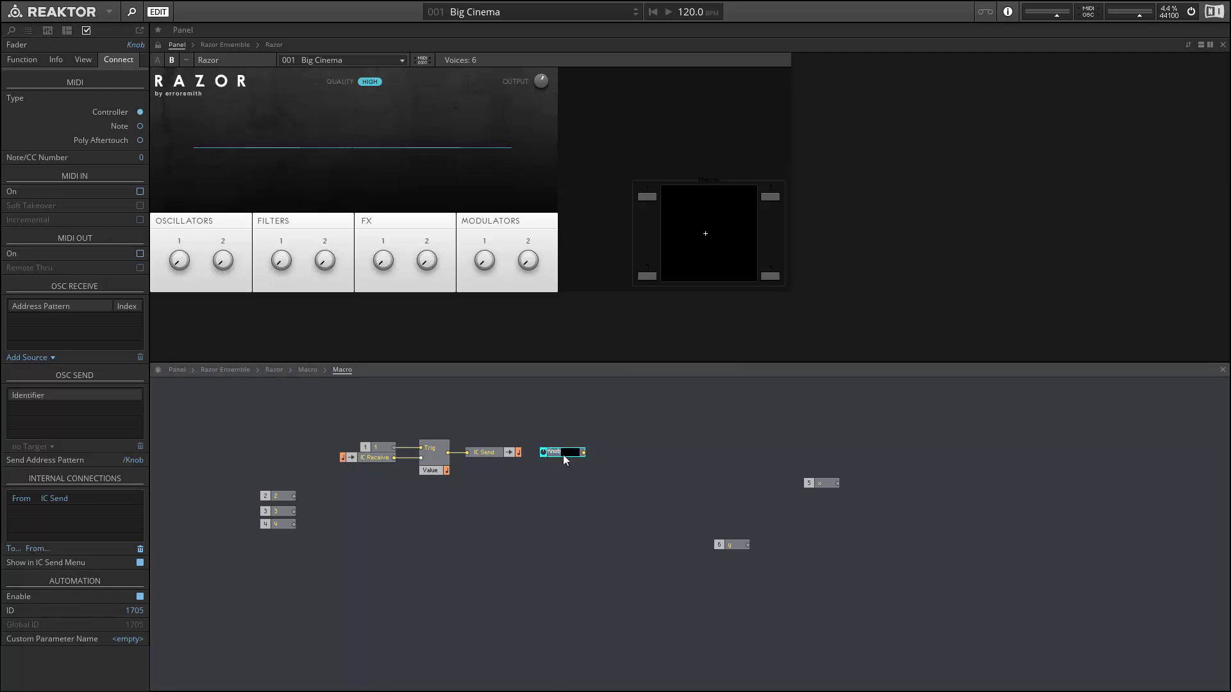
pyautogui.press('Return')
pyautogui.click(487, 455)
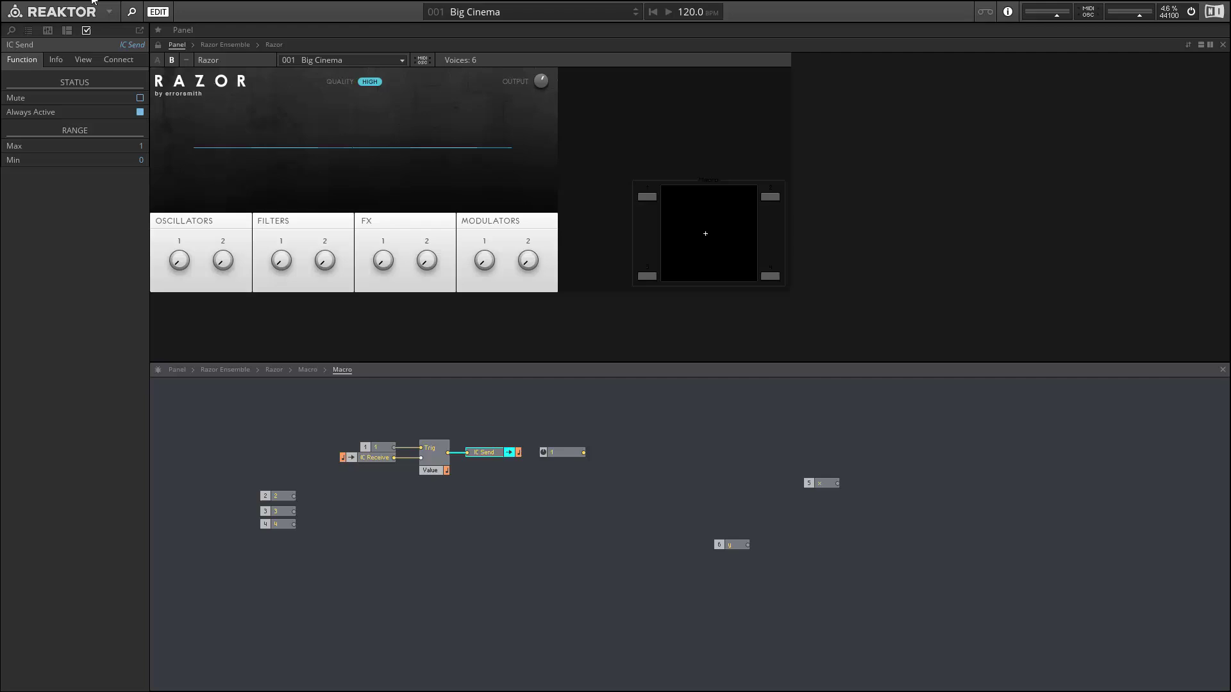
pyautogui.click(114, 59)
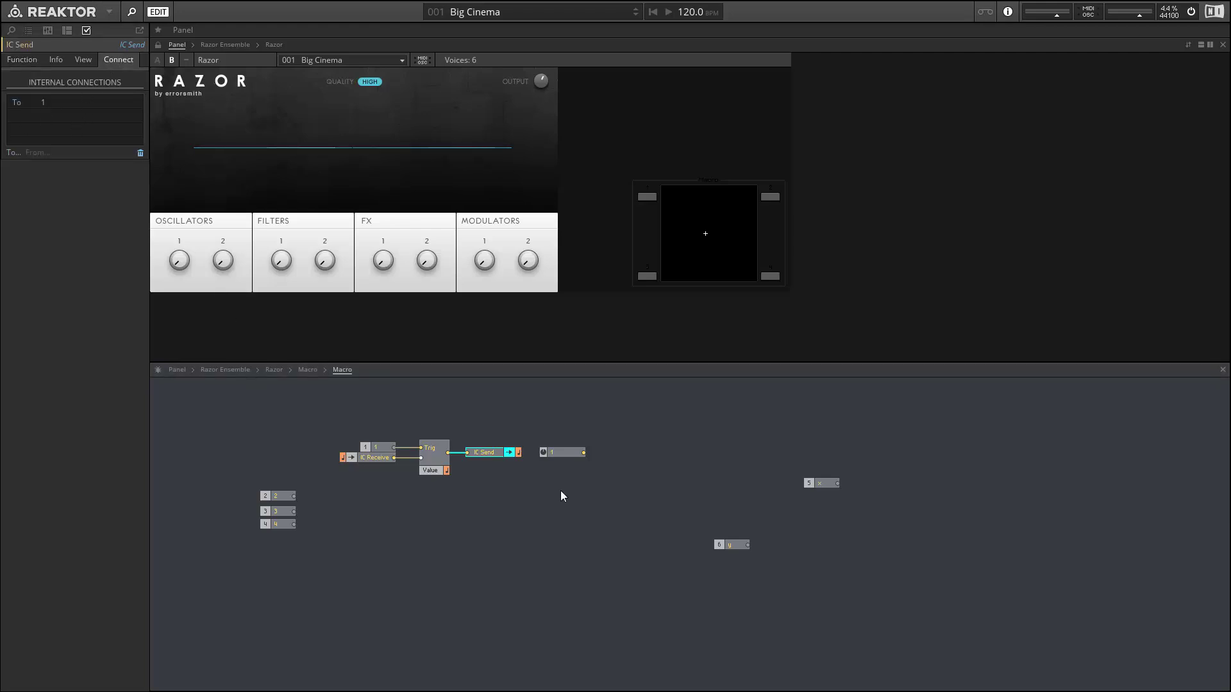
# - Duplicate the Value, IC Send and knob row directly below the original row
pyautogui.moveTo(614, 500); pyautogui.dragTo(427, 406)
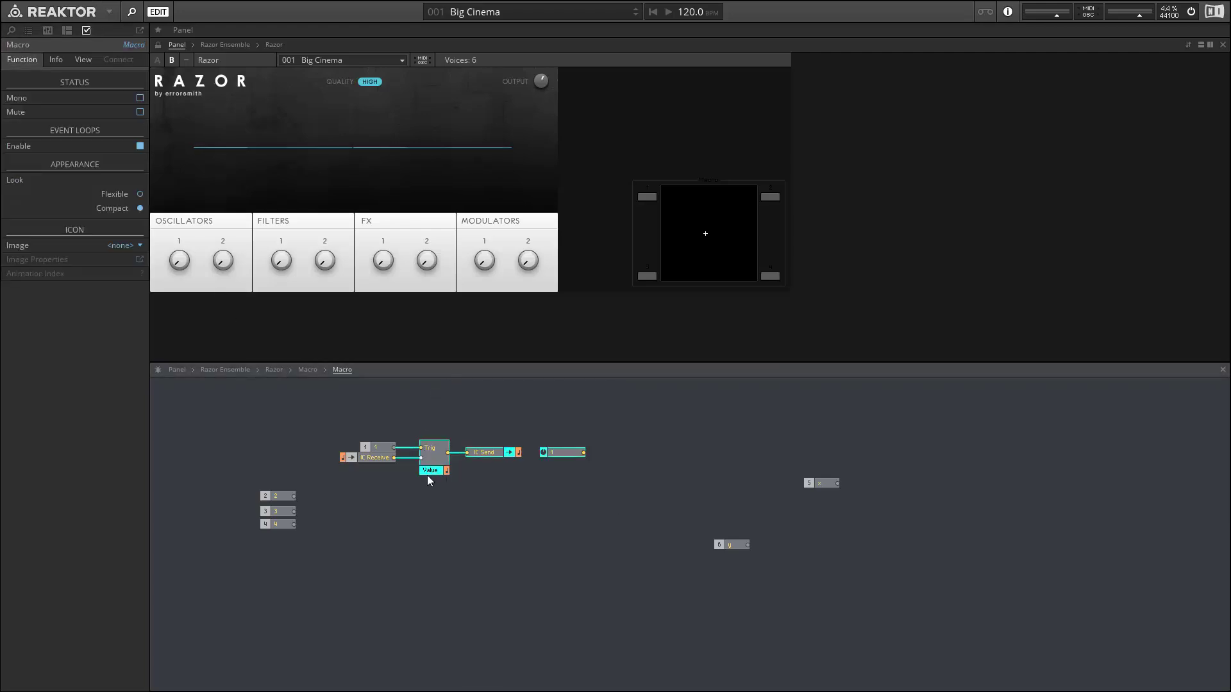
pyautogui.moveTo(427, 476); pyautogui.dragTo(437, 510)
pyautogui.click(548, 491)
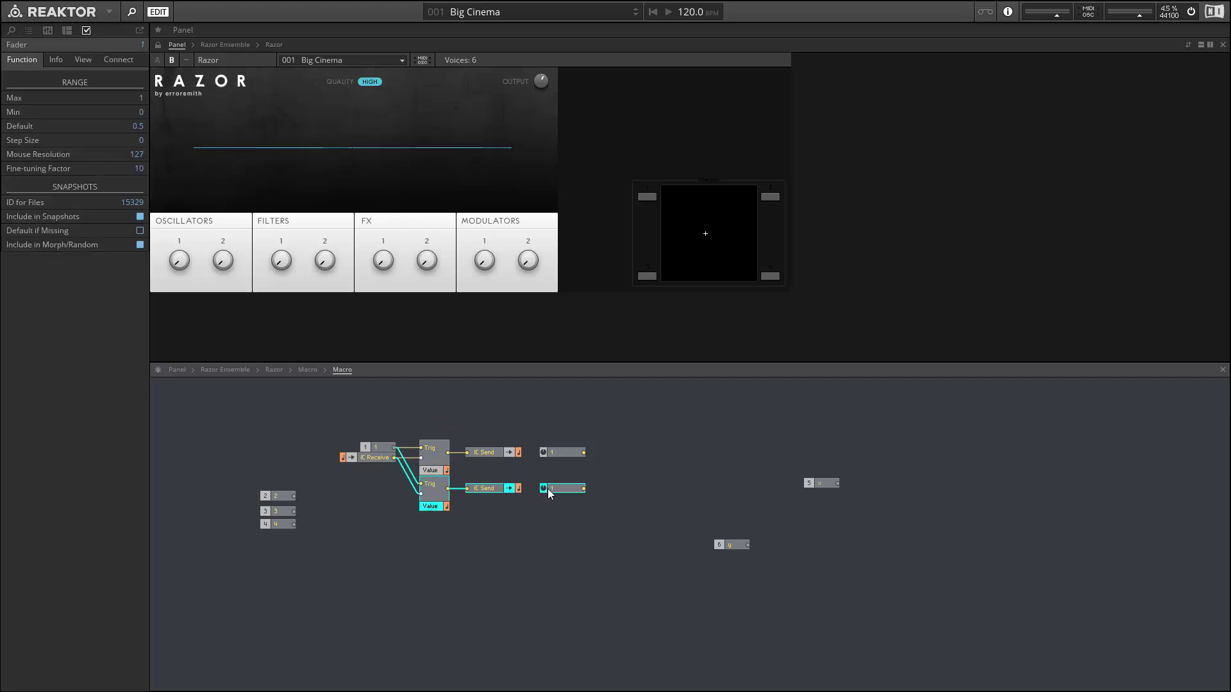
# - Rename the second row's knob 2 and show the internal connections of that row's IC Send module
pyautogui.doubleClick(548, 488)
pyautogui.write('2')
pyautogui.click(440, 421)
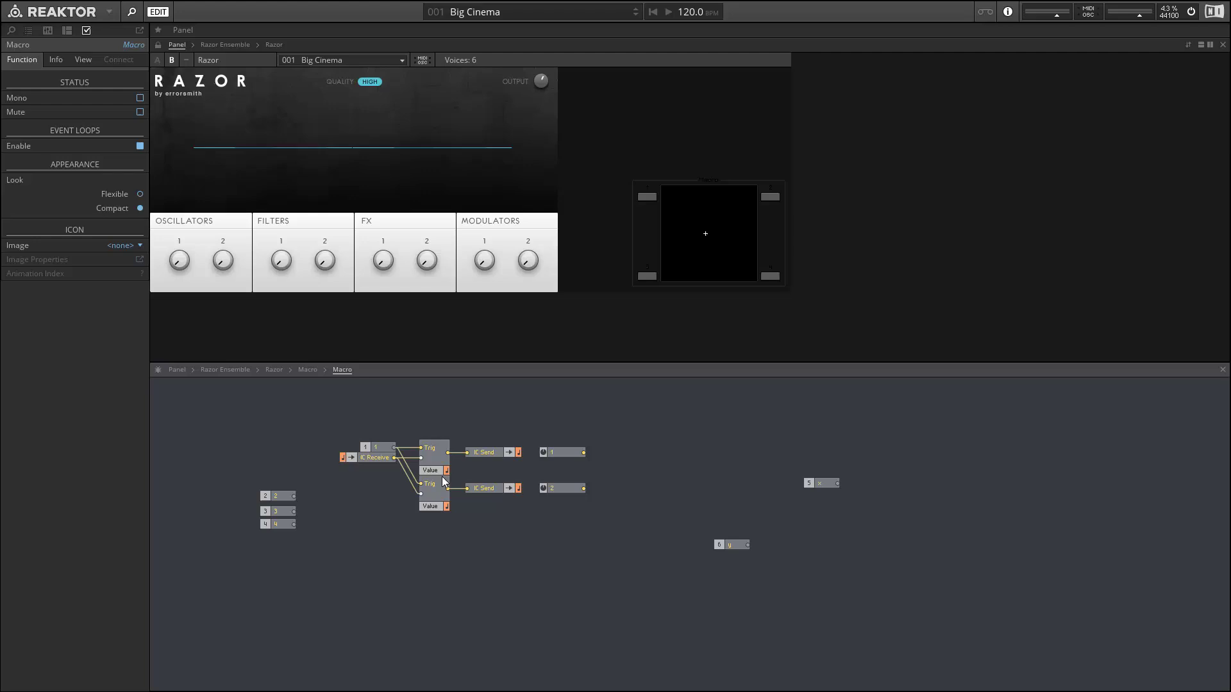
pyautogui.click(479, 487)
pyautogui.click(118, 58)
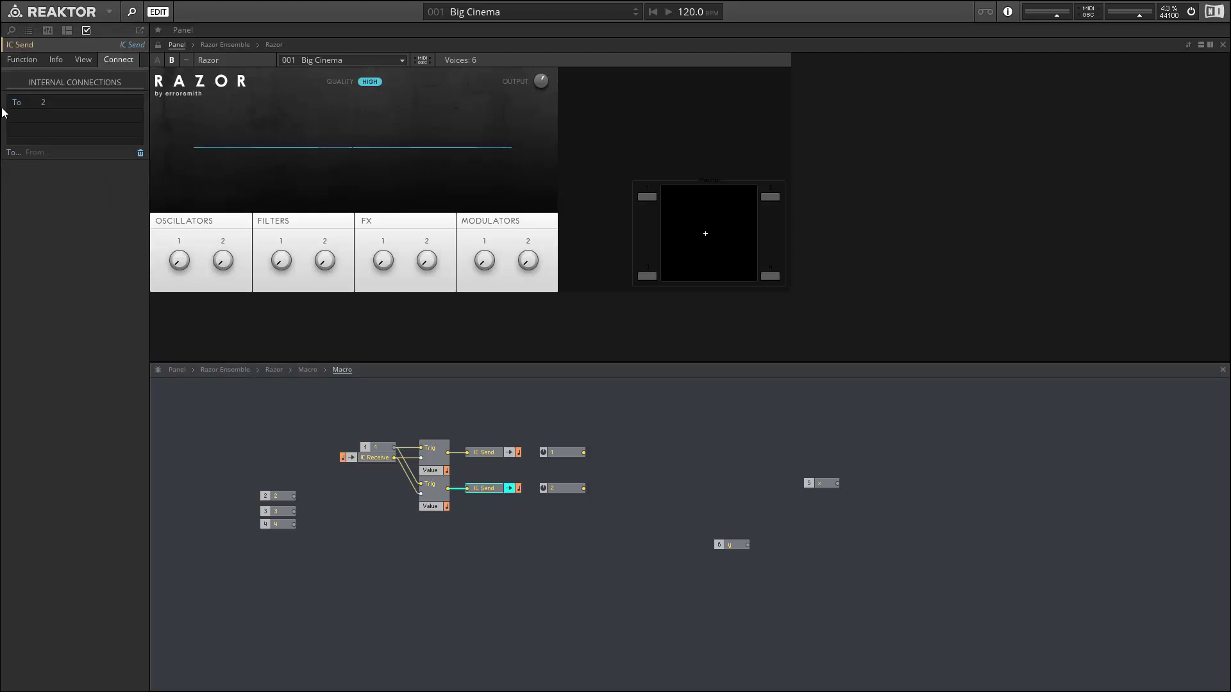
# - Move input port 2 beside the second Value module and wire it to that module's Trig input
pyautogui.click(298, 495)
pyautogui.moveTo(293, 497)
pyautogui.mouseDown()
pyautogui.moveTo(418, 485)
pyautogui.moveTo(287, 499)
pyautogui.mouseUp()
pyautogui.moveTo(289, 497); pyautogui.dragTo(382, 486)
# - Duplicate the second Value, IC Send and knob row as a third row and wire input port 3 to its Trig input
pyautogui.moveTo(571, 520); pyautogui.dragTo(437, 545)
pyautogui.hotkey('ctrl', 'd')
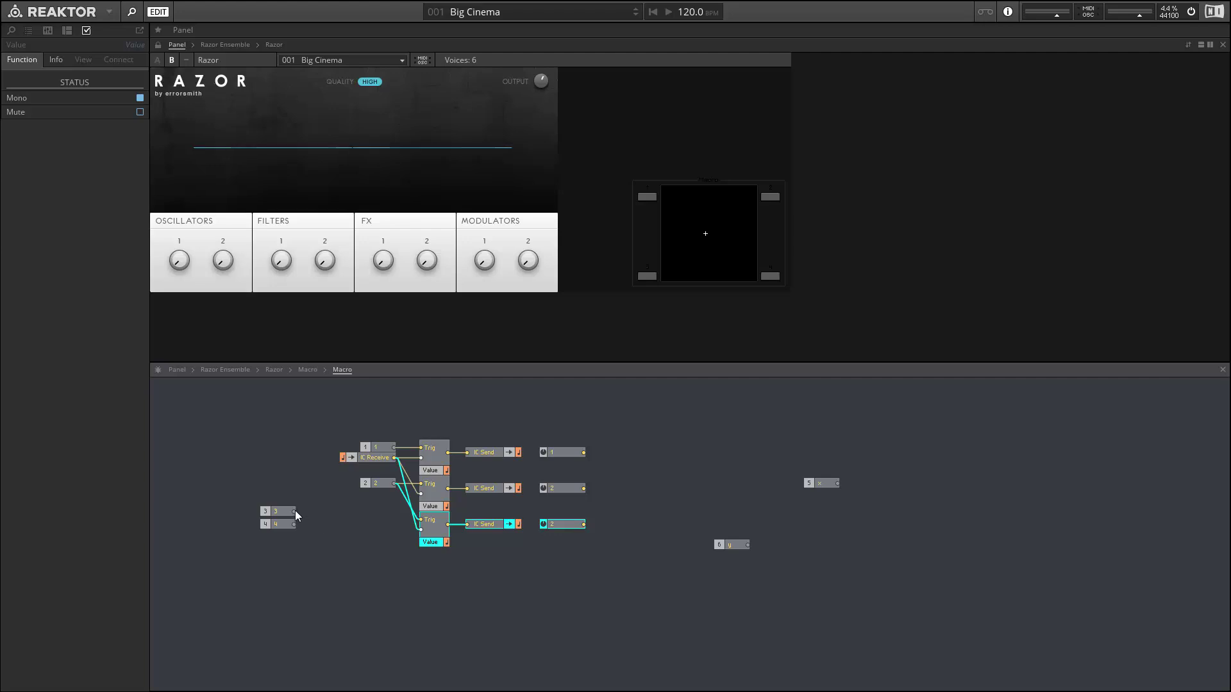
pyautogui.moveTo(294, 511); pyautogui.dragTo(387, 513)
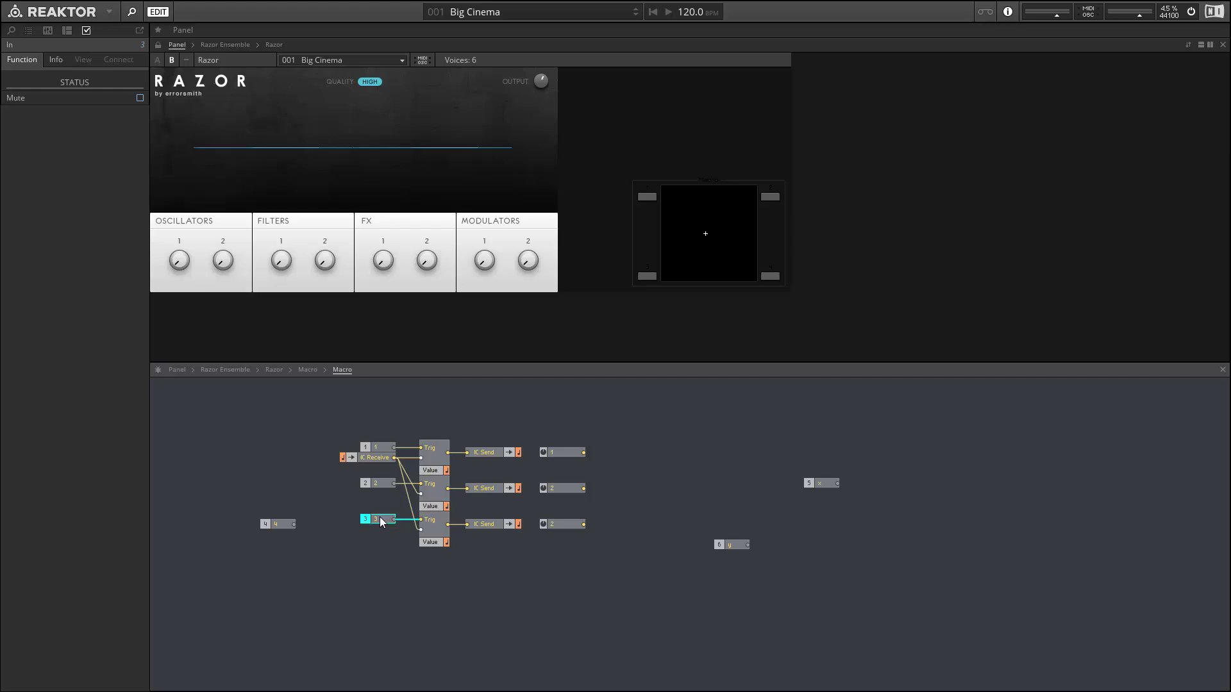
# - Rename the knob in the third row 3
pyautogui.click(556, 527)
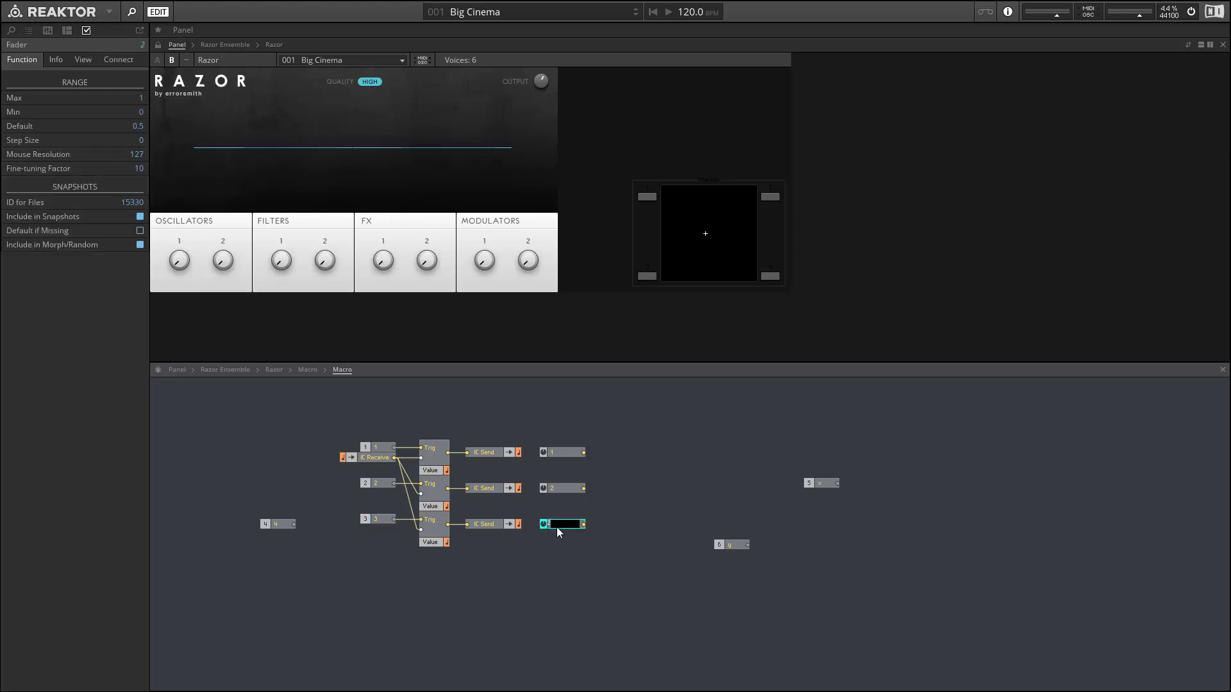
pyautogui.doubleClick(557, 526)
pyautogui.write('3')
pyautogui.click(508, 552)
# - Move the three module rows together with their input ports up and to the left in the structure
pyautogui.moveTo(607, 574); pyautogui.dragTo(358, 437)
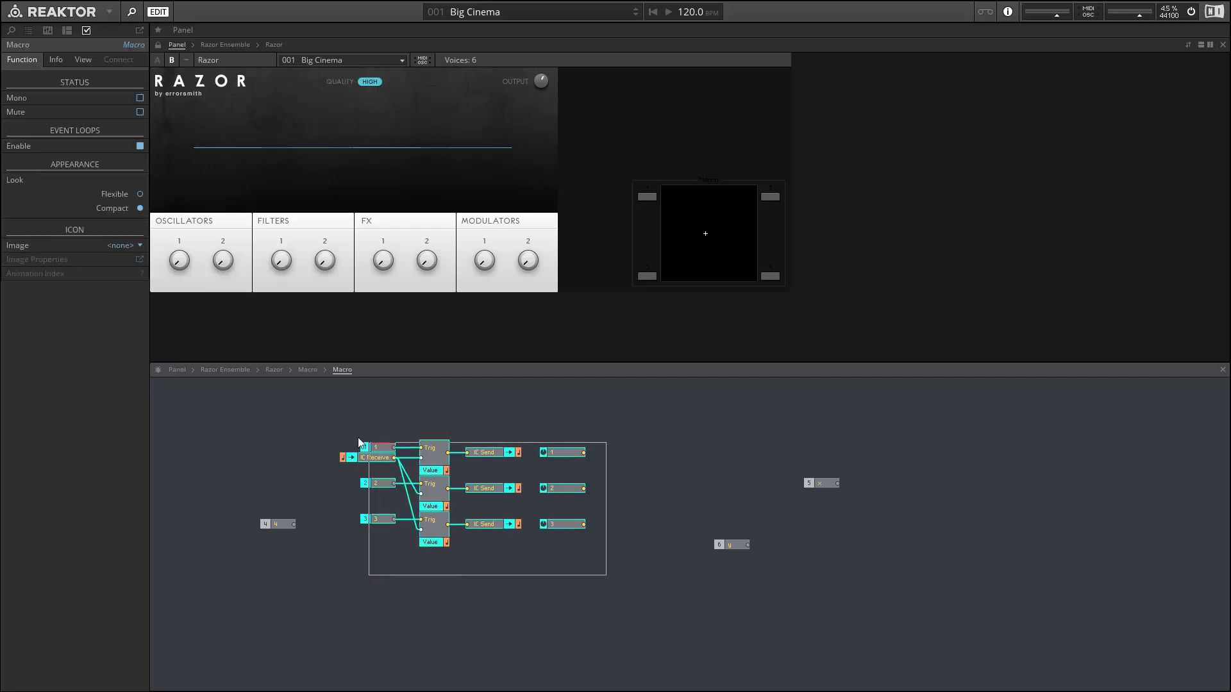
pyautogui.moveTo(440, 528); pyautogui.dragTo(402, 539)
pyautogui.click(399, 527)
pyautogui.click(396, 509)
pyautogui.hotkey('ctrl', 'd')
pyautogui.hotkey('ctrl', 'z')
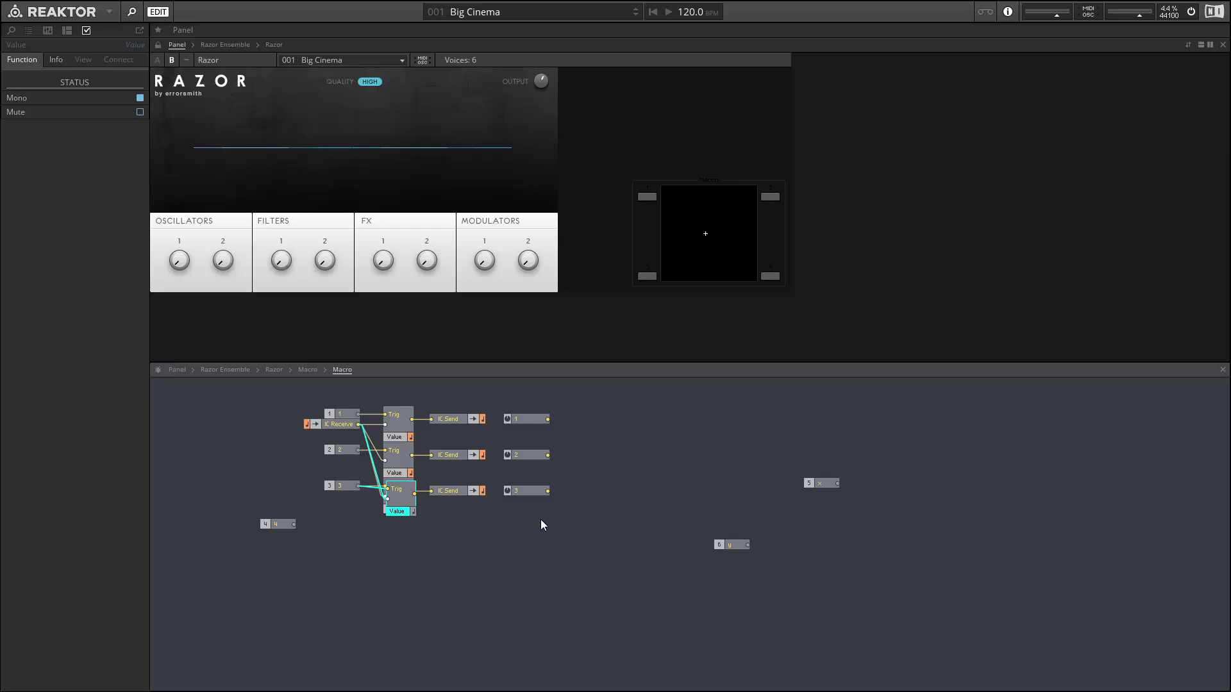
# - Duplicate the third Value, IC Send and knob row as a fourth row and wire input port 4 to its Trig input
pyautogui.moveTo(550, 515); pyautogui.dragTo(400, 535)
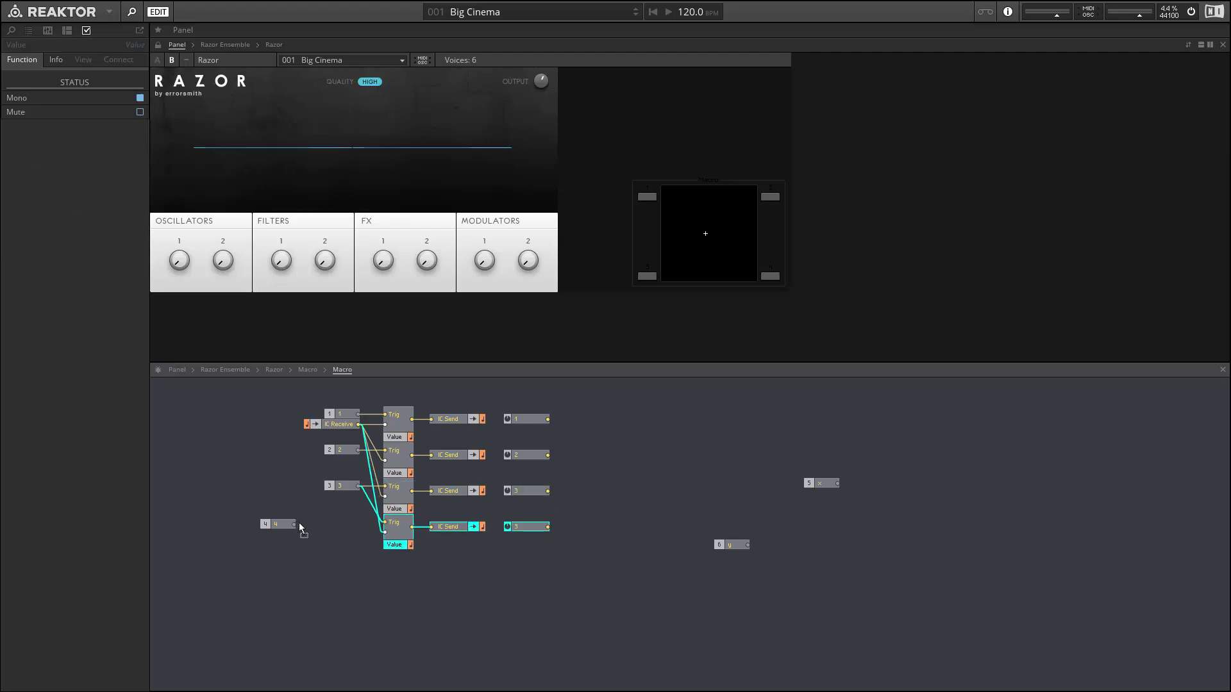
pyautogui.moveTo(297, 523); pyautogui.dragTo(344, 522)
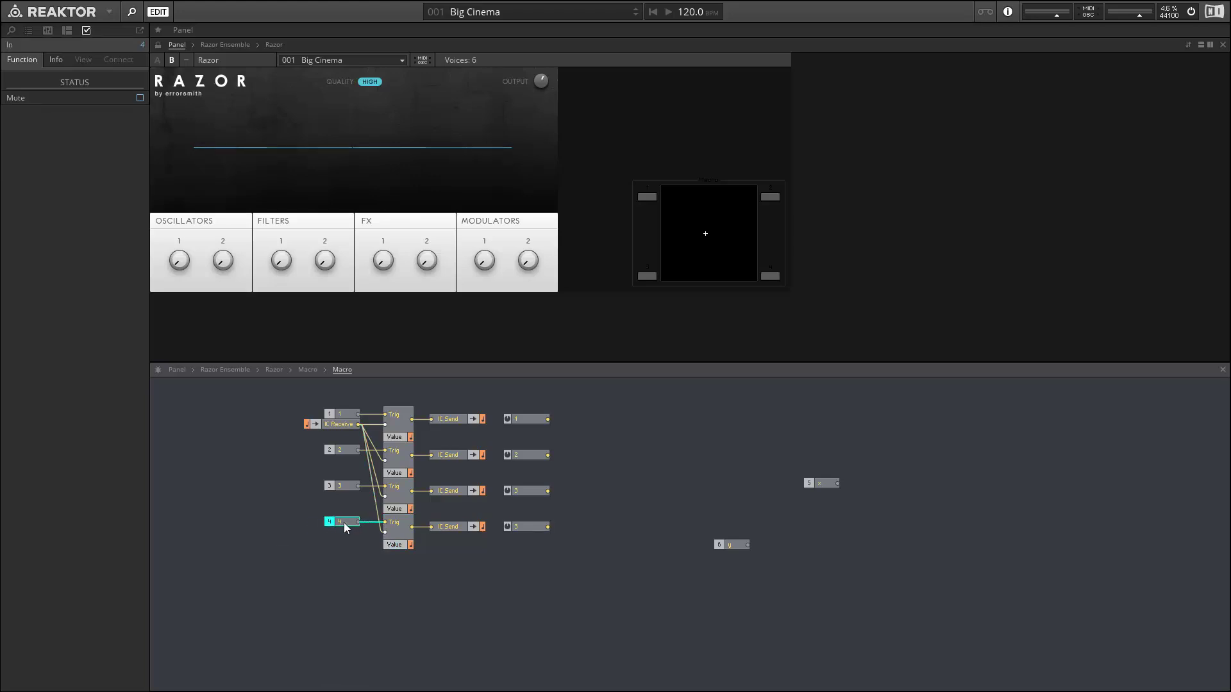
pyautogui.click(555, 555)
# - Stack the four knobs in a column away from the IC Send modules and move the y input port farther right
pyautogui.click(522, 420)
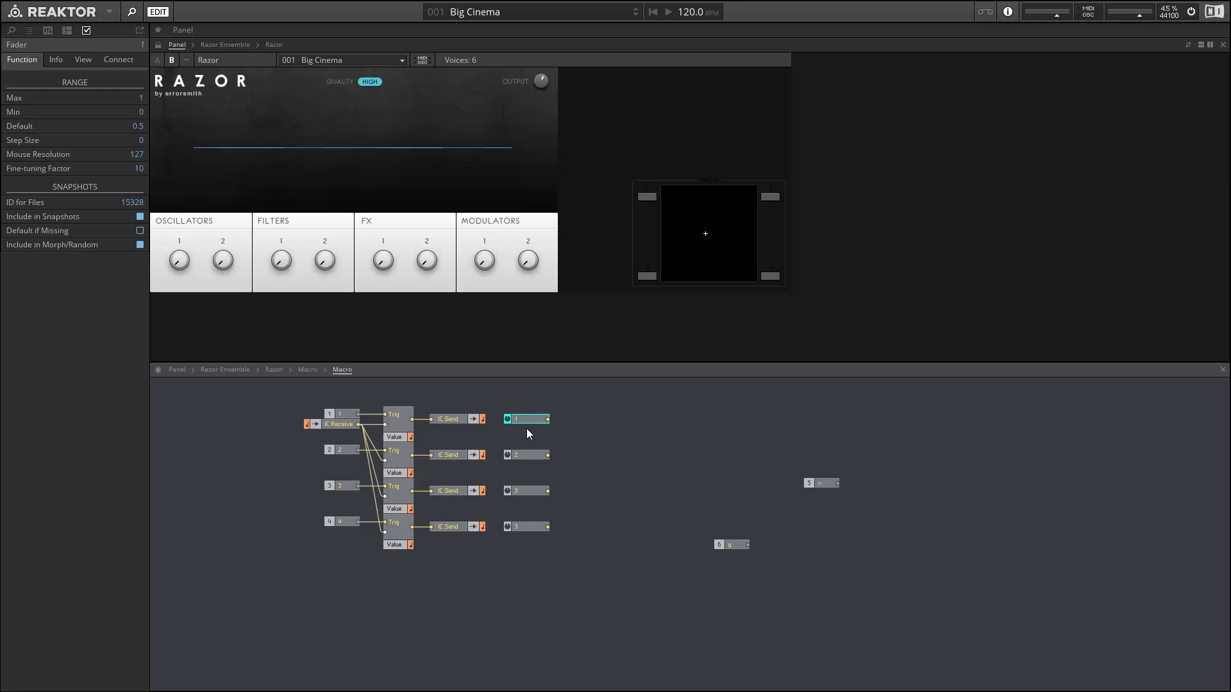
pyautogui.moveTo(521, 447); pyautogui.dragTo(590, 506)
pyautogui.keyDown('shift'); pyautogui.click(525, 492); pyautogui.keyUp('shift')
pyautogui.keyDown('shift'); pyautogui.click(525, 525); pyautogui.keyUp('shift')
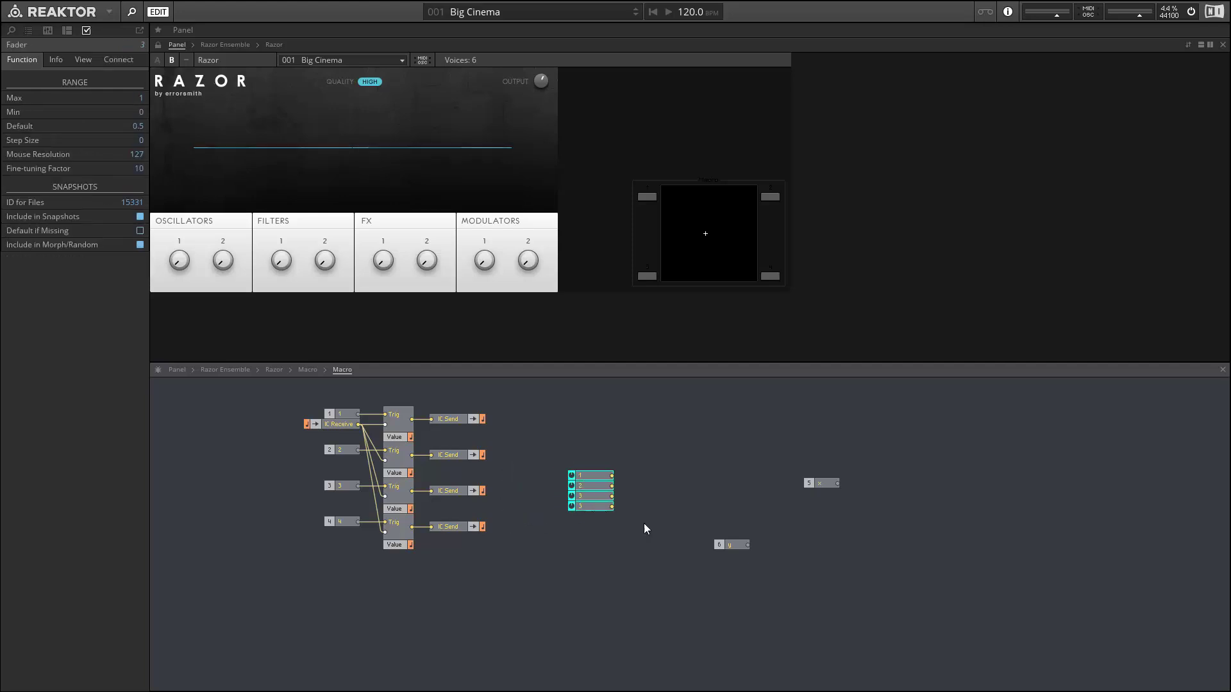
pyautogui.moveTo(725, 544); pyautogui.dragTo(906, 524)
pyautogui.click(860, 510)
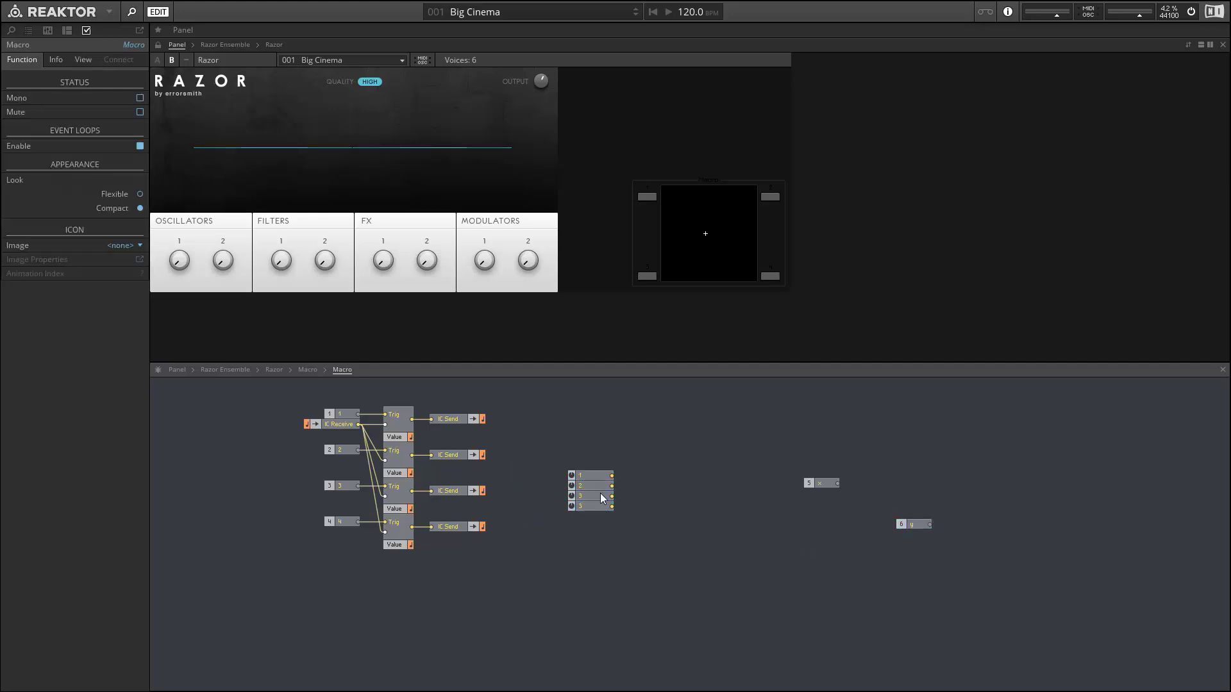
# - Insert a Crossfade module and wire the four stacked knobs to its inputs 0 0, 0 1, 1 0 and 1 1
pyautogui.rightClick(675, 454)
pyautogui.write('cross')
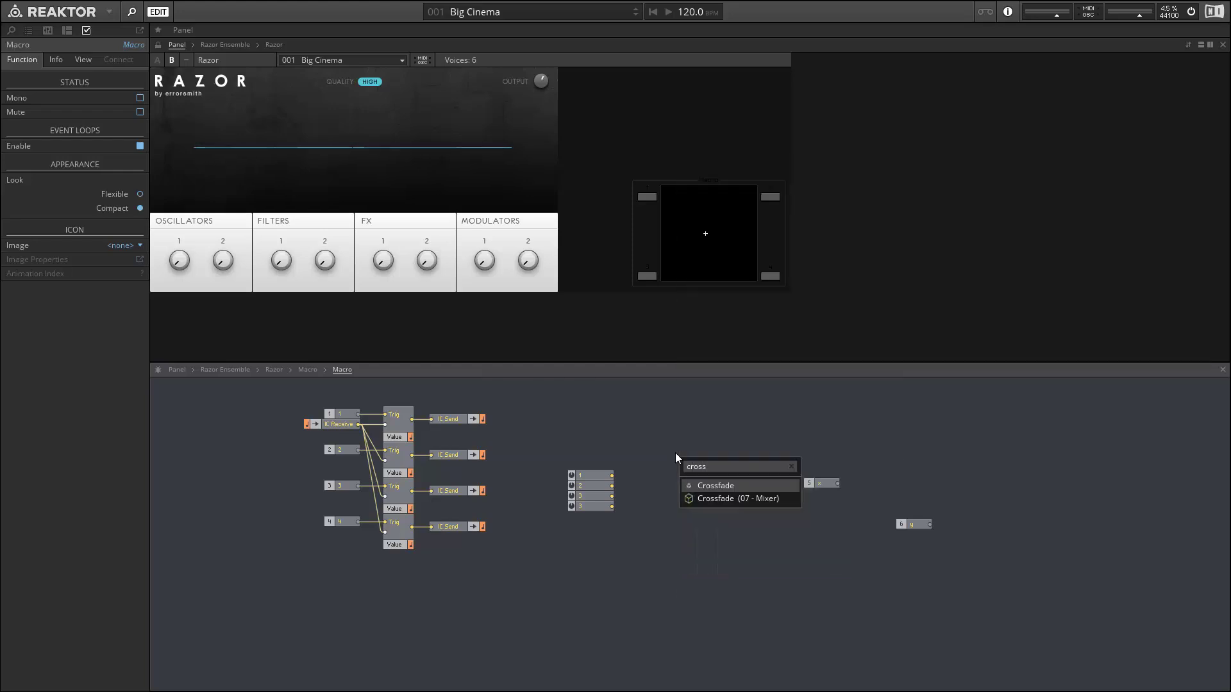
pyautogui.press('Return')
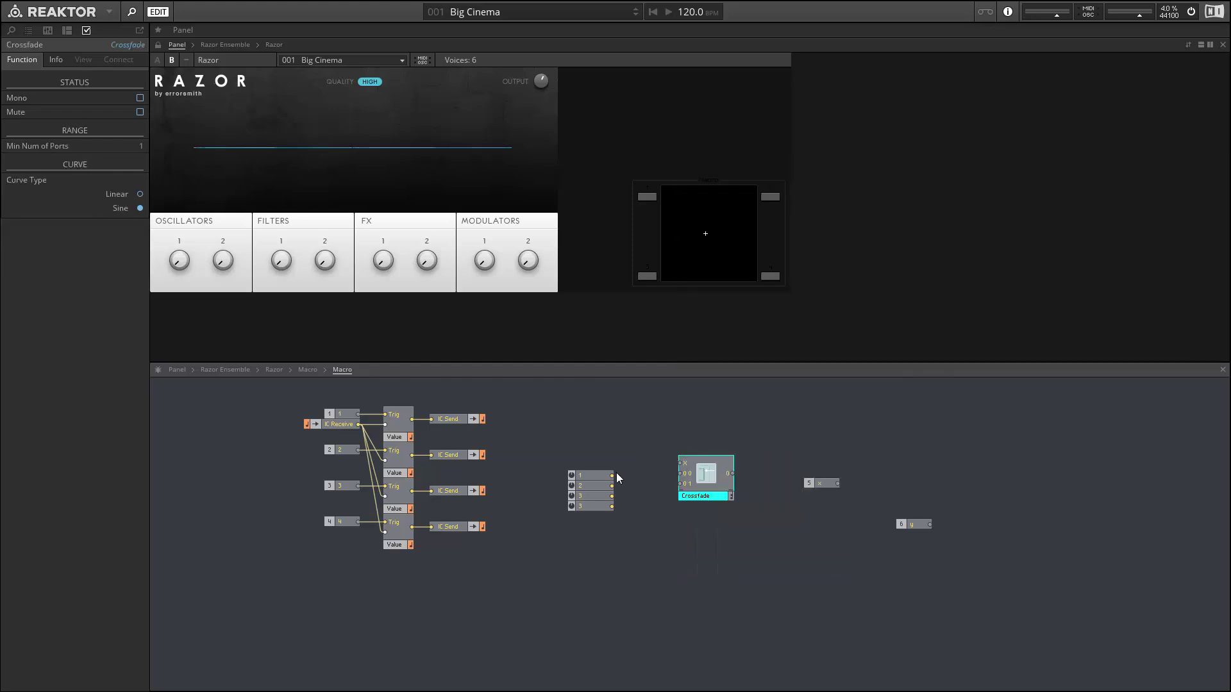
pyautogui.moveTo(612, 475); pyautogui.dragTo(693, 491)
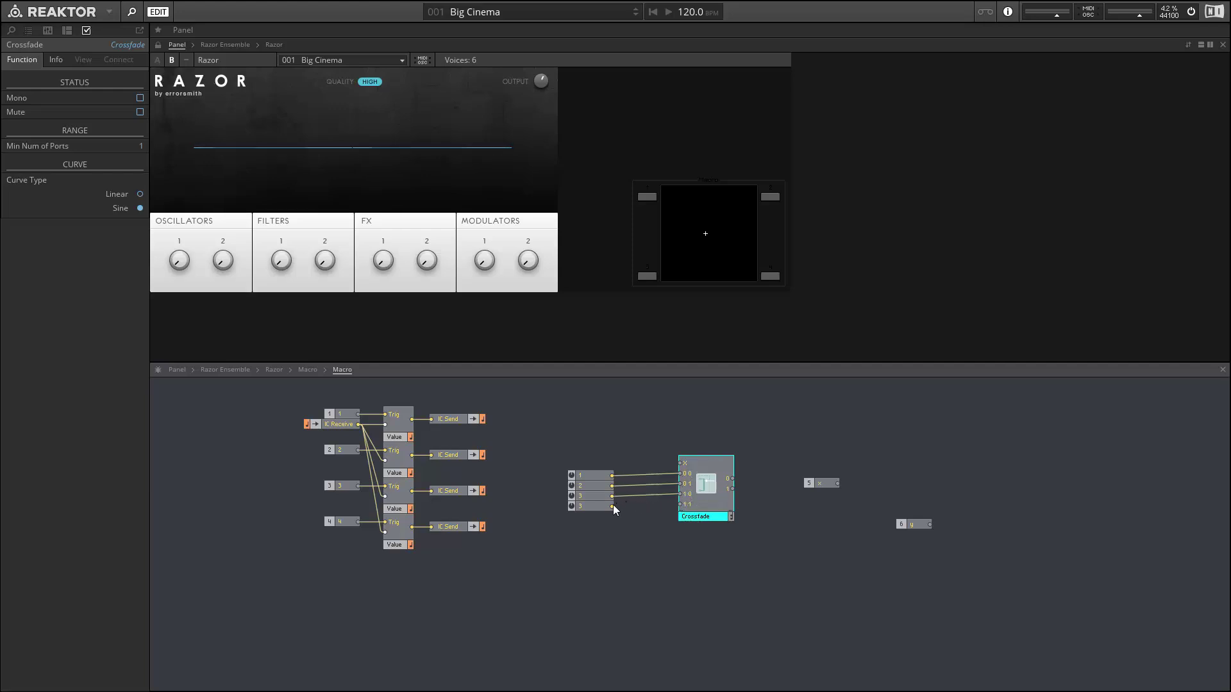
pyautogui.moveTo(612, 505); pyautogui.dragTo(667, 505)
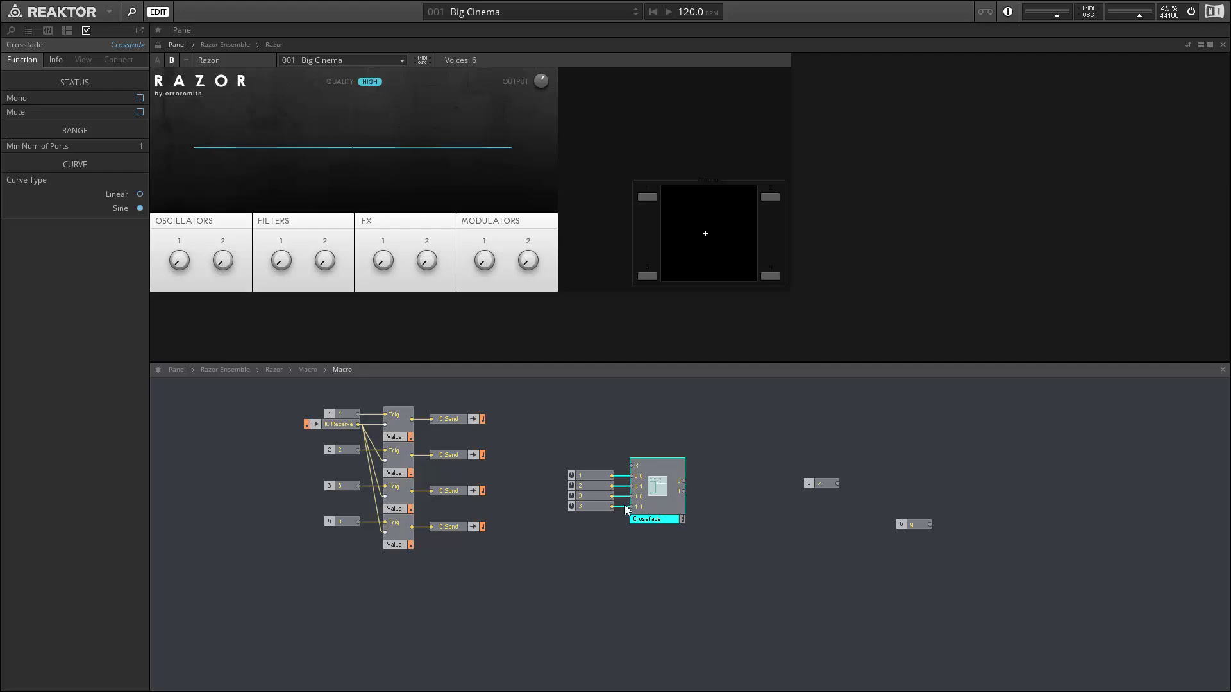
# - Rename the lowest knob in the stack 4
pyautogui.doubleClick(587, 501)
pyautogui.doubleClick(536, 444)
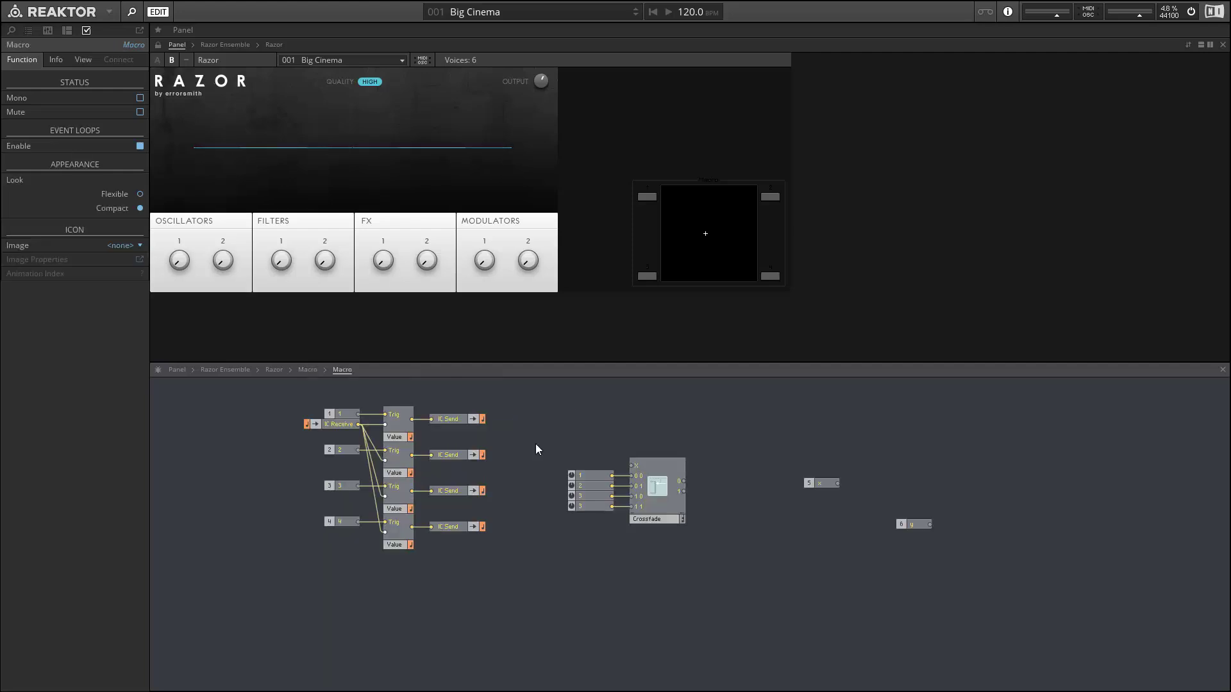
pyautogui.doubleClick(586, 504)
pyautogui.write('4')
pyautogui.click(732, 503)
# - Wire the x input port to the Crossfade module's X input and set the module's curve type to Linear
pyautogui.moveTo(636, 521); pyautogui.dragTo(716, 556)
pyautogui.moveTo(825, 485); pyautogui.dragTo(692, 510)
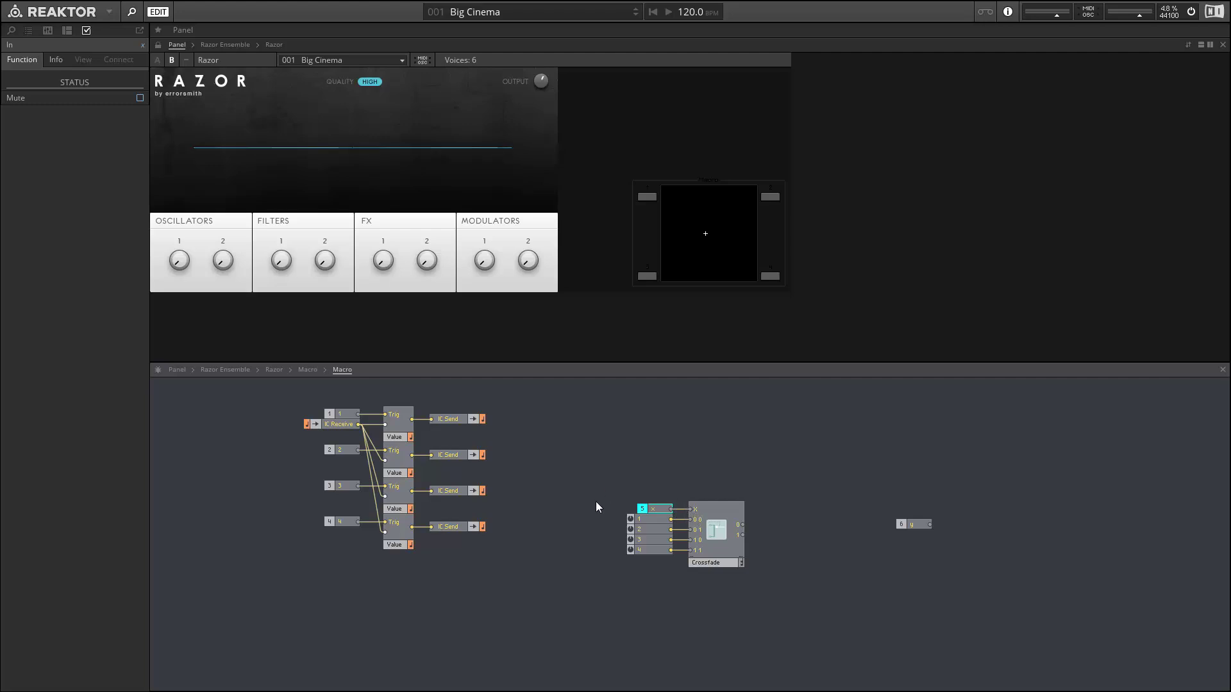
pyautogui.moveTo(595, 501); pyautogui.dragTo(669, 522)
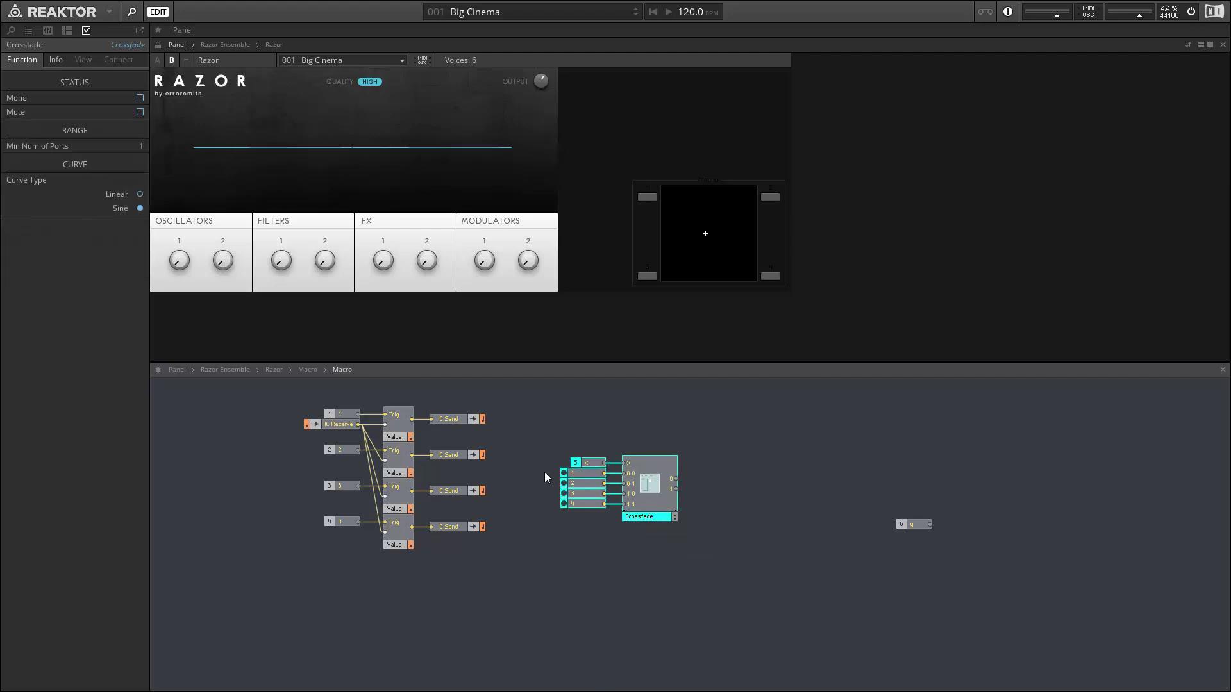
pyautogui.click(544, 471)
pyautogui.click(648, 505)
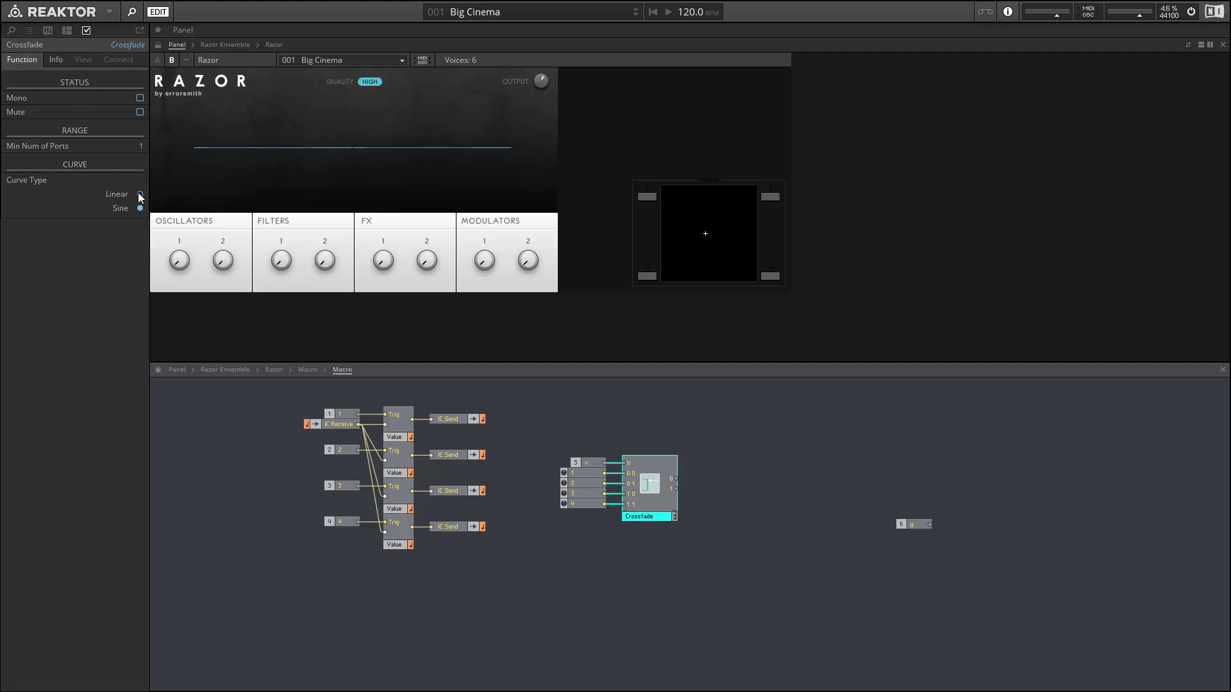
pyautogui.click(140, 194)
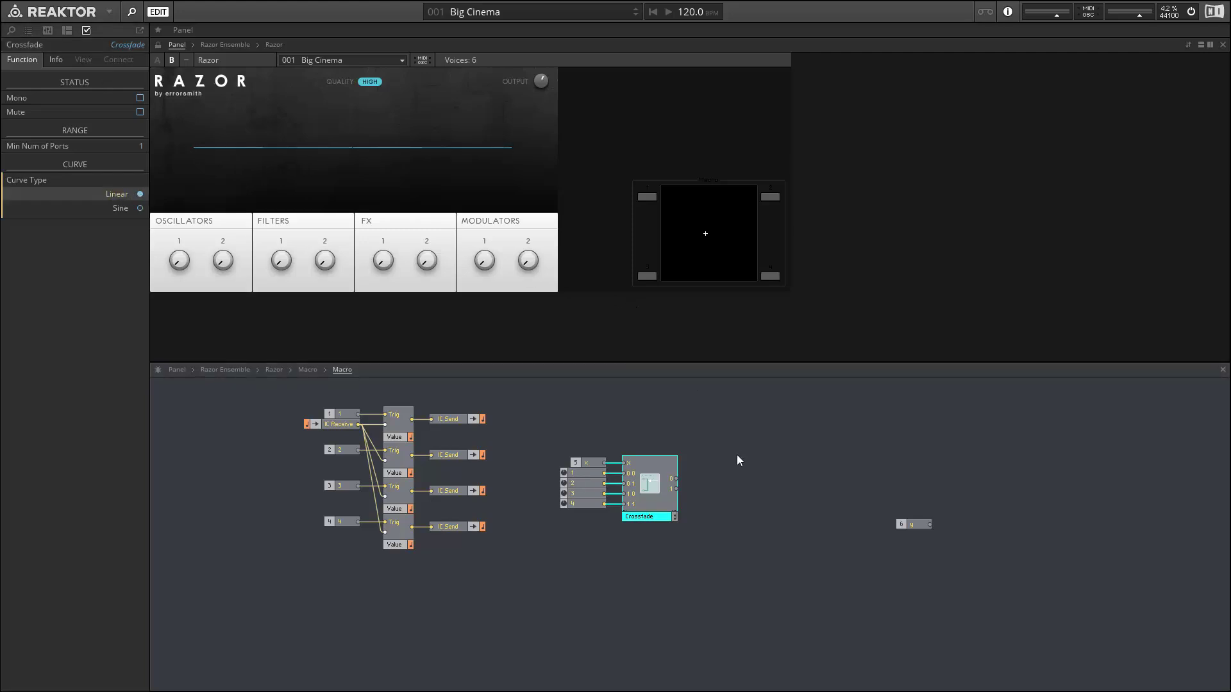
# - Insert a second Crossfade module and wire the first one's output 0 to its input 0 1 and output 1 to 0 0
pyautogui.doubleClick(729, 482)
pyautogui.write('cross')
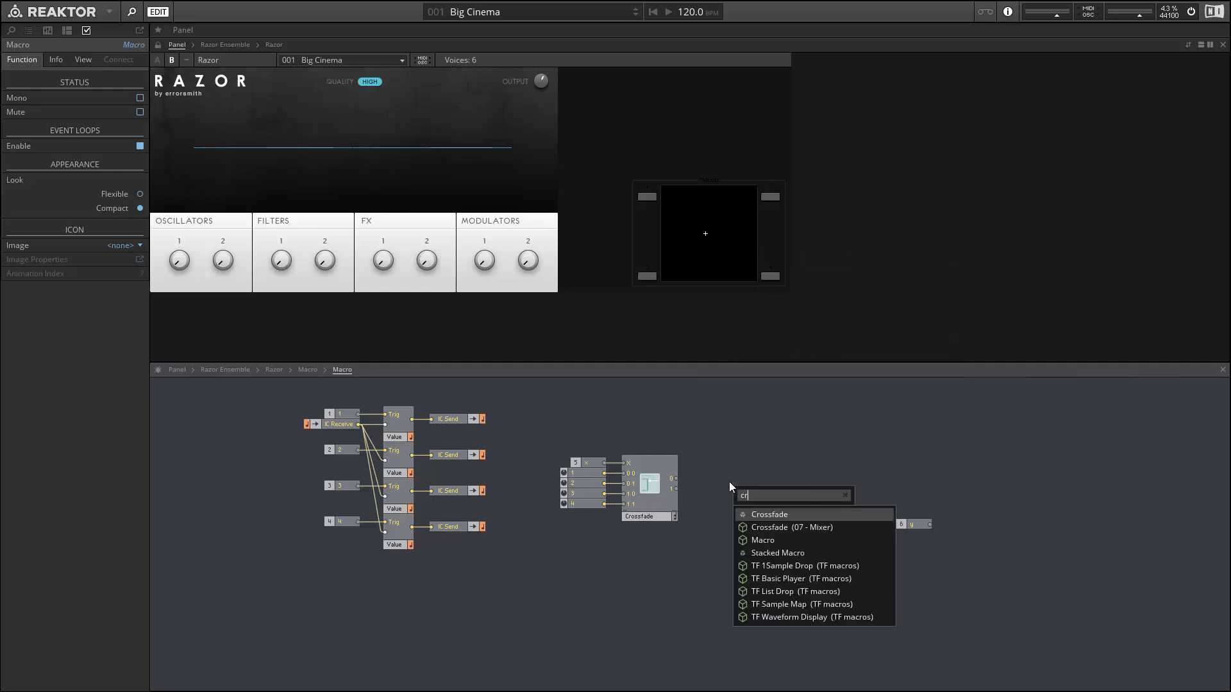
pyautogui.press('Return')
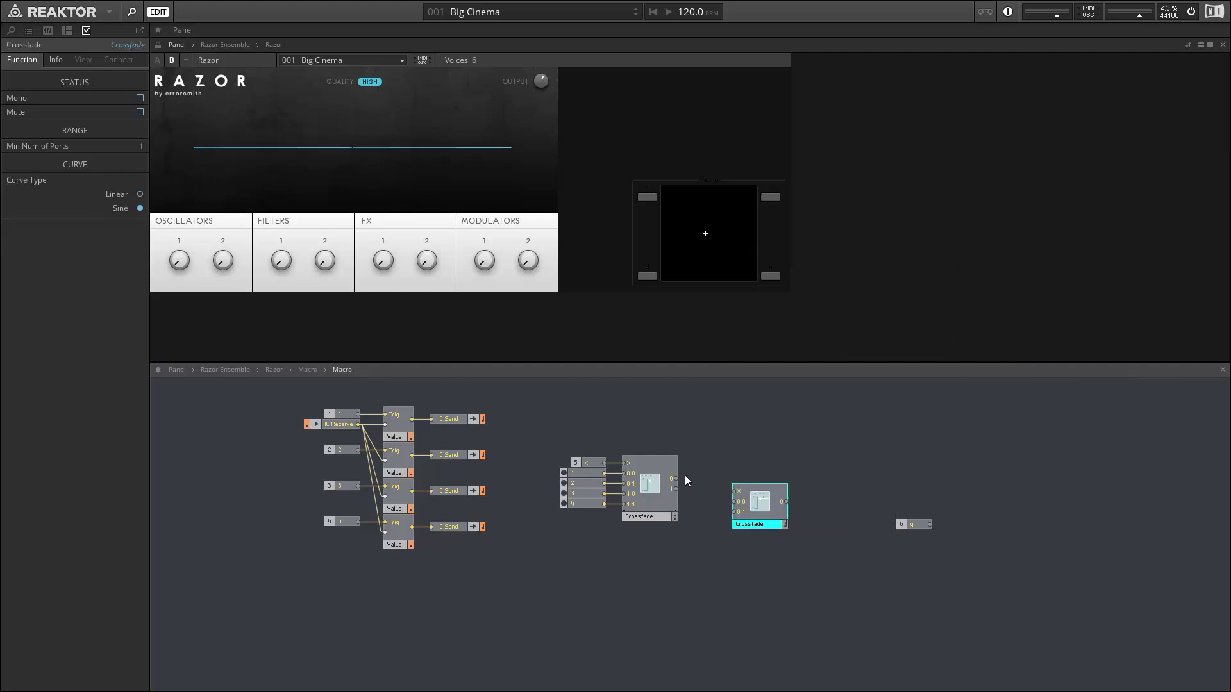
pyautogui.moveTo(676, 479); pyautogui.dragTo(735, 502)
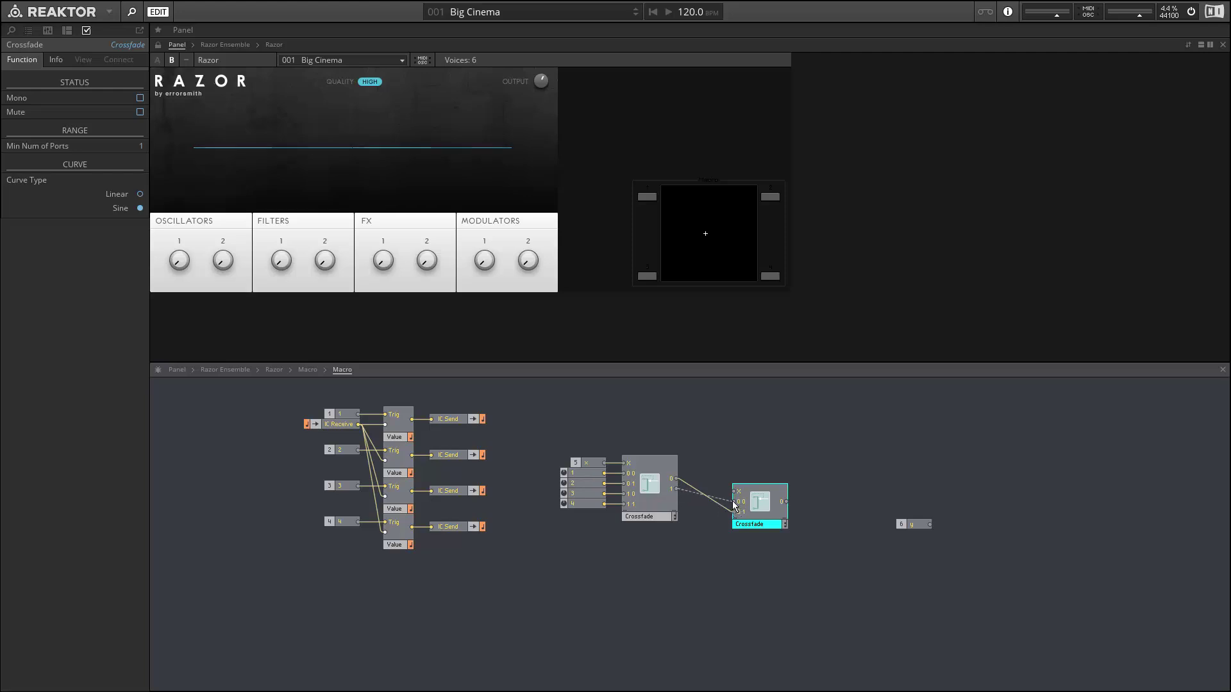
pyautogui.moveTo(765, 513); pyautogui.dragTo(786, 500)
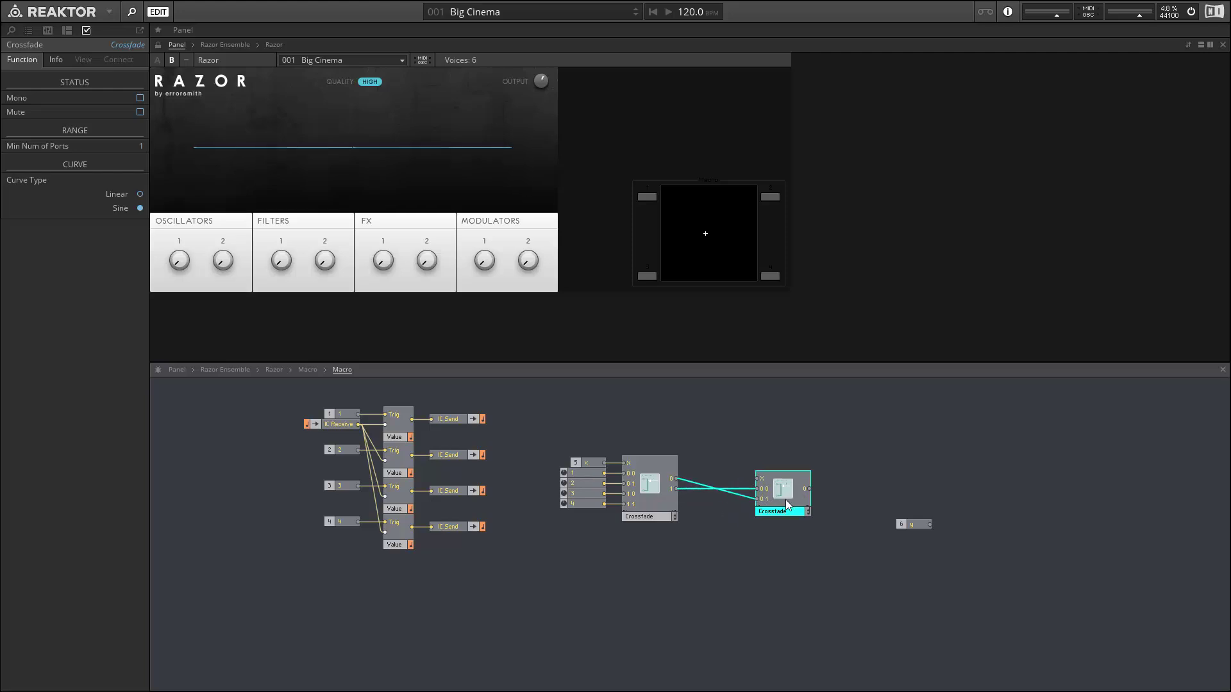
# - Wire the y input port to the second Crossfade module's X input and move both closer to the first Crossfade
pyautogui.moveTo(909, 526); pyautogui.dragTo(728, 482)
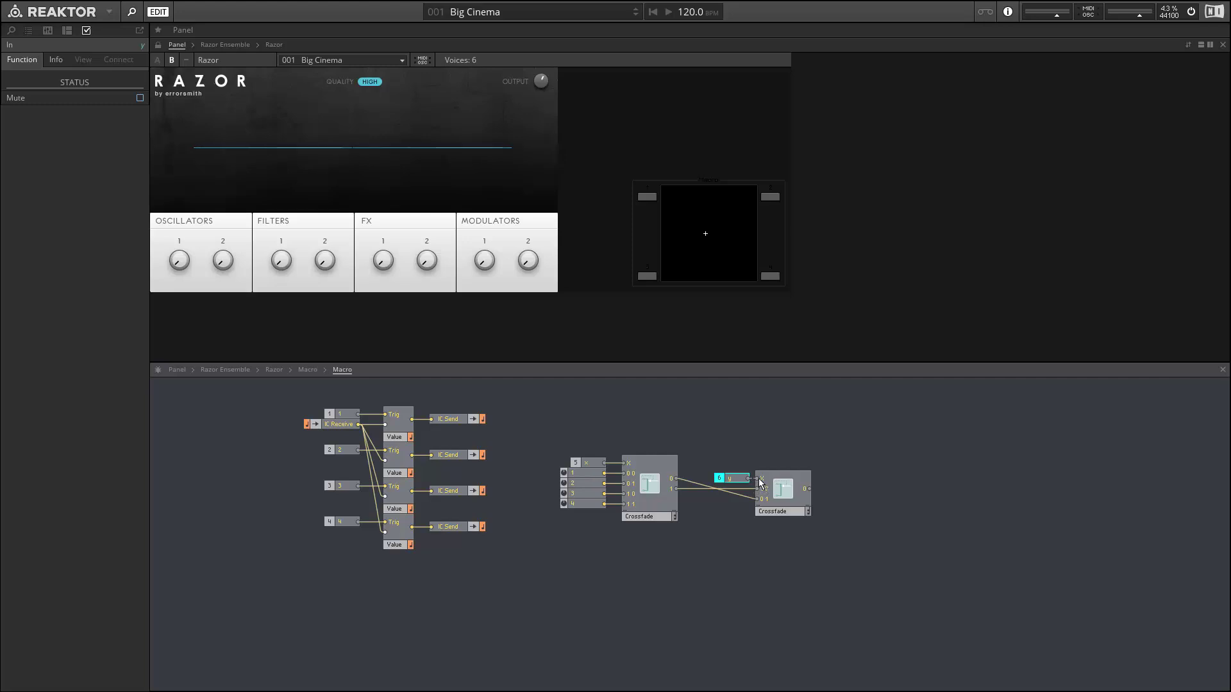
pyautogui.click(789, 510)
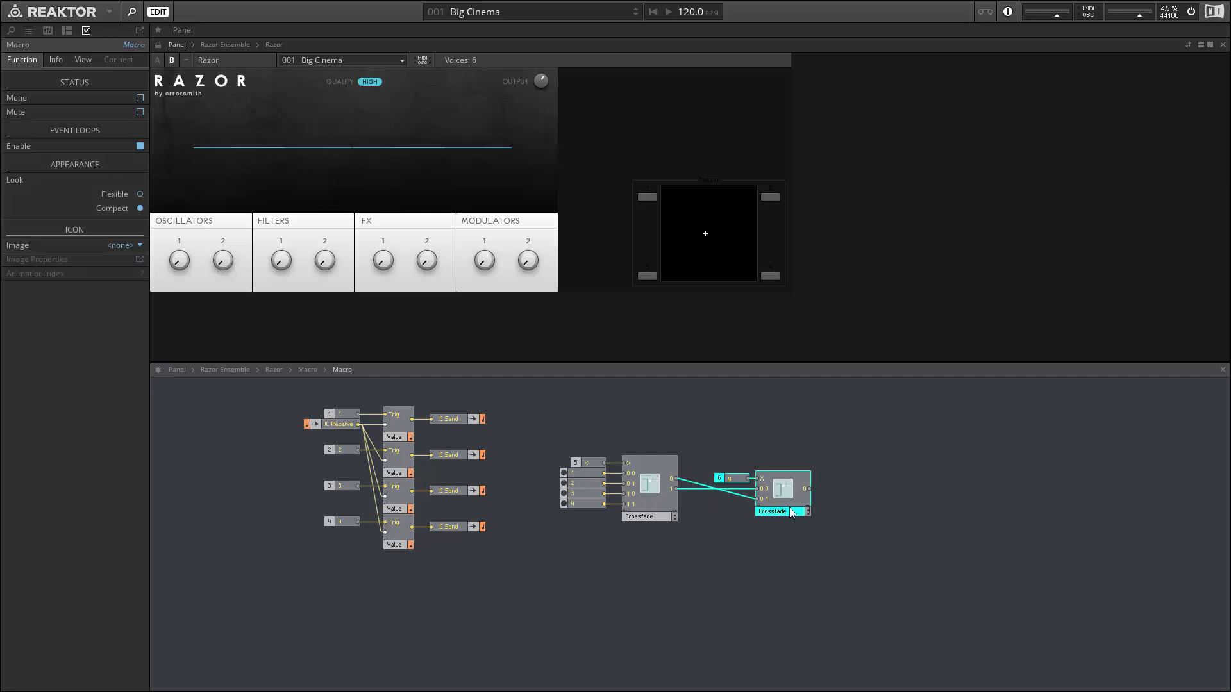
pyautogui.moveTo(790, 506); pyautogui.dragTo(768, 494)
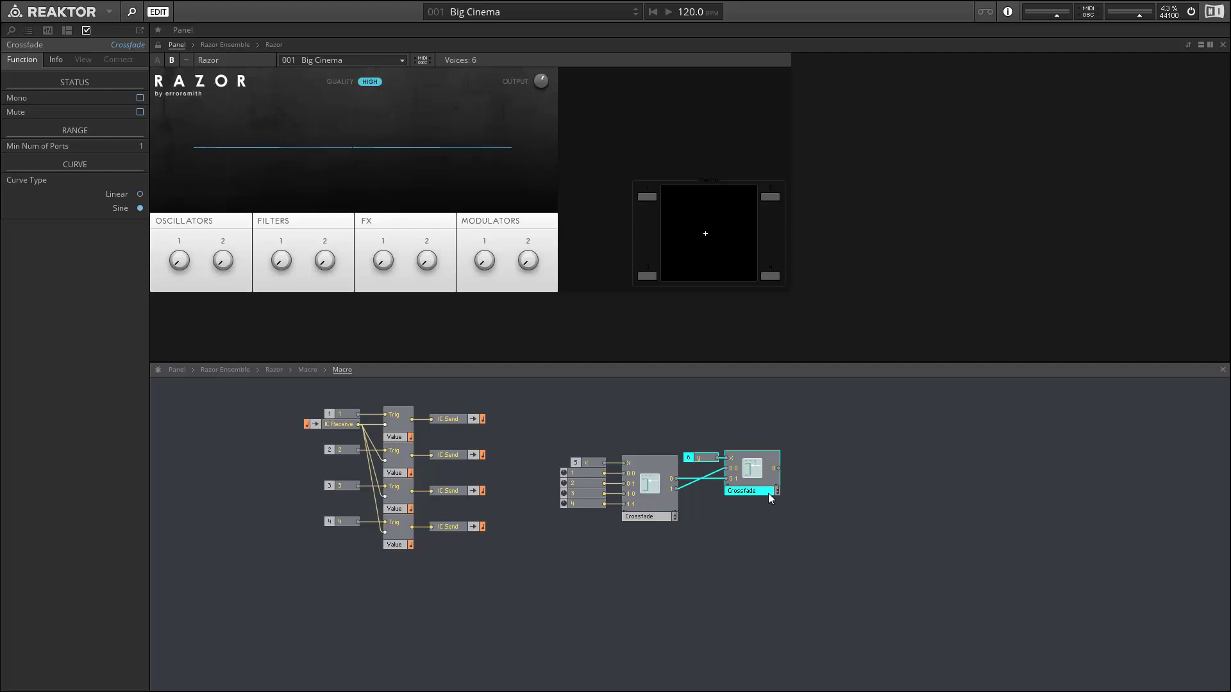
pyautogui.click(774, 510)
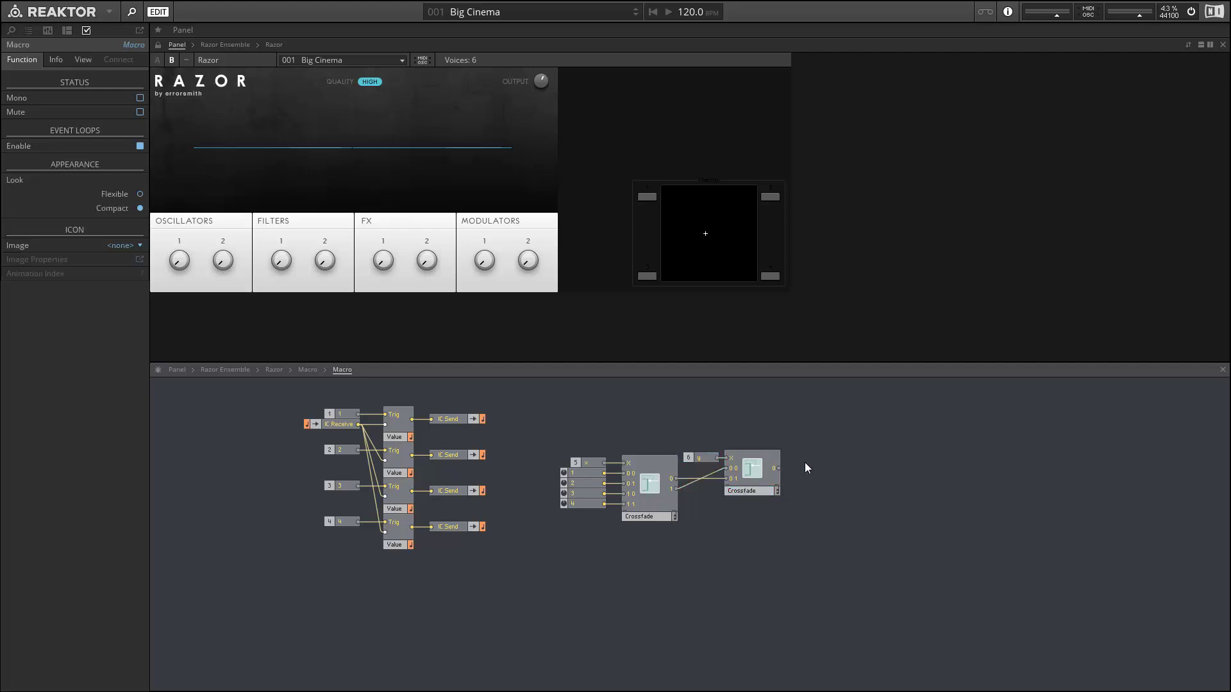
# - Insert an IC Send module beside the second Crossfade and feed it from that module's output
pyautogui.rightClick(860, 413)
pyautogui.moveTo(862, 417)
pyautogui.moveTo(1005, 658)
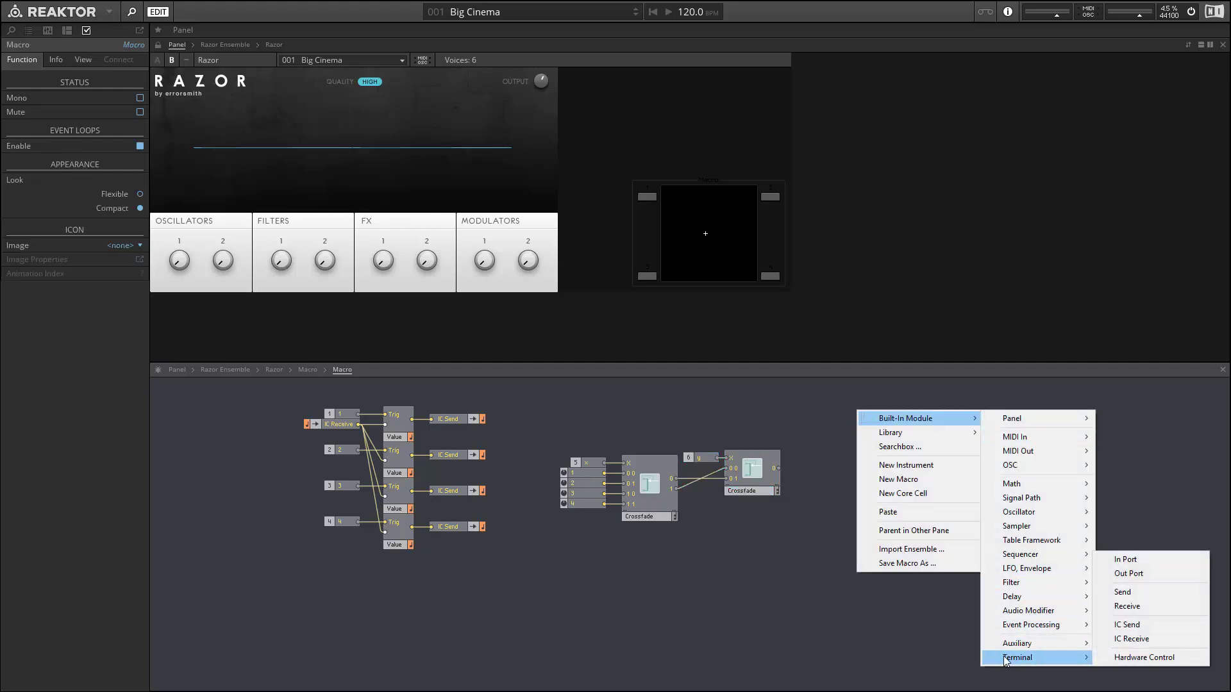
pyautogui.click(1126, 625)
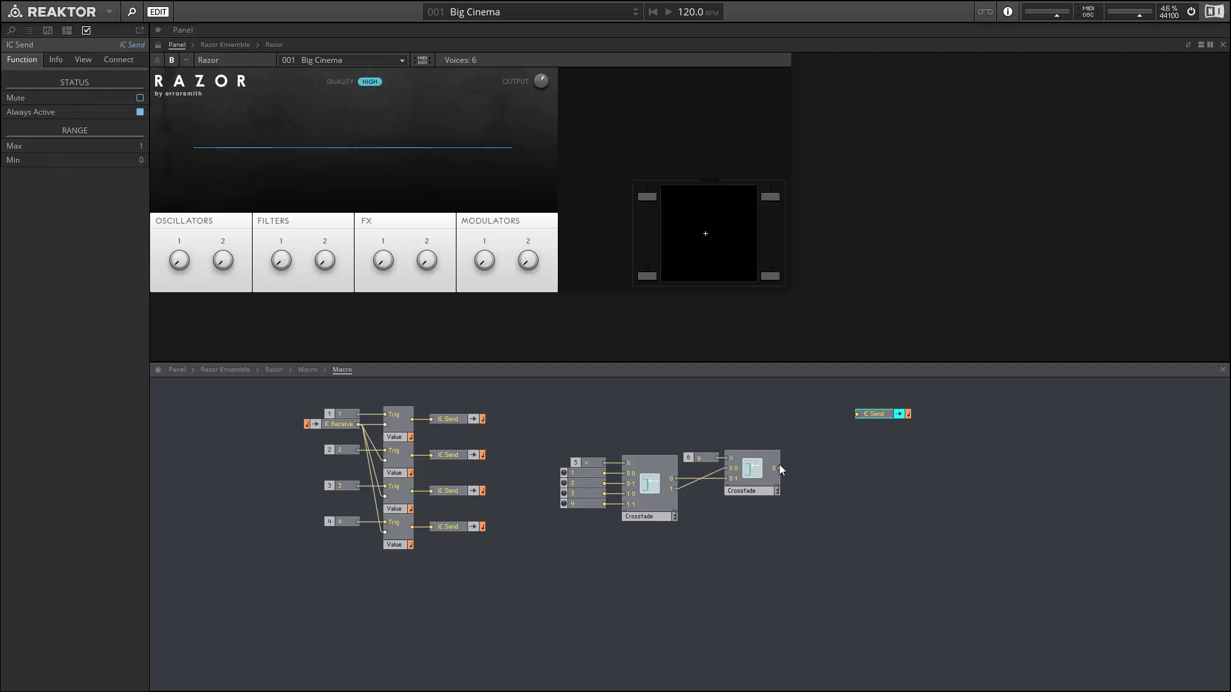
pyautogui.moveTo(780, 466); pyautogui.dragTo(821, 464)
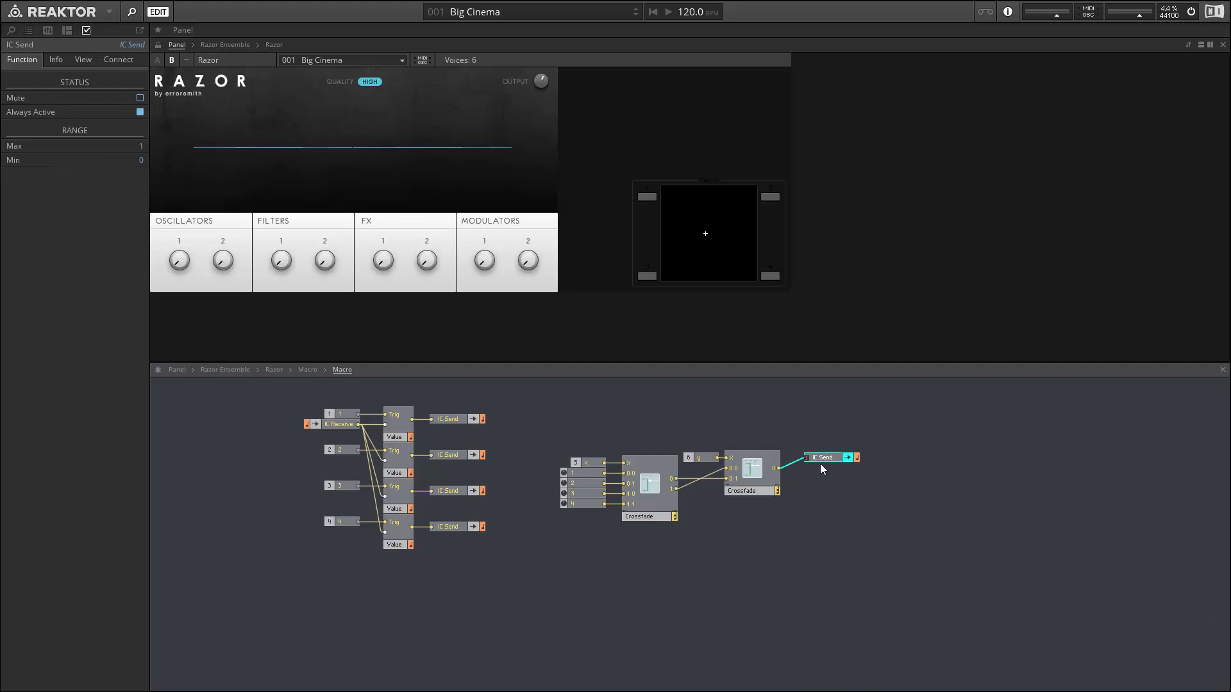
# - Set both Crossfade modules to Mono and move the whole crossfade section closer to the Value rows
pyautogui.moveTo(575, 448); pyautogui.dragTo(744, 515)
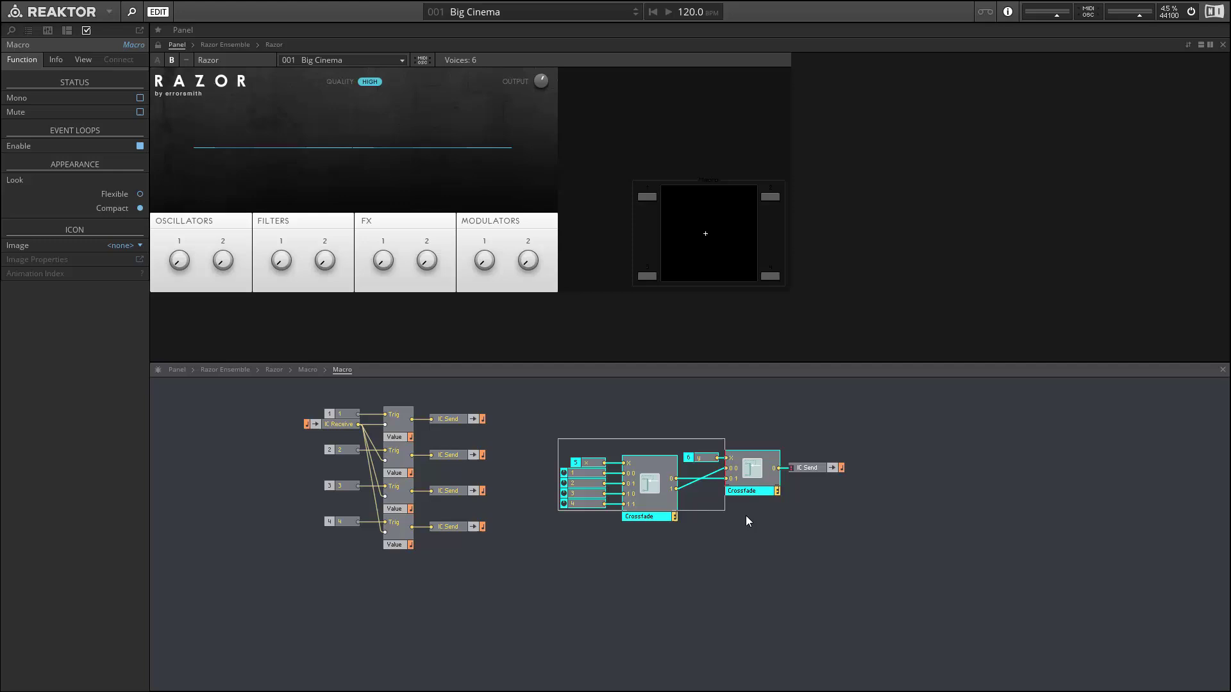
pyautogui.rightClick(759, 484)
pyautogui.click(820, 506)
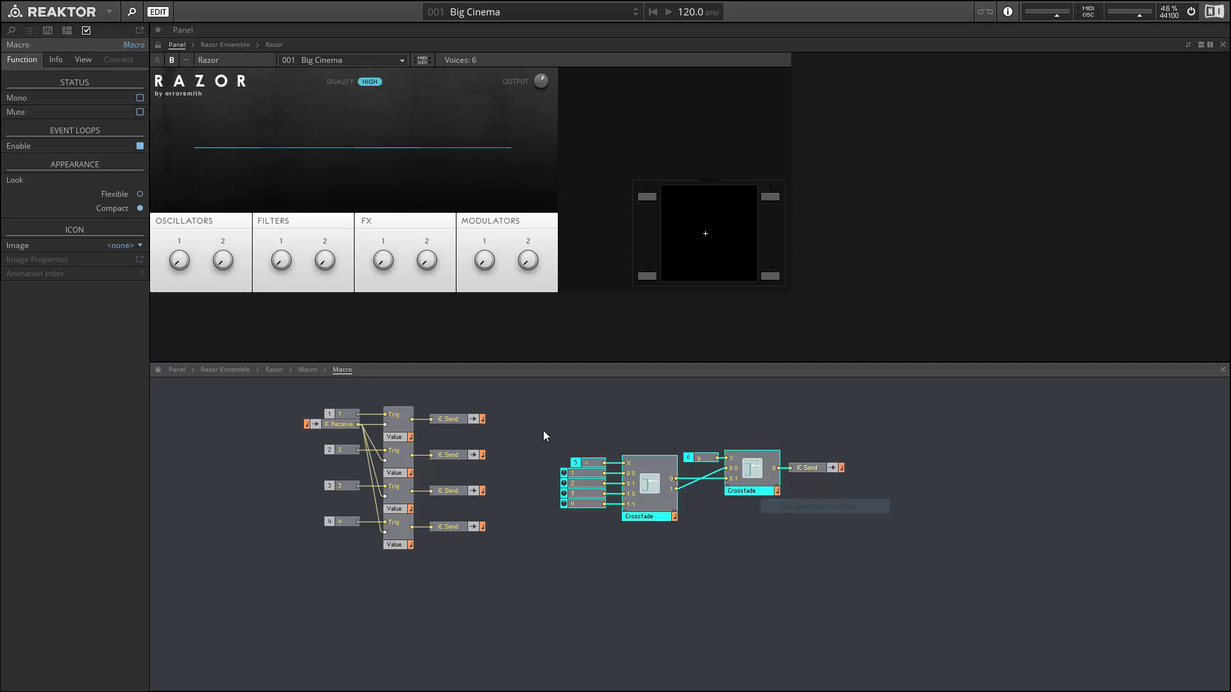
pyautogui.moveTo(519, 424); pyautogui.dragTo(838, 535)
pyautogui.moveTo(637, 500); pyautogui.dragTo(598, 475)
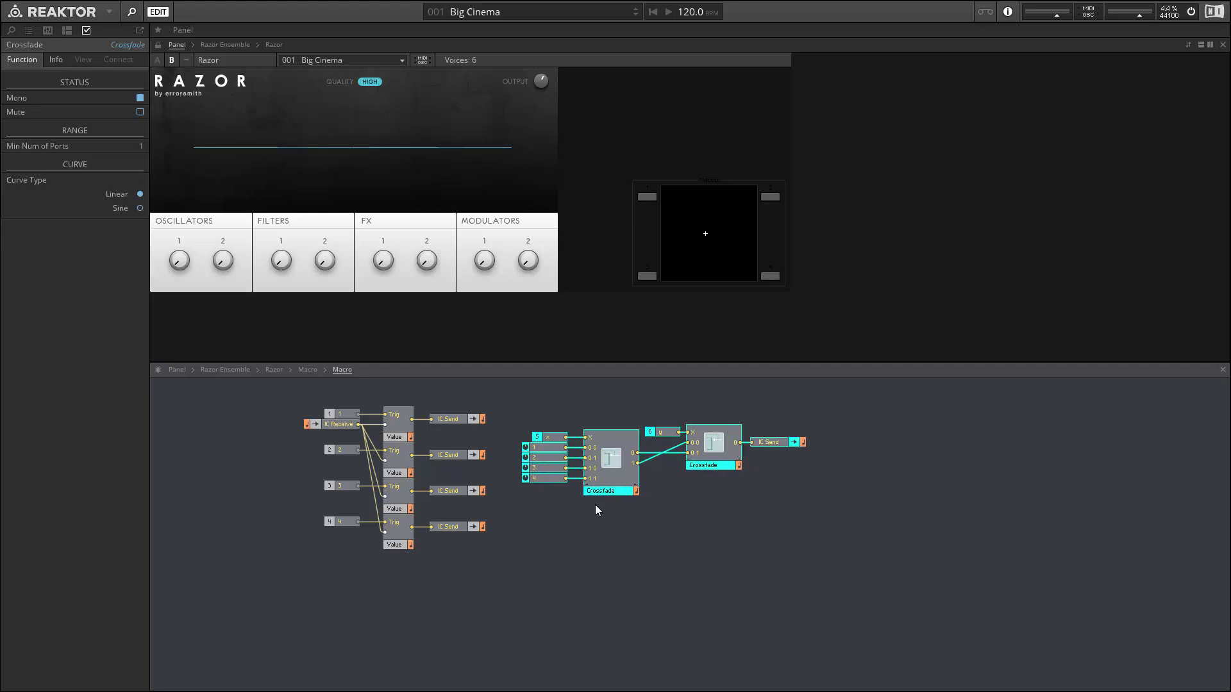
pyautogui.click(596, 510)
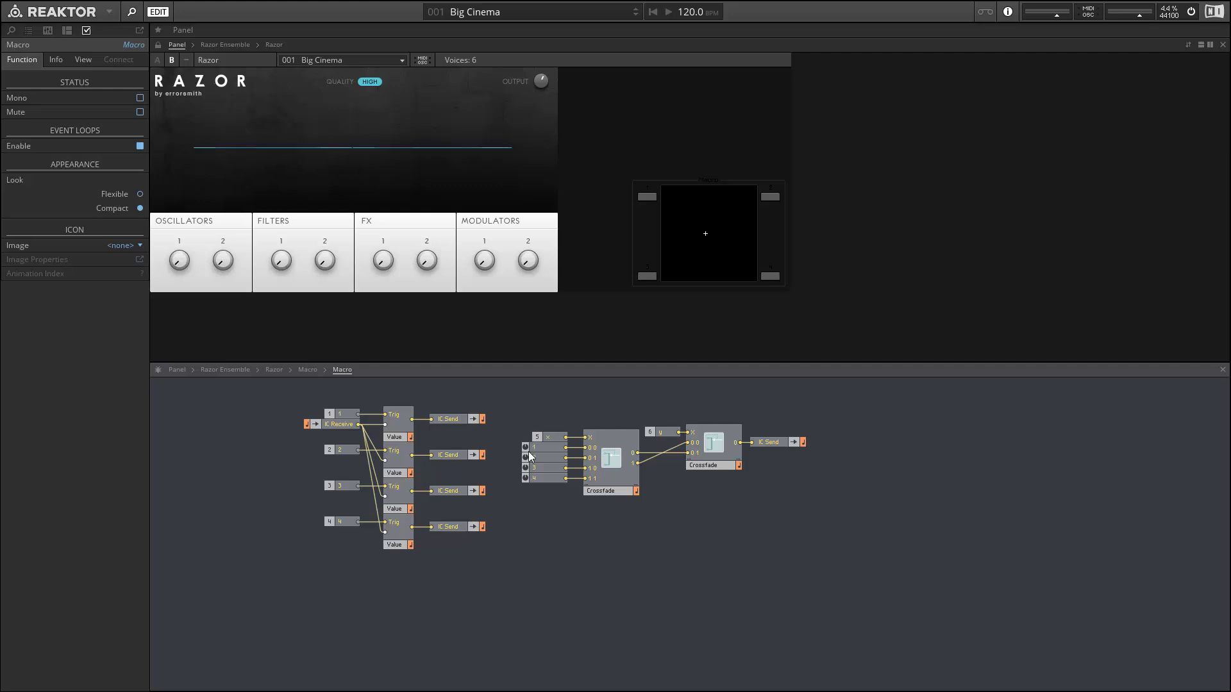
# - Choose Razor's Oscillators 1 knob as the internal connection source for the IC Receive module
pyautogui.click(309, 421)
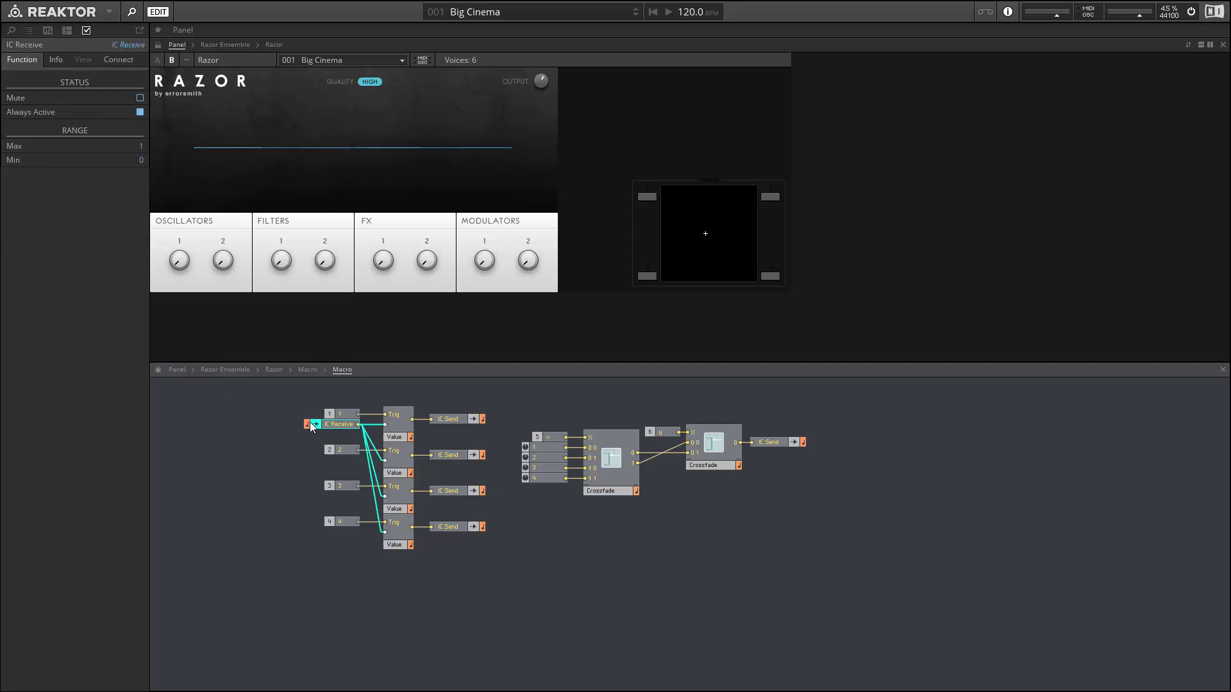
pyautogui.click(106, 59)
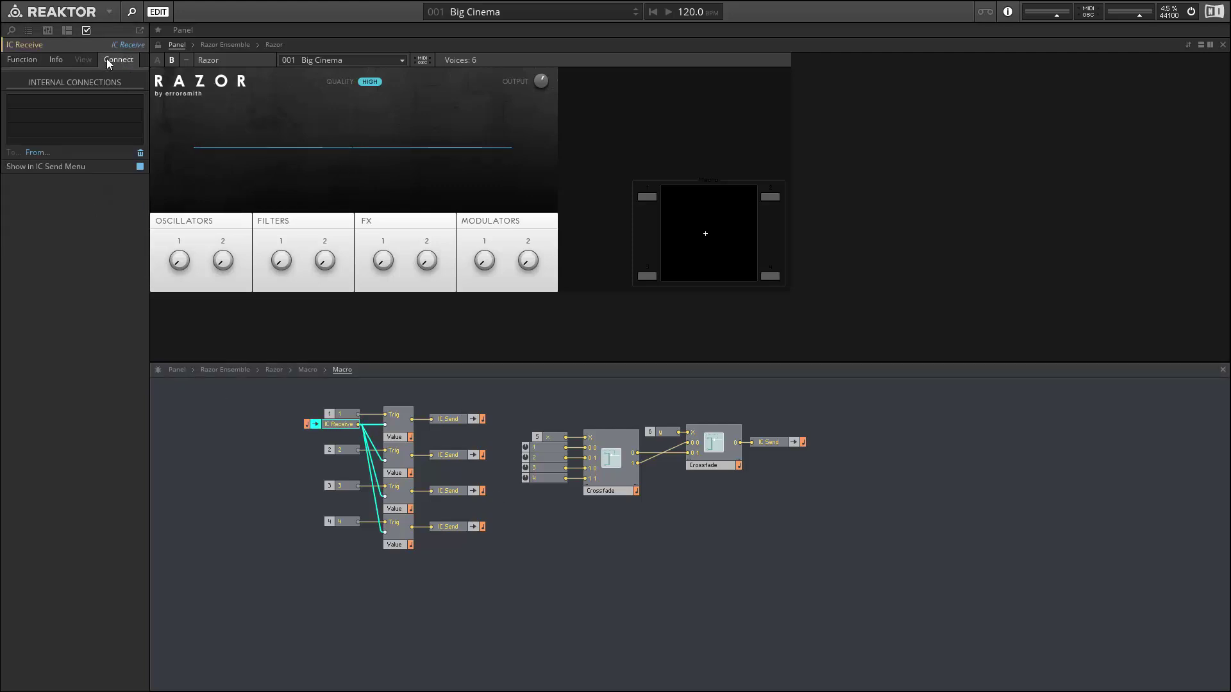
pyautogui.click(39, 153)
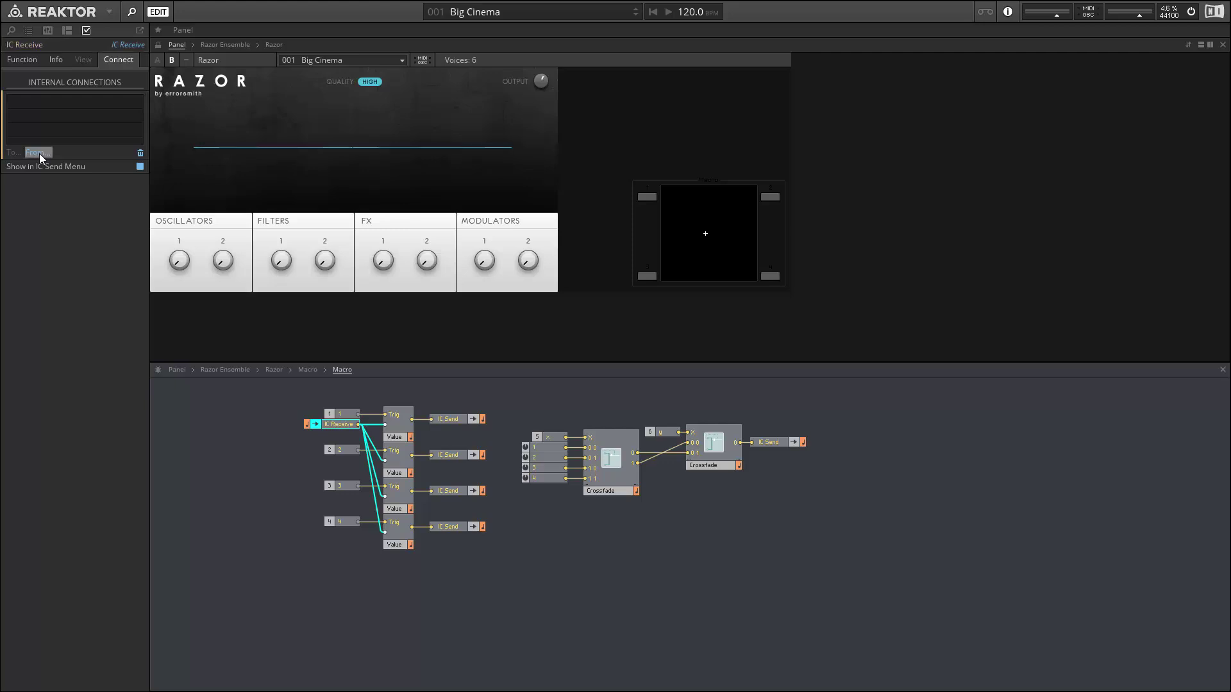
pyautogui.click(180, 256)
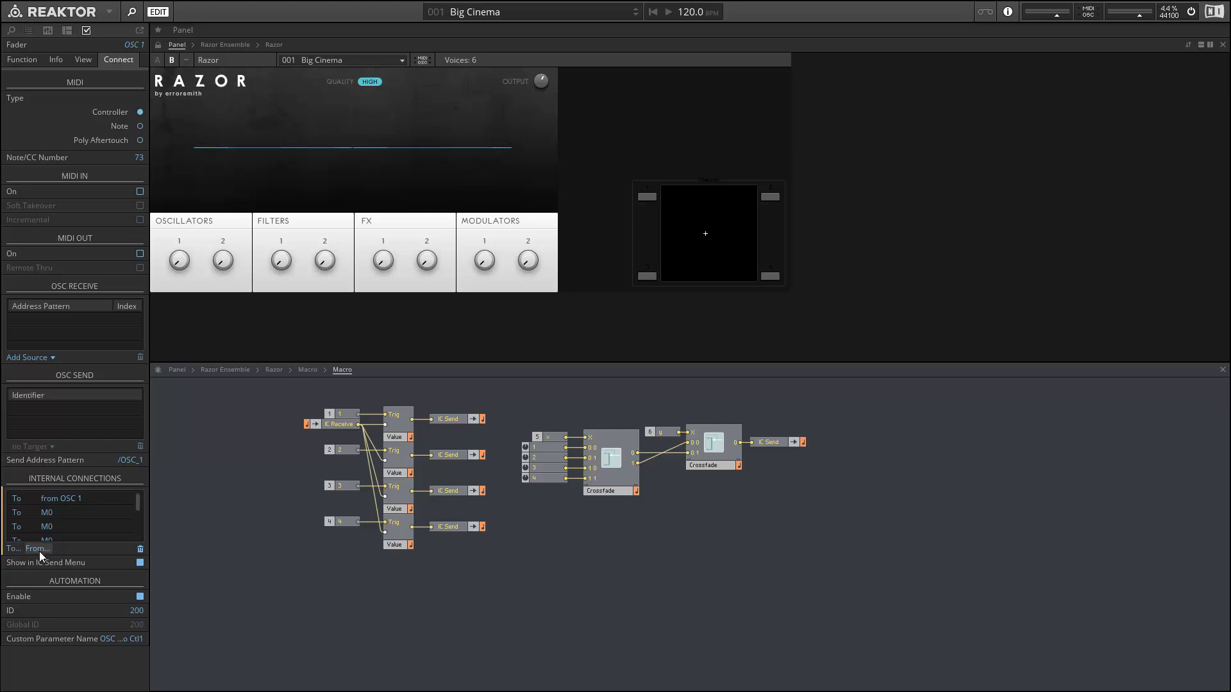
# - Connect the IC Send after the second Crossfade to the OSC 1 knob and duplicate the finished macro beside the original
pyautogui.click(779, 442)
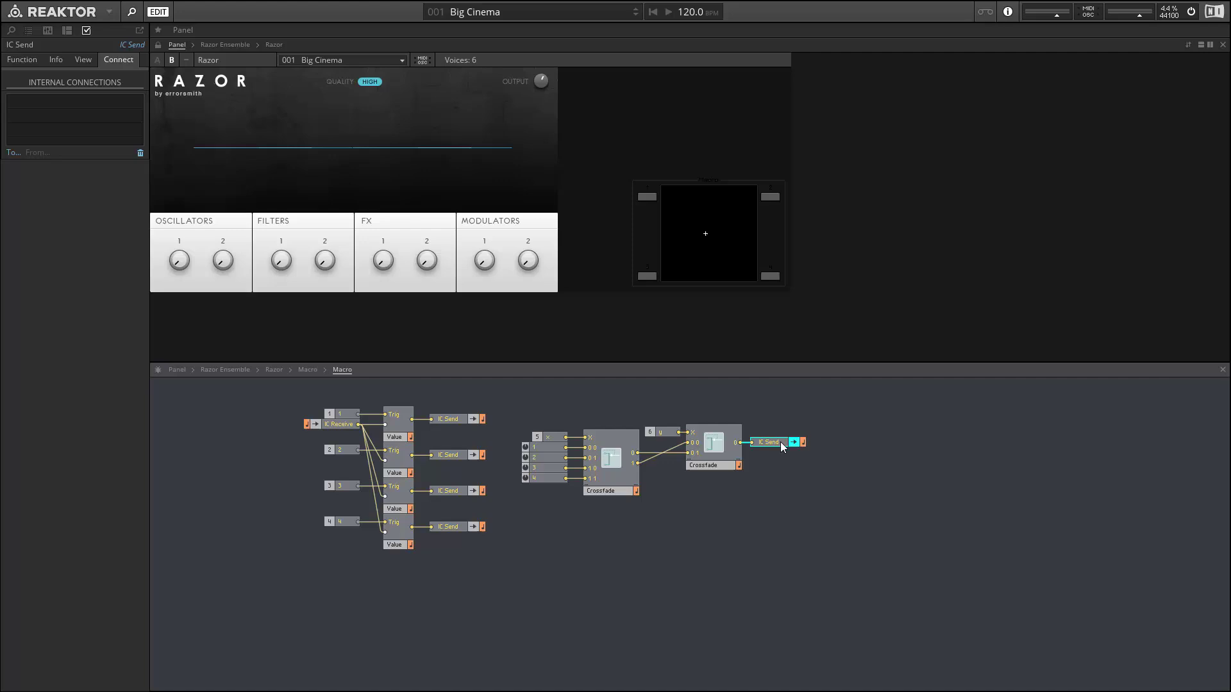
pyautogui.click(12, 152)
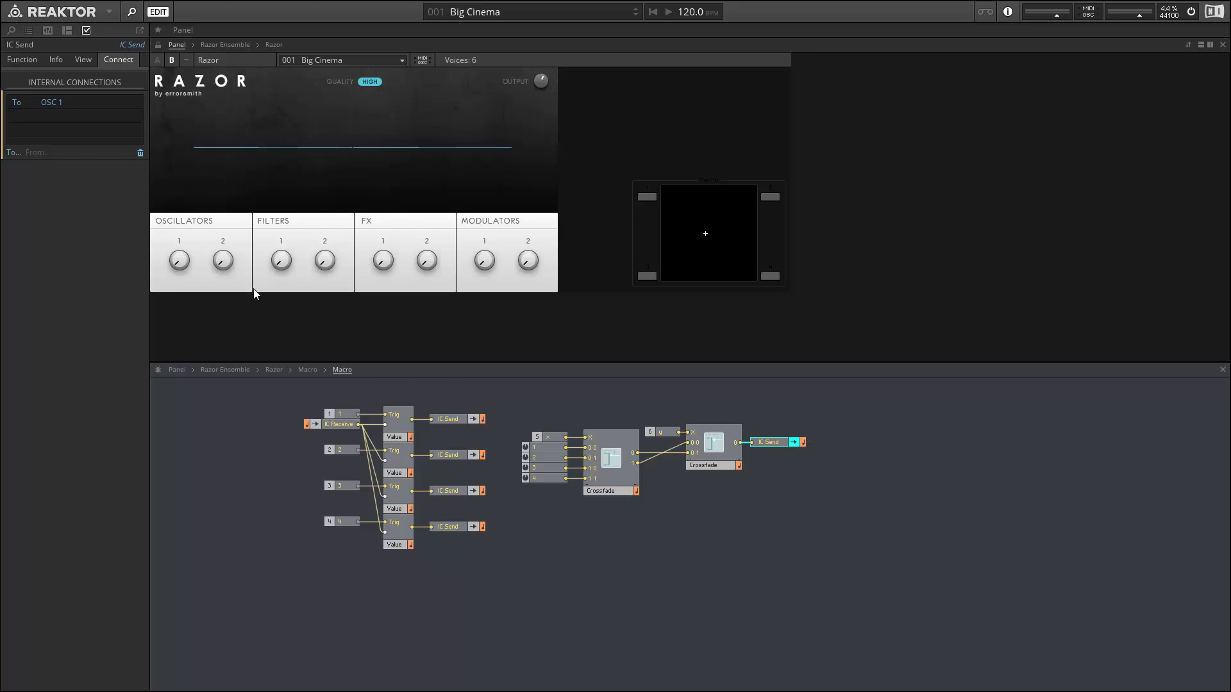
pyautogui.doubleClick(541, 529)
pyautogui.moveTo(537, 461); pyautogui.dragTo(589, 470)
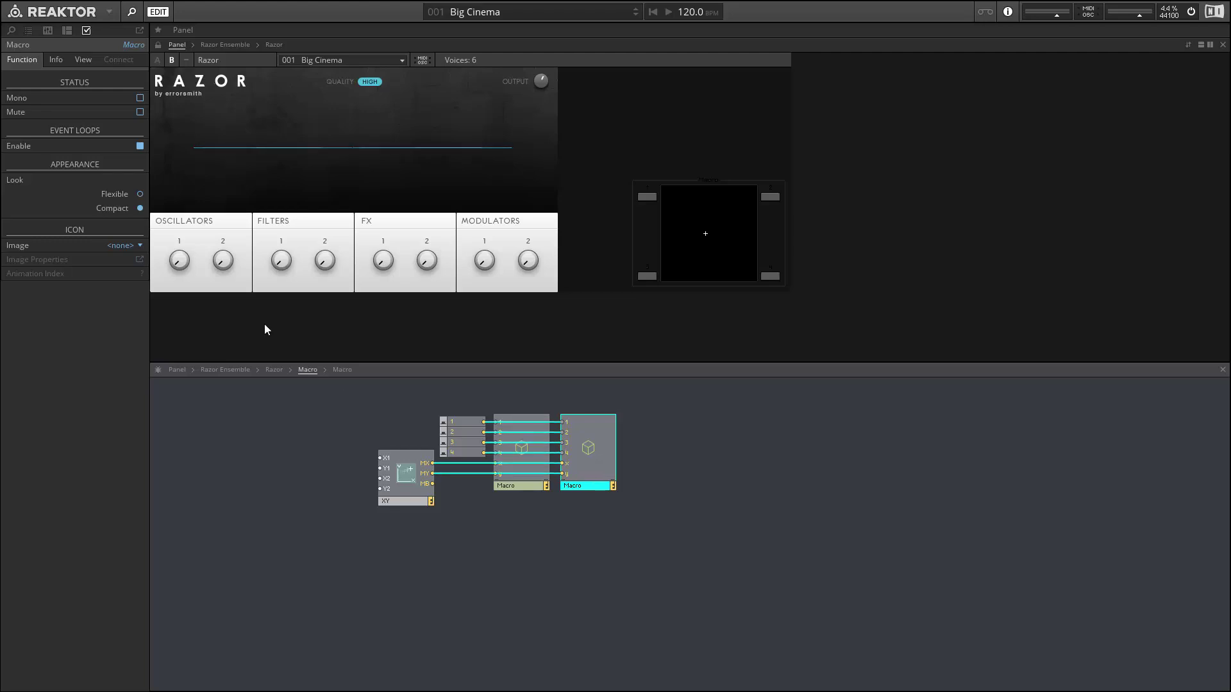
# - Link the second macro's IC Receive and final IC Send to the OSC 2 knob, and place another copy of the macro beside it
pyautogui.doubleClick(600, 458)
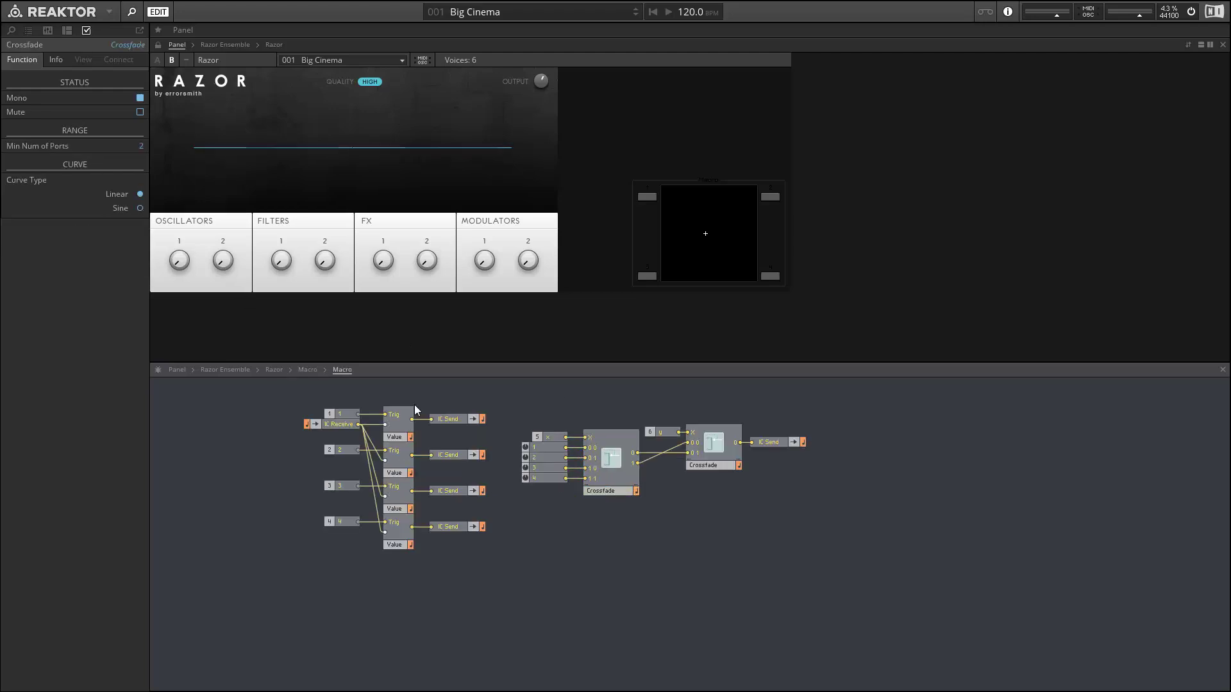
pyautogui.click(314, 423)
pyautogui.click(114, 60)
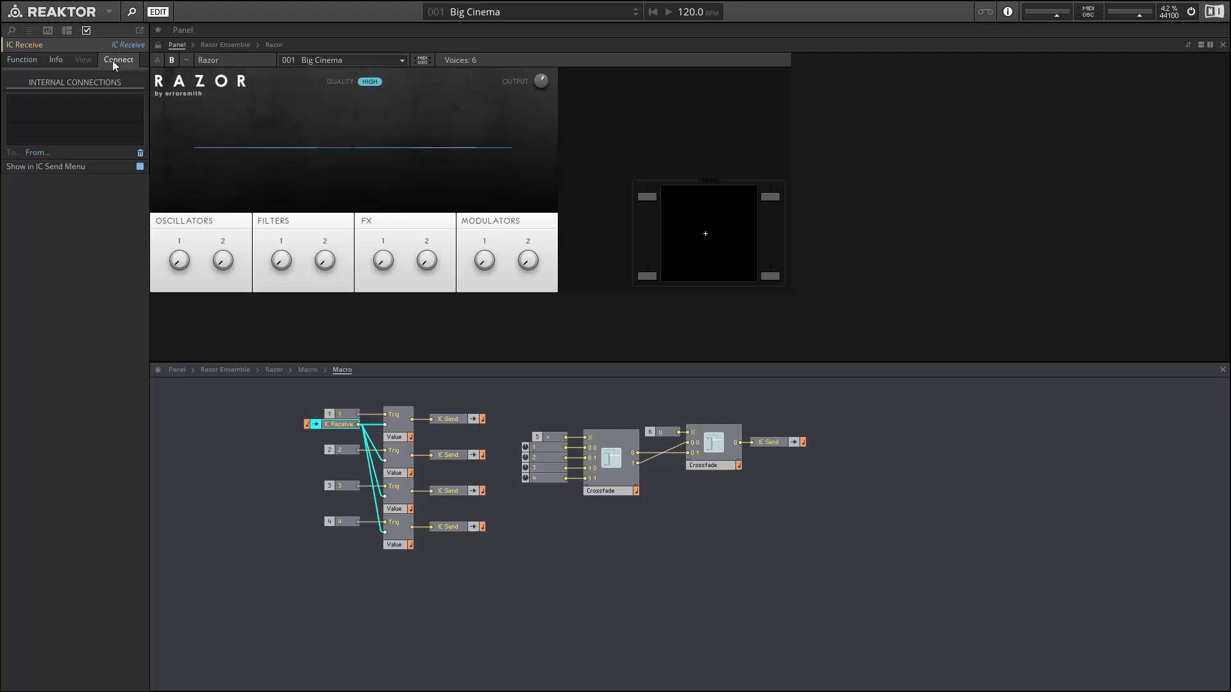
pyautogui.click(206, 251)
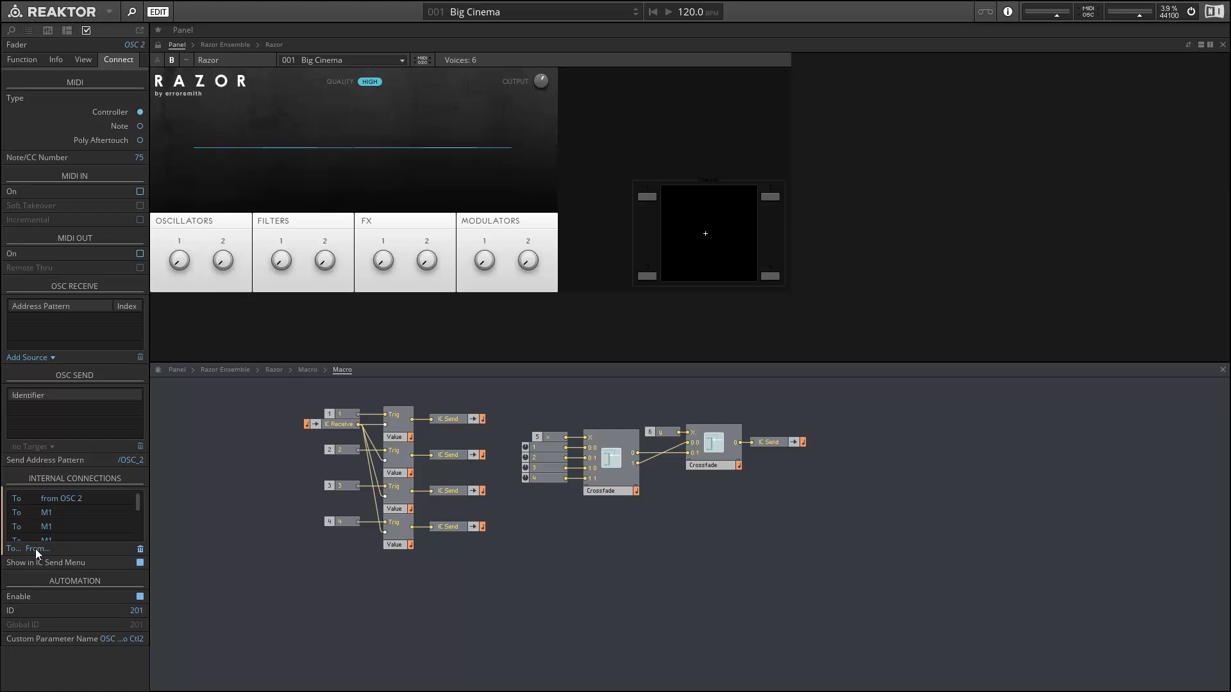
pyautogui.click(775, 441)
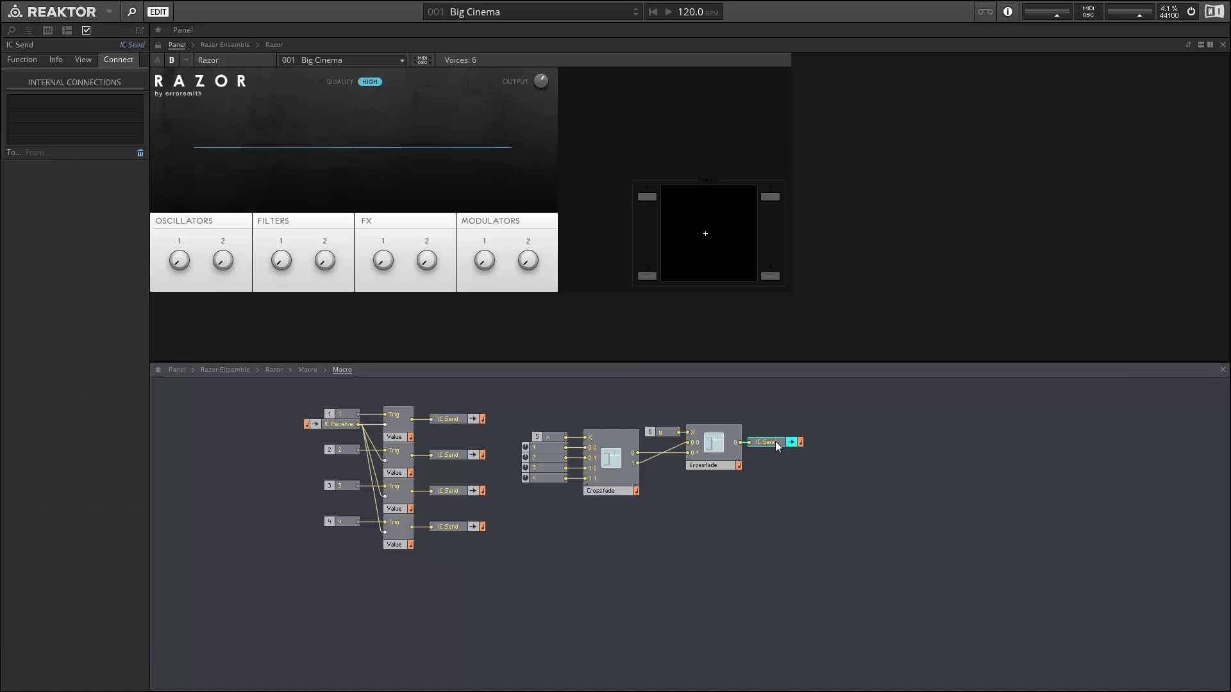
pyautogui.doubleClick(555, 399)
pyautogui.moveTo(593, 474); pyautogui.dragTo(661, 477)
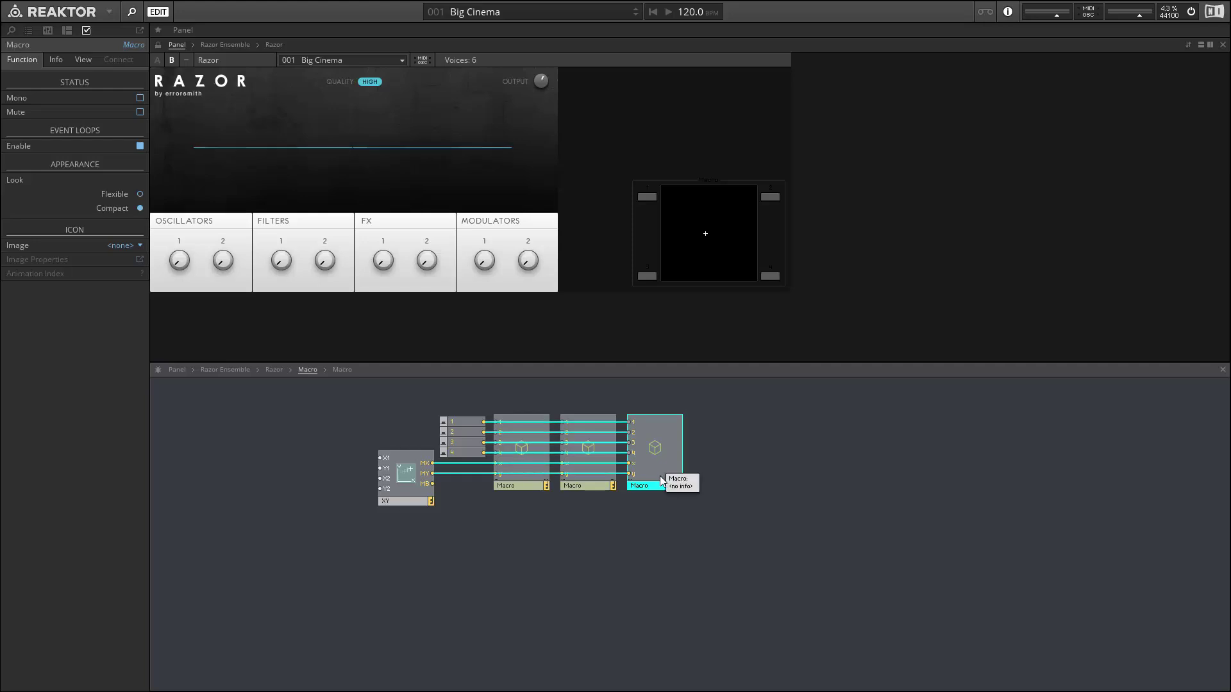
# - Link the third macro's IC Receive and final IC Send to the FILT 1 knob, and duplicate that macro beside it
pyautogui.doubleClick(647, 436)
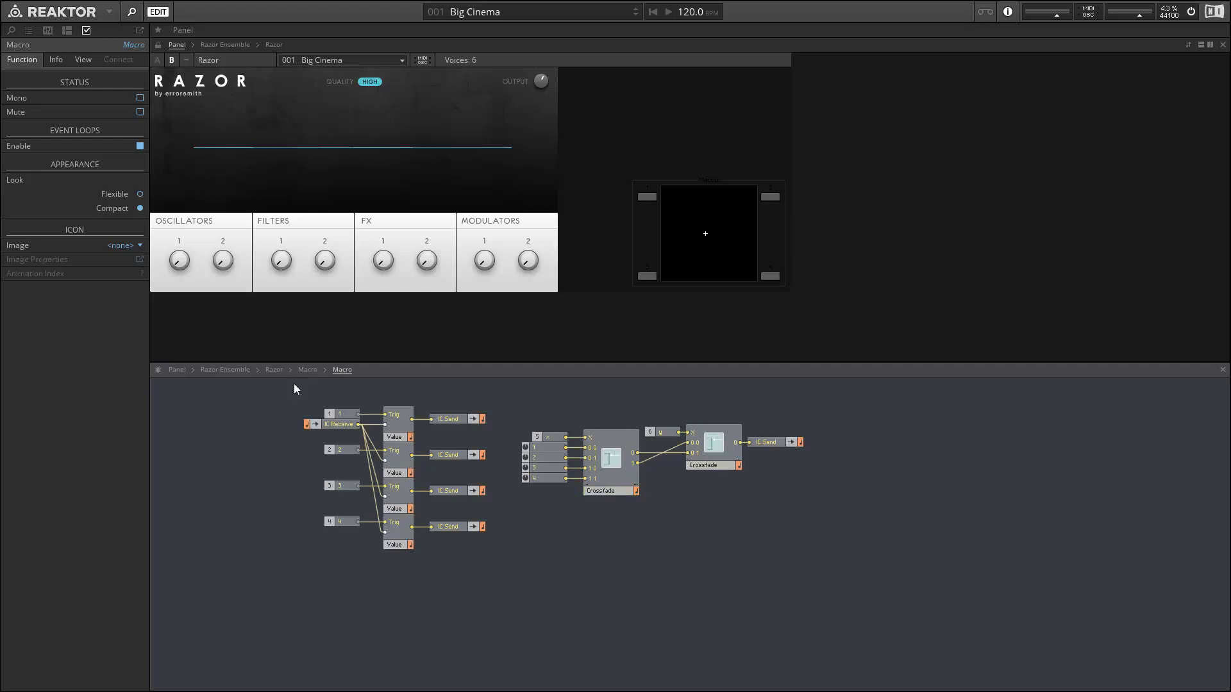
pyautogui.click(314, 425)
pyautogui.click(163, 149)
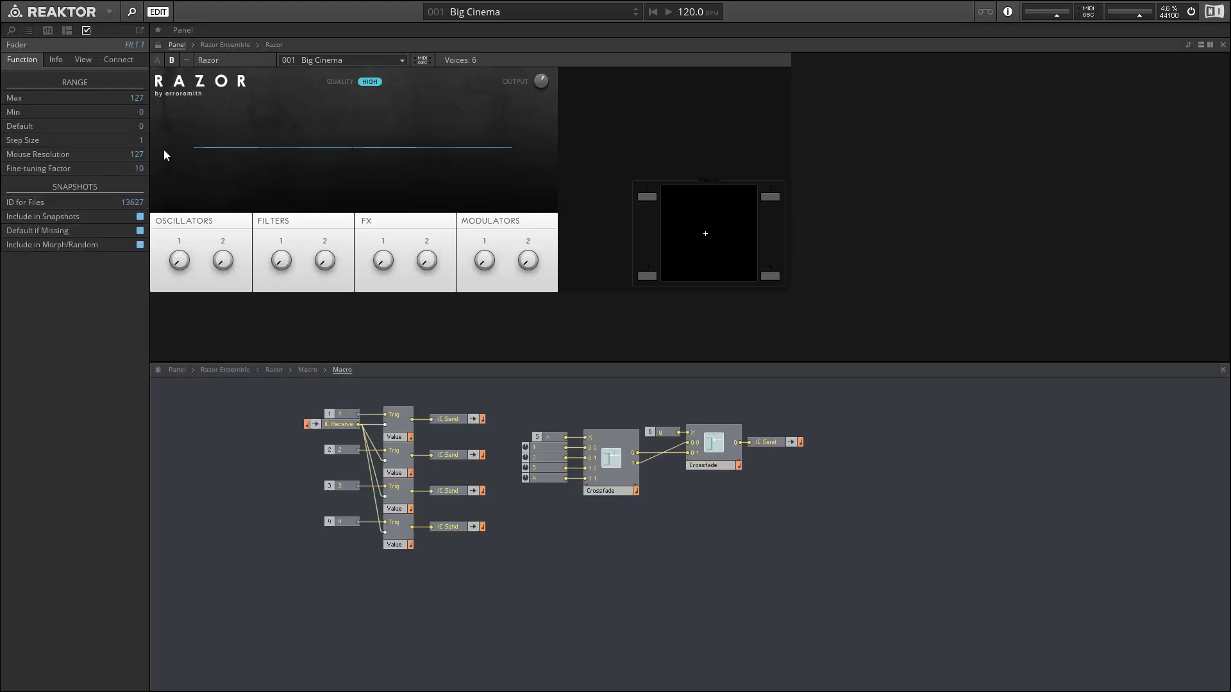
pyautogui.click(126, 64)
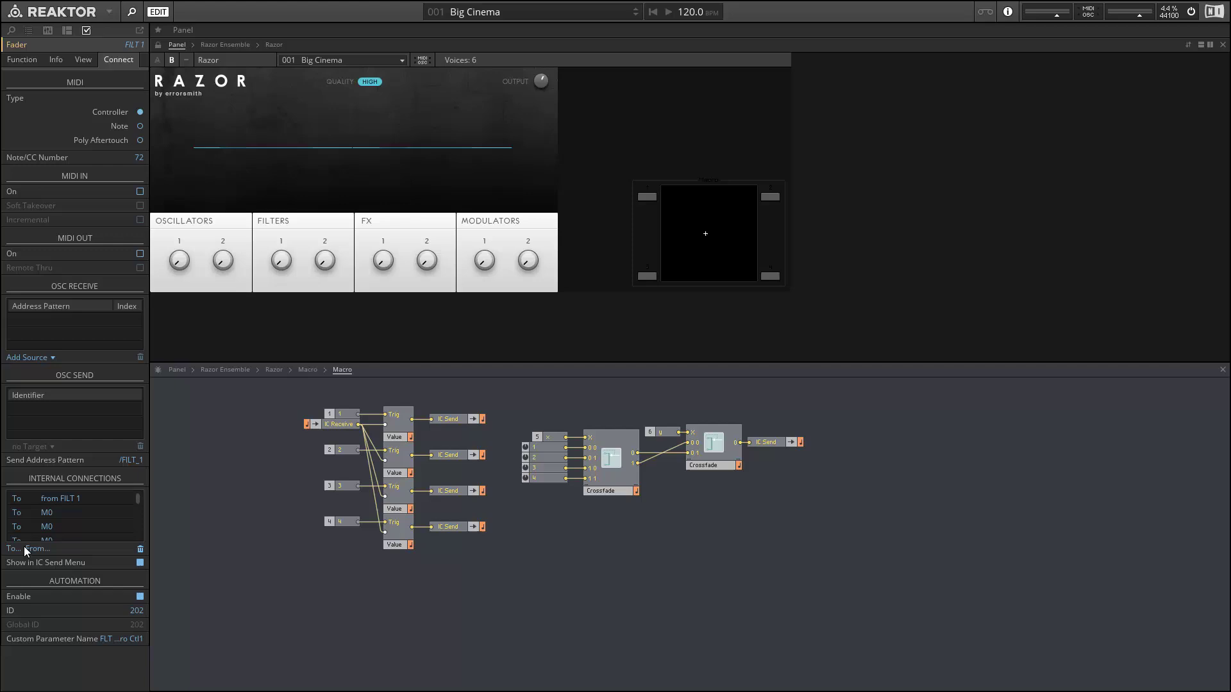
pyautogui.click(340, 423)
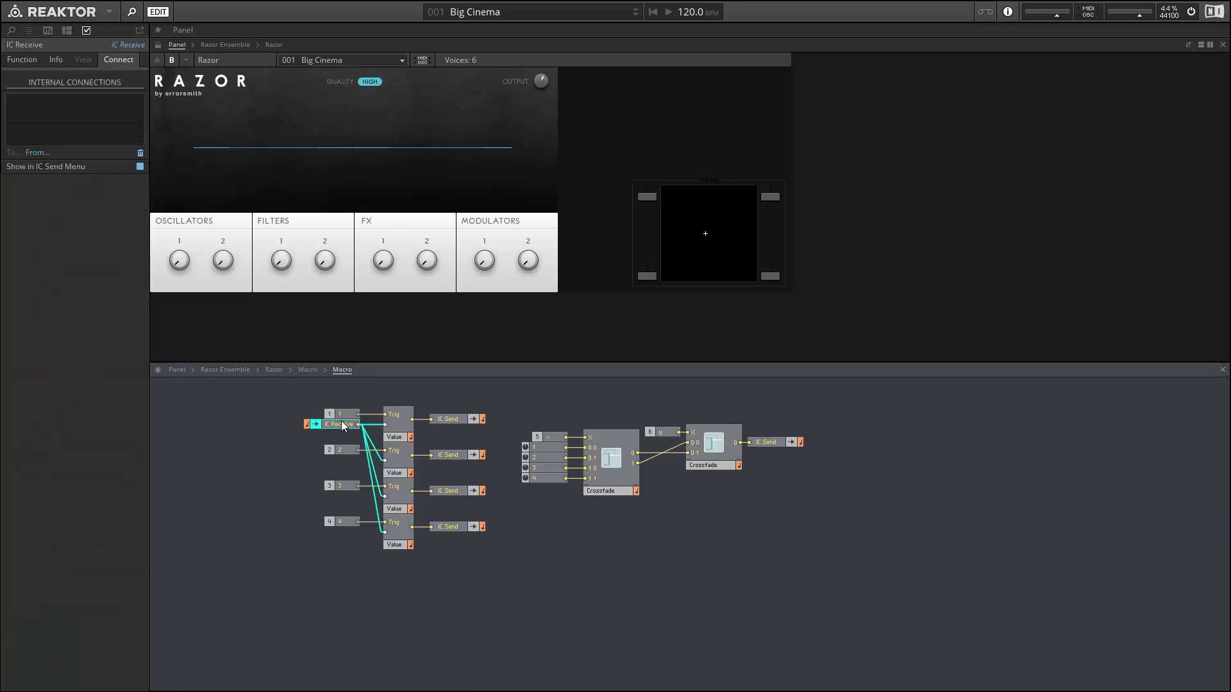
pyautogui.click(34, 152)
pyautogui.click(283, 262)
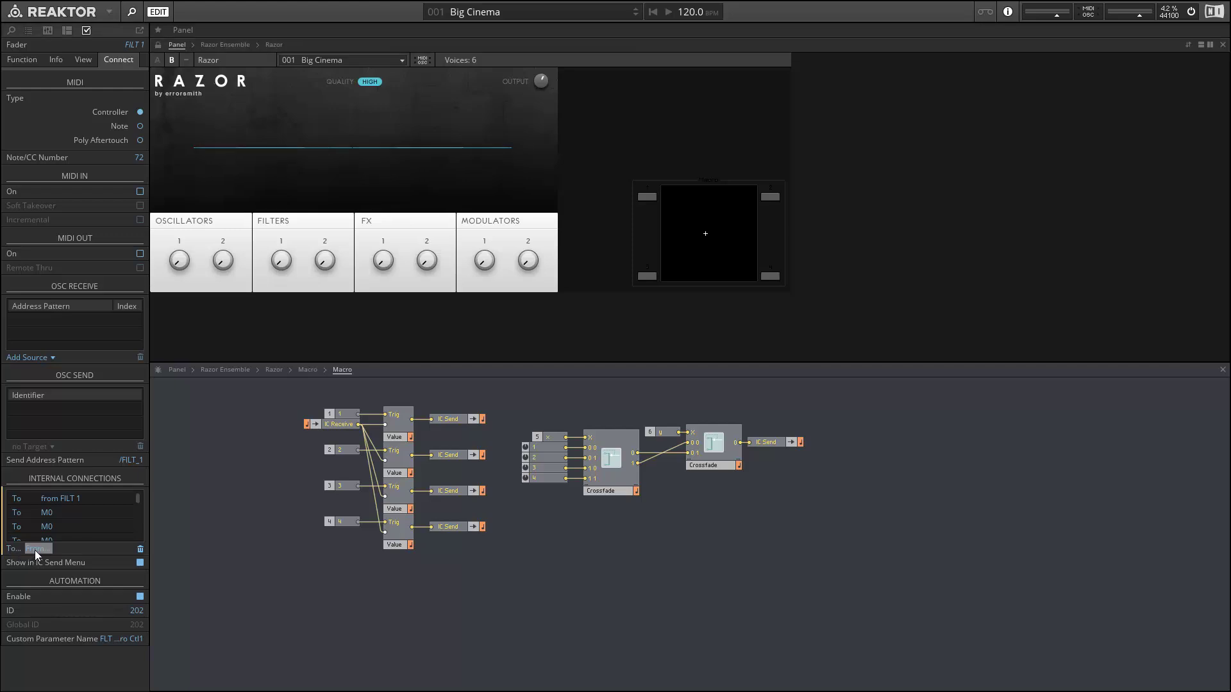
pyautogui.click(779, 444)
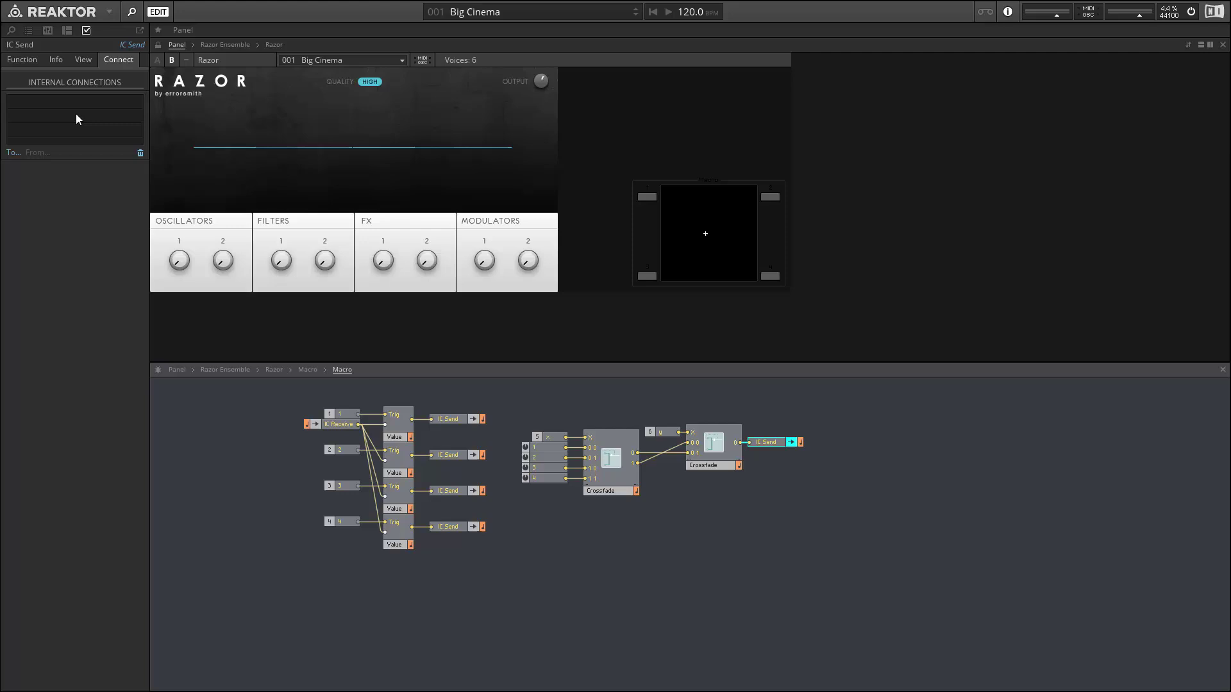
pyautogui.click(13, 151)
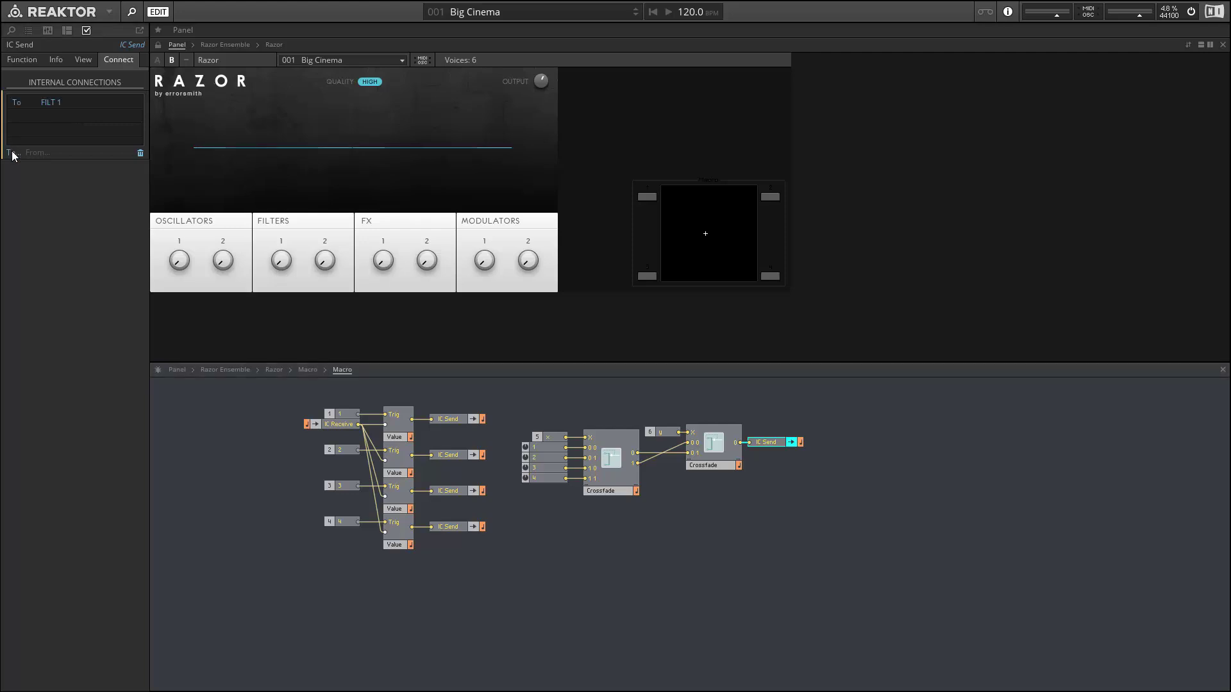
pyautogui.doubleClick(537, 392)
pyautogui.moveTo(665, 471); pyautogui.dragTo(733, 475)
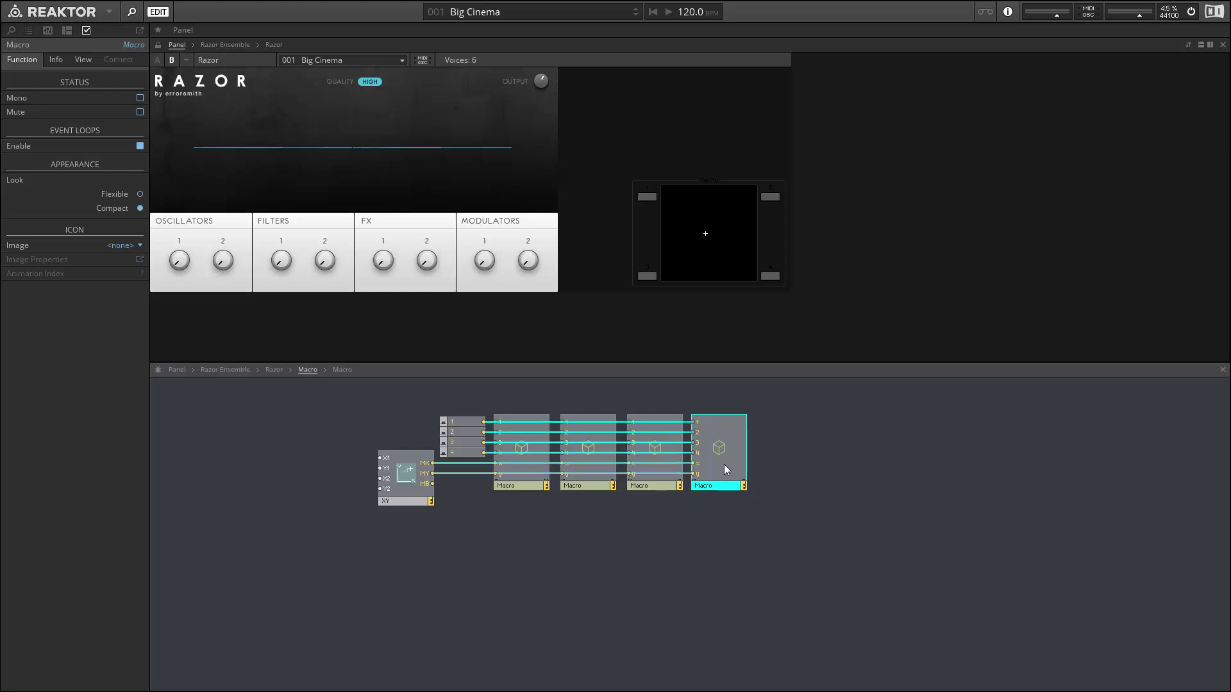
# - Set the curve type of the first macro's second Crossfade to Linear after checking the fourth macro's Crossfade
pyautogui.doubleClick(724, 464)
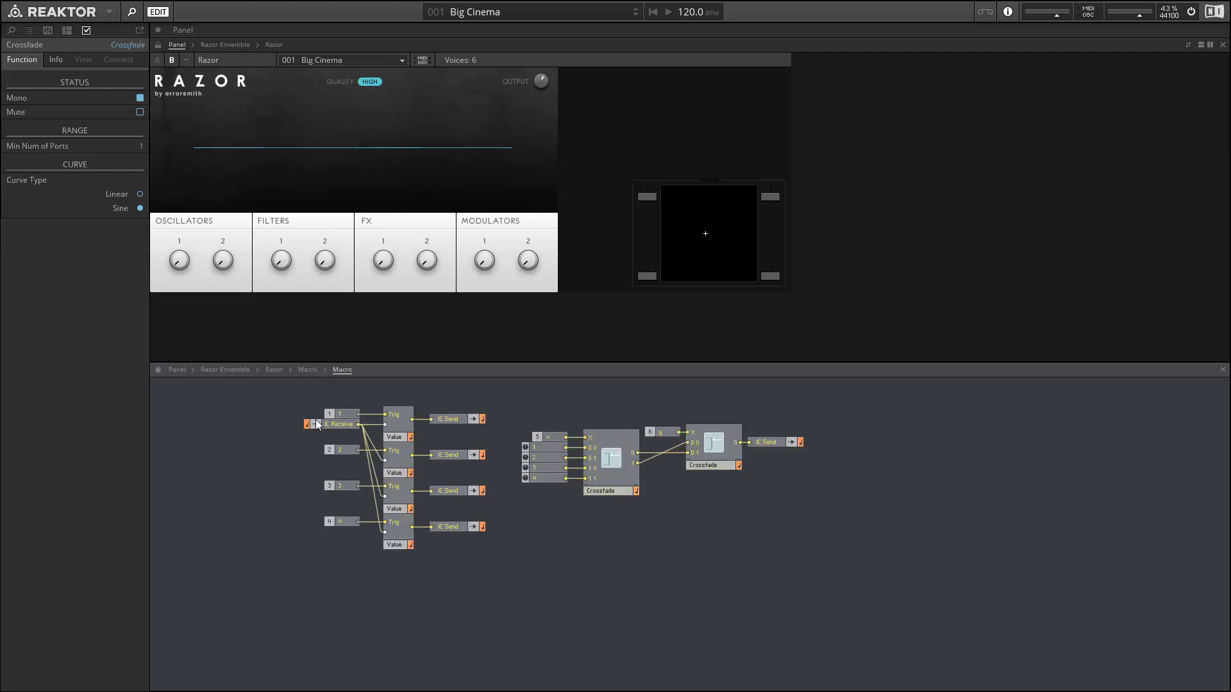
pyautogui.click(318, 424)
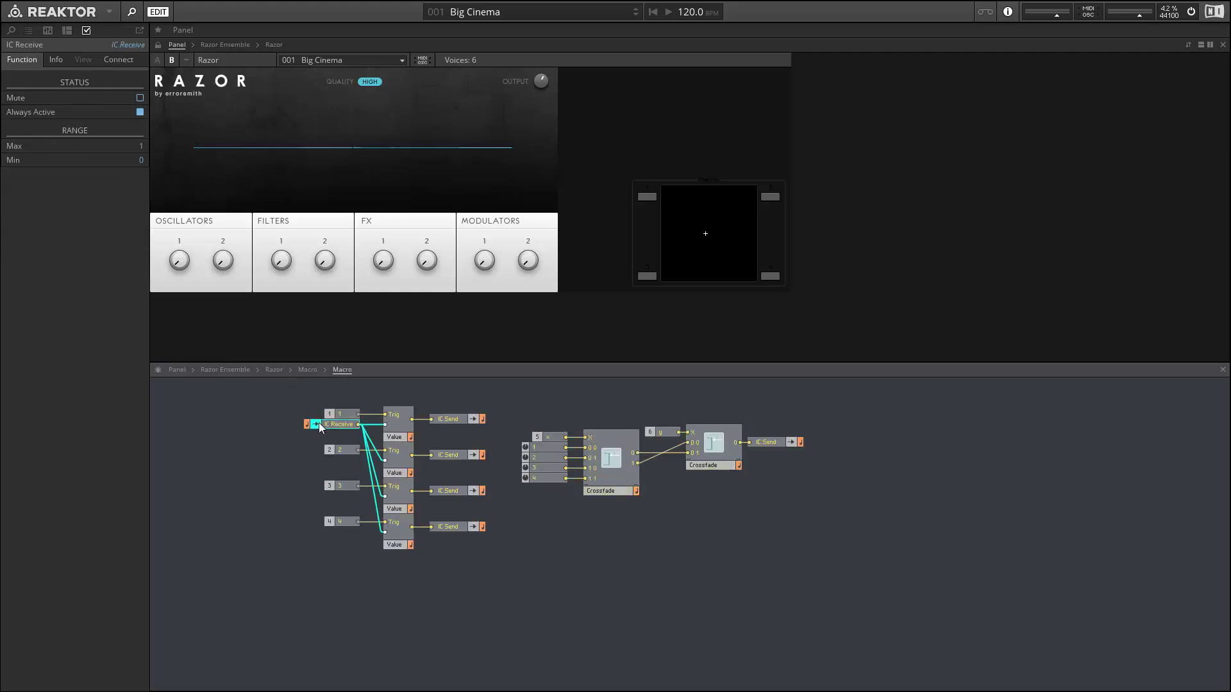
pyautogui.click(715, 445)
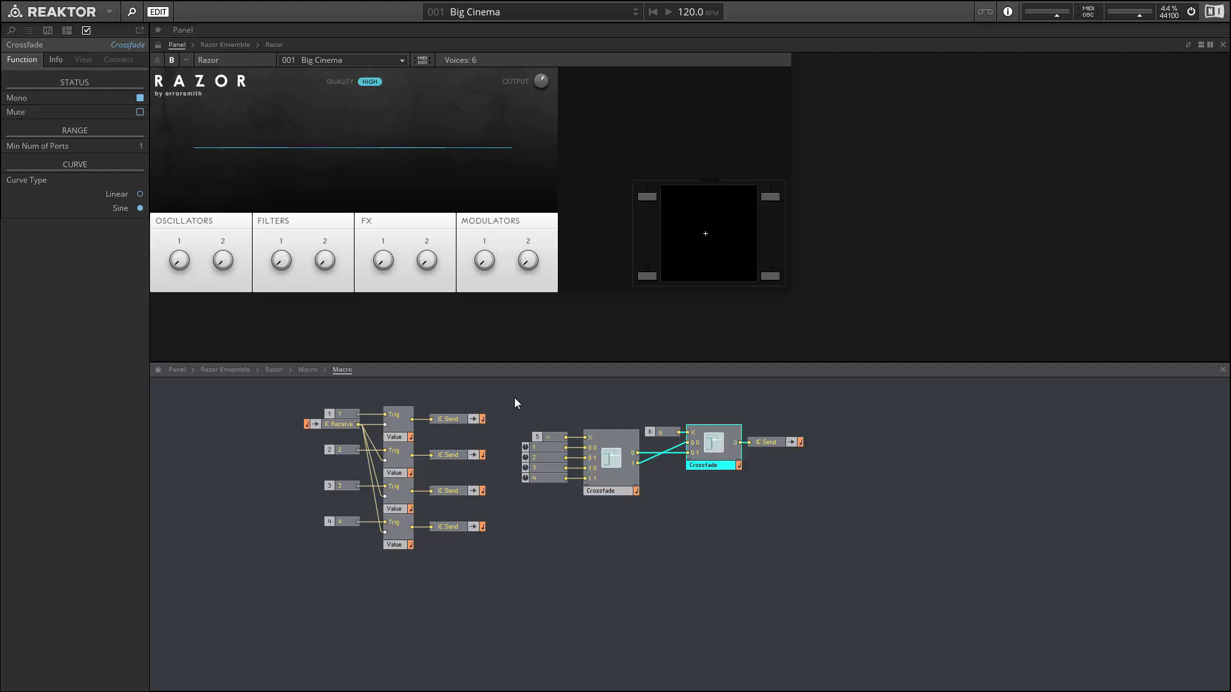
pyautogui.doubleClick(587, 413)
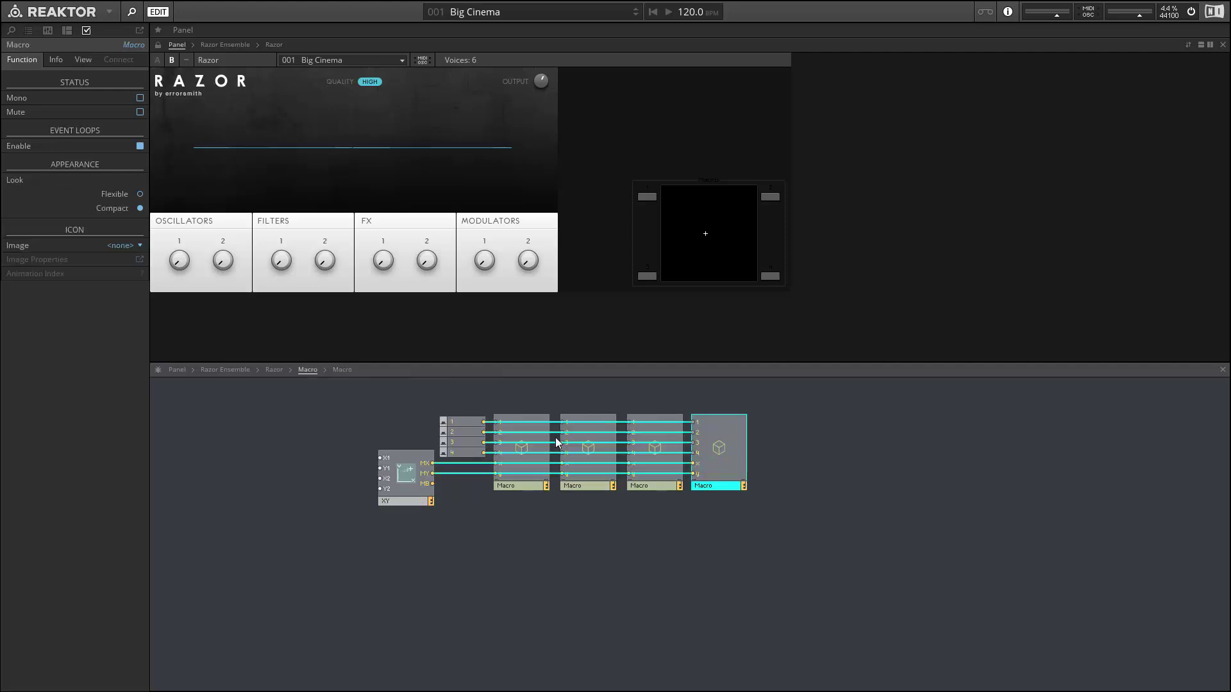
pyautogui.click(520, 458)
pyautogui.doubleClick(521, 457)
pyautogui.click(706, 449)
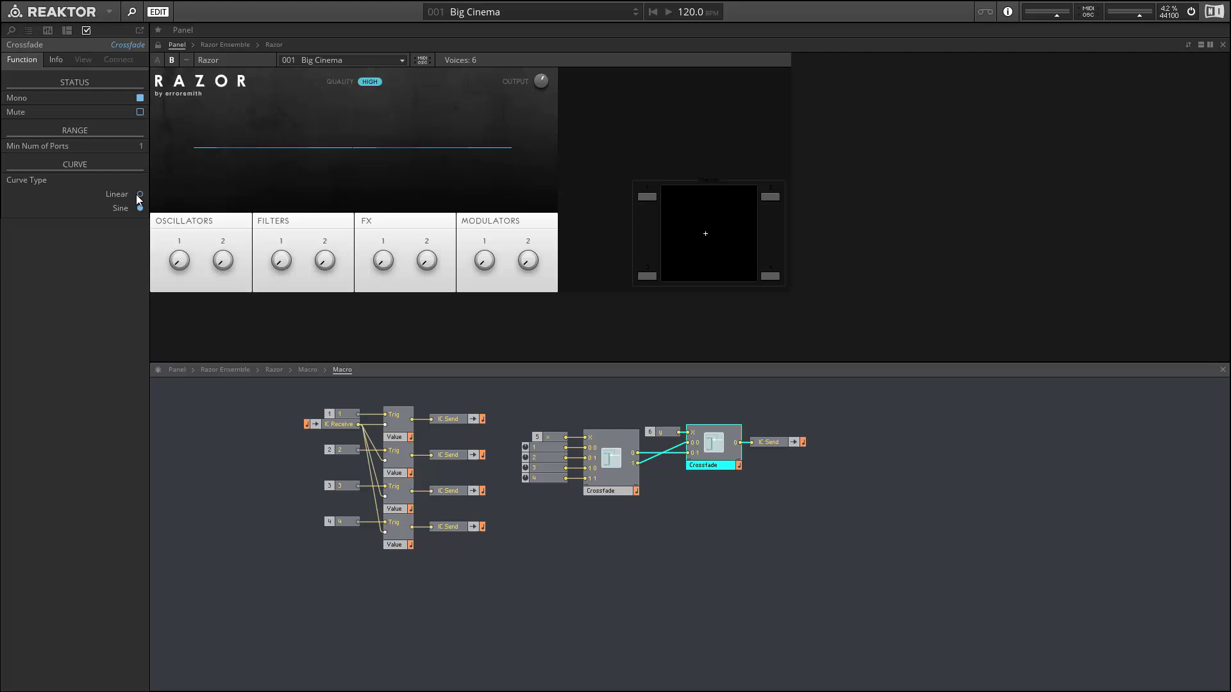
pyautogui.doubleClick(547, 394)
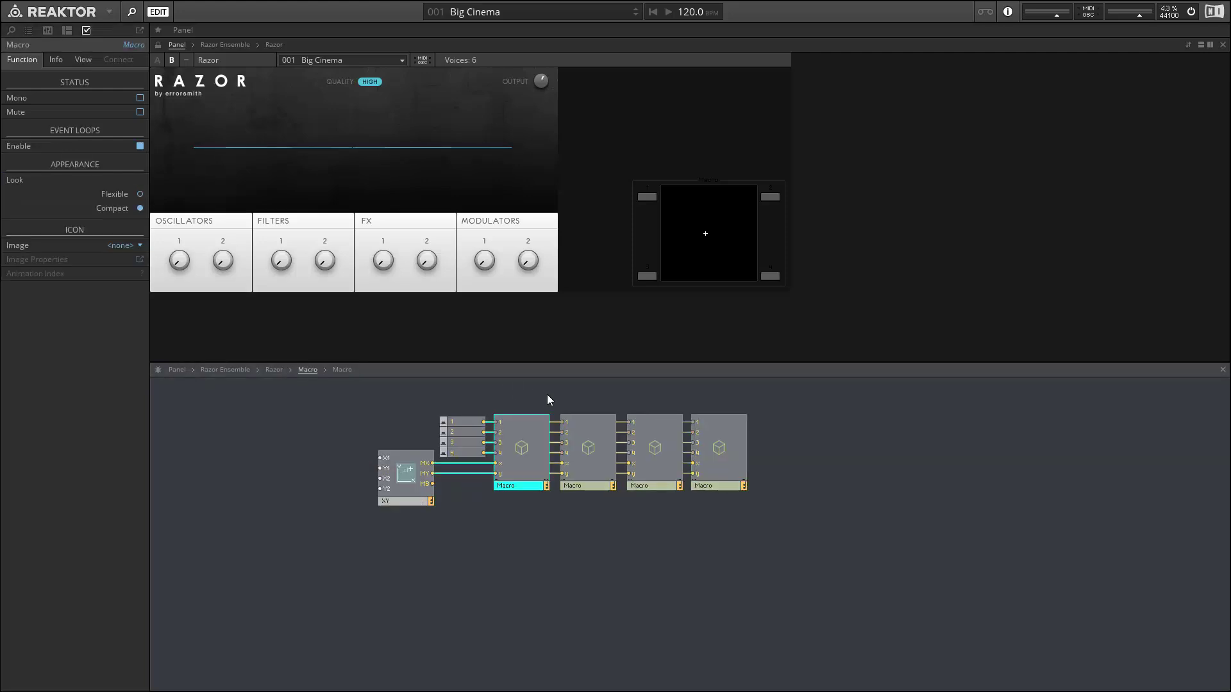
# - Set the second Crossfade's curve type to Linear in both the second and third macros
pyautogui.click(583, 428)
pyautogui.doubleClick(583, 428)
pyautogui.click(694, 450)
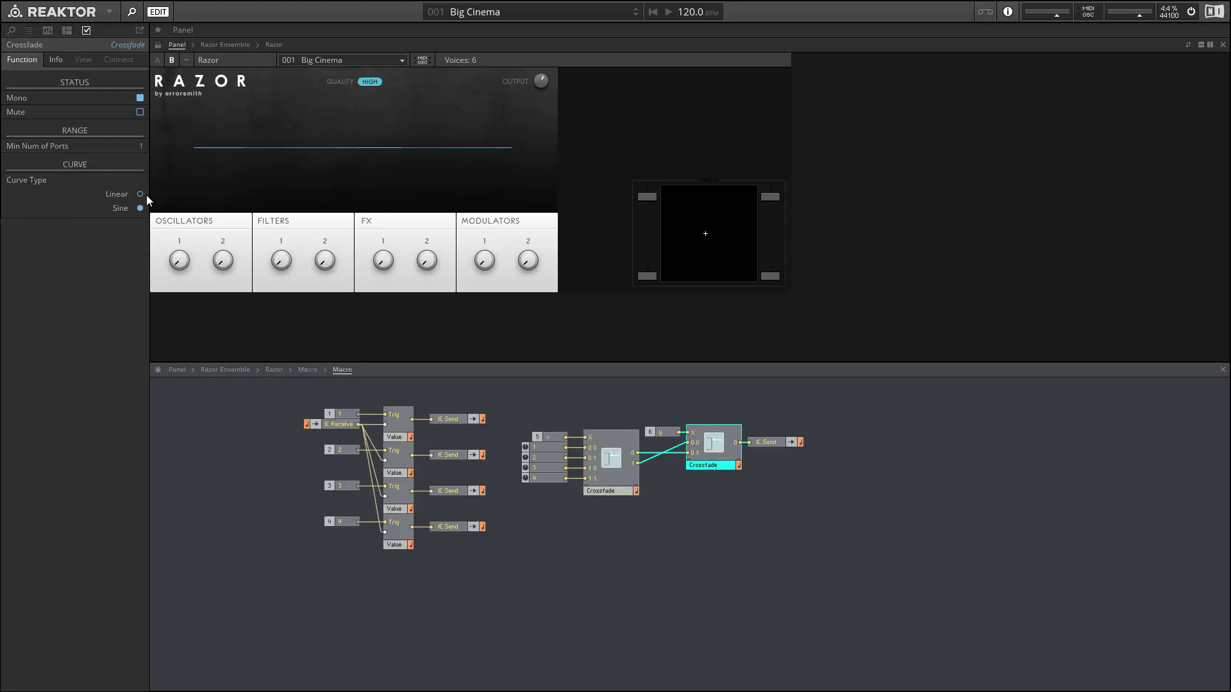
pyautogui.doubleClick(665, 409)
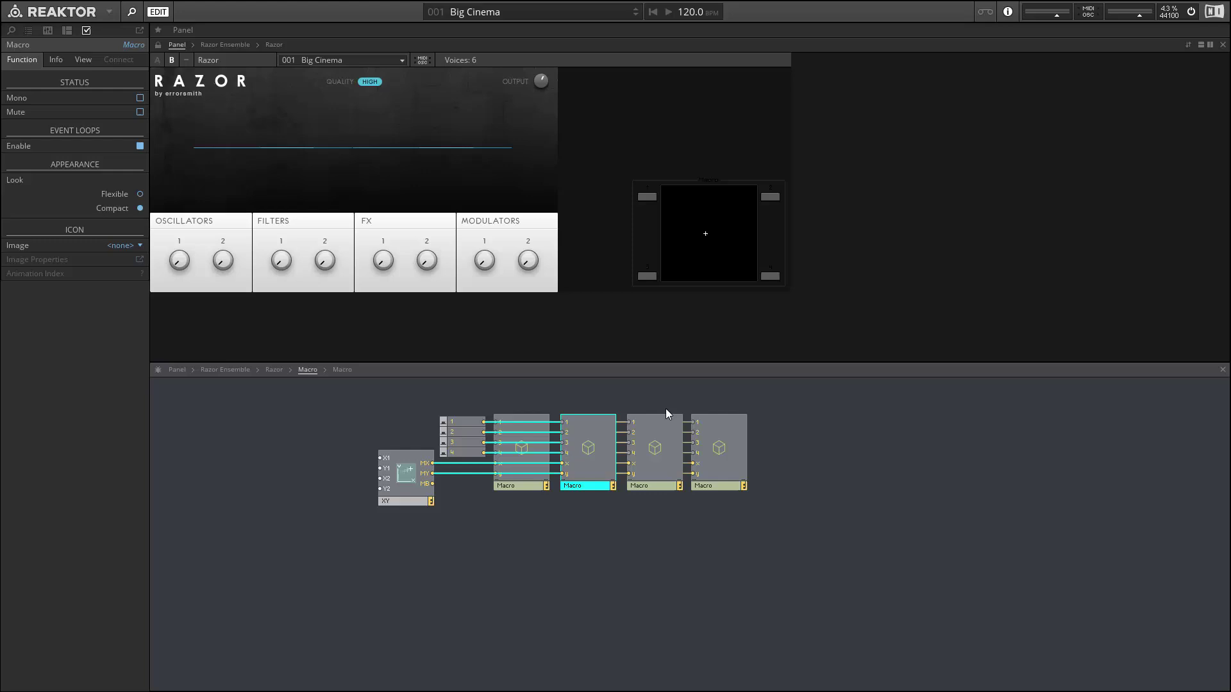
pyautogui.doubleClick(669, 433)
pyautogui.click(707, 444)
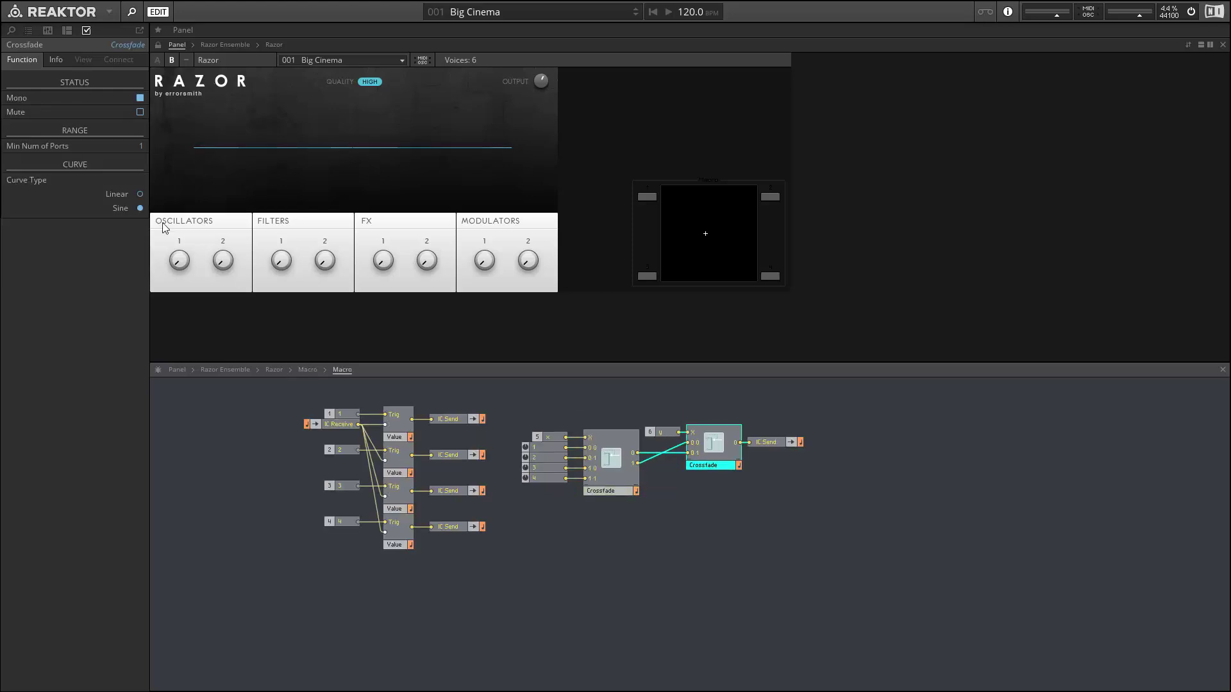
pyautogui.doubleClick(580, 394)
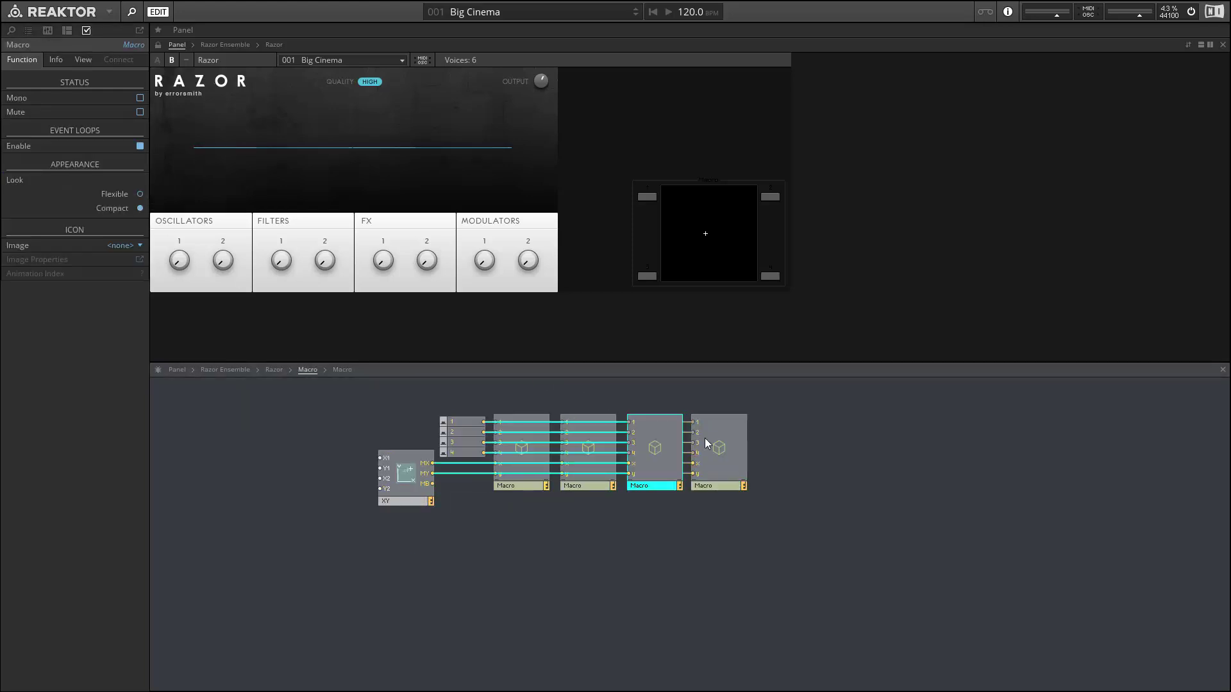
# - Set the curve type of the fourth macro's second Crossfade to Linear
pyautogui.doubleClick(705, 439)
pyautogui.click(721, 439)
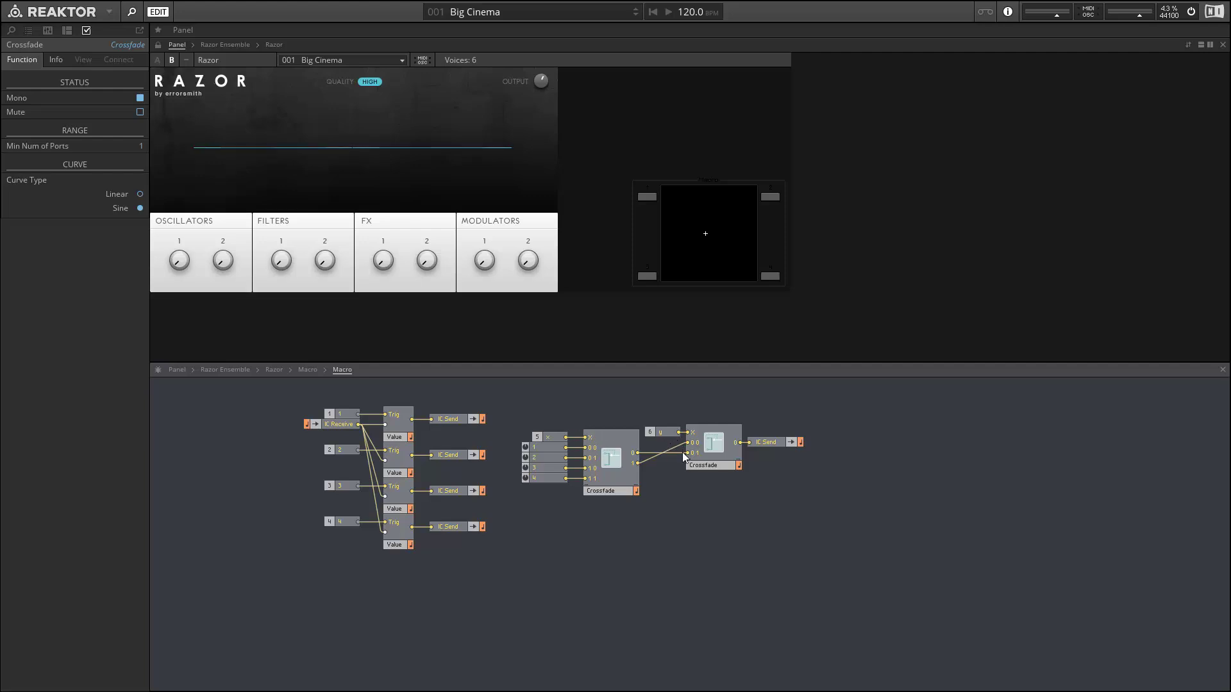
pyautogui.click(709, 456)
pyautogui.click(140, 194)
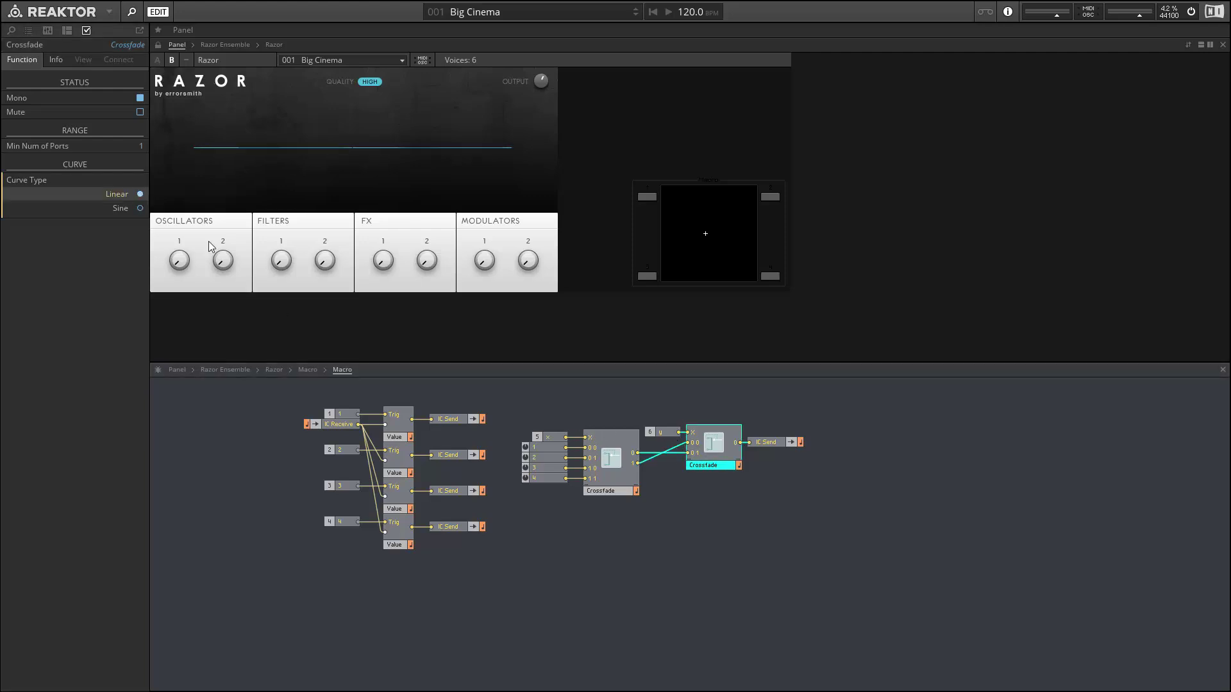
# - Link the fourth macro's IC Receive and final IC Send to the FILT 2 knob
pyautogui.click(314, 425)
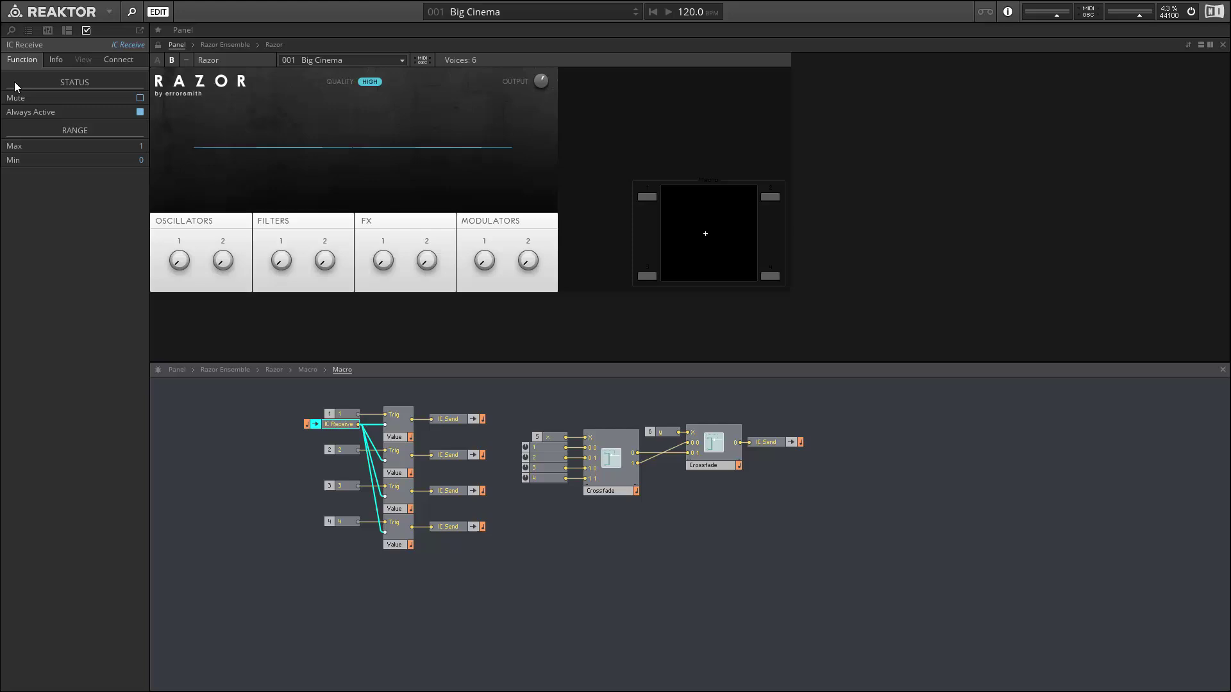
pyautogui.click(117, 63)
pyautogui.click(29, 152)
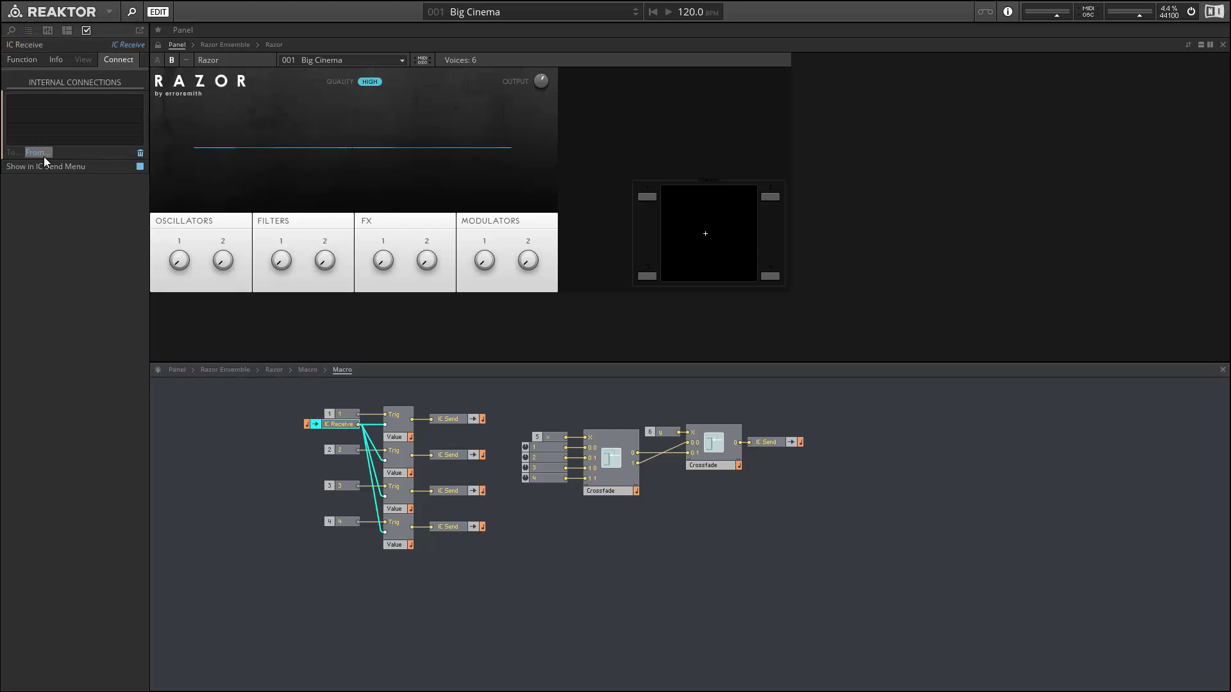
pyautogui.click(319, 260)
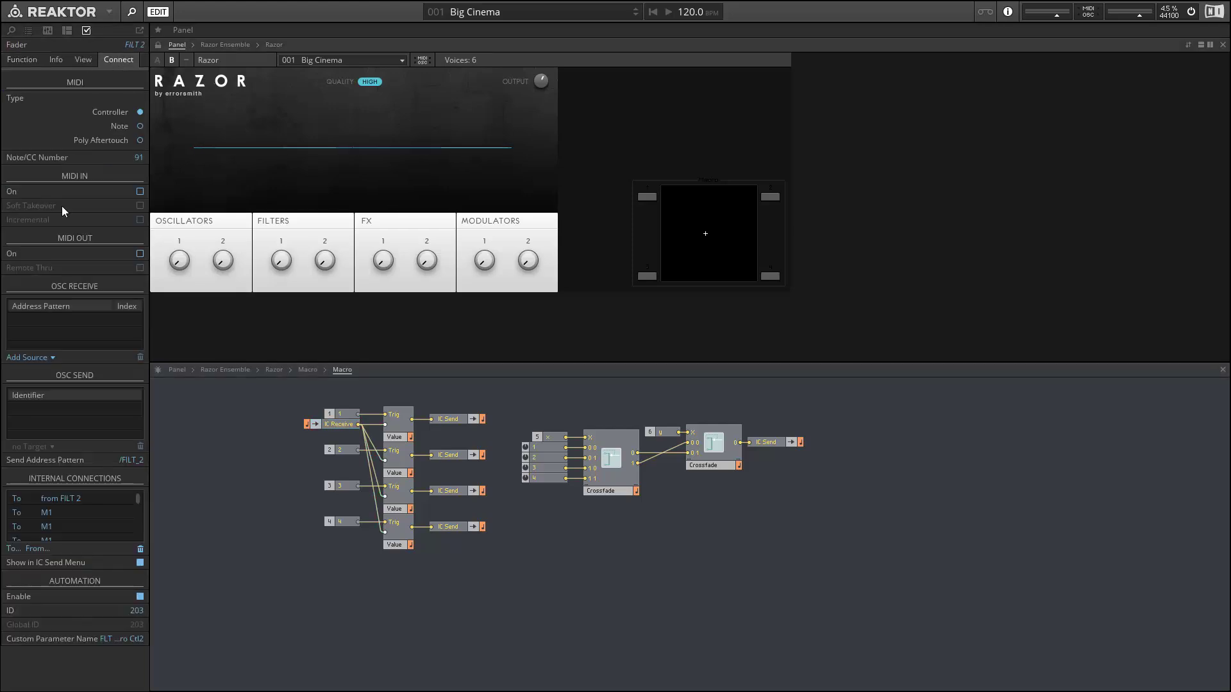
pyautogui.click(14, 549)
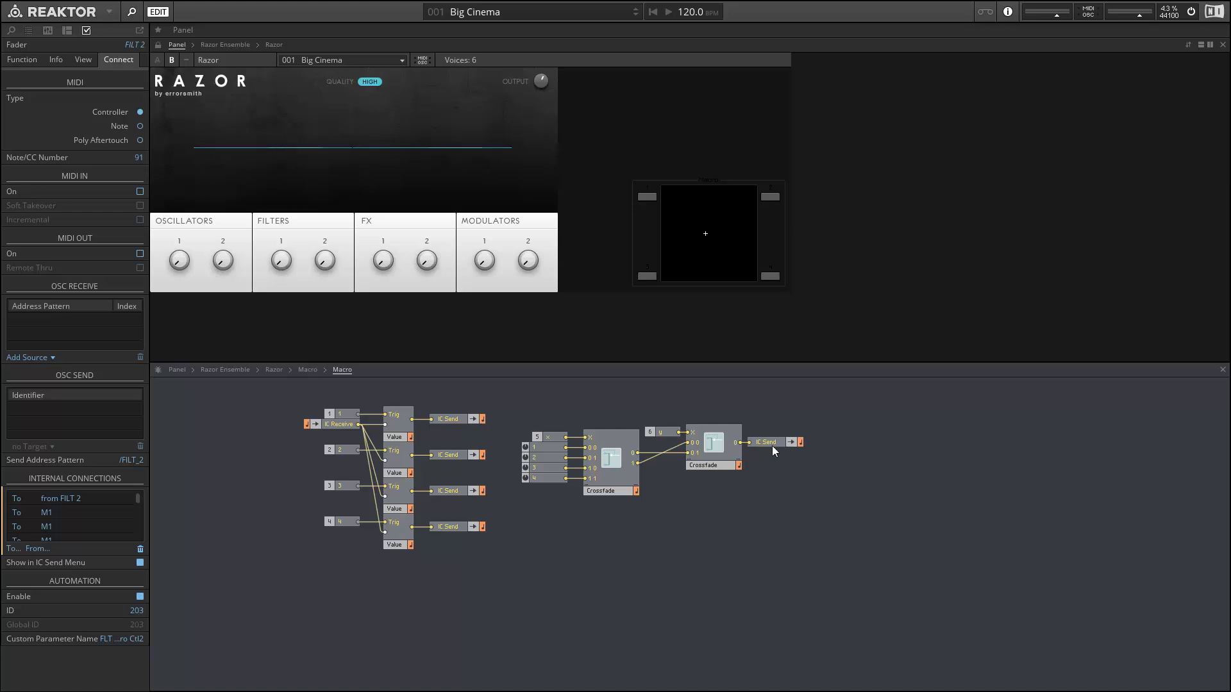
pyautogui.click(40, 551)
pyautogui.click(784, 442)
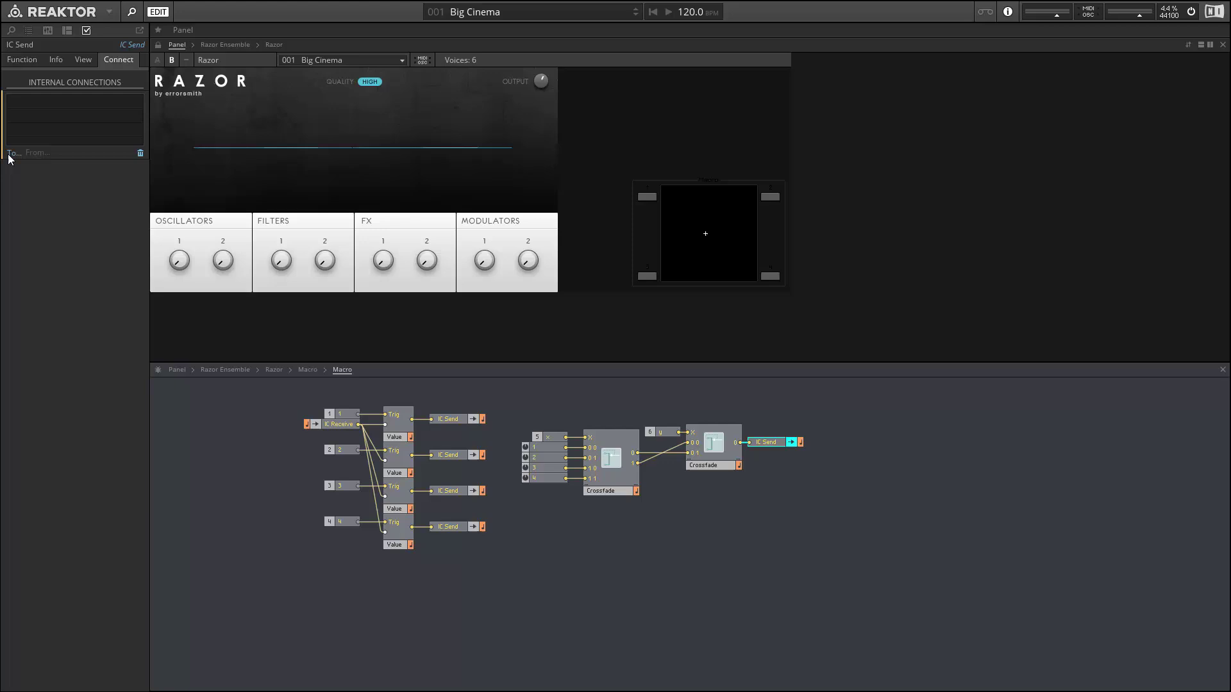
# - Duplicate the fourth macro, place the copy beside it as the fifth macro and open its structure
pyautogui.doubleClick(545, 412)
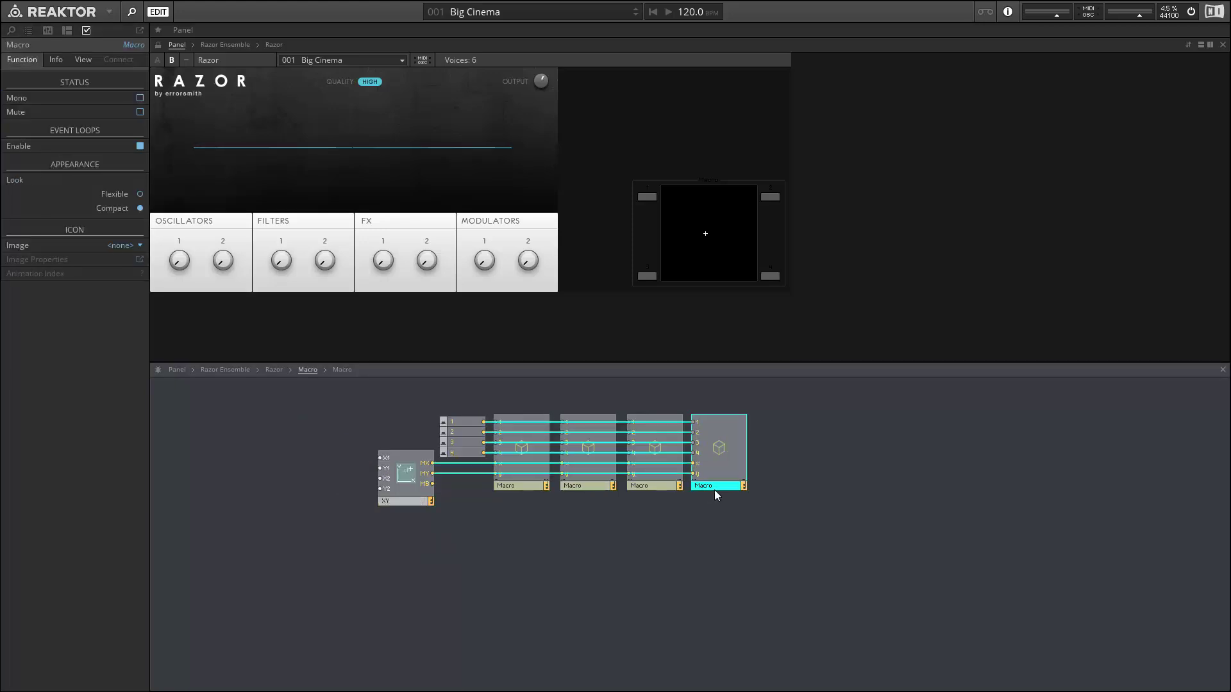
pyautogui.keyDown('ctrl'); pyautogui.moveTo(735, 462); pyautogui.dragTo(794, 468); pyautogui.keyUp('ctrl')
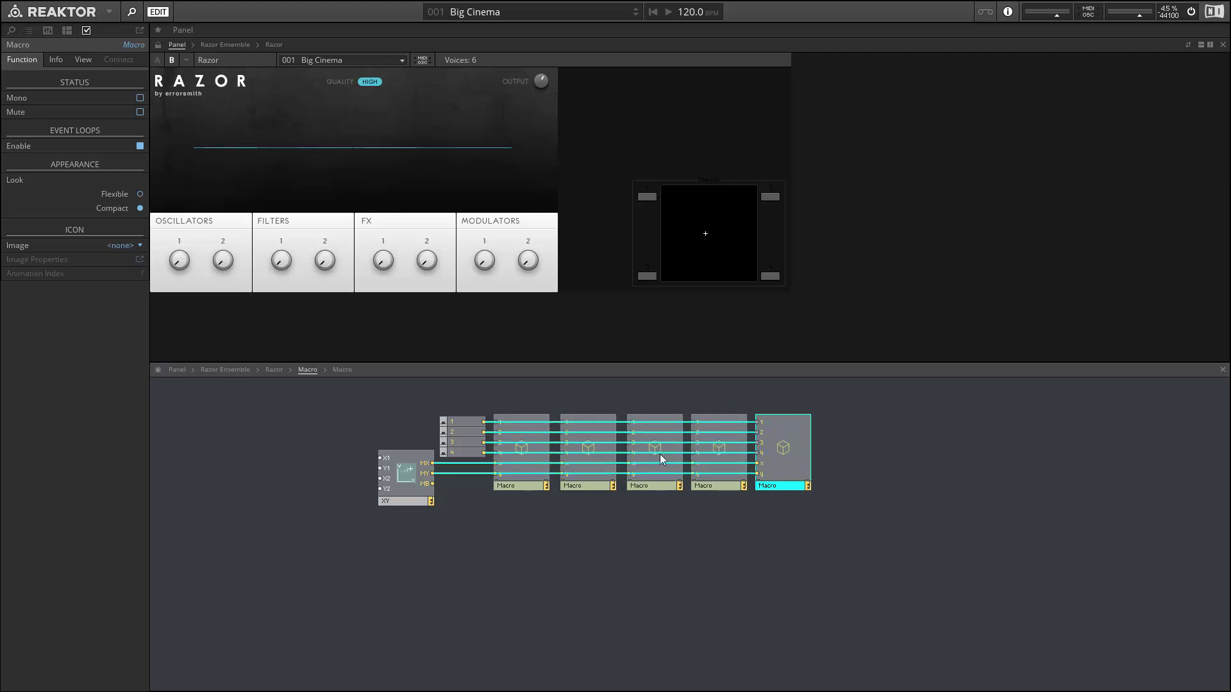
pyautogui.doubleClick(794, 444)
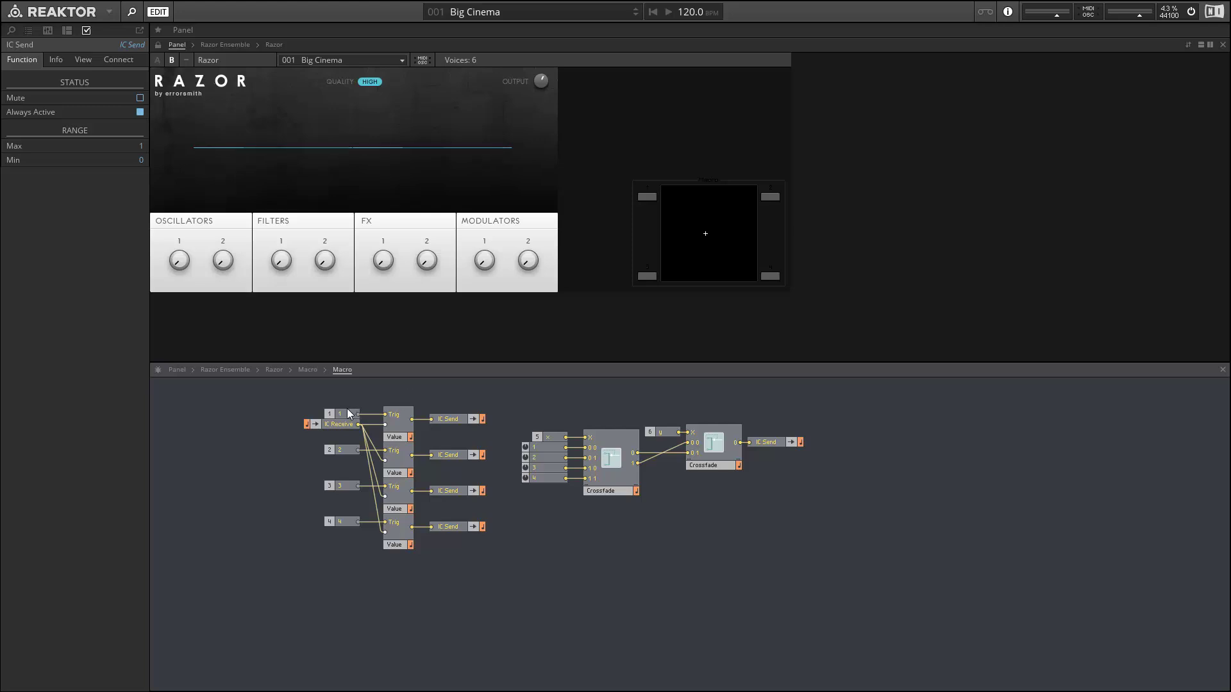
# - Link the fifth macro's IC Receive and final IC Send to the FX 1 knob
pyautogui.click(335, 425)
pyautogui.click(110, 60)
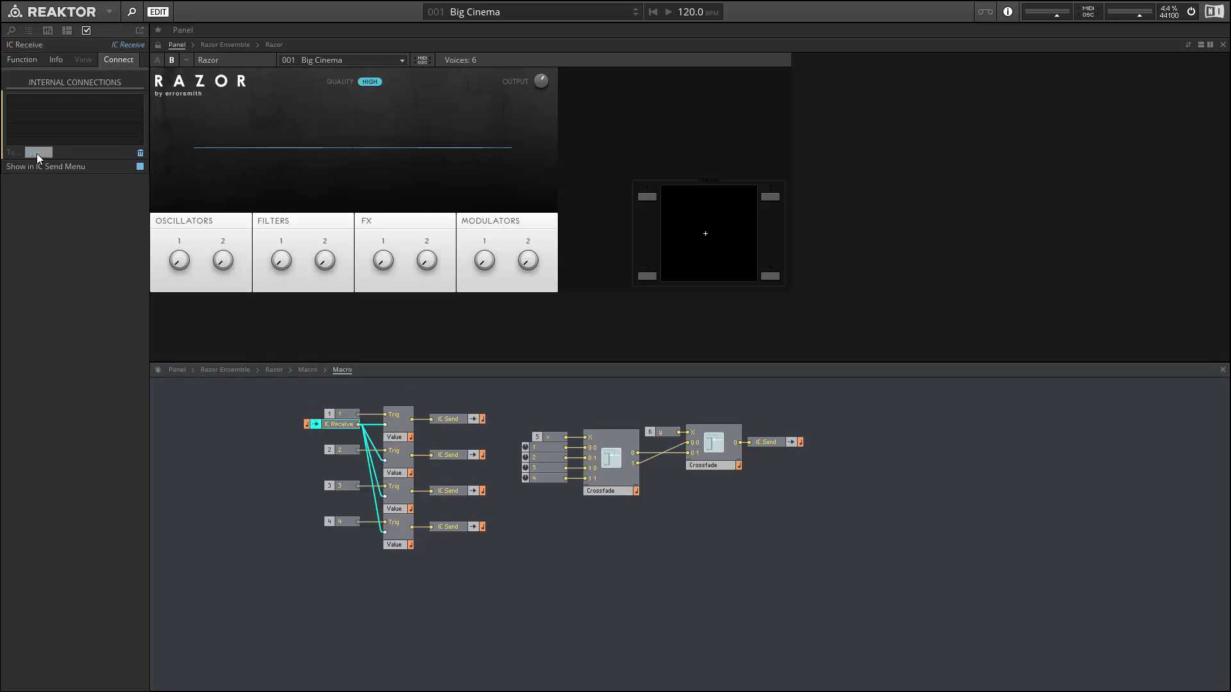
pyautogui.click(382, 263)
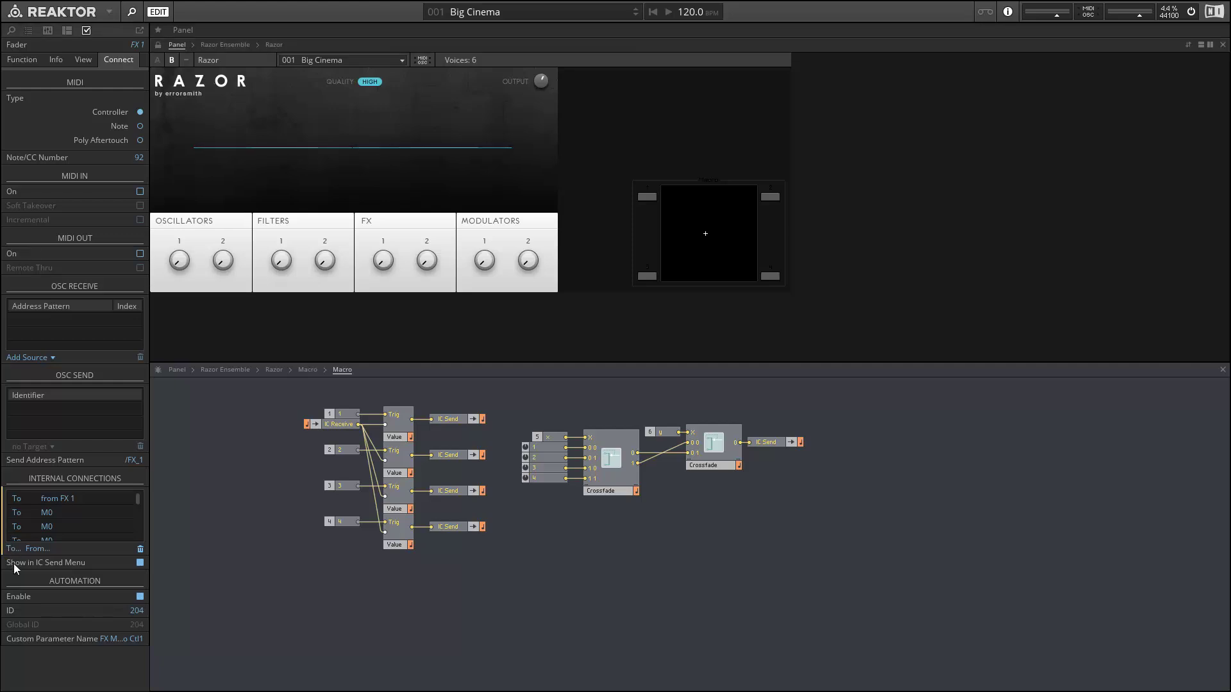
pyautogui.moveTo(33, 548); pyautogui.dragTo(760, 445)
pyautogui.click(12, 153)
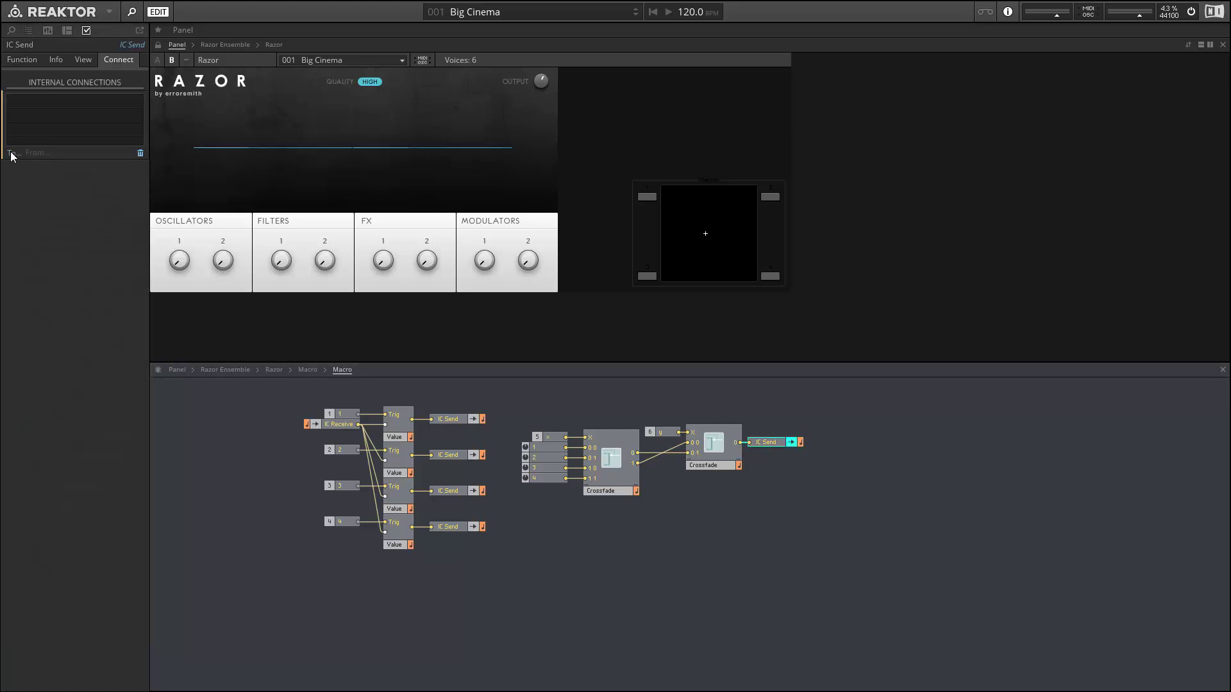
# - Duplicate the fifth macro, place the copy beside it as the sixth macro and open its structure
pyautogui.doubleClick(579, 401)
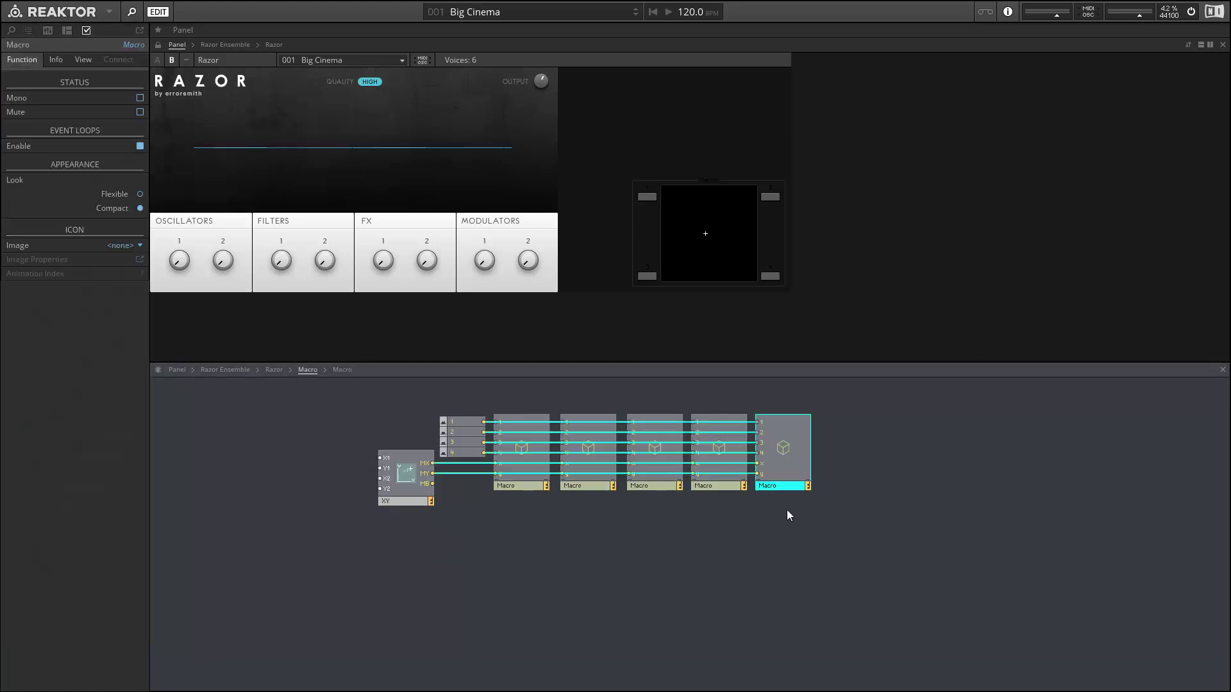
pyautogui.moveTo(792, 470); pyautogui.dragTo(855, 467)
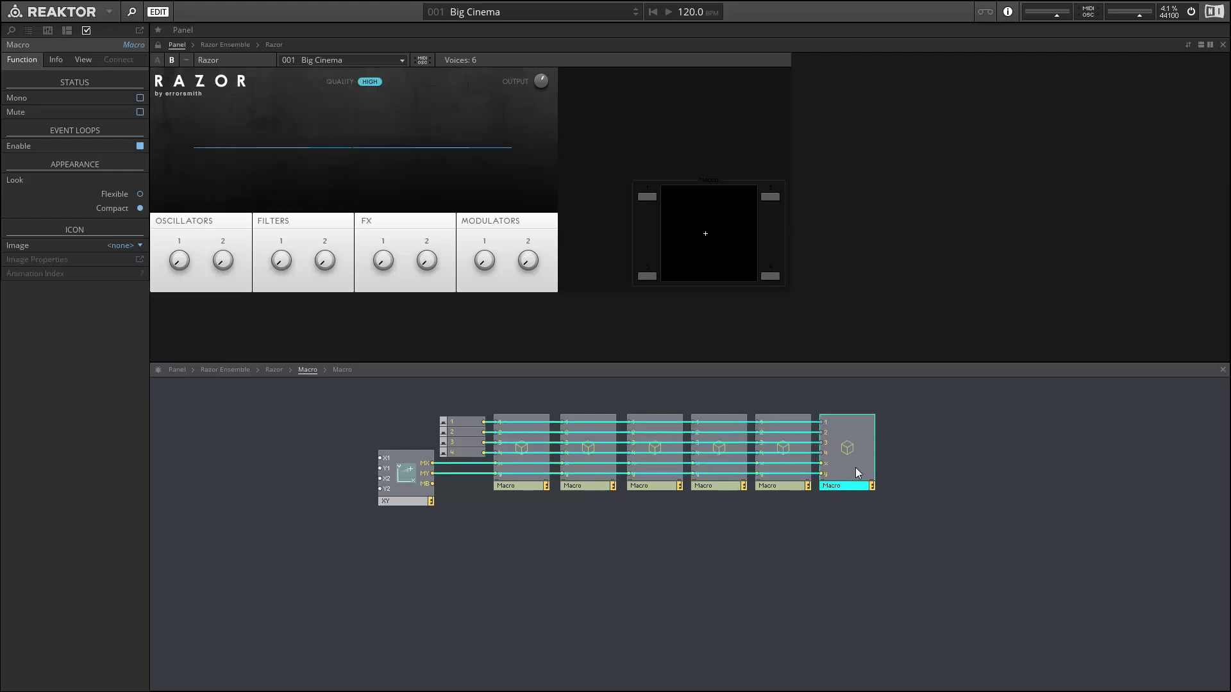
pyautogui.doubleClick(855, 467)
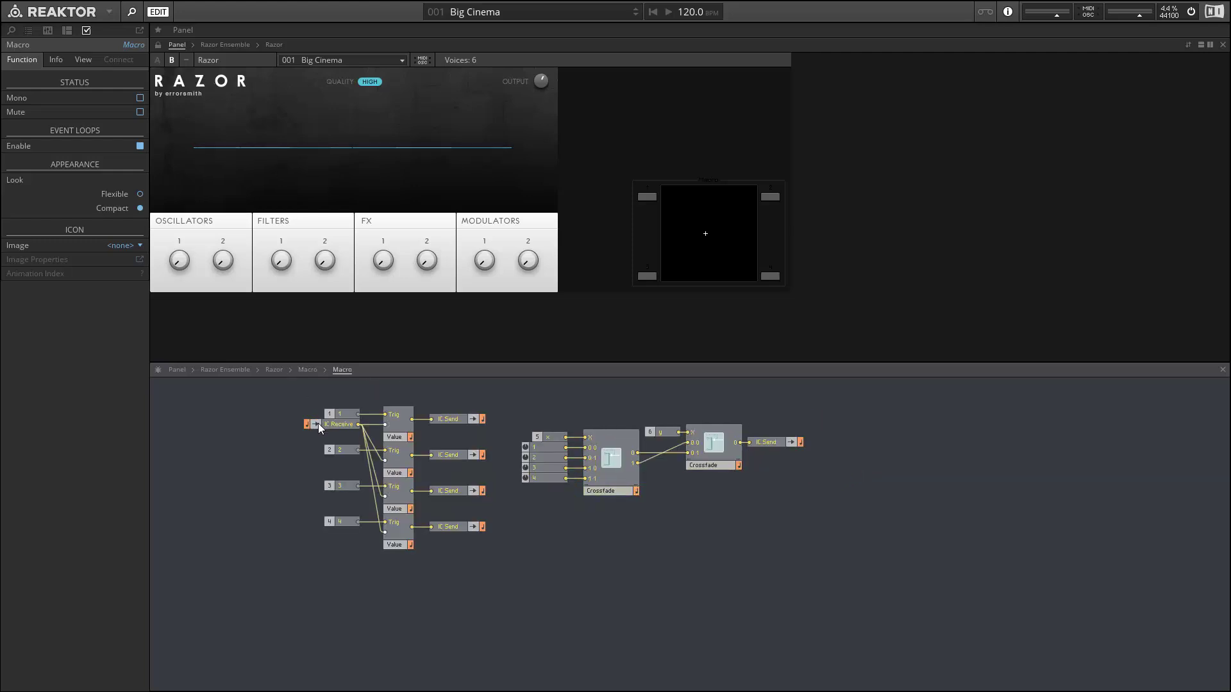
# - Link the sixth macro's IC Receive and final IC Send to the FX 2 knob
pyautogui.click(318, 423)
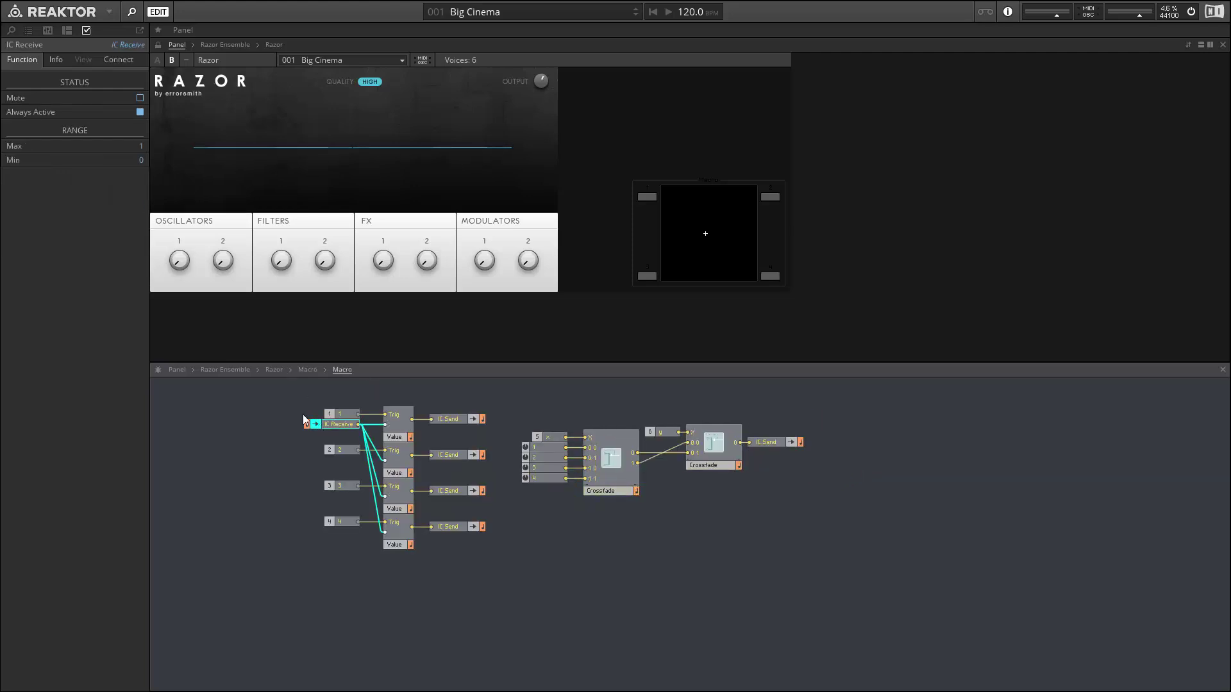
pyautogui.click(126, 60)
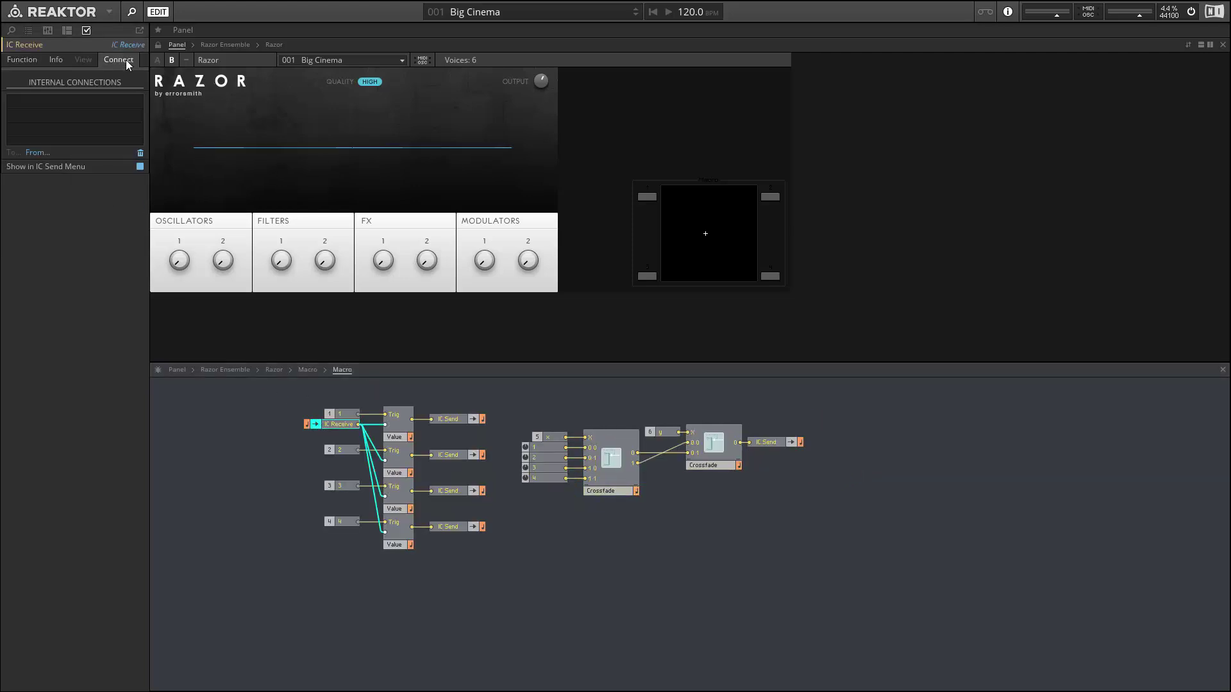
pyautogui.click(26, 153)
pyautogui.click(427, 260)
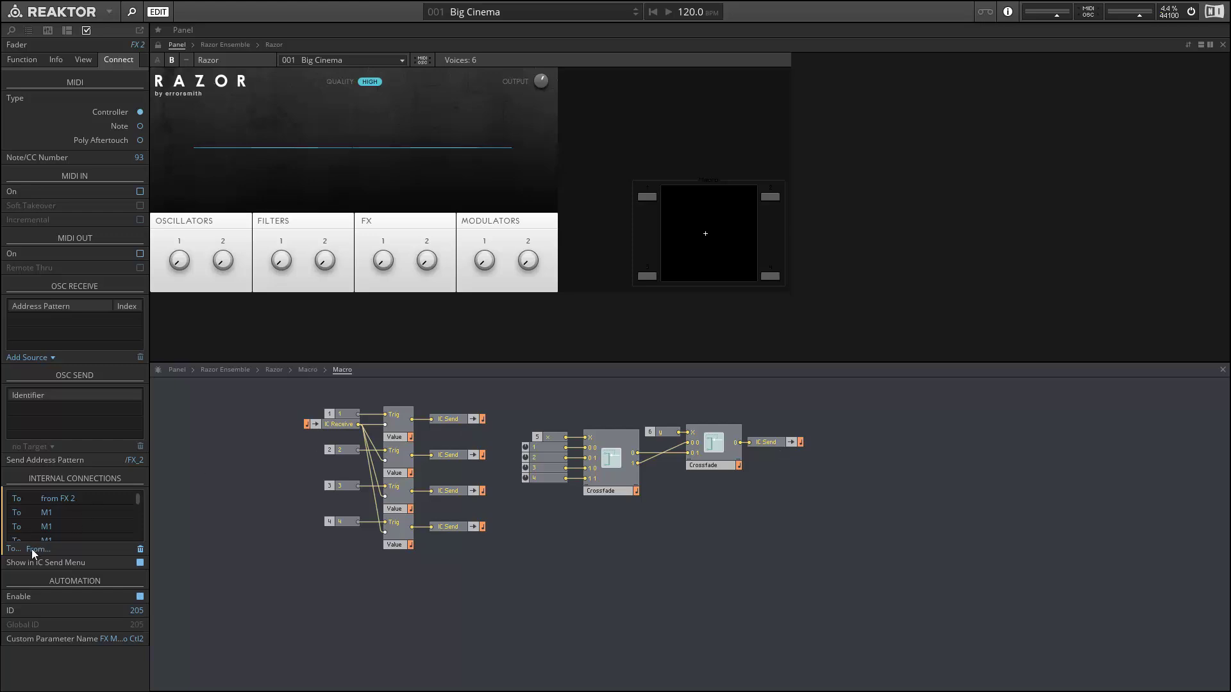
pyautogui.click(792, 446)
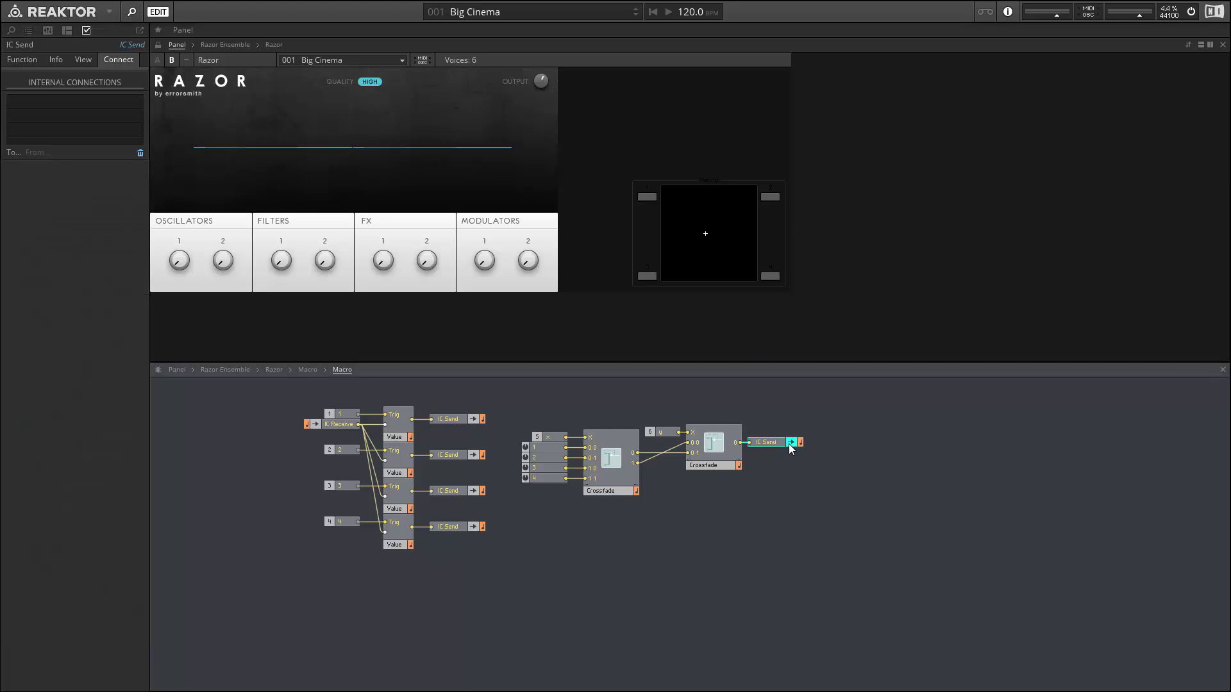
pyautogui.click(14, 154)
# - Duplicate the sixth macro, place the copy beside it as the seventh macro and open its structure
pyautogui.doubleClick(536, 398)
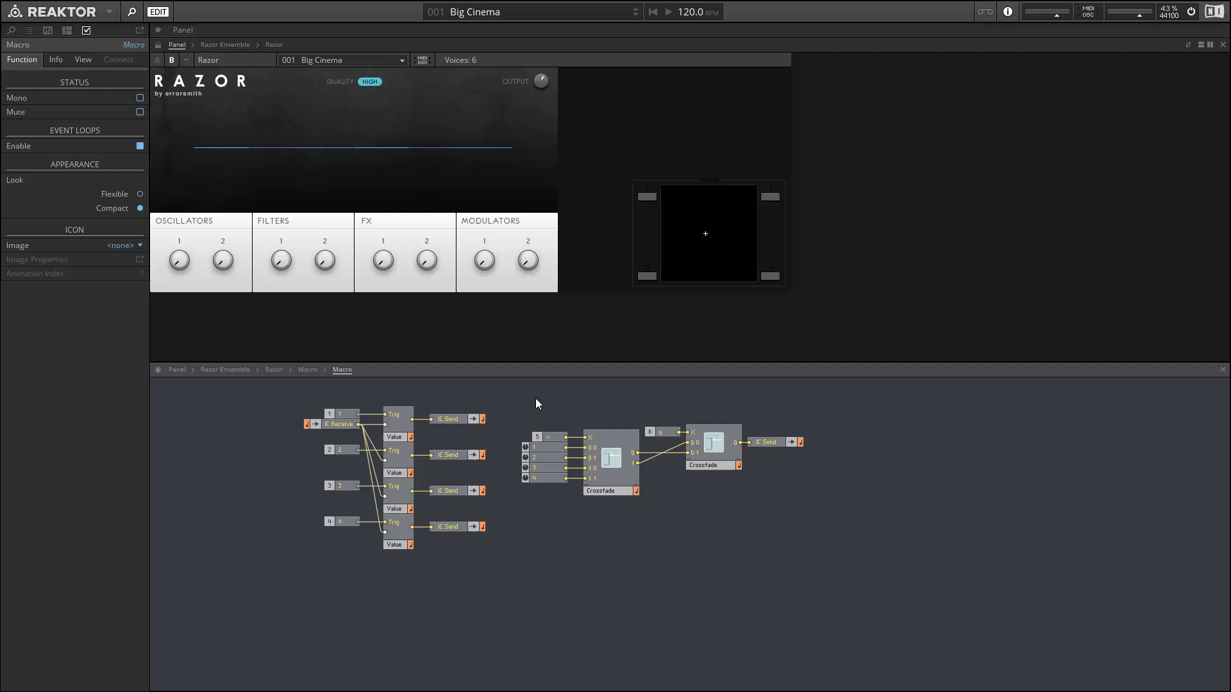
pyautogui.moveTo(874, 480); pyautogui.dragTo(926, 460)
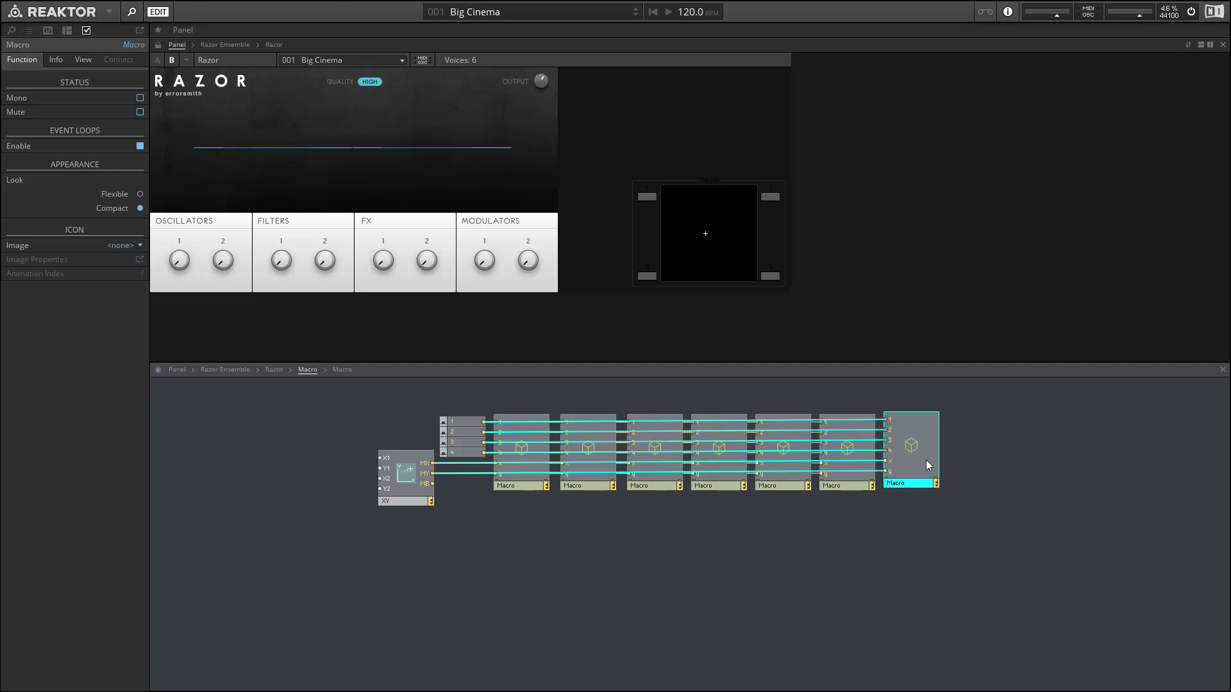
pyautogui.moveTo(925, 460); pyautogui.dragTo(931, 462)
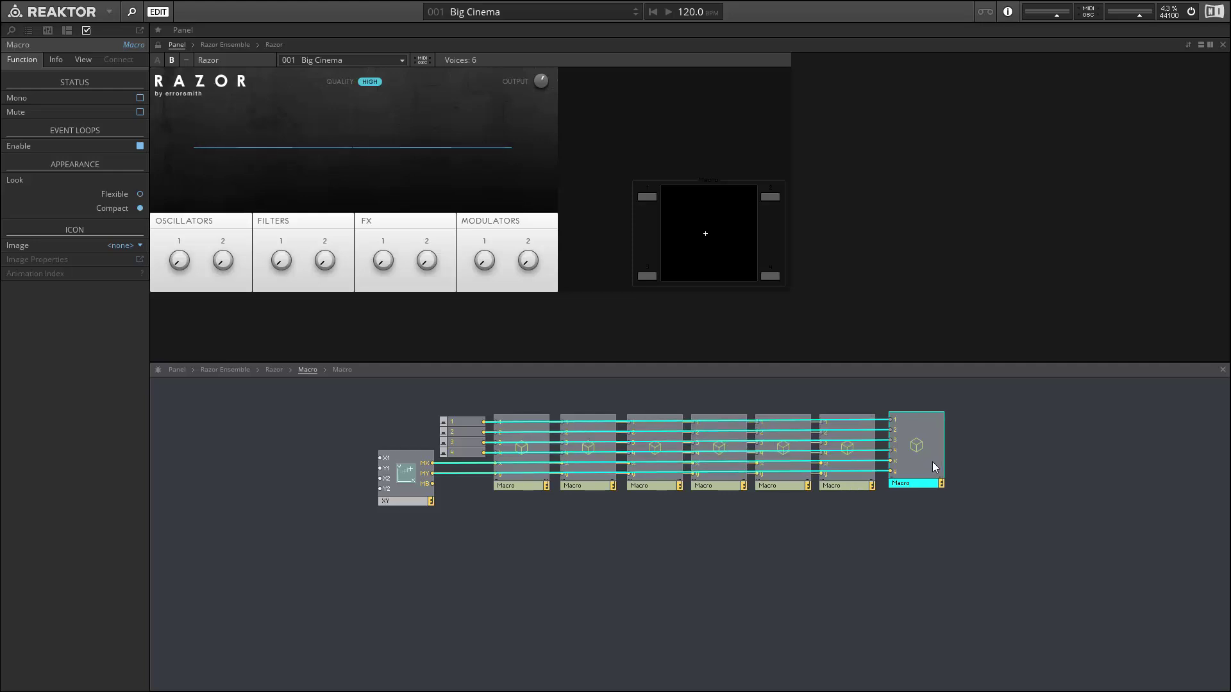
pyautogui.doubleClick(917, 461)
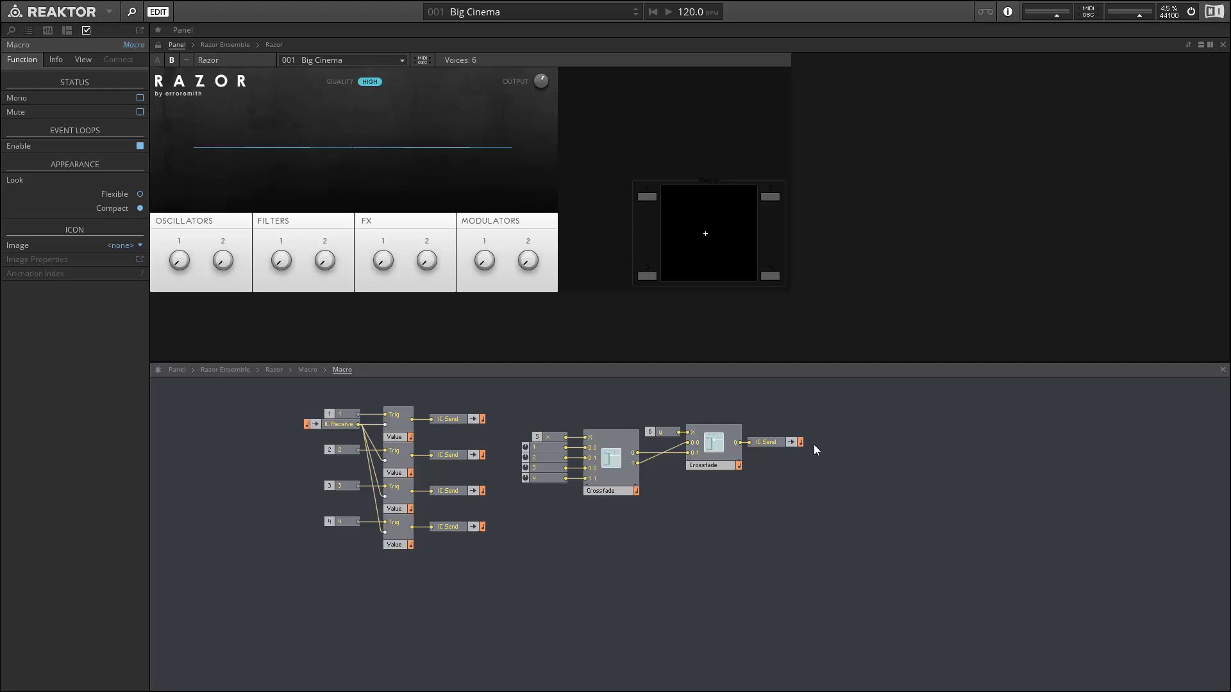
# - Link the seventh macro's IC Receive and final IC Send to the MOD 1 knob
pyautogui.click(327, 425)
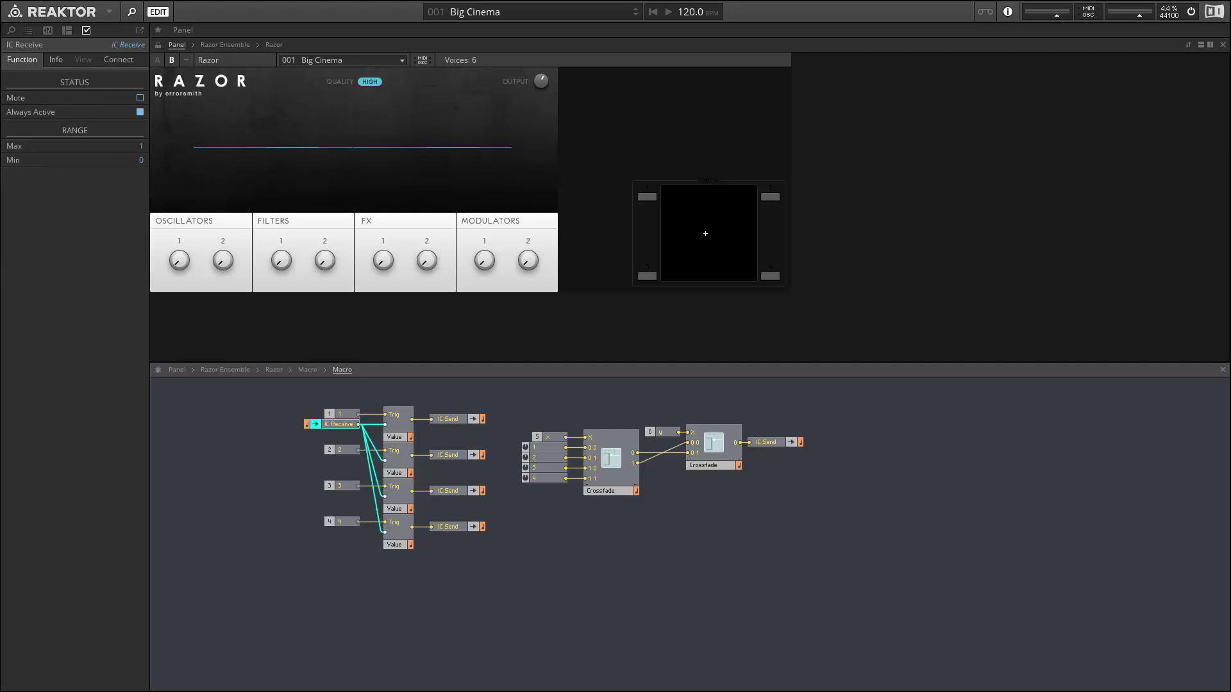
pyautogui.click(128, 61)
pyautogui.click(32, 151)
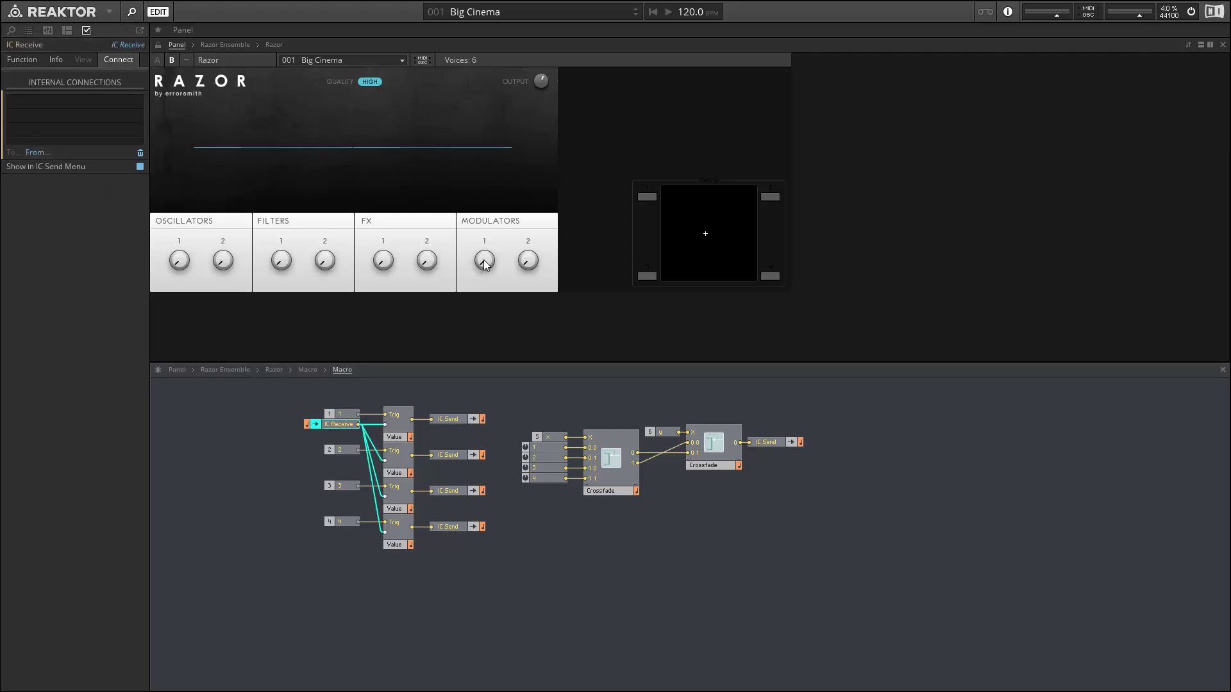
pyautogui.click(426, 262)
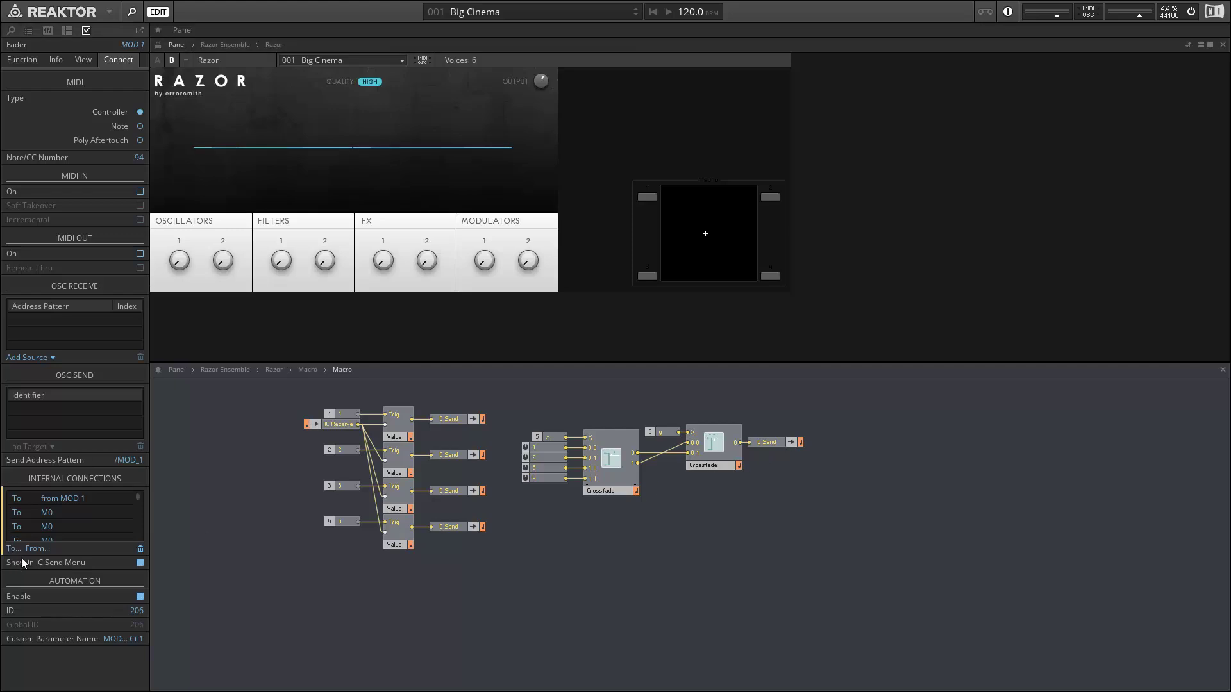
pyautogui.click(791, 443)
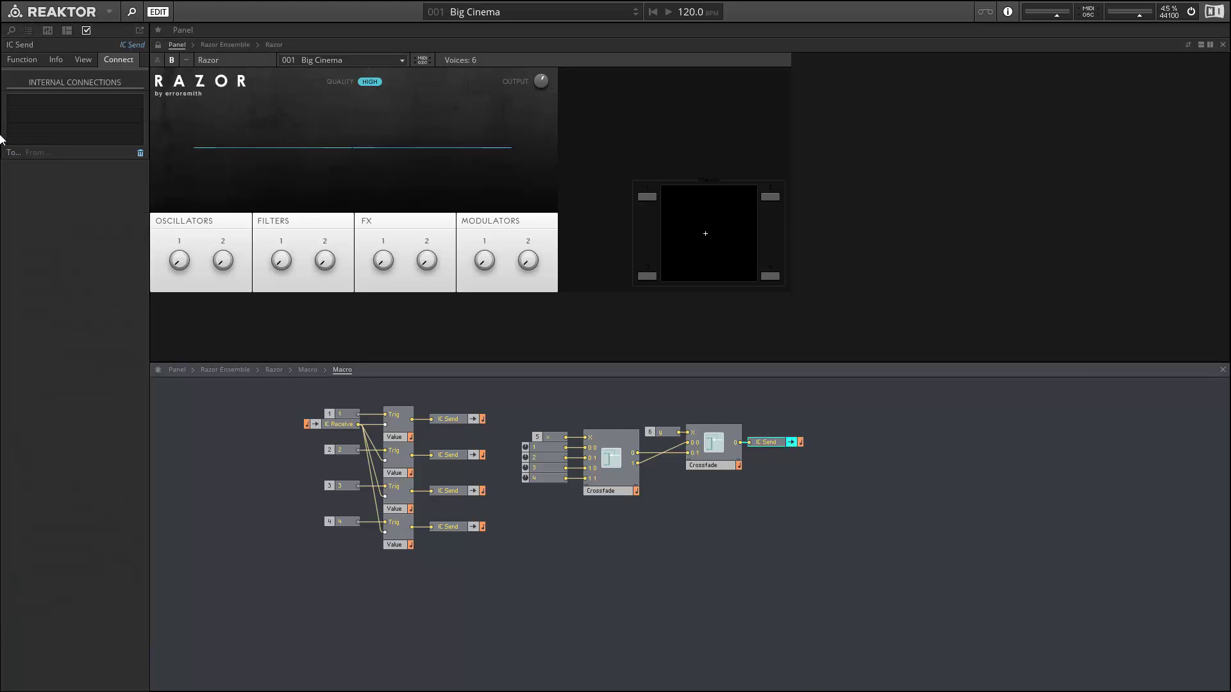
pyautogui.click(9, 153)
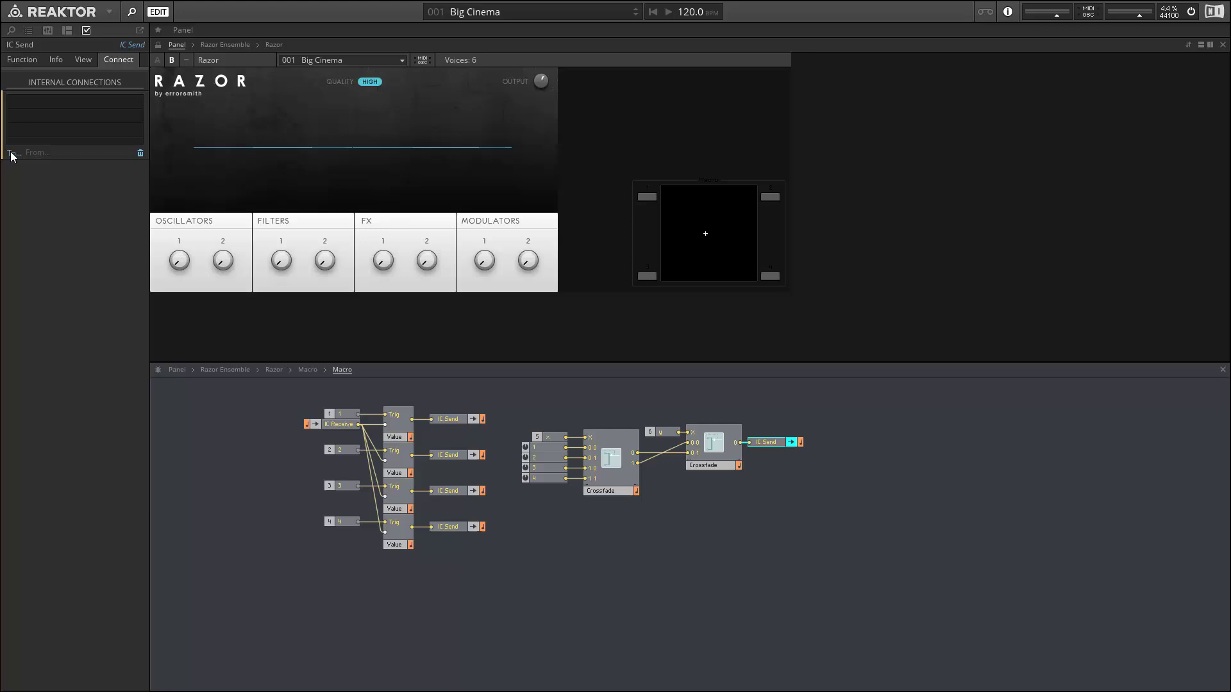
# - Duplicate the seventh macro, place the copy beside it as the eighth macro and open its structure
pyautogui.doubleClick(795, 414)
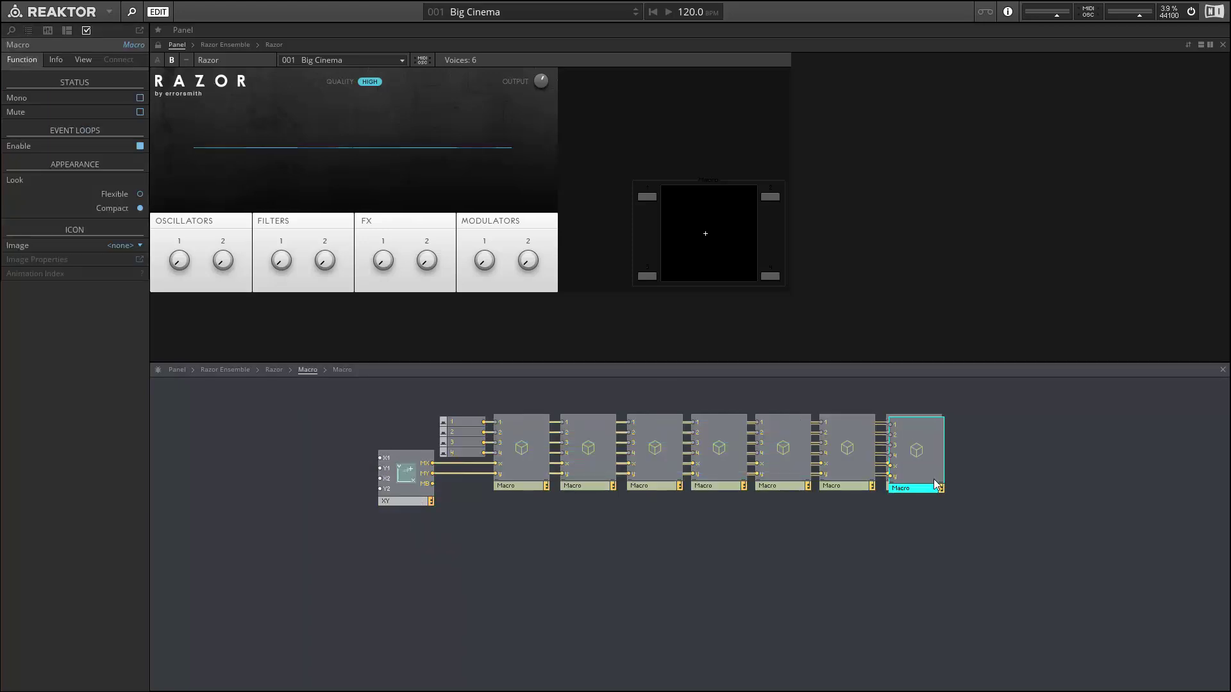
pyautogui.moveTo(933, 479); pyautogui.dragTo(1001, 481)
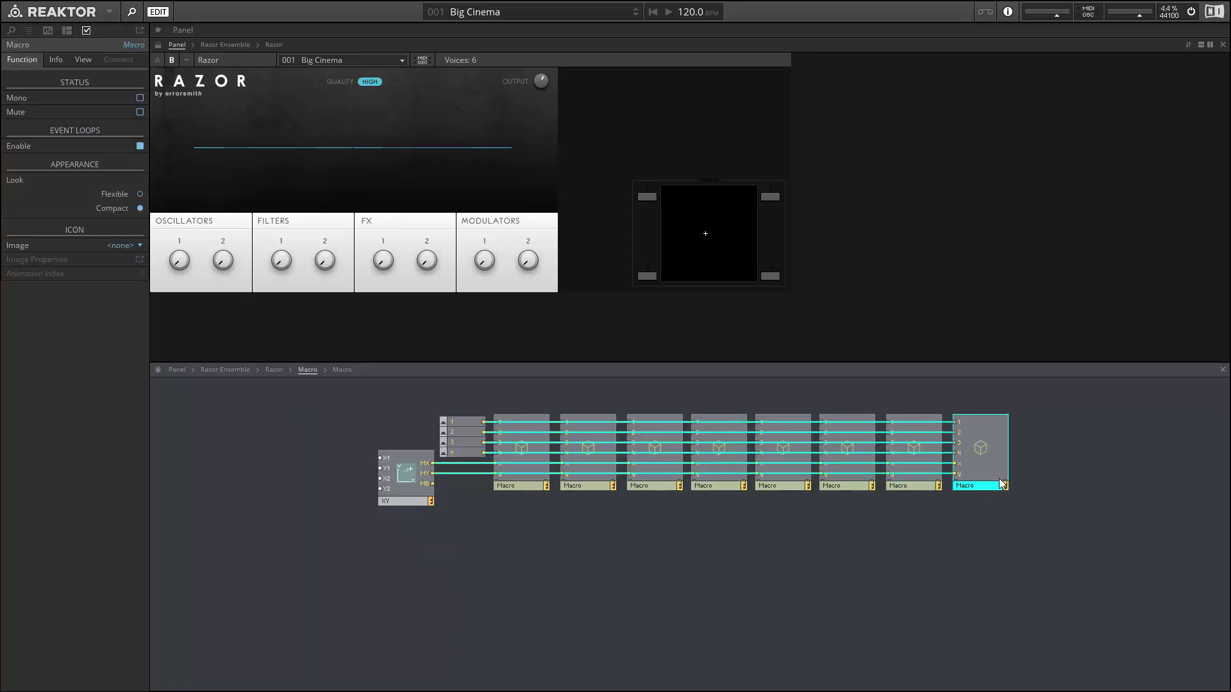
pyautogui.doubleClick(990, 459)
# - Link the eighth macro's IC Receive and final IC Send to the MOD 2 knob, and return to the parent macro's structure
pyautogui.click(325, 423)
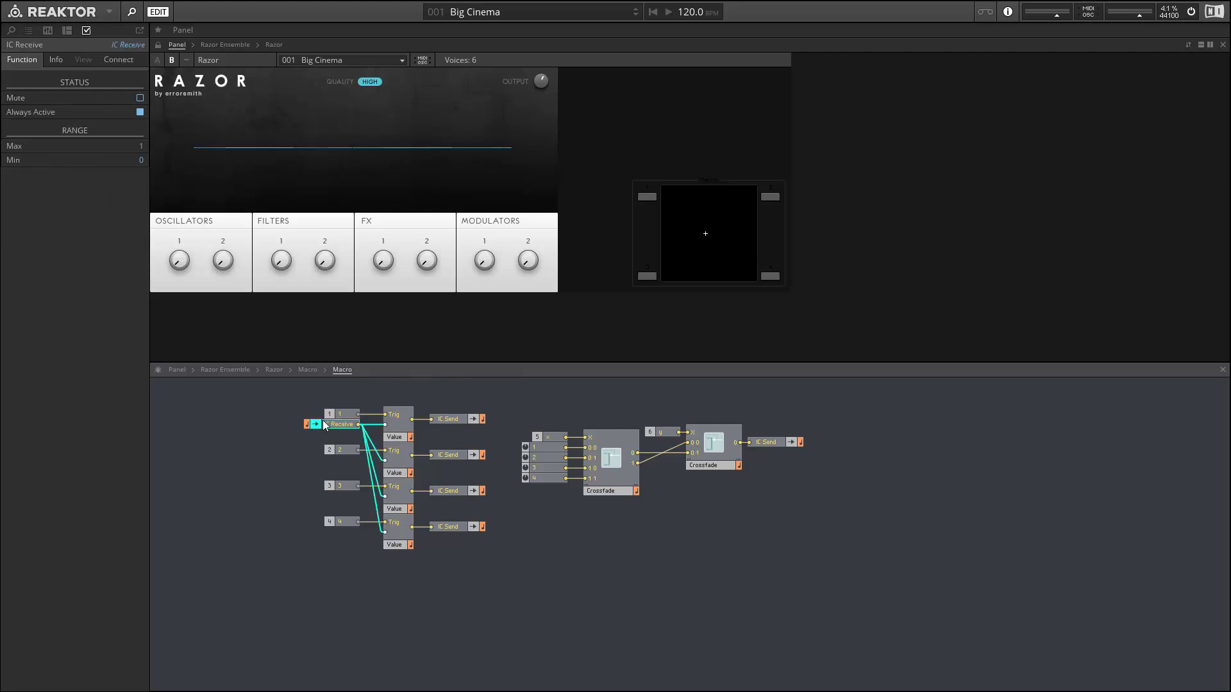
pyautogui.click(119, 58)
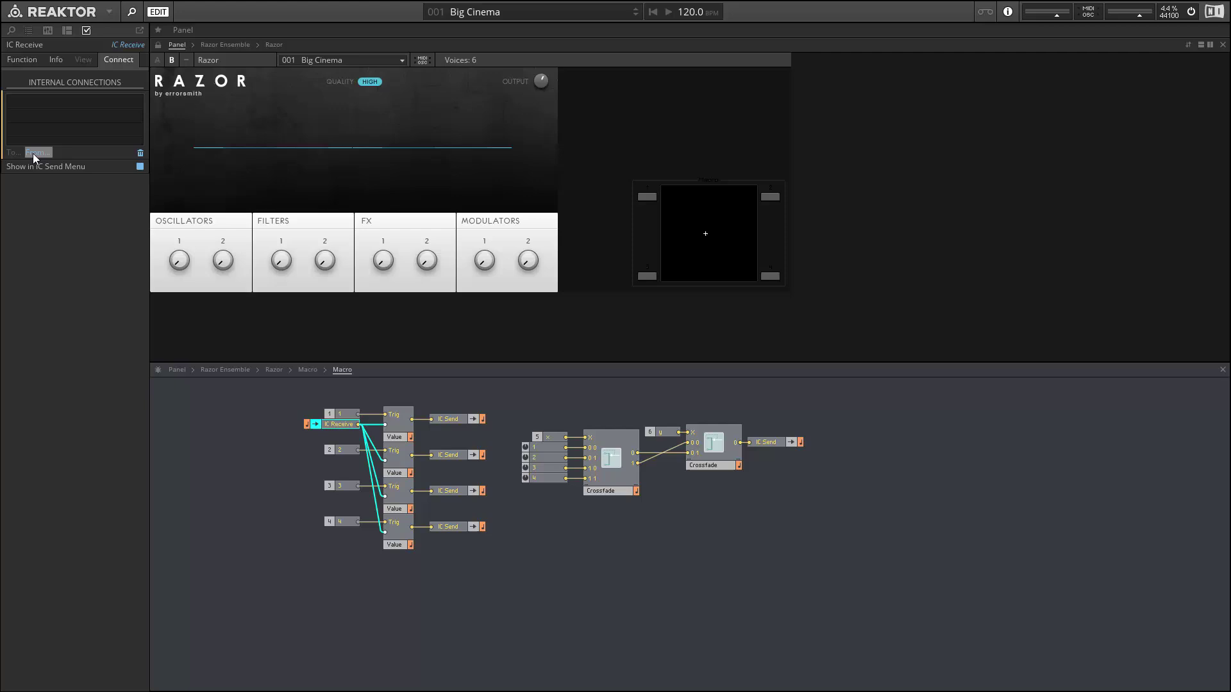
pyautogui.moveTo(32, 152); pyautogui.dragTo(527, 263)
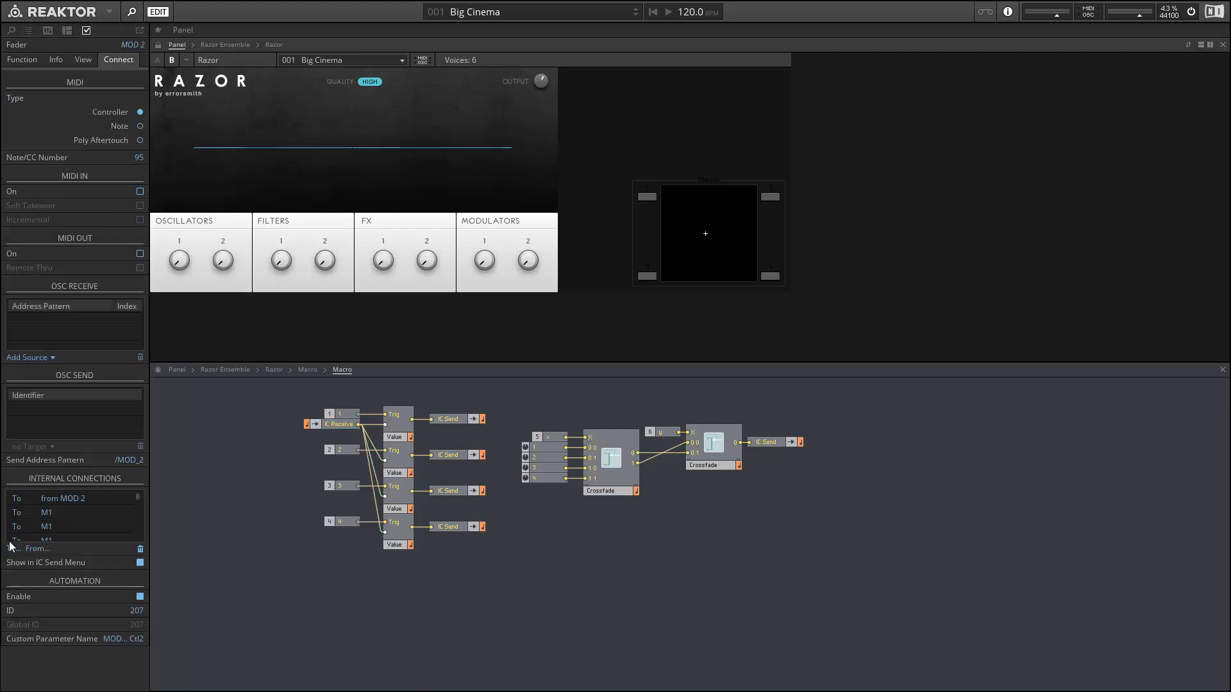
pyautogui.click(767, 442)
pyautogui.click(5, 153)
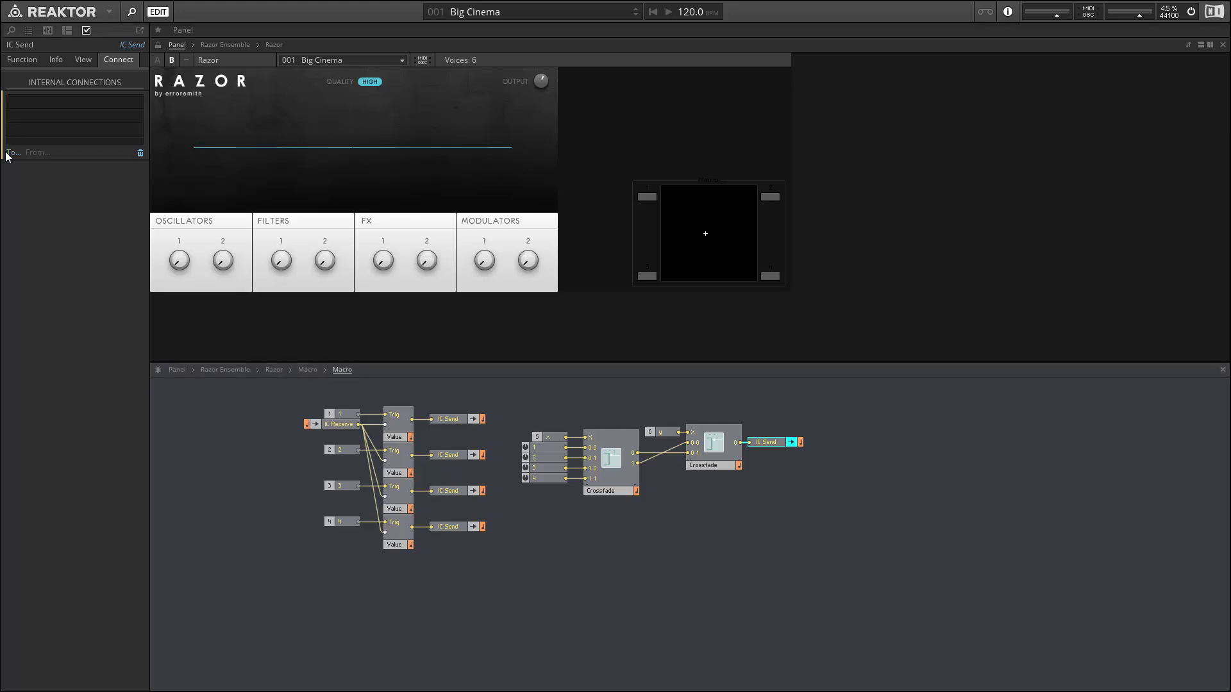
pyautogui.click(10, 154)
pyautogui.click(202, 427)
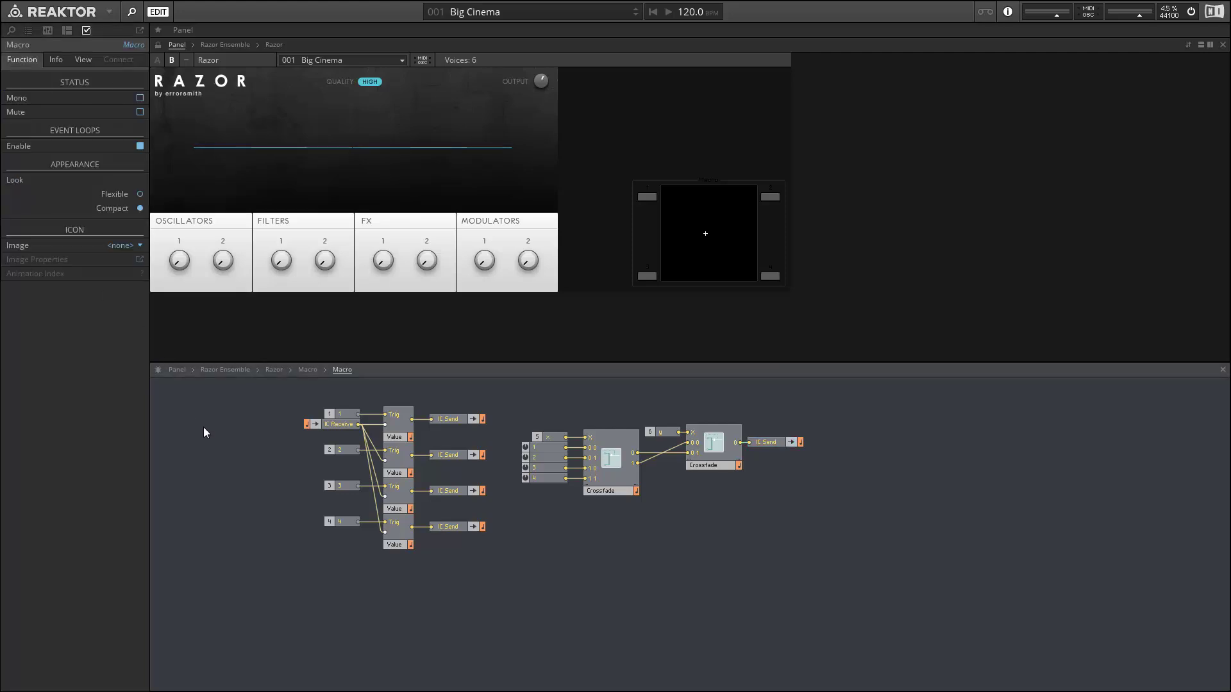
pyautogui.doubleClick(564, 575)
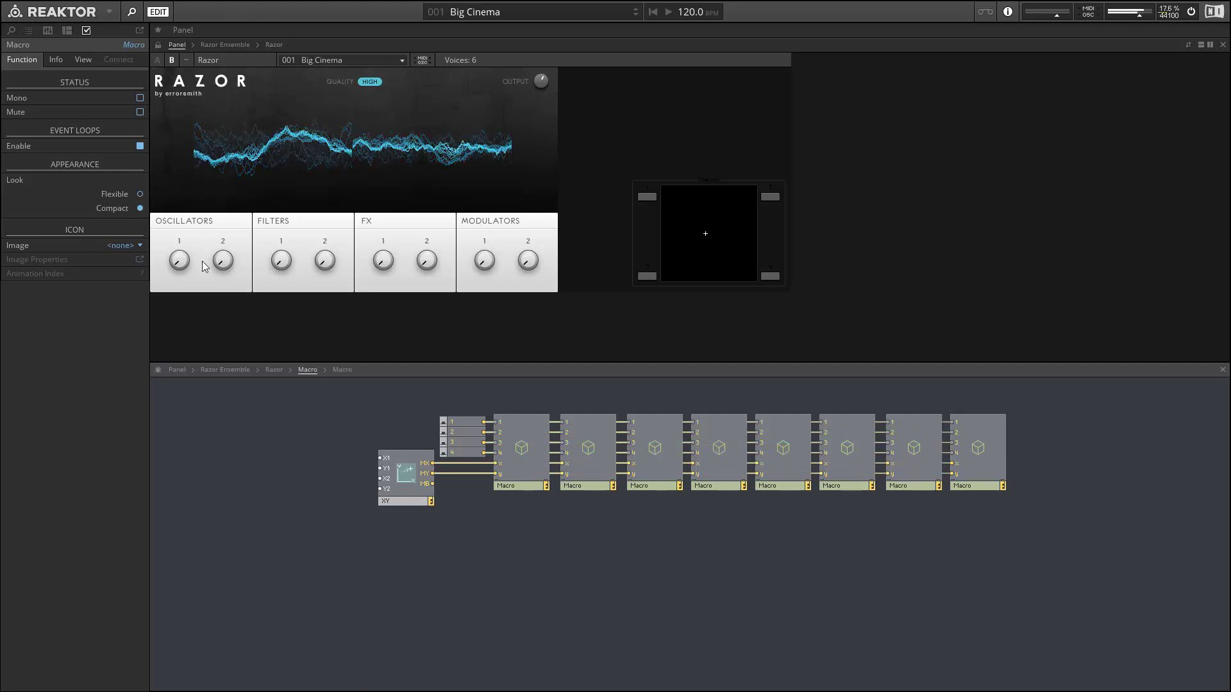
# - Test the morphing by raising Oscillators 2 and FX 1, storing them with trigger 2 and moving the XY pad's cursor
pyautogui.moveTo(222, 260); pyautogui.dragTo(207, 202)
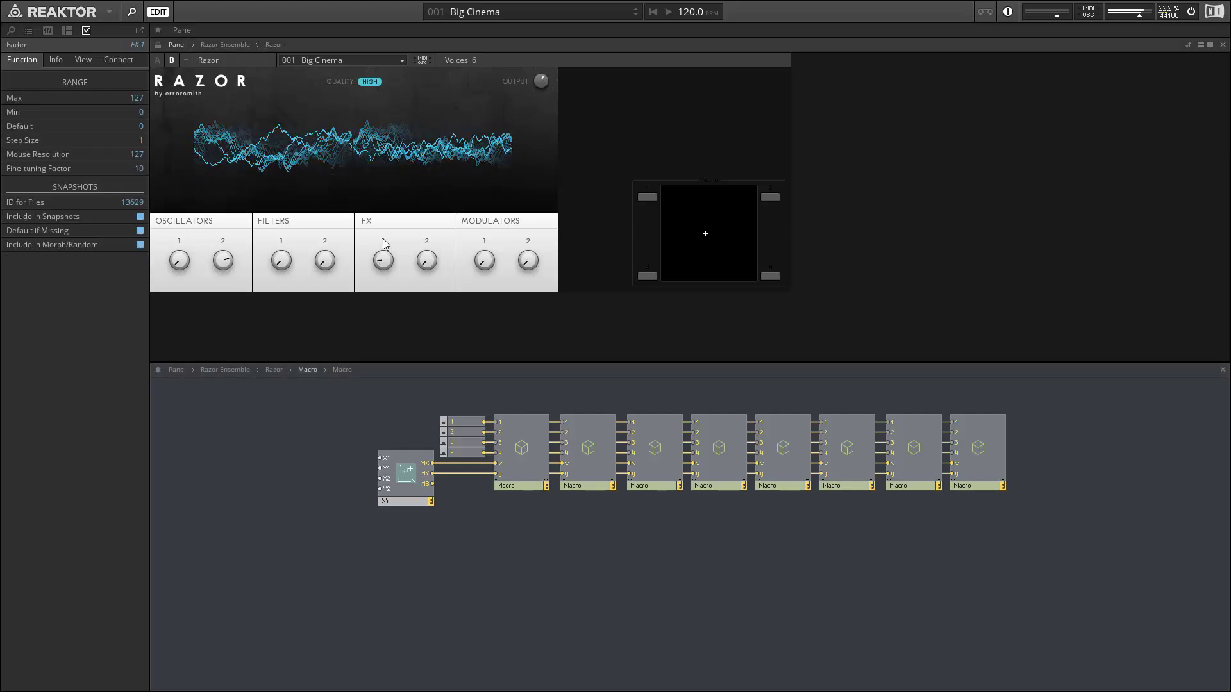
pyautogui.moveTo(383, 241); pyautogui.dragTo(385, 218)
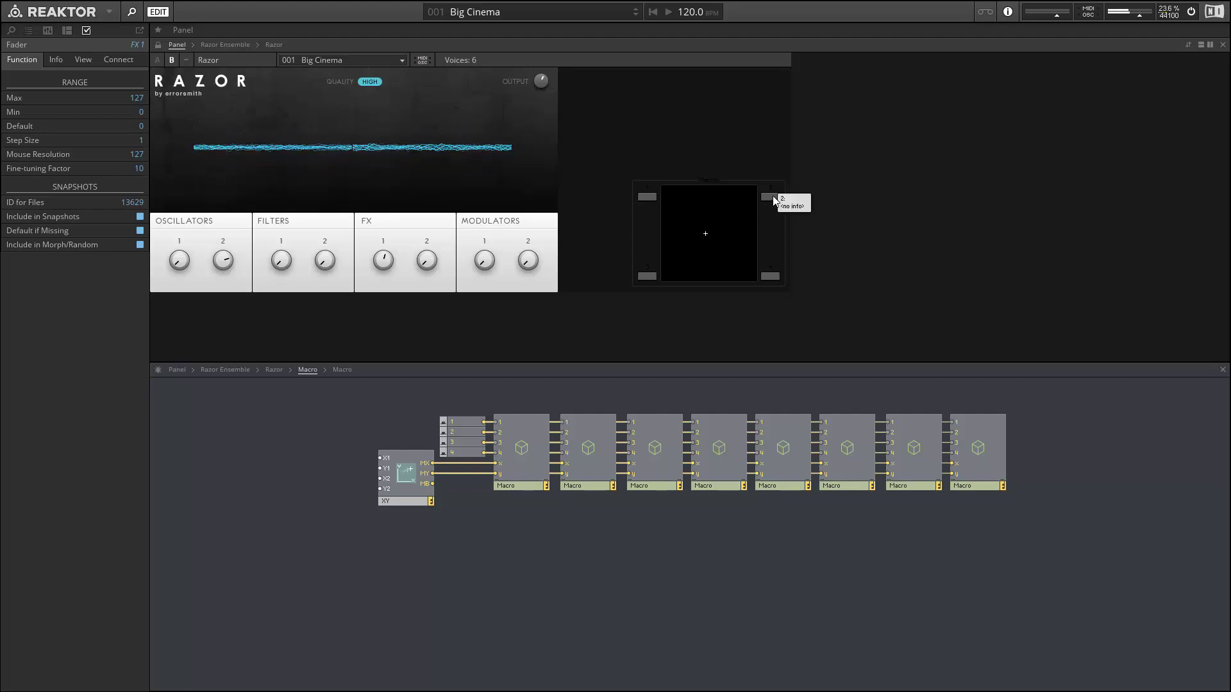
pyautogui.click(770, 196)
pyautogui.click(719, 203)
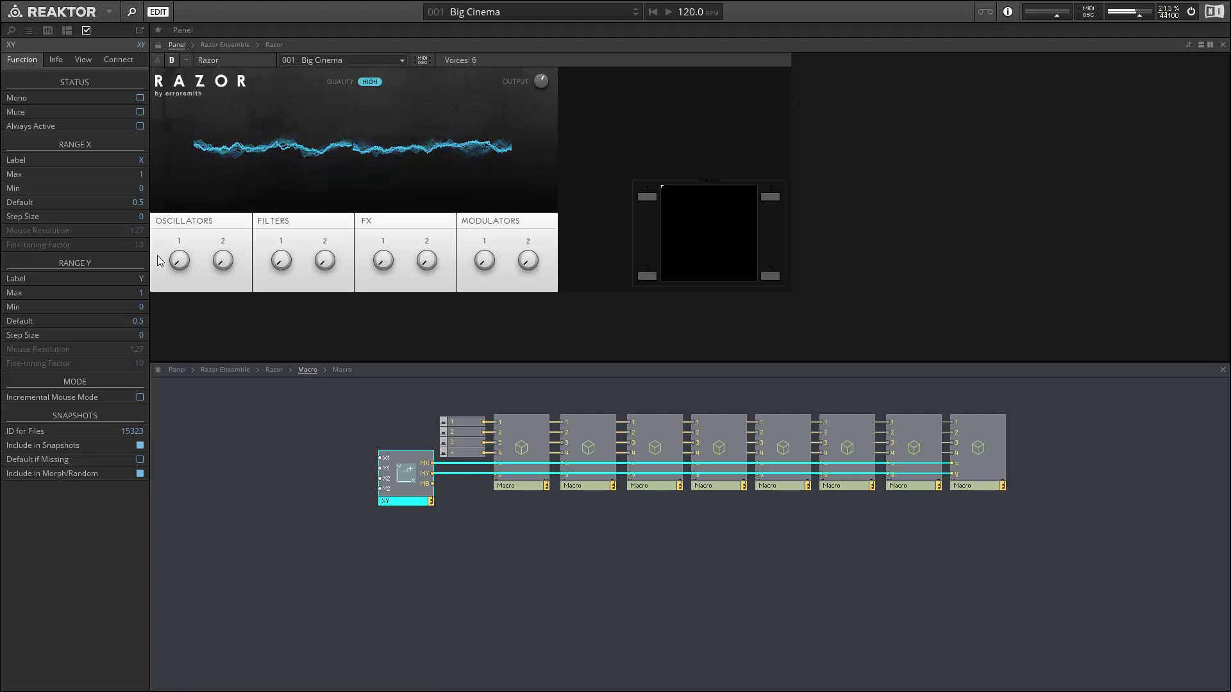
# - Shift all modules down in the structure and move the four trigger buttons to the left of the XY module
pyautogui.moveTo(252, 409); pyautogui.dragTo(1053, 555)
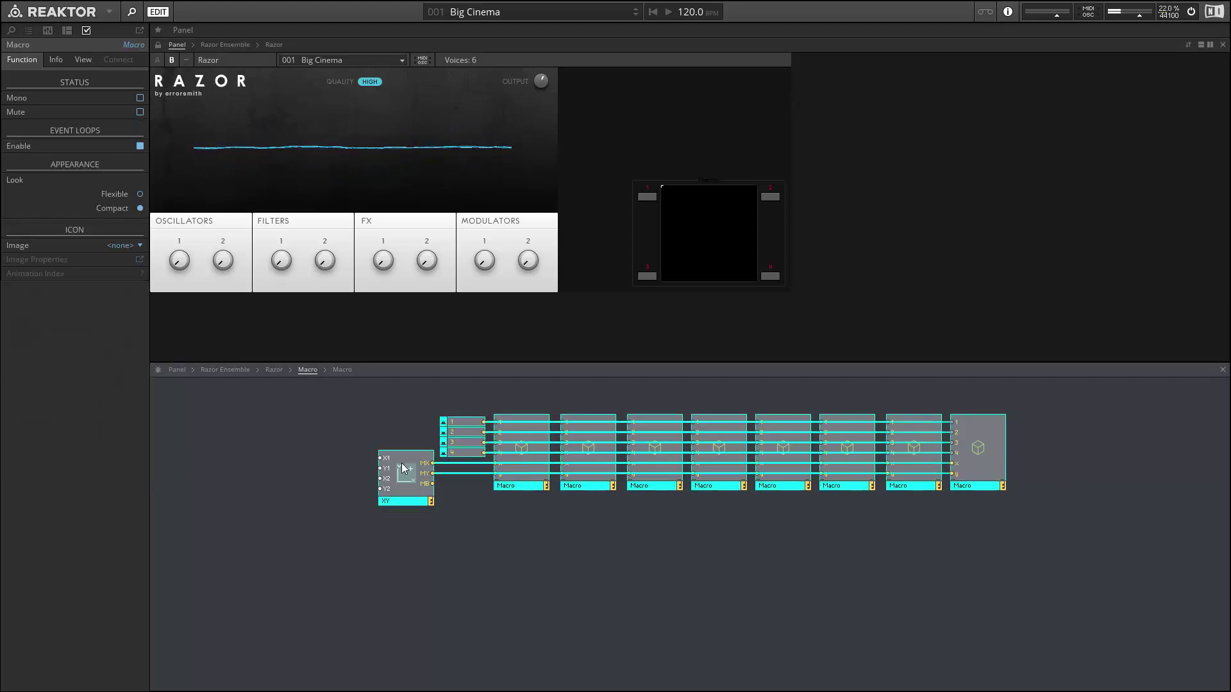
pyautogui.moveTo(401, 462); pyautogui.dragTo(316, 552)
pyautogui.click(398, 595)
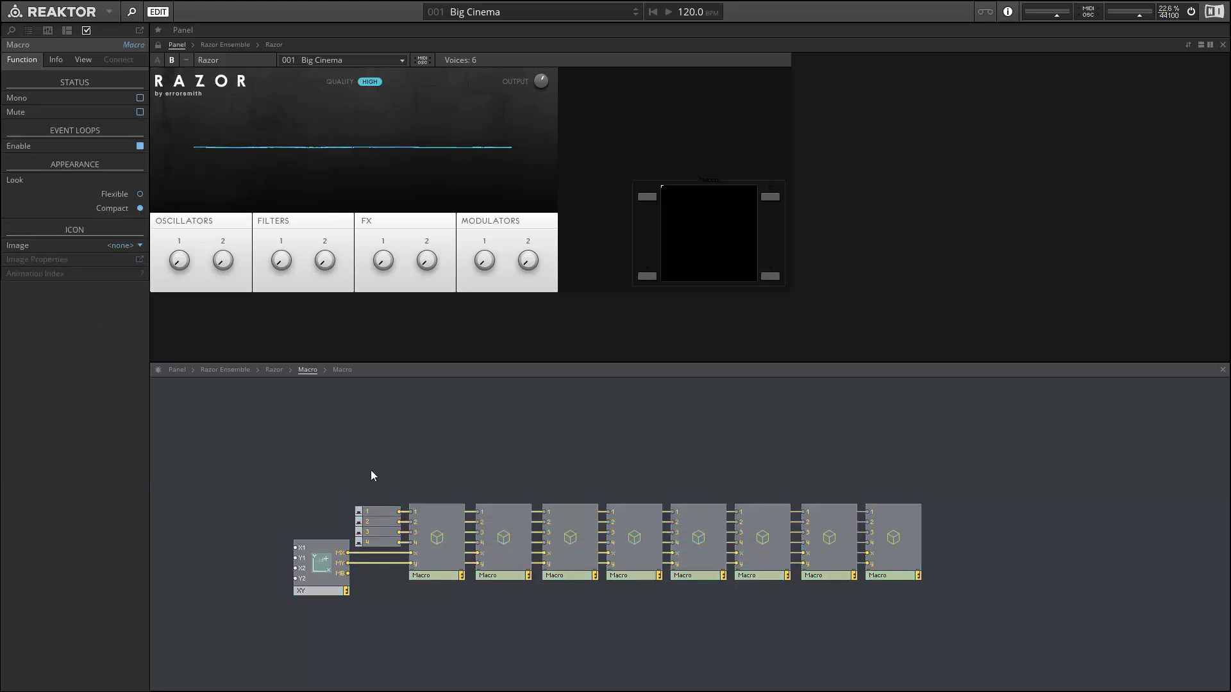
pyautogui.moveTo(370, 475); pyautogui.dragTo(232, 537)
pyautogui.click(293, 414)
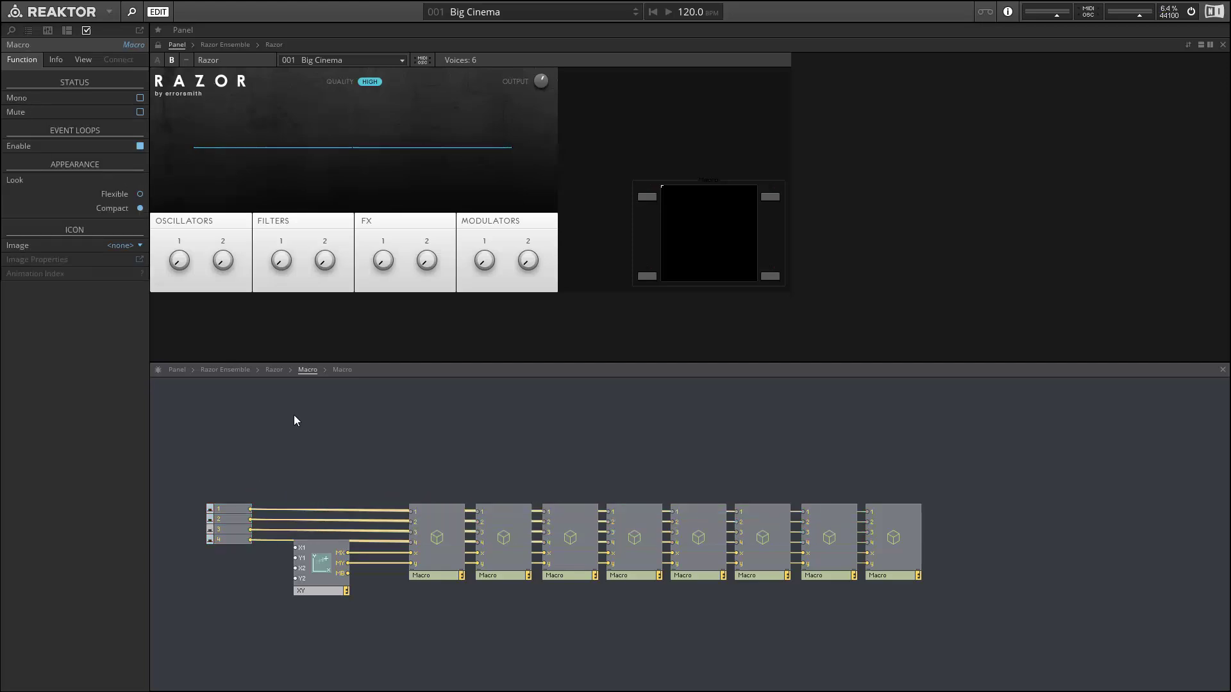
# - Insert a Snapshot module in the empty area above the XY module
pyautogui.doubleClick(318, 407)
pyautogui.write('xnap')
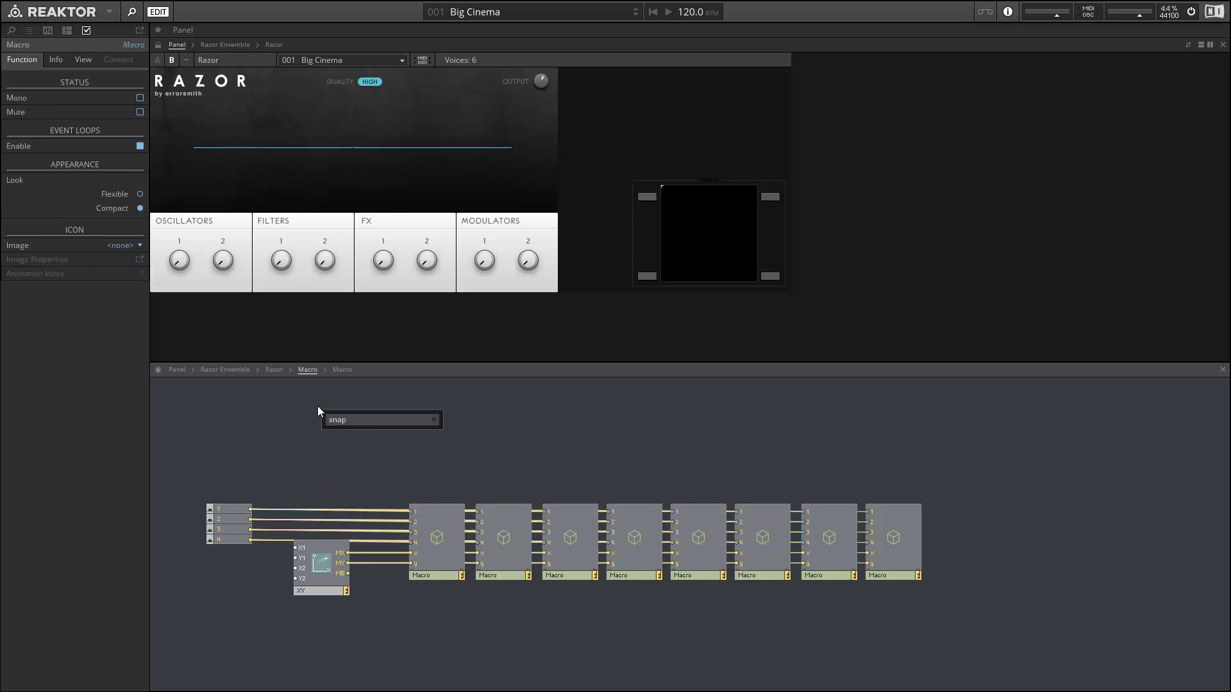
pyautogui.press('BackSpace')
pyautogui.press('BackSpace')
pyautogui.write('snap')
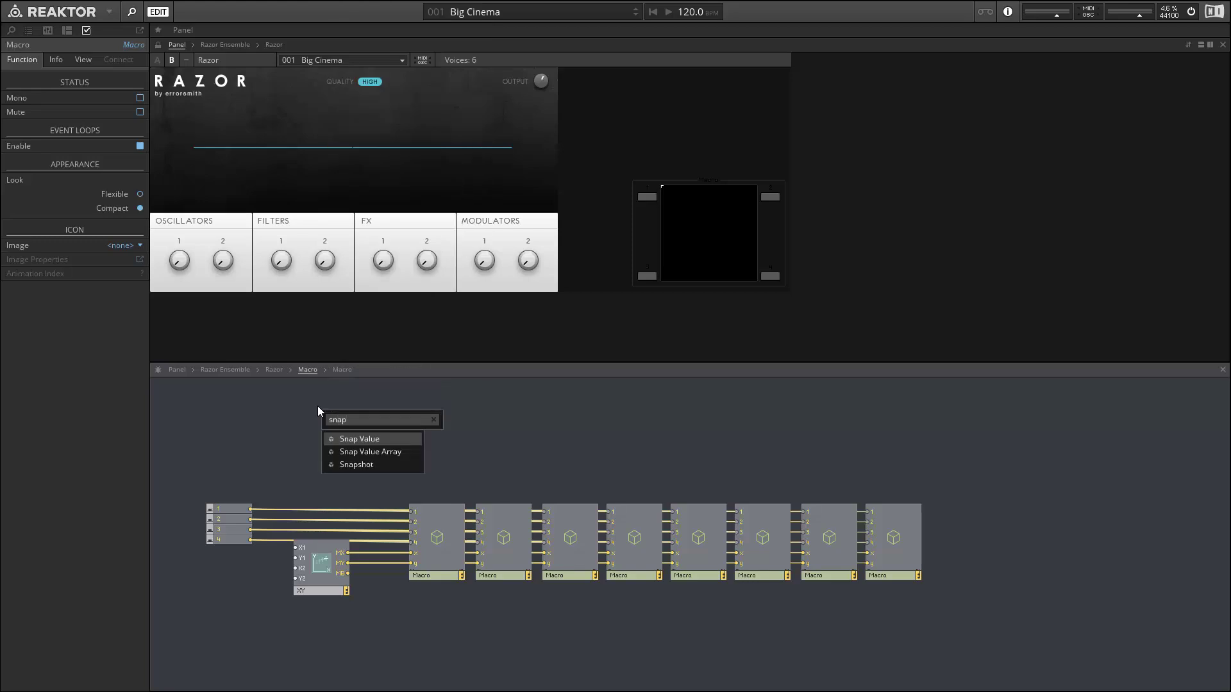
pyautogui.press('Down')
pyautogui.press('Down')
pyautogui.press('Return')
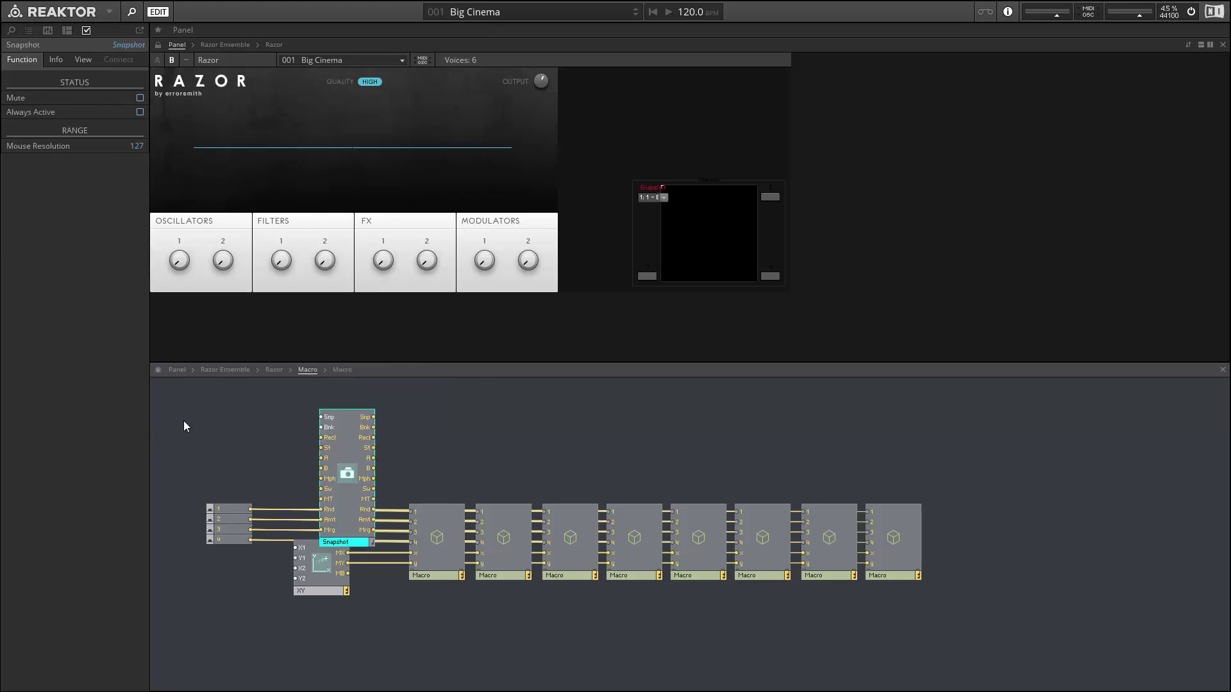
# - Shift the trigger buttons, XY module and eight macros to the right, and place the Snapshot module to the left of the trigger buttons
pyautogui.moveTo(184, 427); pyautogui.dragTo(980, 609)
pyautogui.moveTo(909, 582); pyautogui.dragTo(1058, 582)
pyautogui.click(853, 642)
pyautogui.moveTo(497, 507); pyautogui.dragTo(271, 515)
# - Turn off the Snapshot module's visibility on the instrument panel
pyautogui.click(83, 59)
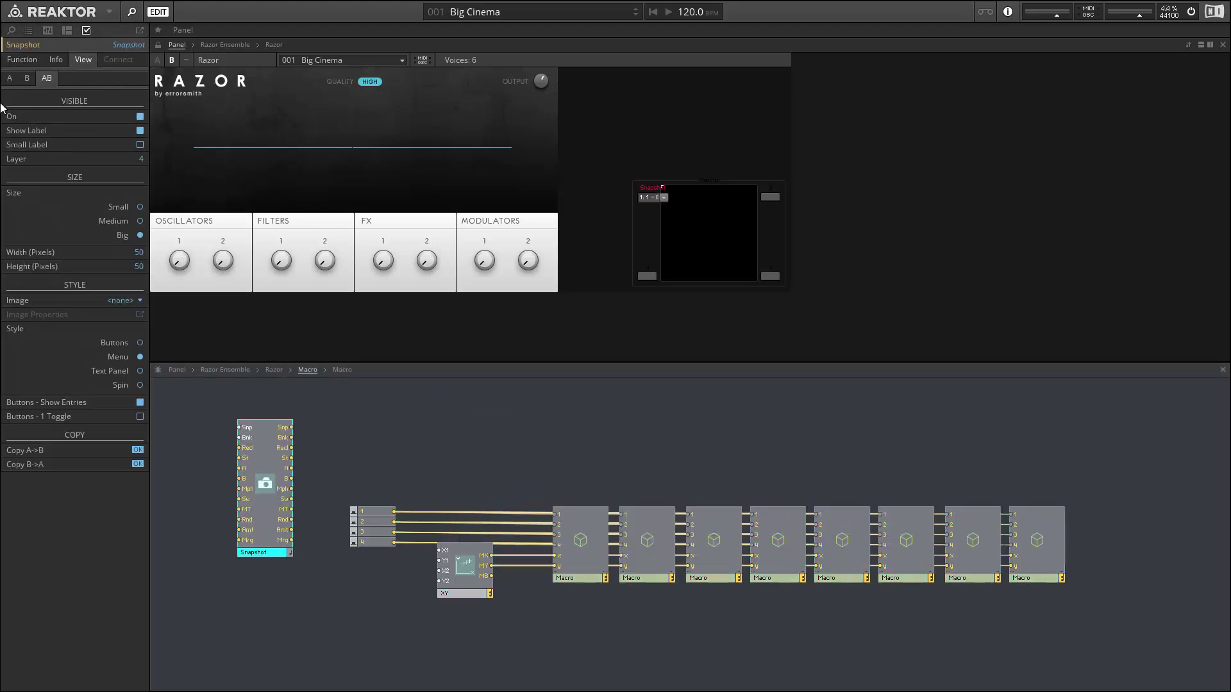
pyautogui.click(140, 116)
pyautogui.click(321, 451)
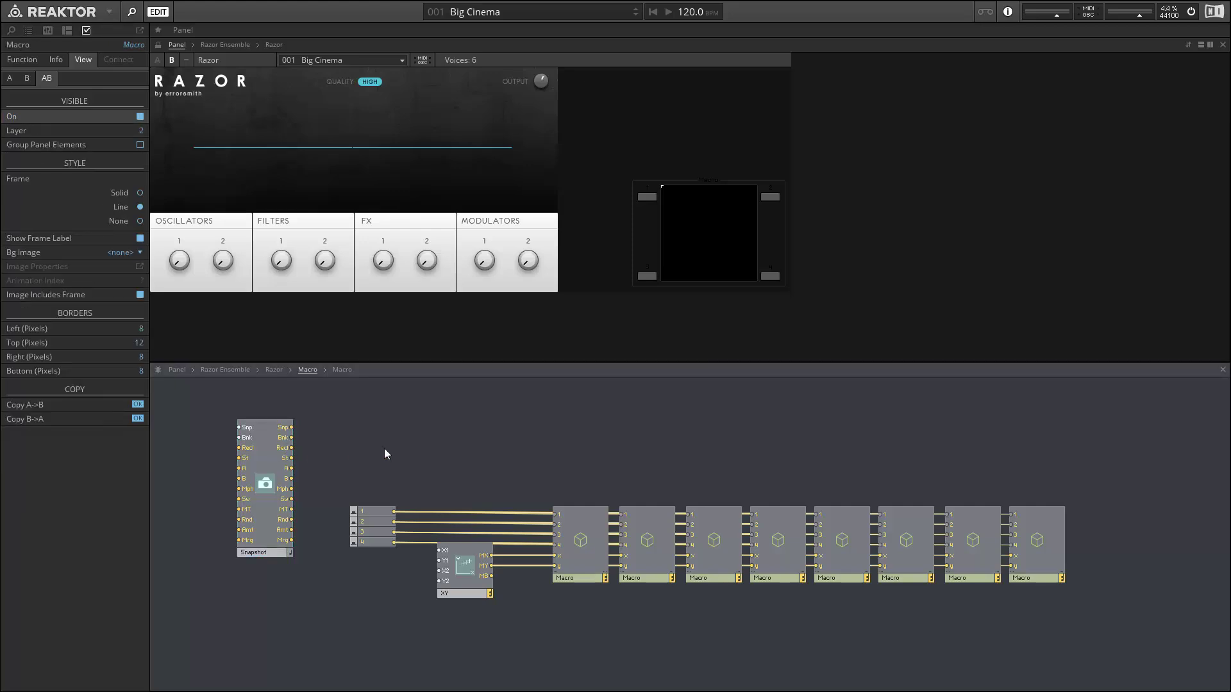
# - Move the four trigger buttons slightly left and insert a Hold module above them, beside the Snapshot module
pyautogui.moveTo(341, 474); pyautogui.dragTo(346, 544)
pyautogui.click(348, 490)
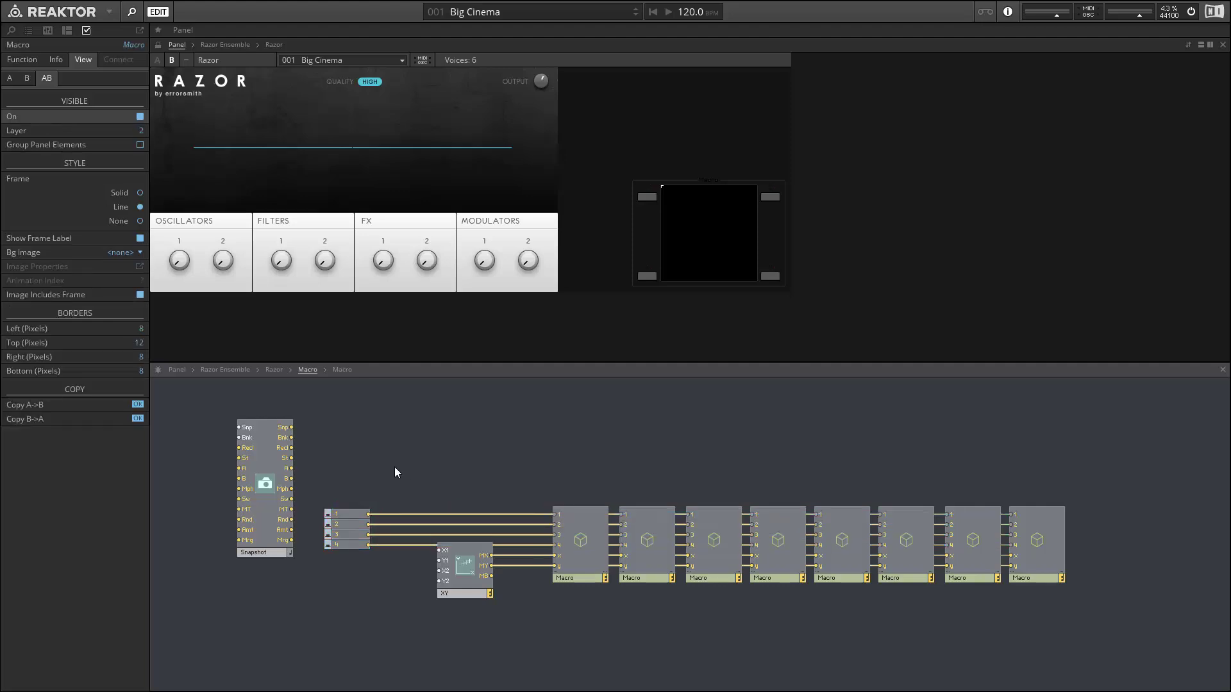
pyautogui.doubleClick(335, 450)
pyautogui.write('hold')
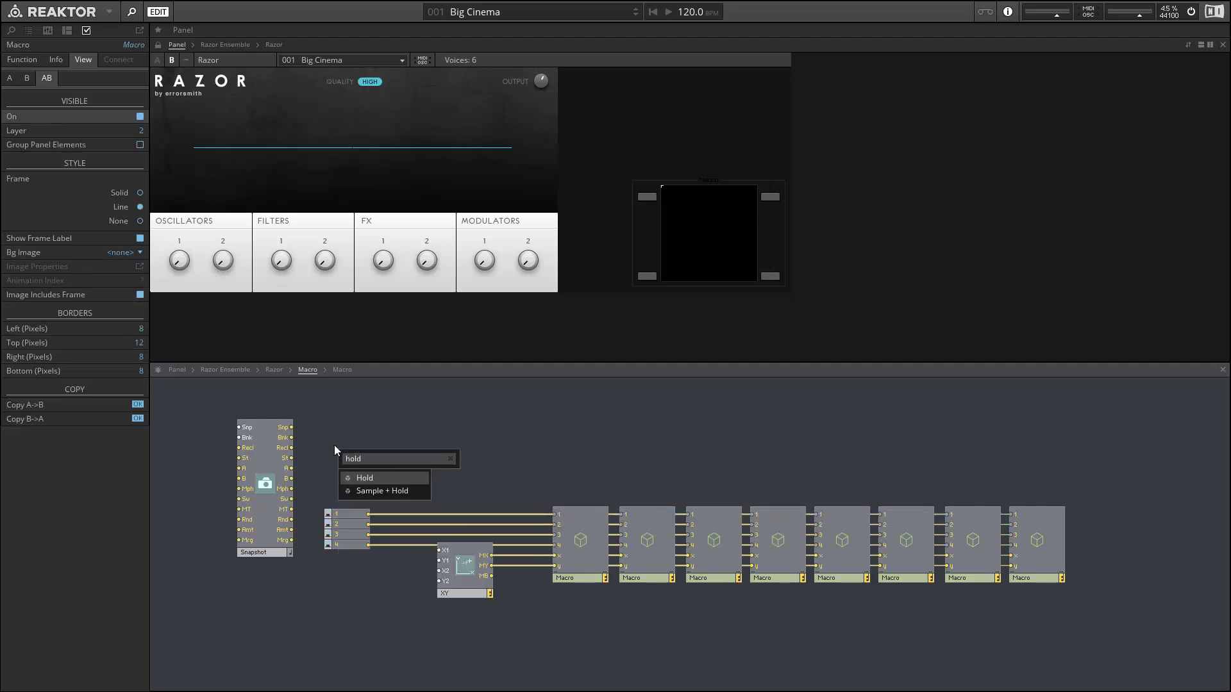
pyautogui.press('Return')
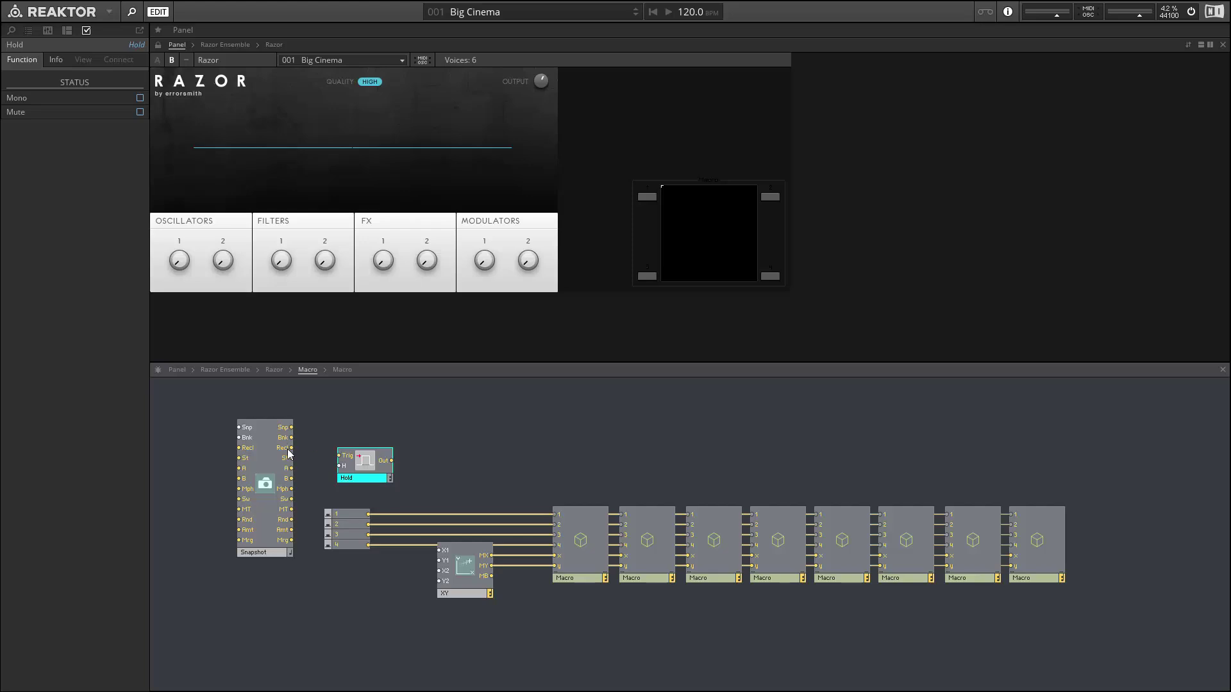
# - Connect the Snapshot's Recl output to the Hold's Trig input and add a constant of 300 at the Hold's H input
pyautogui.moveTo(337, 446); pyautogui.dragTo(386, 466)
pyautogui.rightClick(375, 466)
pyautogui.click(423, 479)
pyautogui.moveTo(386, 466); pyautogui.dragTo(372, 471)
pyautogui.click(493, 409)
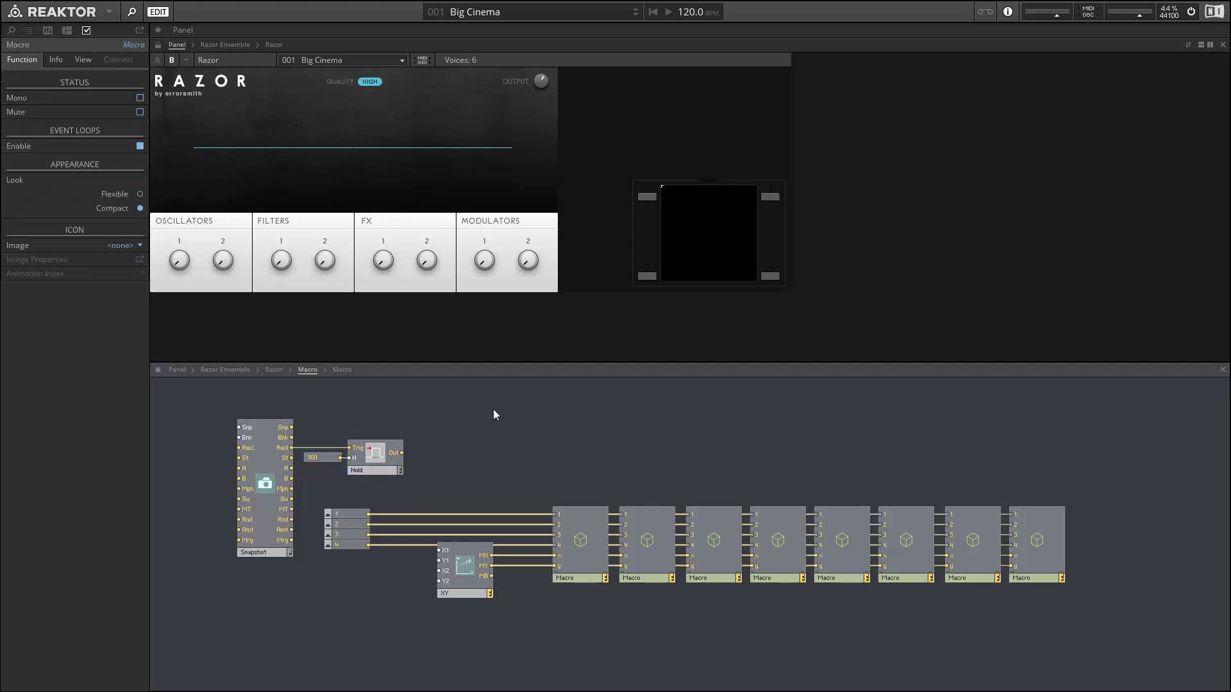
# - Insert a Router module to the right of the Hold and connect the Hold's output to the Router's Ctl input
pyautogui.doubleClick(494, 409)
pyautogui.write('r')
pyautogui.press('BackSpace')
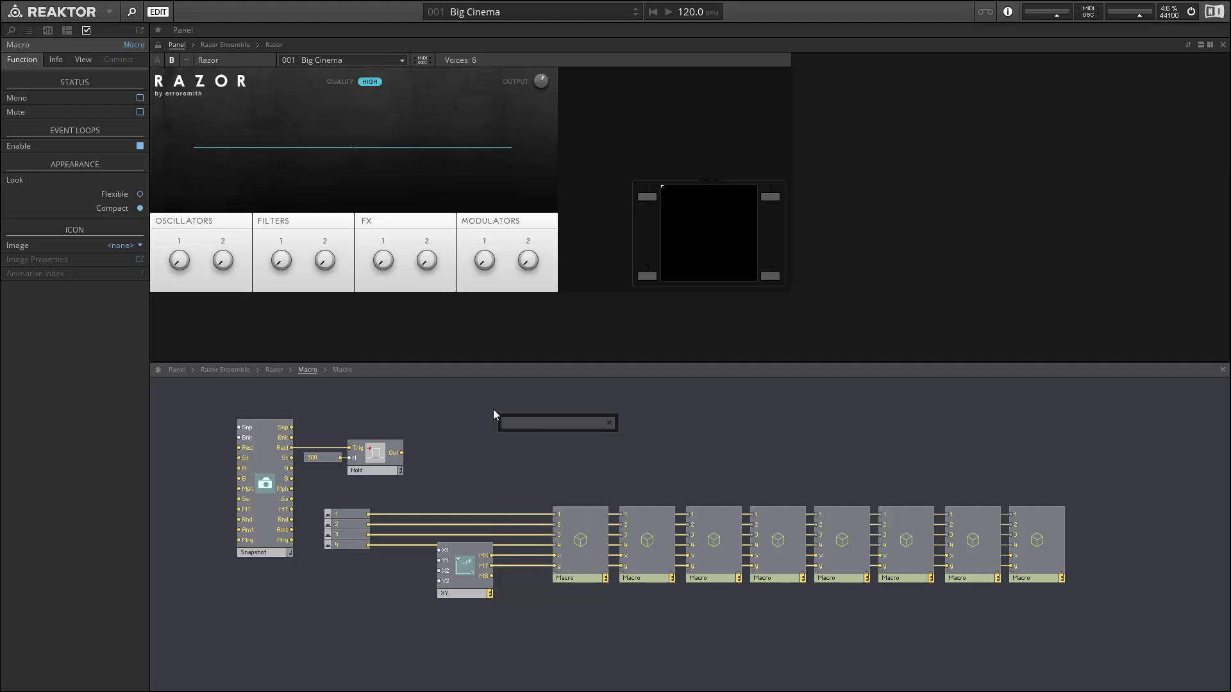
pyautogui.write('router')
pyautogui.press('Down')
pyautogui.press('Down')
pyautogui.press('Return')
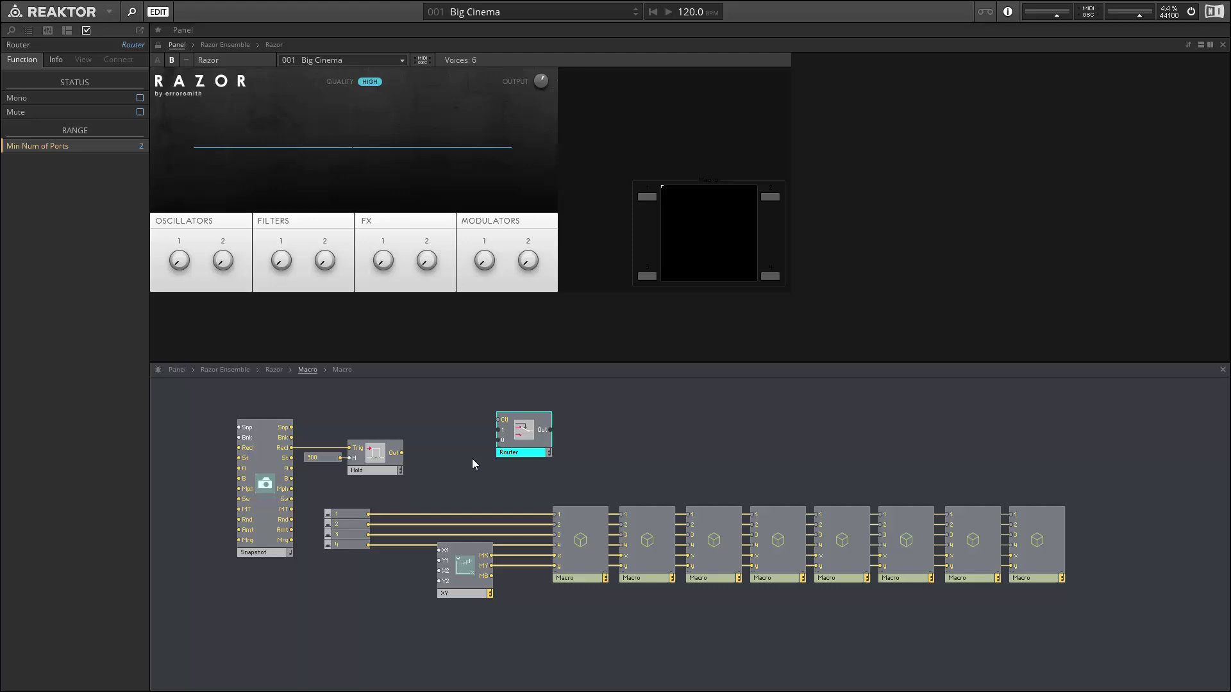
pyautogui.moveTo(500, 427); pyautogui.dragTo(414, 452)
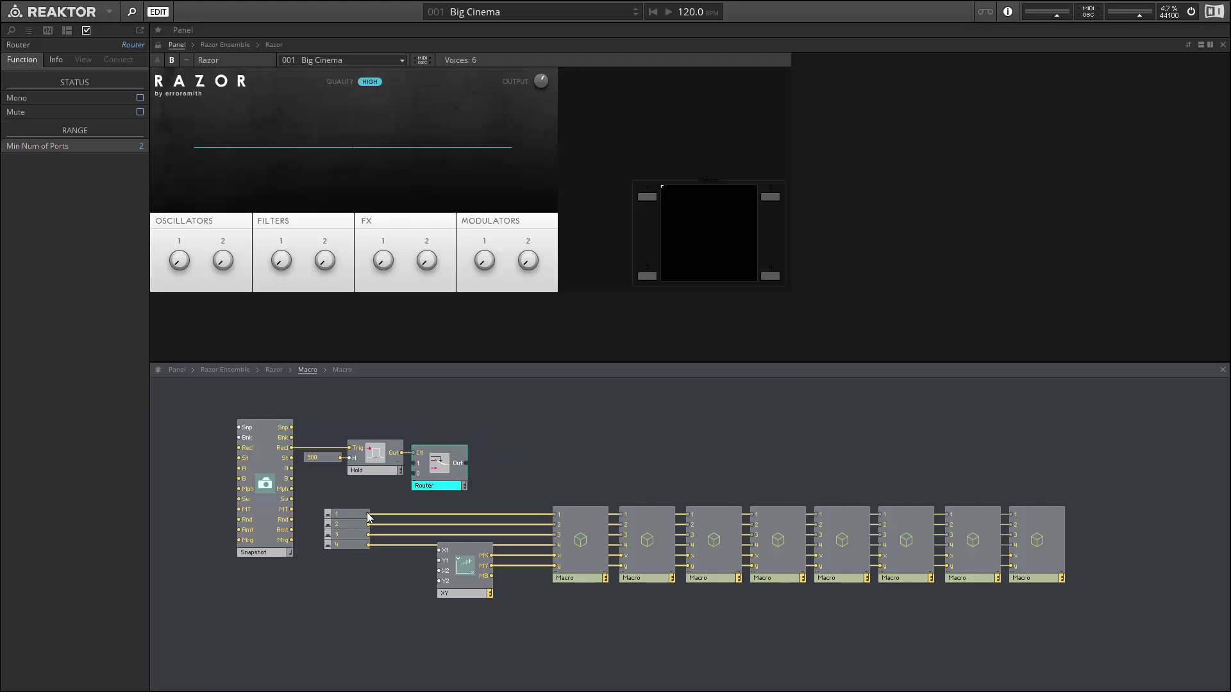
# - Route trigger 1 through the Router's 0 input and connect the Router's output to input 1 of all eight macros
pyautogui.moveTo(368, 514); pyautogui.dragTo(557, 514)
pyautogui.moveTo(465, 463); pyautogui.dragTo(620, 515)
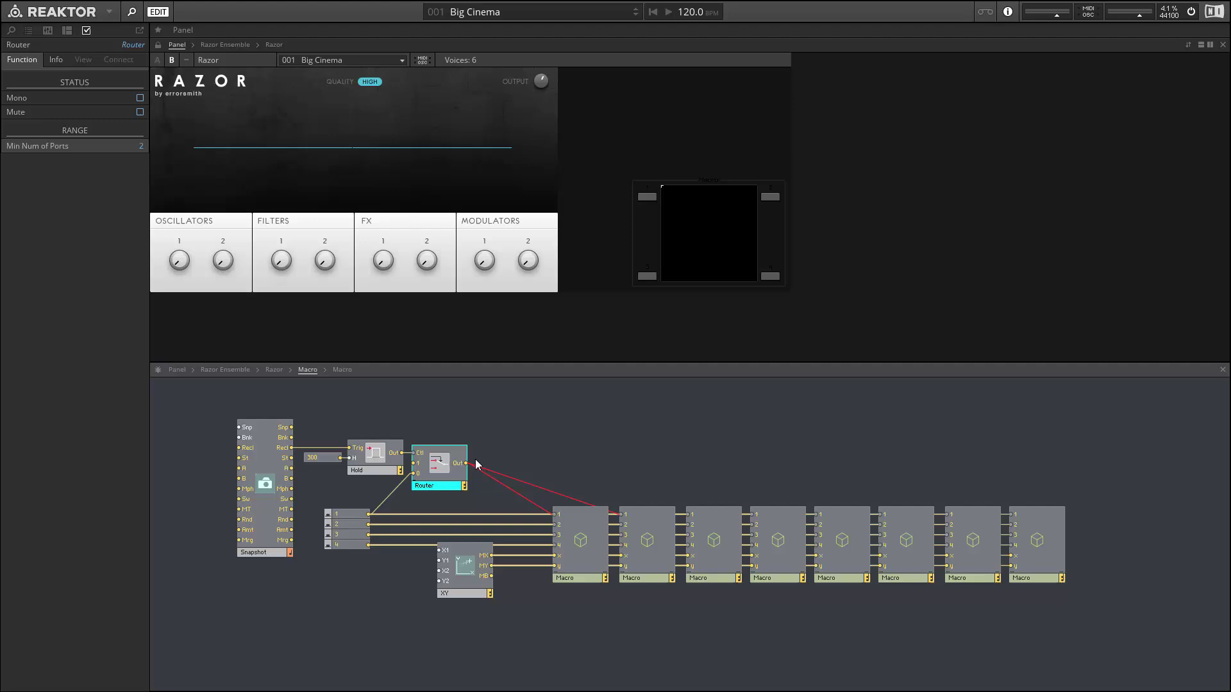
pyautogui.moveTo(466, 463); pyautogui.dragTo(689, 514)
pyautogui.moveTo(466, 464); pyautogui.dragTo(1011, 514)
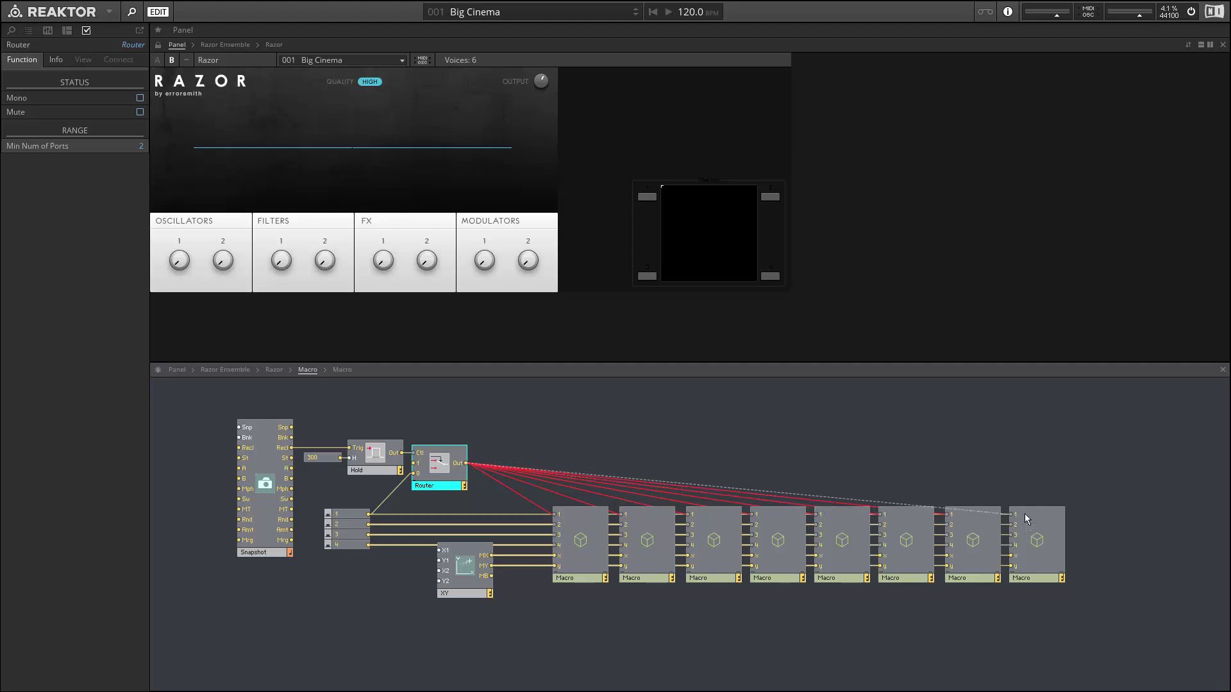
# - Set the Hold and Router modules to Mono and move trigger button 1 directly below the 300 constant
pyautogui.moveTo(522, 432); pyautogui.dragTo(378, 470)
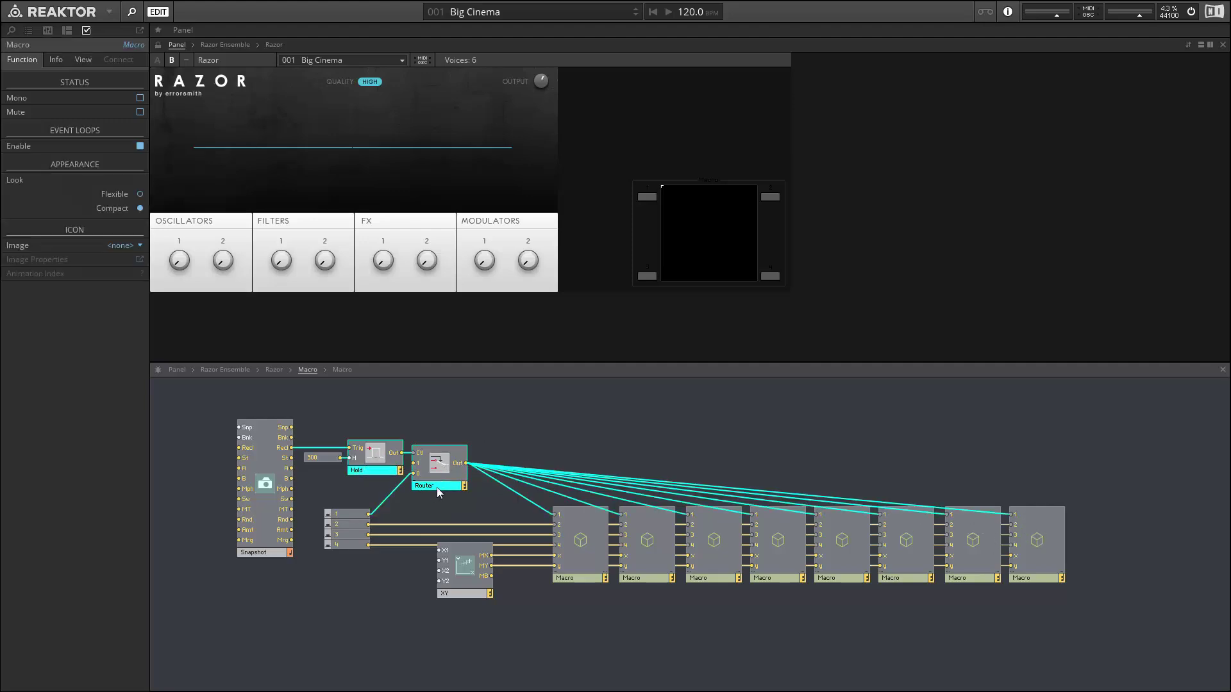
pyautogui.rightClick(439, 483)
pyautogui.click(461, 505)
pyautogui.moveTo(346, 516); pyautogui.dragTo(319, 474)
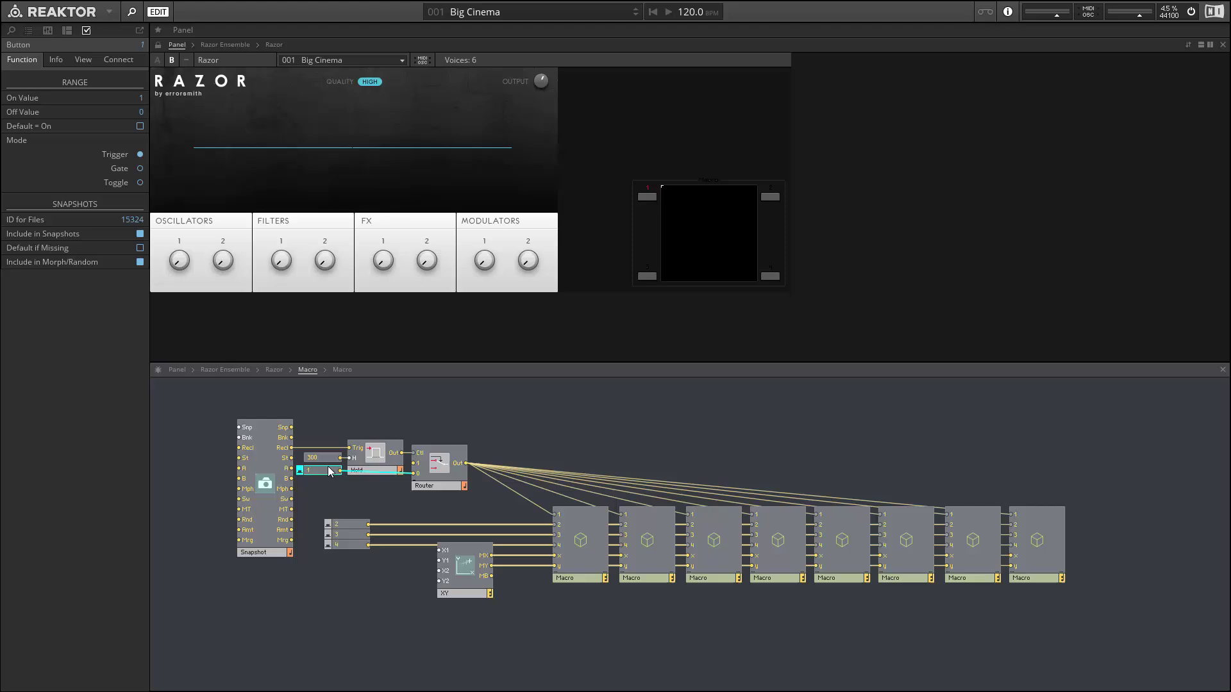
pyautogui.moveTo(329, 471); pyautogui.dragTo(327, 471)
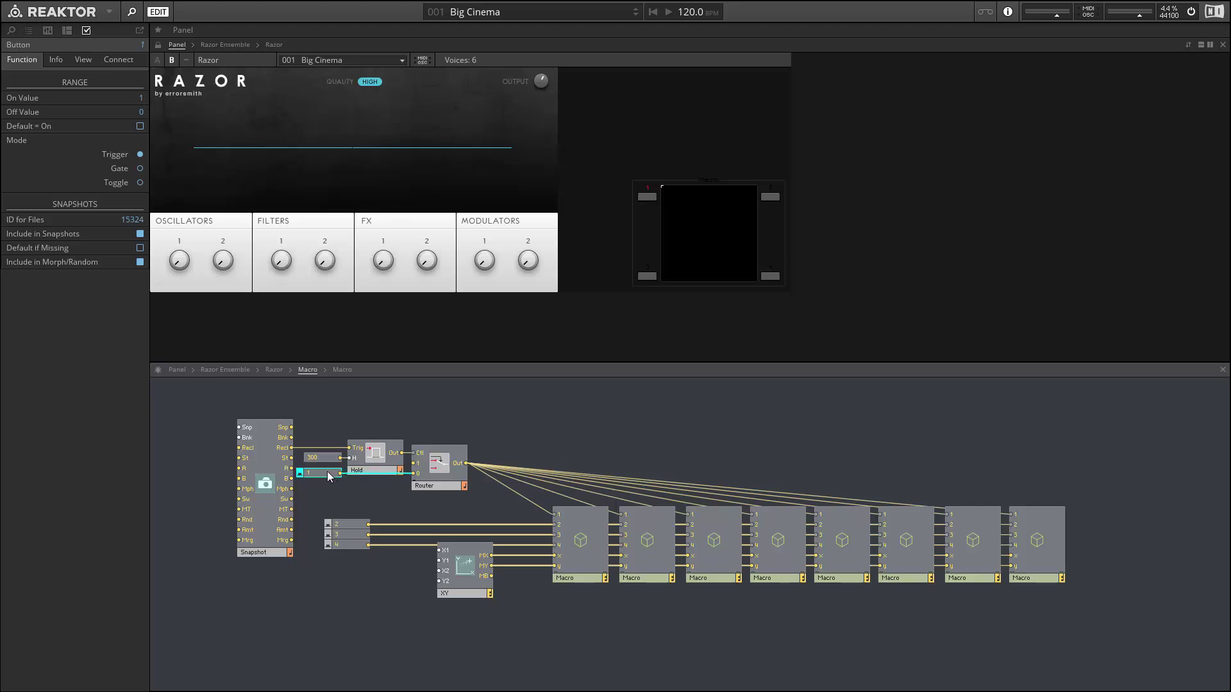
# - Duplicate the Router, feed trigger 2 into the copy's 0 input and connect its output to input 2 of all eight macros
pyautogui.click(452, 488)
pyautogui.moveTo(452, 487); pyautogui.dragTo(529, 510)
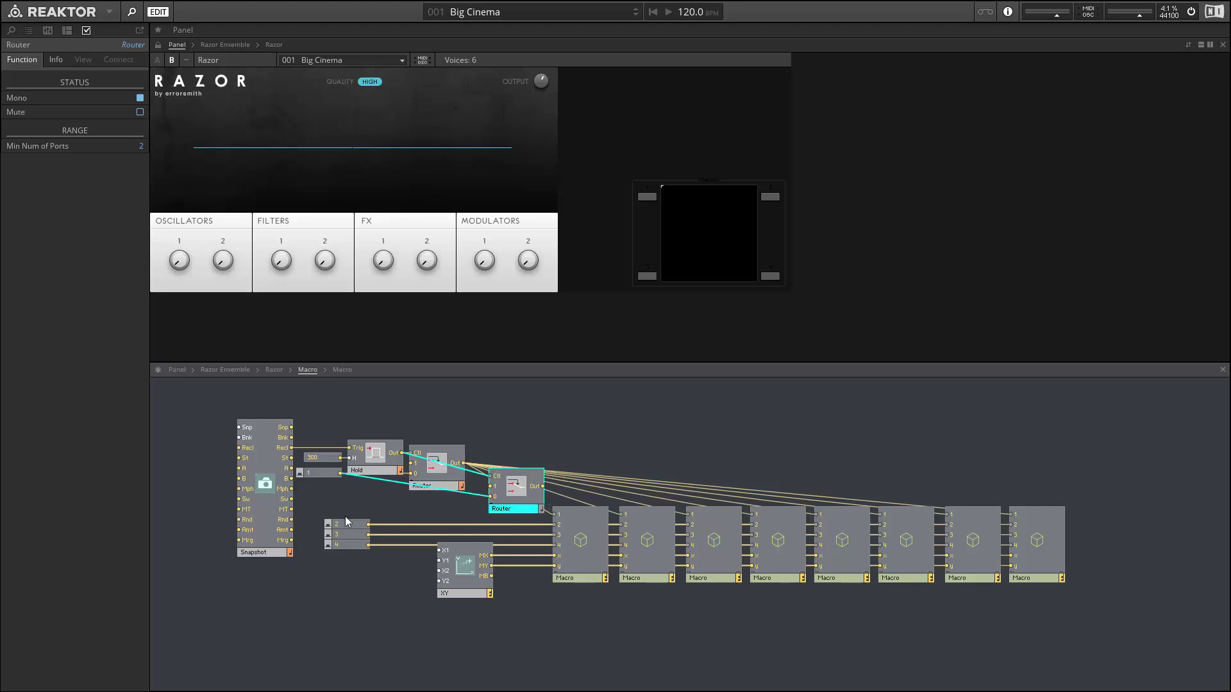
pyautogui.moveTo(370, 527); pyautogui.dragTo(629, 525)
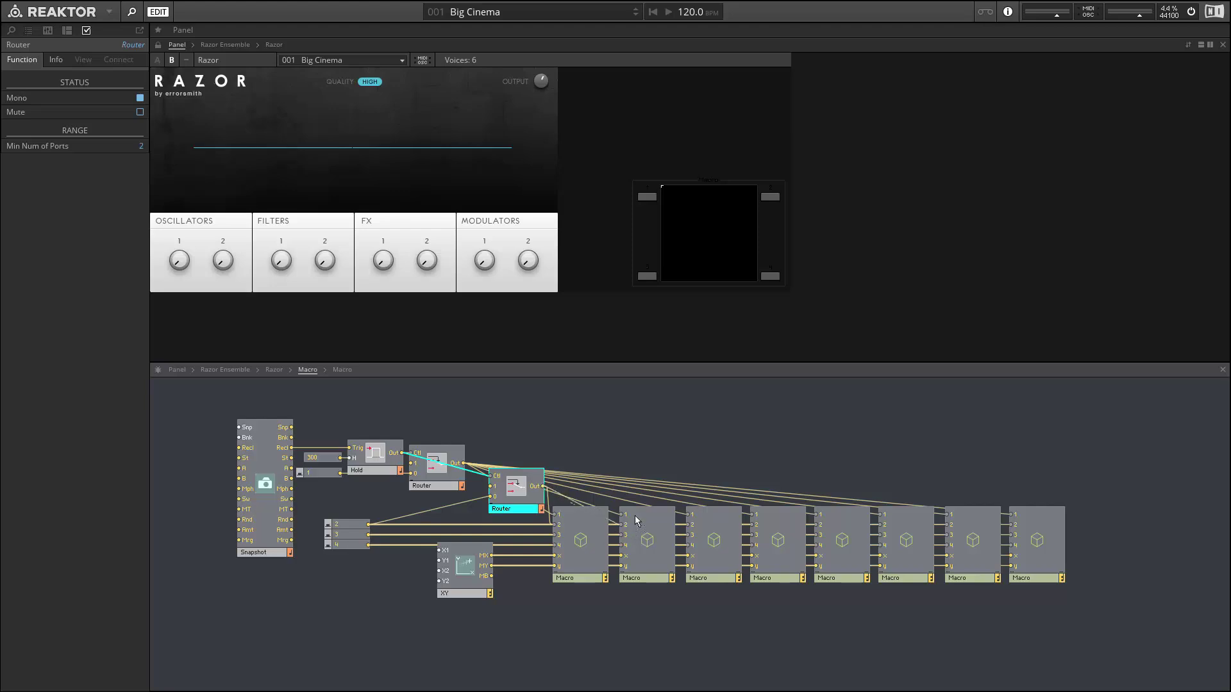
pyautogui.moveTo(753, 525); pyautogui.dragTo(948, 531)
pyautogui.moveTo(544, 487); pyautogui.dragTo(1010, 525)
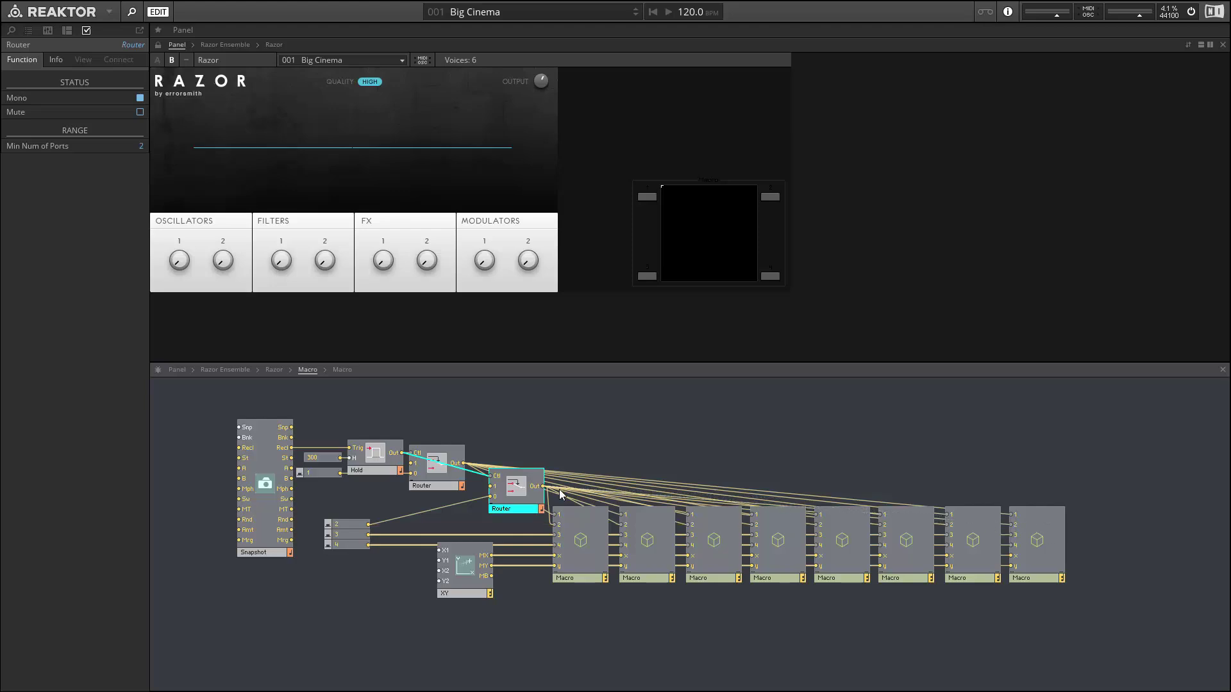
# - Place the second Router right beside the first and trigger button 2 directly below trigger button 1
pyautogui.moveTo(512, 510); pyautogui.dragTo(505, 497)
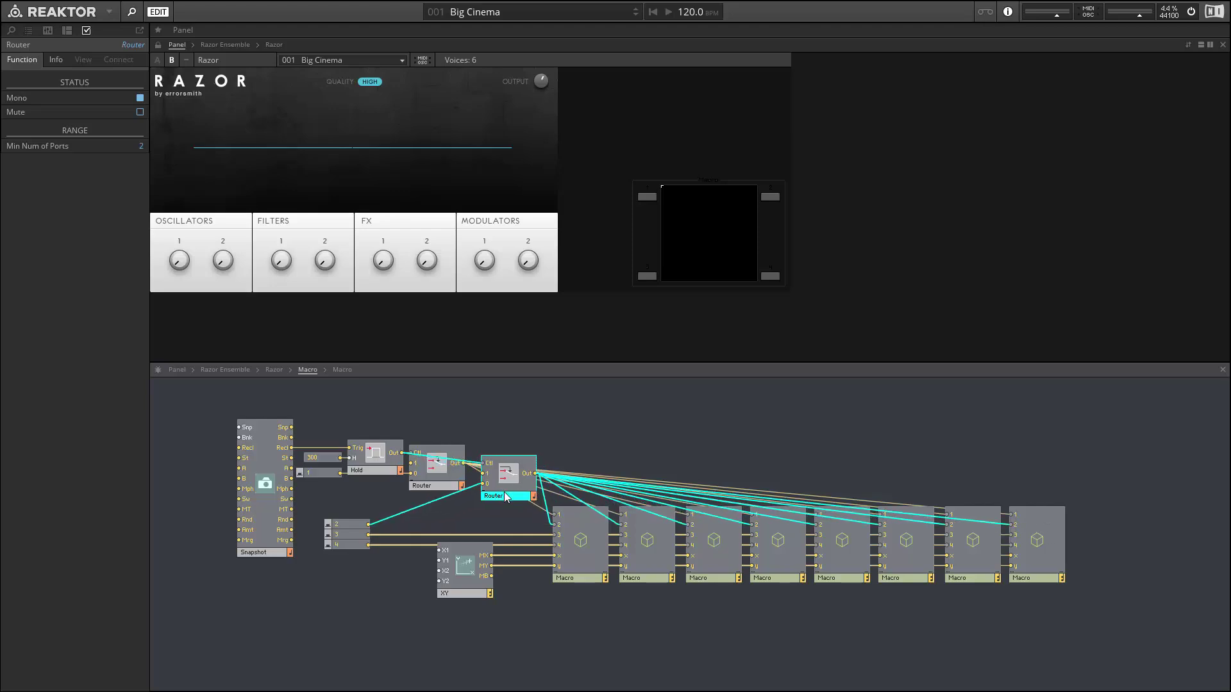
pyautogui.moveTo(354, 532); pyautogui.dragTo(322, 492)
pyautogui.moveTo(521, 492); pyautogui.dragTo(515, 496)
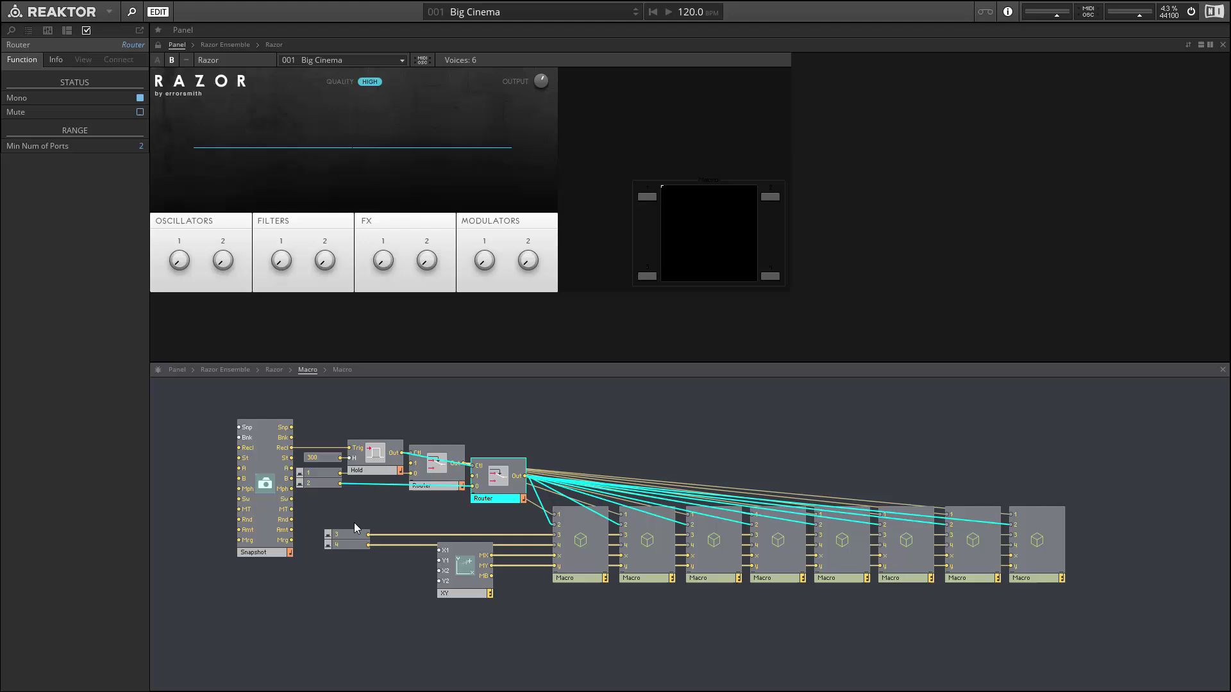
# - Shift the XY module and eight macros further right to make room, and nudge the second Router into line with the first
pyautogui.moveTo(465, 589); pyautogui.dragTo(515, 585)
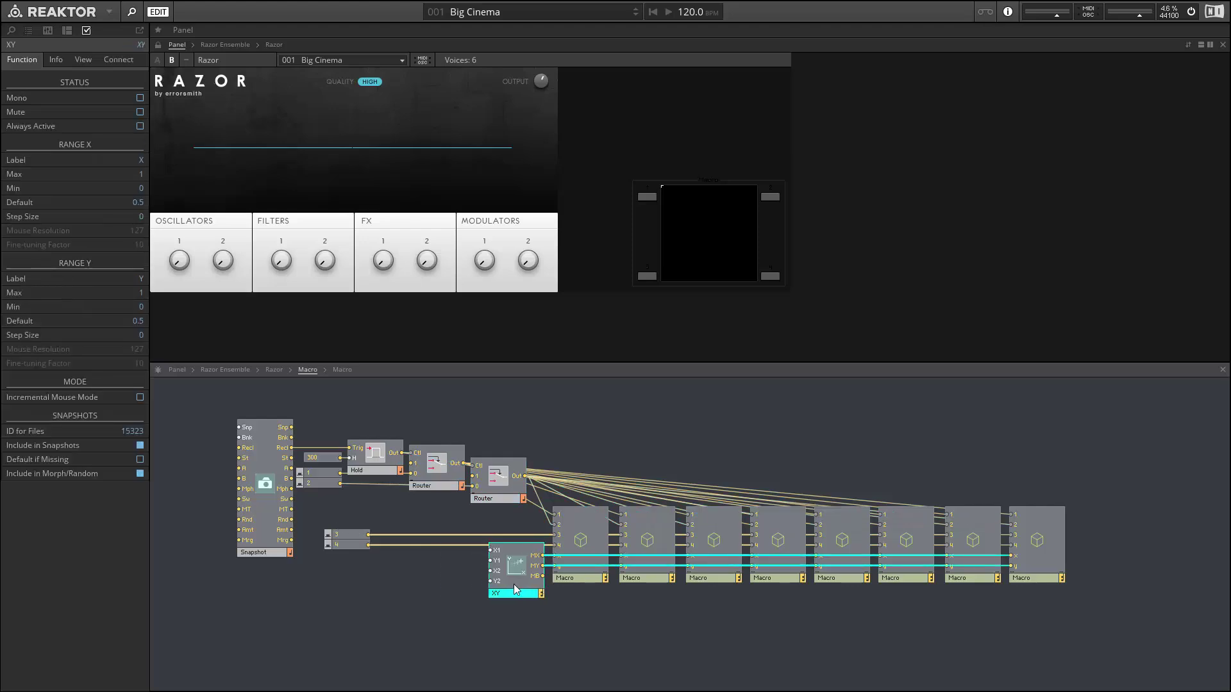
pyautogui.moveTo(489, 518); pyautogui.dragTo(1187, 637)
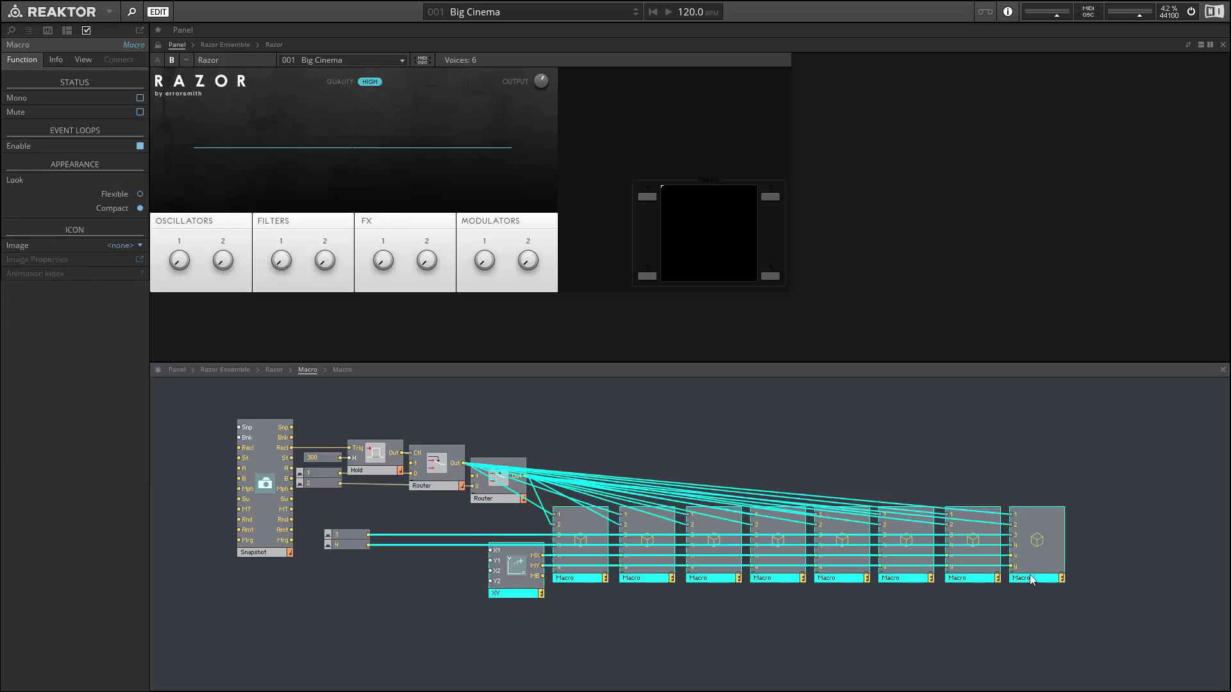
pyautogui.moveTo(1038, 578); pyautogui.dragTo(1133, 578)
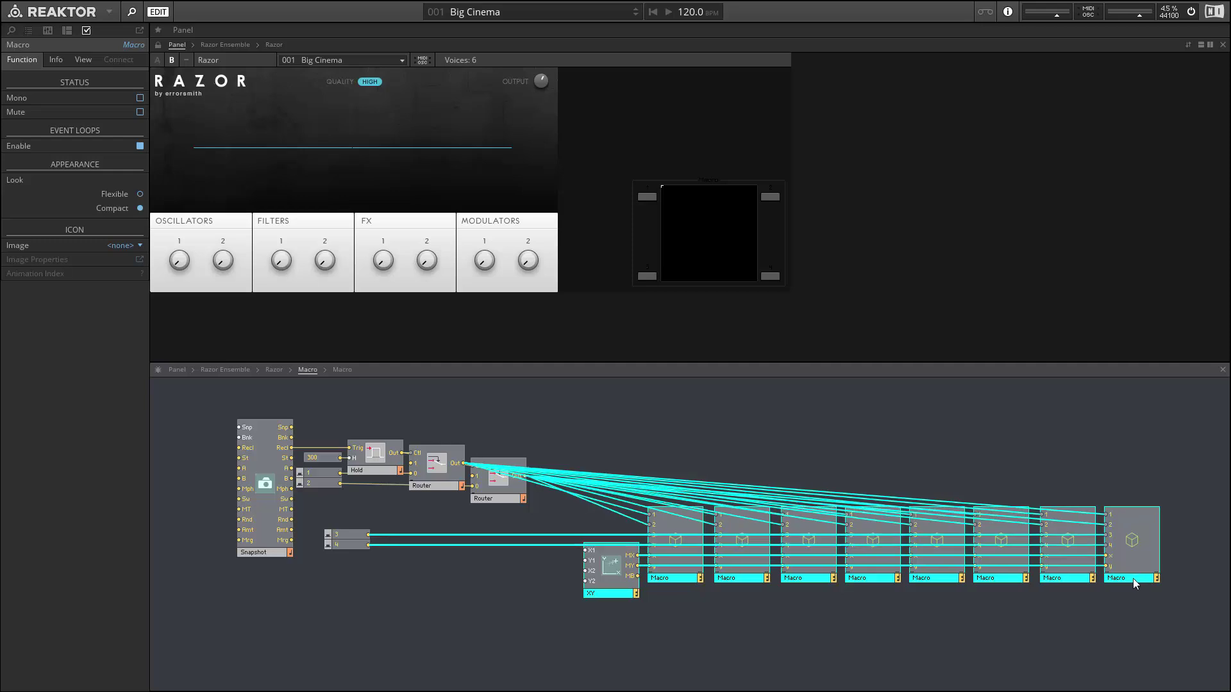
pyautogui.click(509, 600)
pyautogui.click(513, 495)
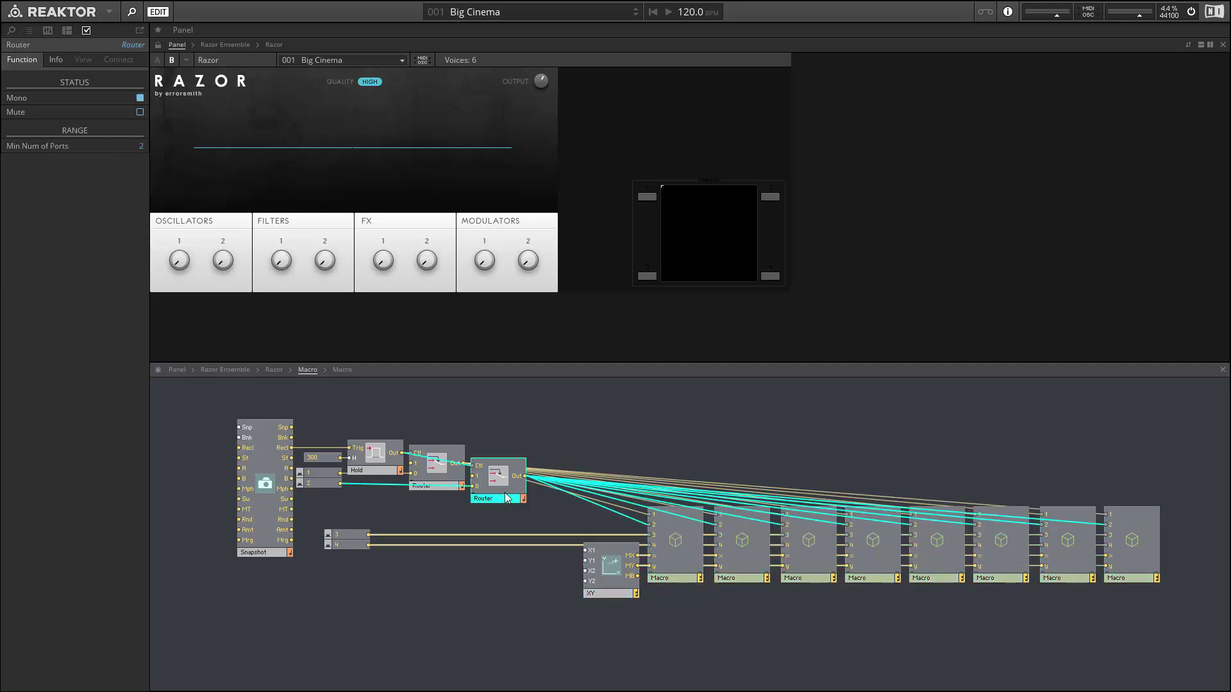
pyautogui.click(507, 513)
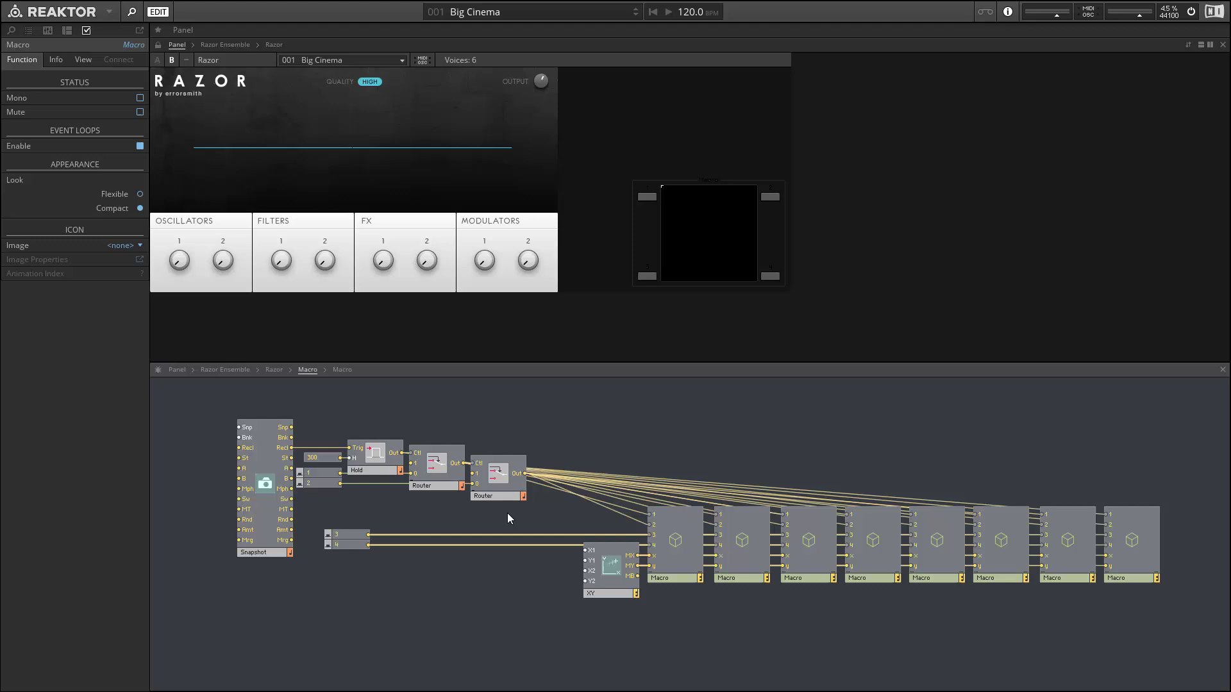
# - Duplicate the second Router, feed trigger 3 into the copy's 0 input and connect its output to input 3 of all eight macros
pyautogui.click(507, 496)
pyautogui.hotkey('ctrl', 'd')
pyautogui.moveTo(515, 506); pyautogui.dragTo(586, 523)
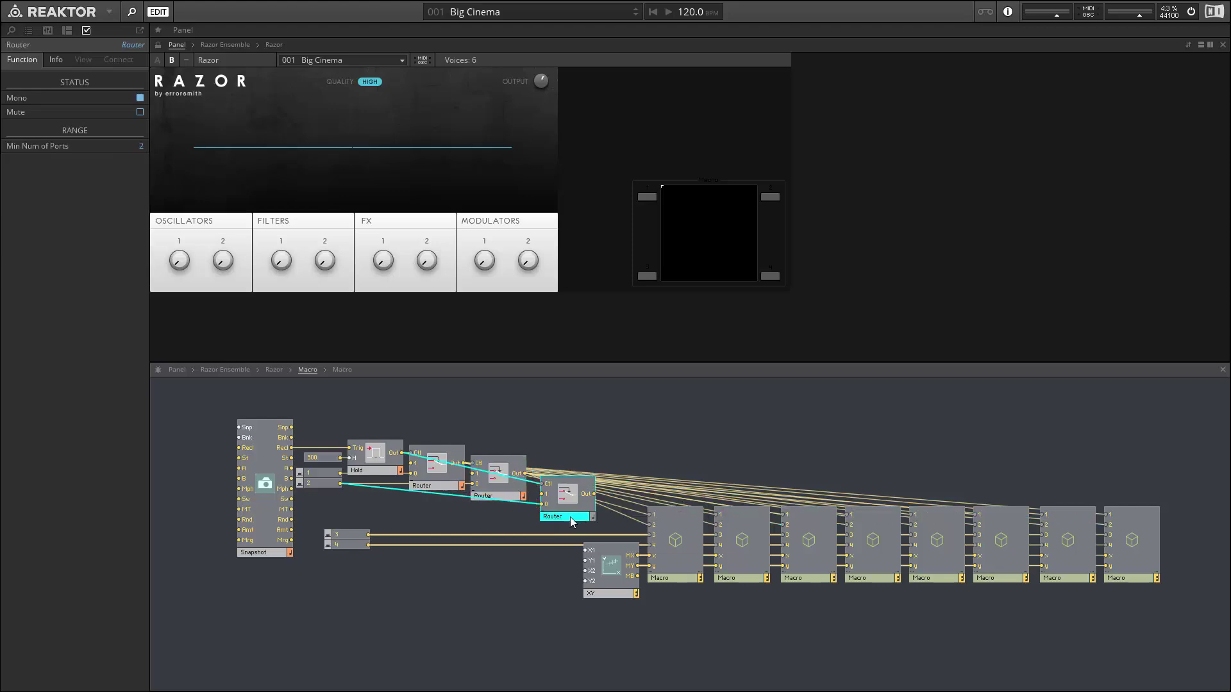
pyautogui.moveTo(367, 536); pyautogui.dragTo(716, 535)
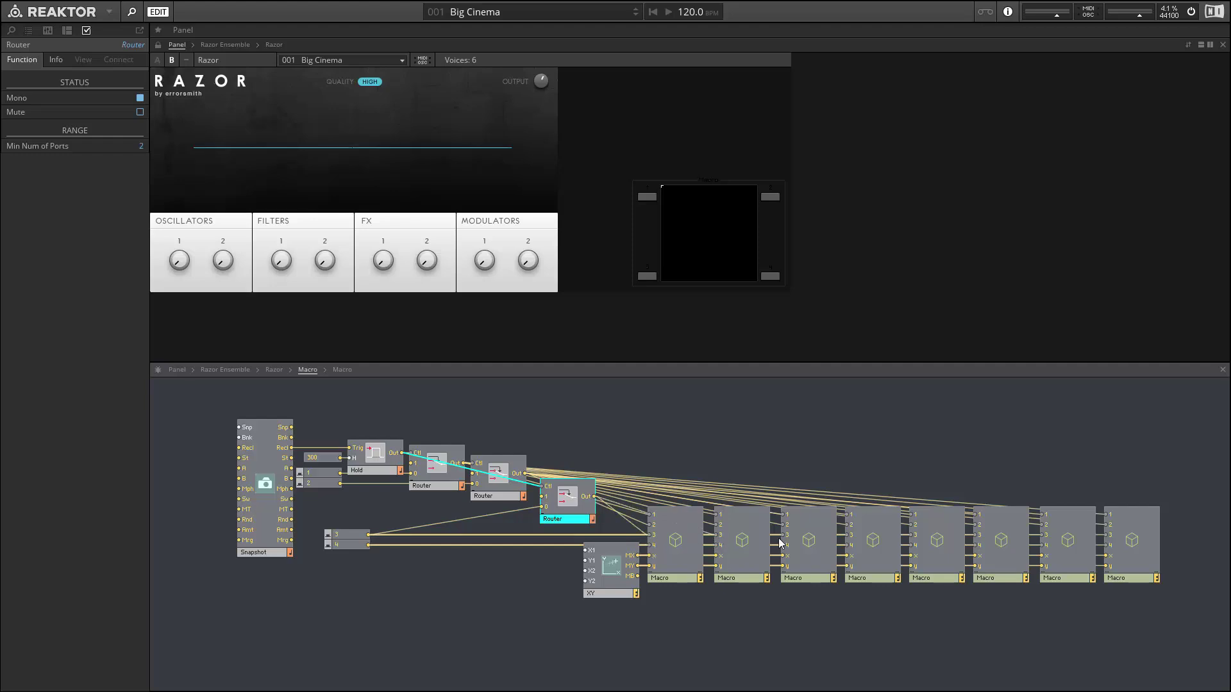
pyautogui.moveTo(594, 497); pyautogui.dragTo(849, 536)
pyautogui.moveTo(594, 497); pyautogui.dragTo(911, 535)
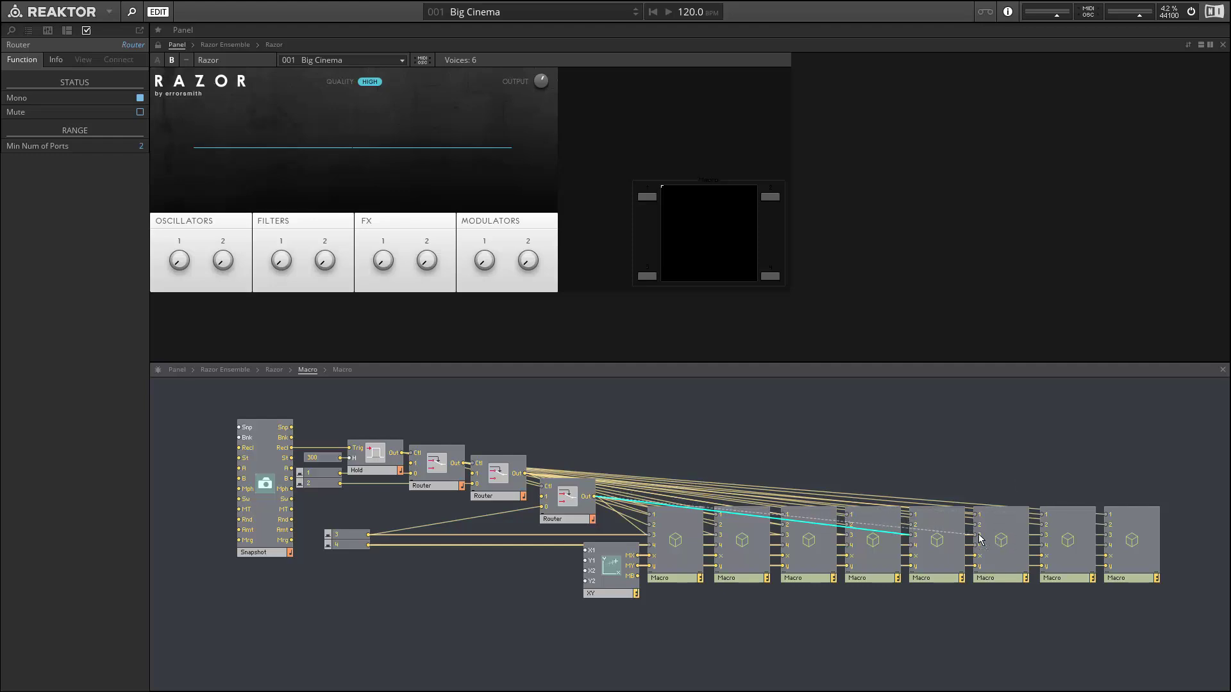
pyautogui.moveTo(937, 492); pyautogui.dragTo(1105, 534)
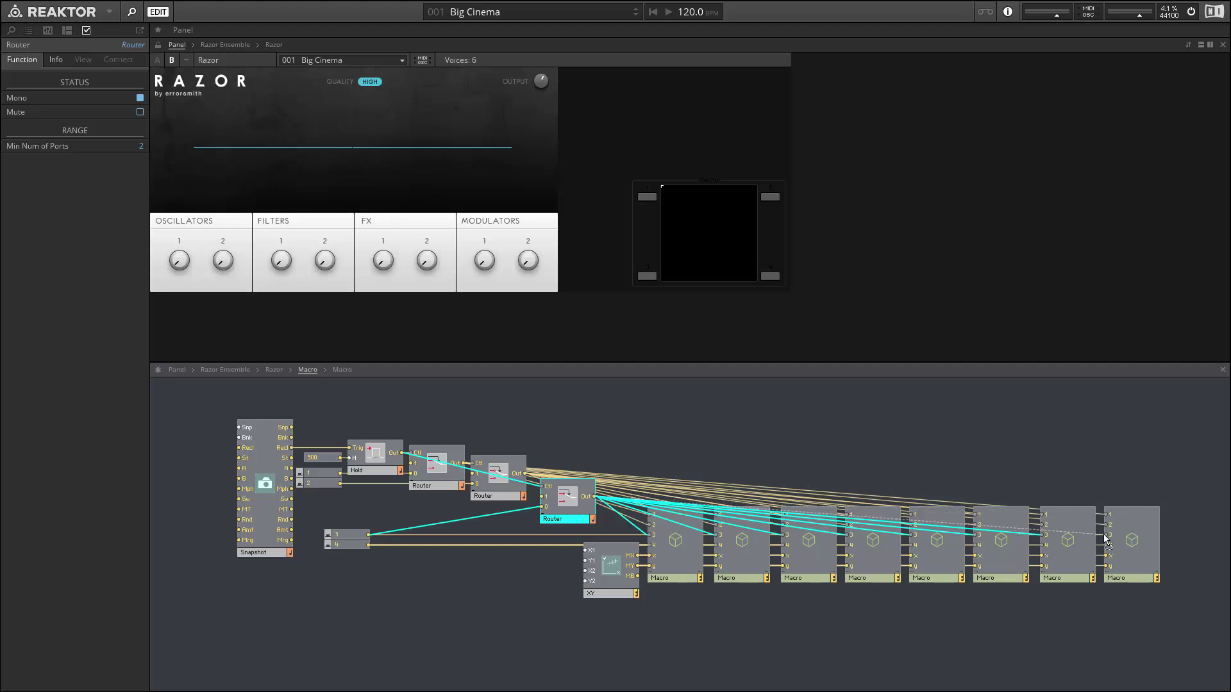
# - Place the third Router right beside the second and trigger button 3 directly below trigger button 2
pyautogui.moveTo(564, 513); pyautogui.dragTo(568, 509)
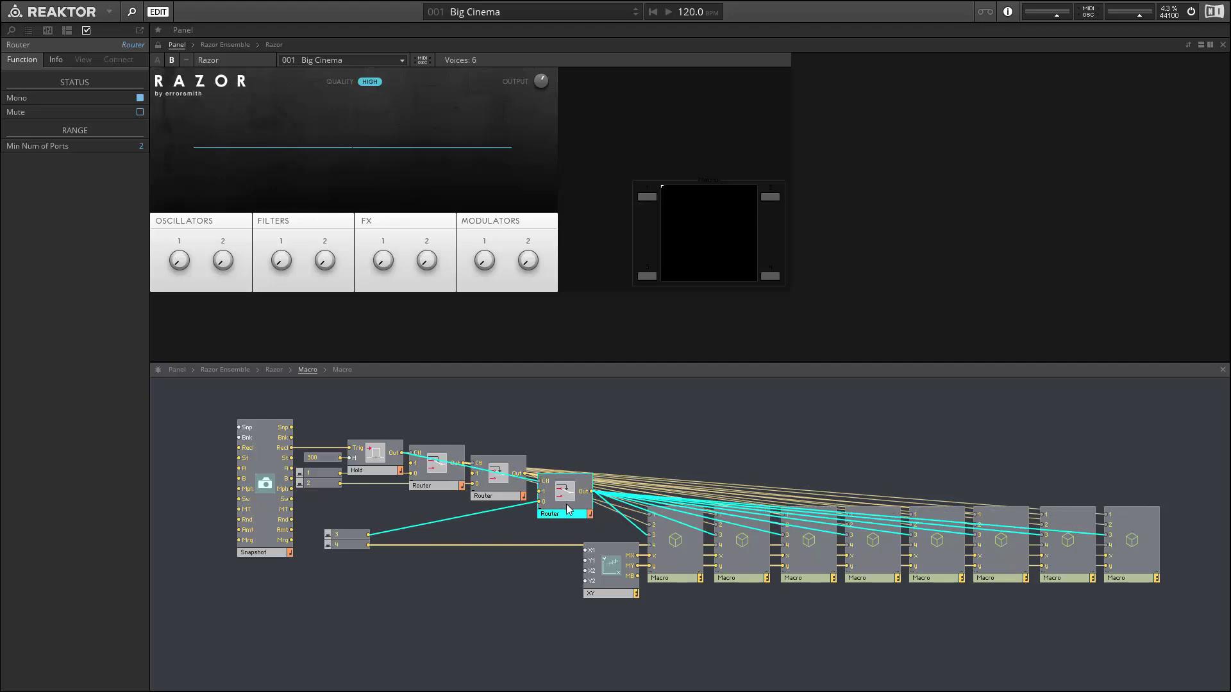
pyautogui.moveTo(346, 536); pyautogui.dragTo(316, 499)
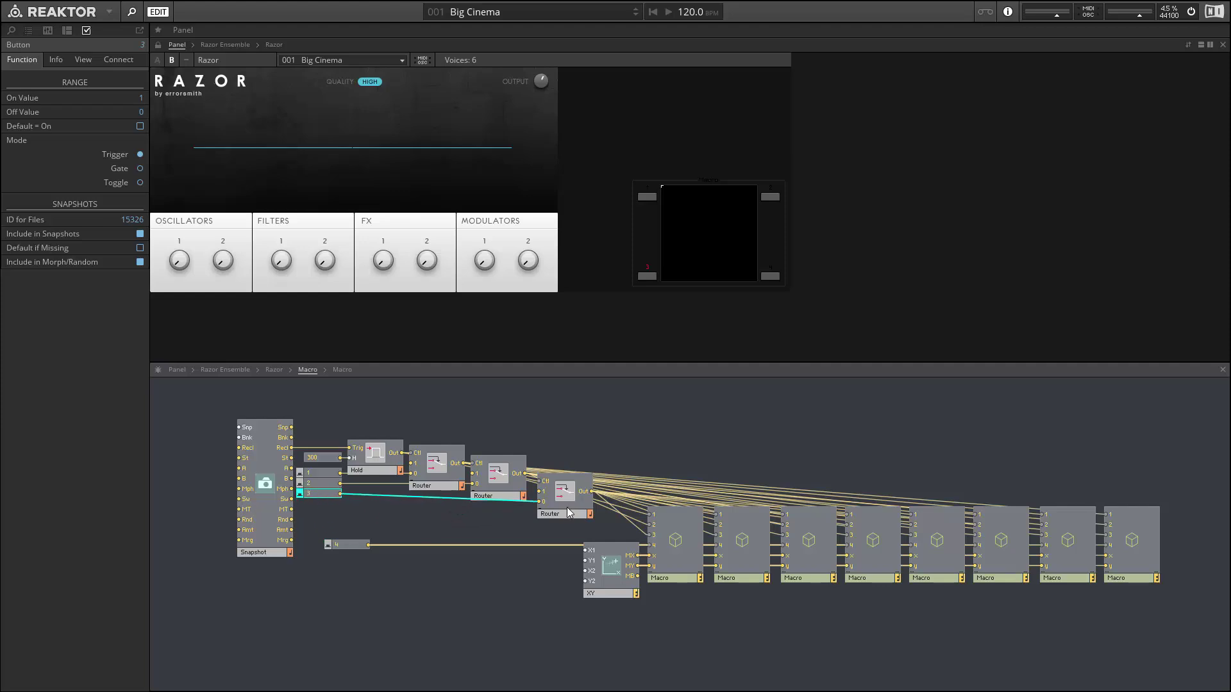
pyautogui.moveTo(569, 512); pyautogui.dragTo(571, 511)
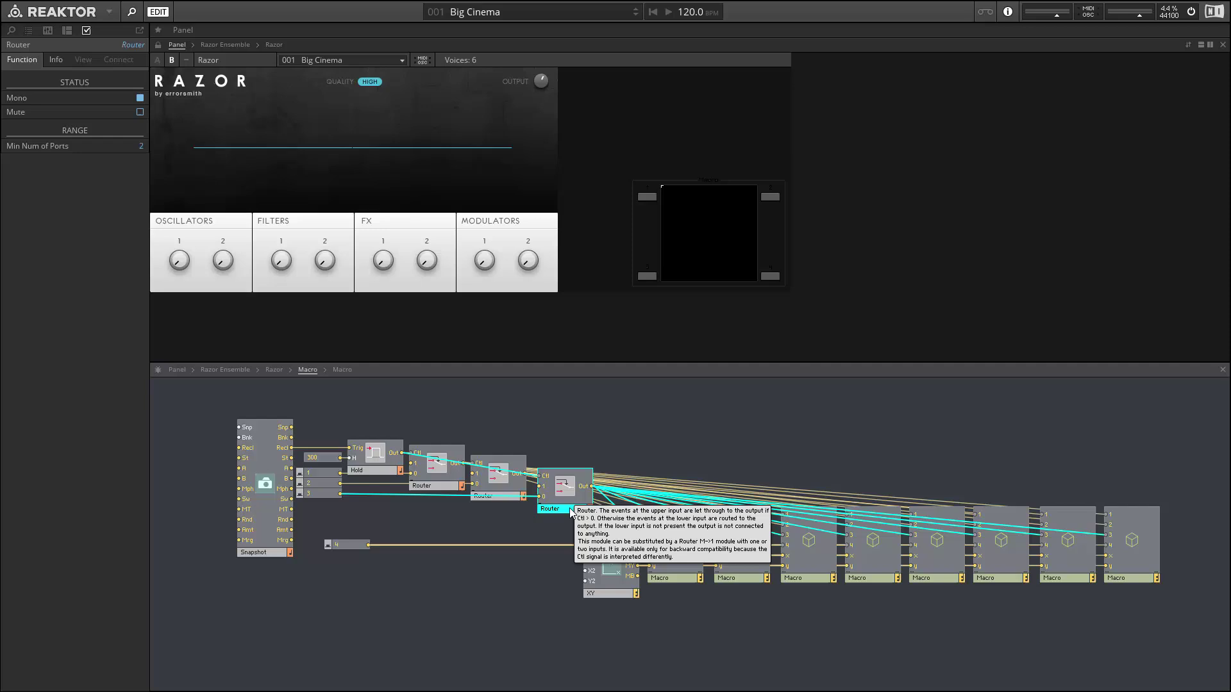
pyautogui.press('Up')
pyautogui.press('Left')
pyautogui.press('Left')
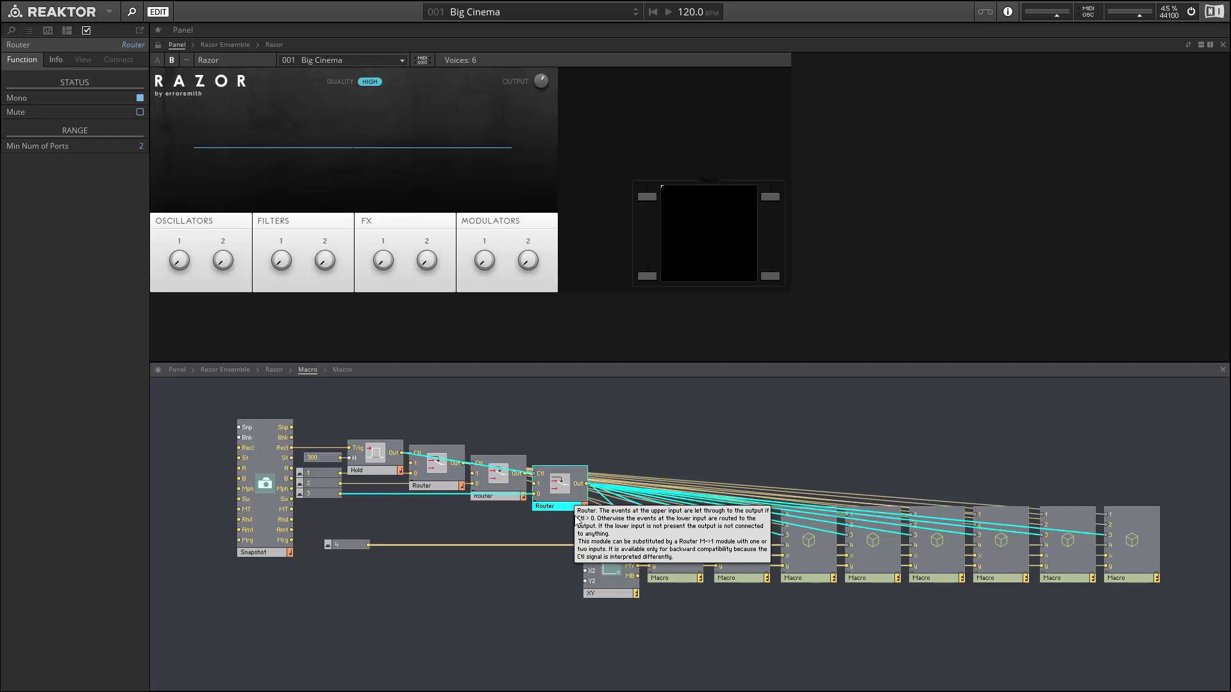
# - Duplicate the third Router to its right and connect trigger 4 to the copy's 0 input
pyautogui.hotkey('ctrl', 'd')
pyautogui.moveTo(576, 496); pyautogui.dragTo(665, 491)
pyautogui.moveTo(369, 545); pyautogui.dragTo(626, 488)
# - Shift the whole structure left, and move the XY module and eight macros right to make room for the fourth Router
pyautogui.moveTo(199, 412); pyautogui.dragTo(1228, 690)
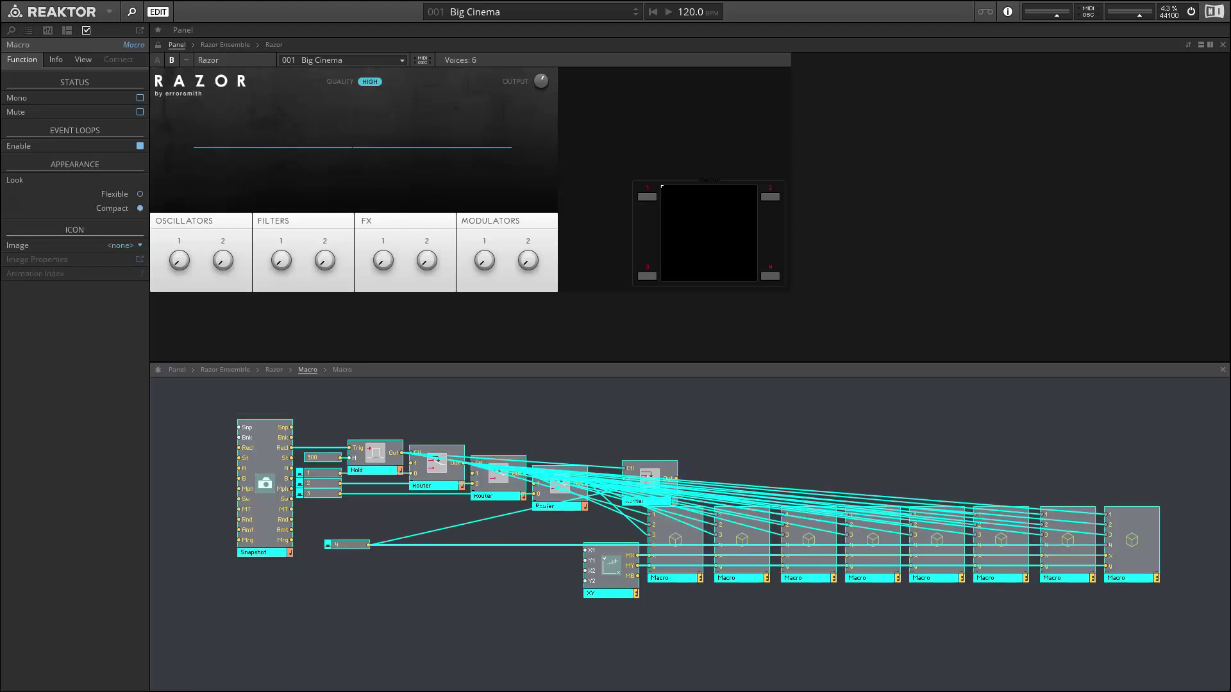
pyautogui.press('Left')
pyautogui.press('Left')
pyautogui.press('Left')
pyautogui.press('Left')
pyautogui.press('Left')
pyautogui.press('Left')
pyautogui.press('Left')
pyautogui.press('Left')
pyautogui.press('Left')
pyautogui.press('Left')
pyautogui.press('Left')
pyautogui.press('Left')
pyautogui.press('Left')
pyautogui.press('Left')
pyautogui.press('Left')
pyautogui.press('Left')
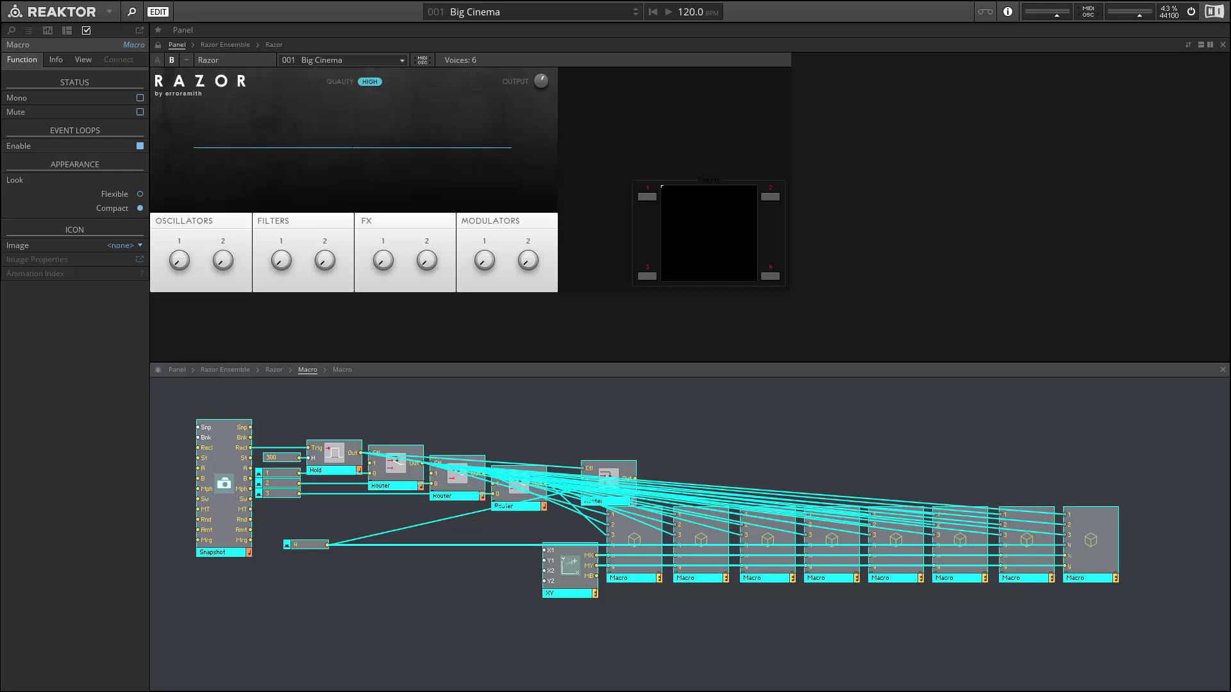
pyautogui.moveTo(1074, 624); pyautogui.dragTo(517, 522)
pyautogui.press('Right')
pyautogui.press('Right')
pyautogui.press('Right')
pyautogui.press('Right')
pyautogui.press('Right')
pyautogui.press('Right')
pyautogui.press('Right')
pyautogui.press('Right')
pyautogui.press('Right')
pyautogui.press('Right')
pyautogui.press('Right')
pyautogui.press('Right')
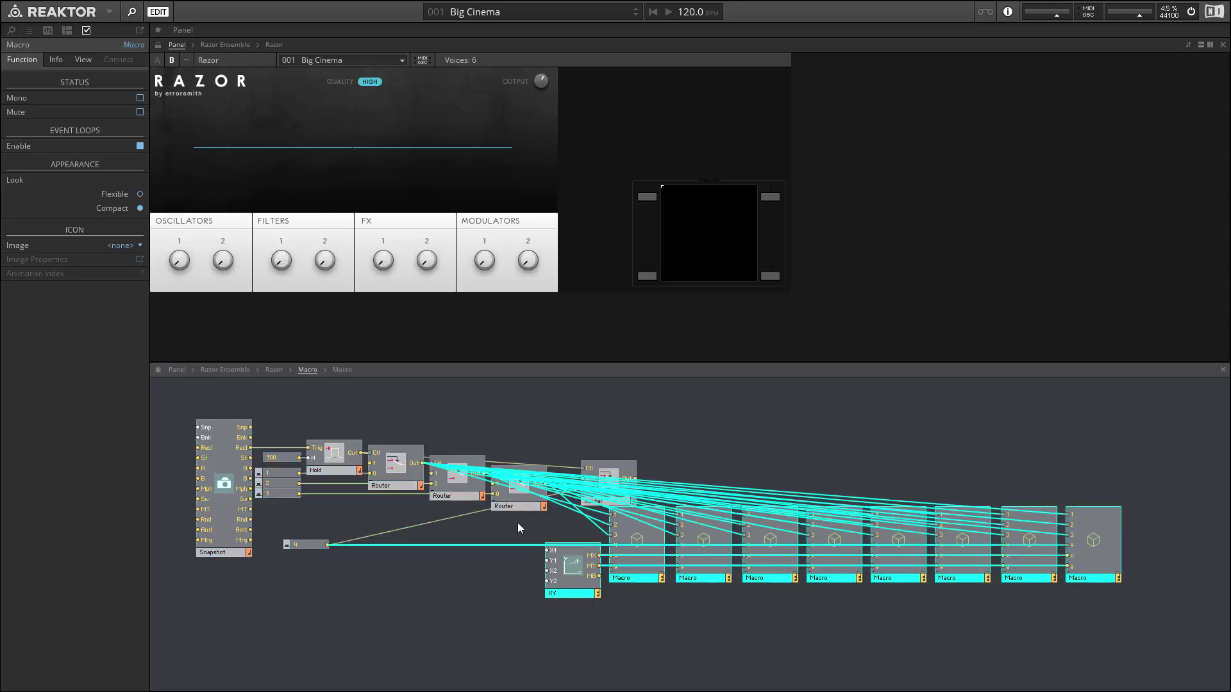
pyautogui.click(514, 625)
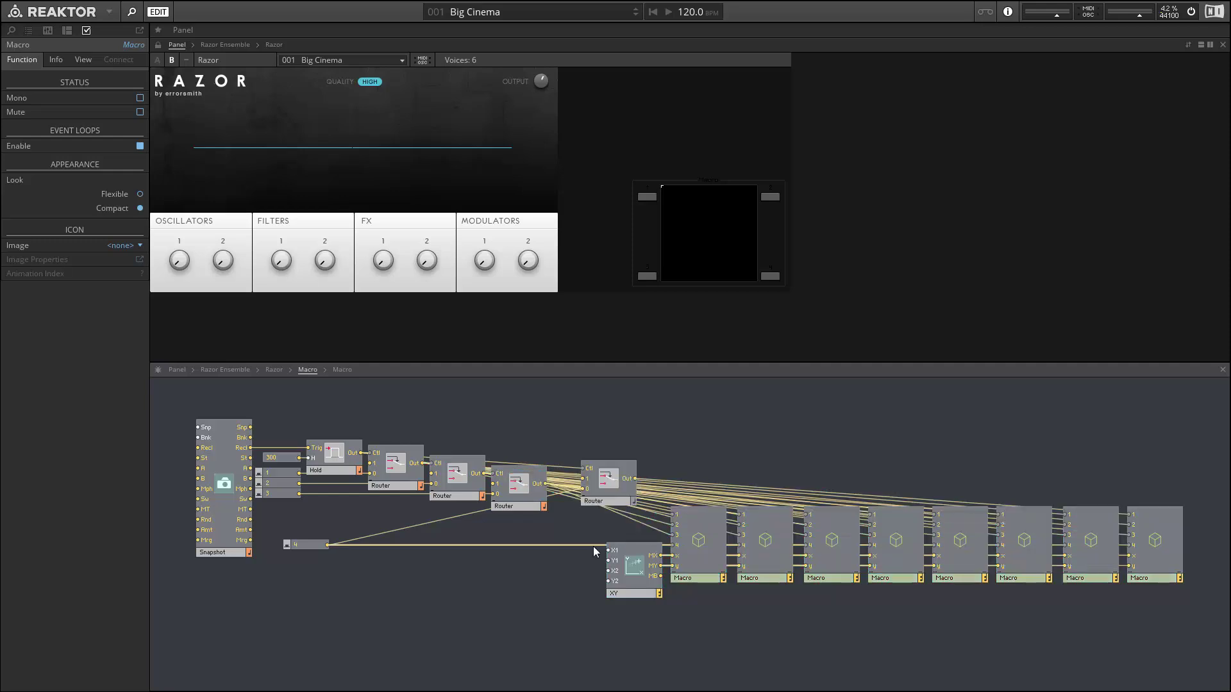
# - Place the fourth Router right beside the third and trigger button 4 directly below trigger button 3
pyautogui.moveTo(612, 492)
pyautogui.mouseDown()
pyautogui.moveTo(599, 483)
pyautogui.moveTo(592, 502)
pyautogui.mouseUp()
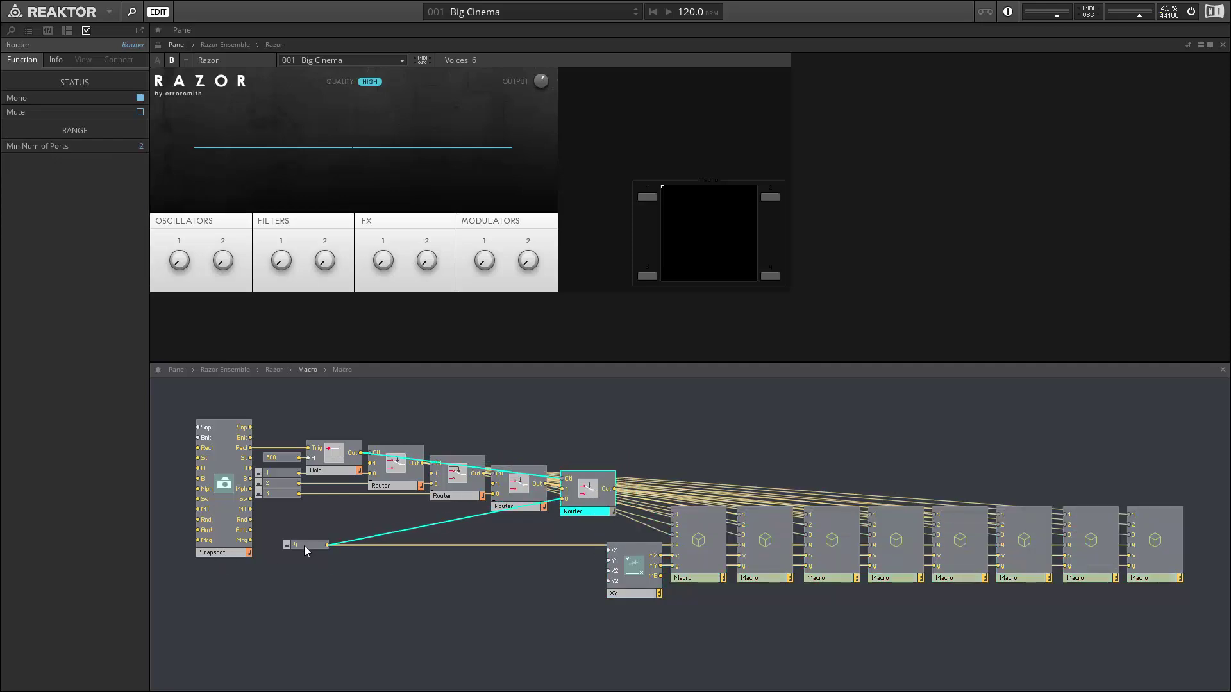
pyautogui.moveTo(304, 545); pyautogui.dragTo(278, 502)
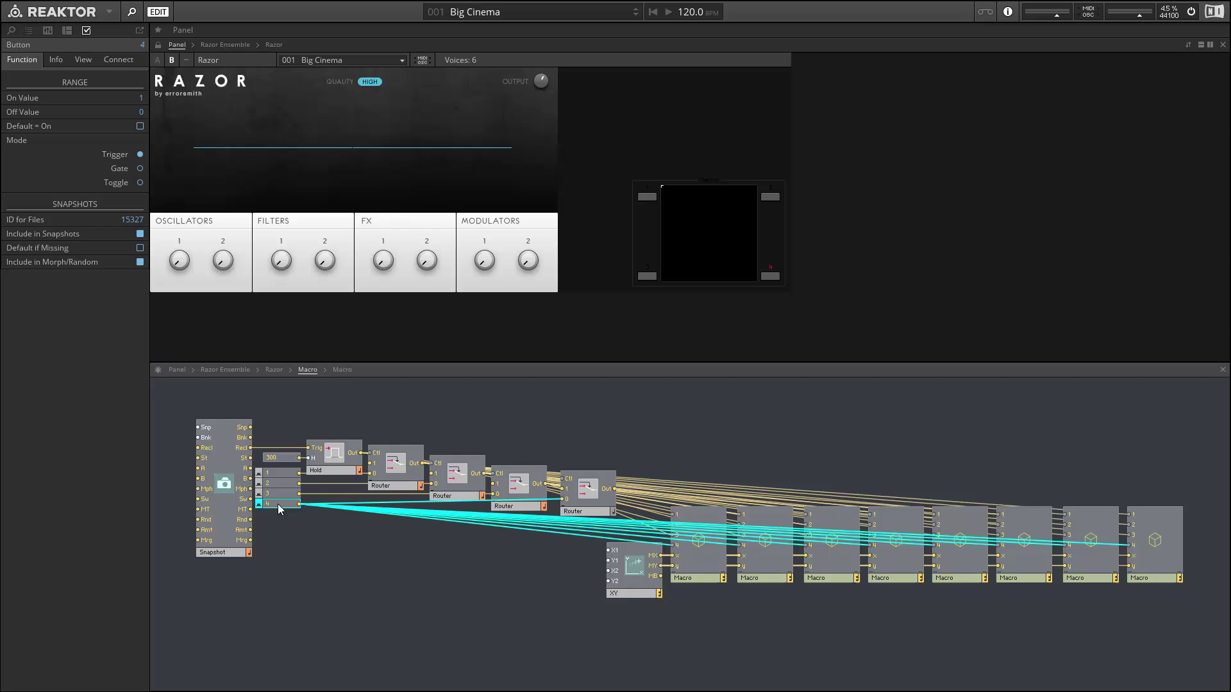
pyautogui.moveTo(593, 513); pyautogui.dragTo(587, 516)
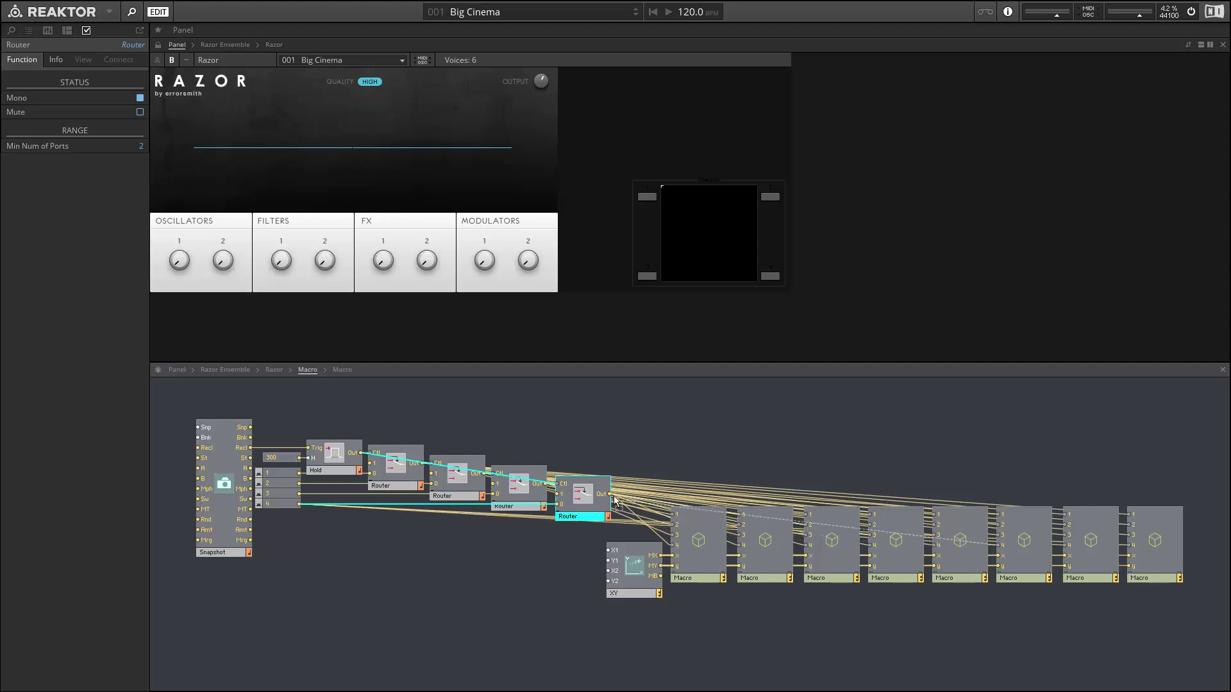
# - Connect the fourth Router's output to input 4 of all eight macros, and move the XY module and macros up in line with the Routers
pyautogui.moveTo(609, 494); pyautogui.dragTo(1186, 525)
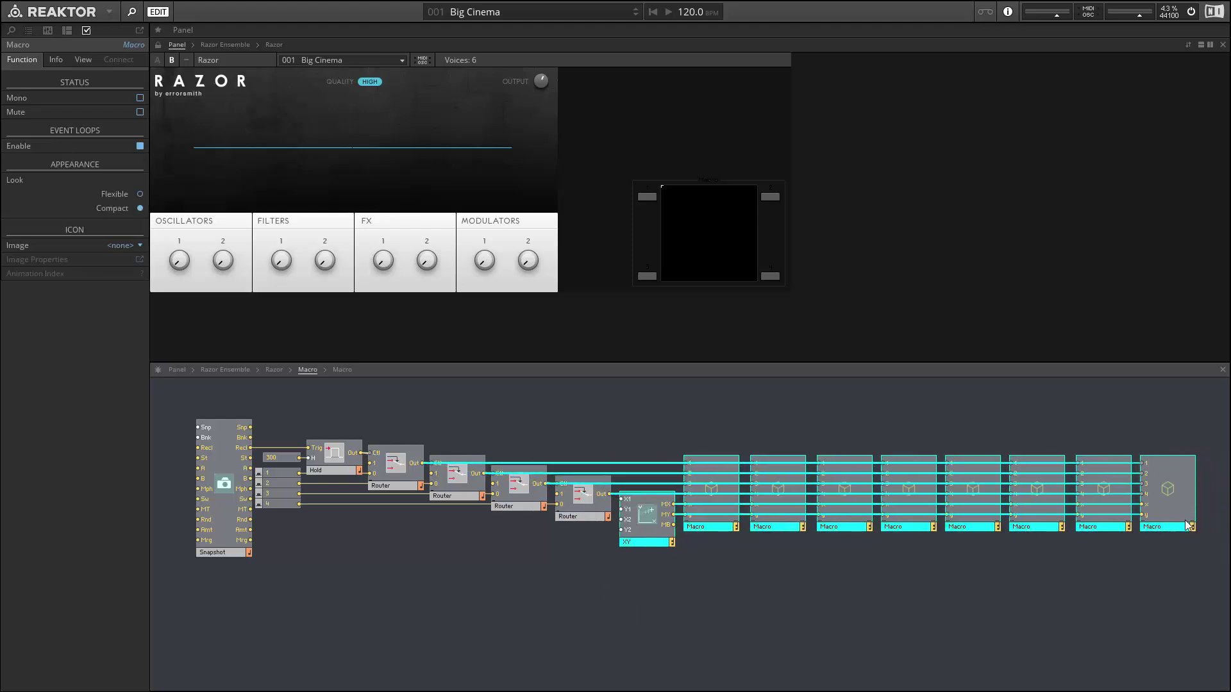
pyautogui.click(1033, 590)
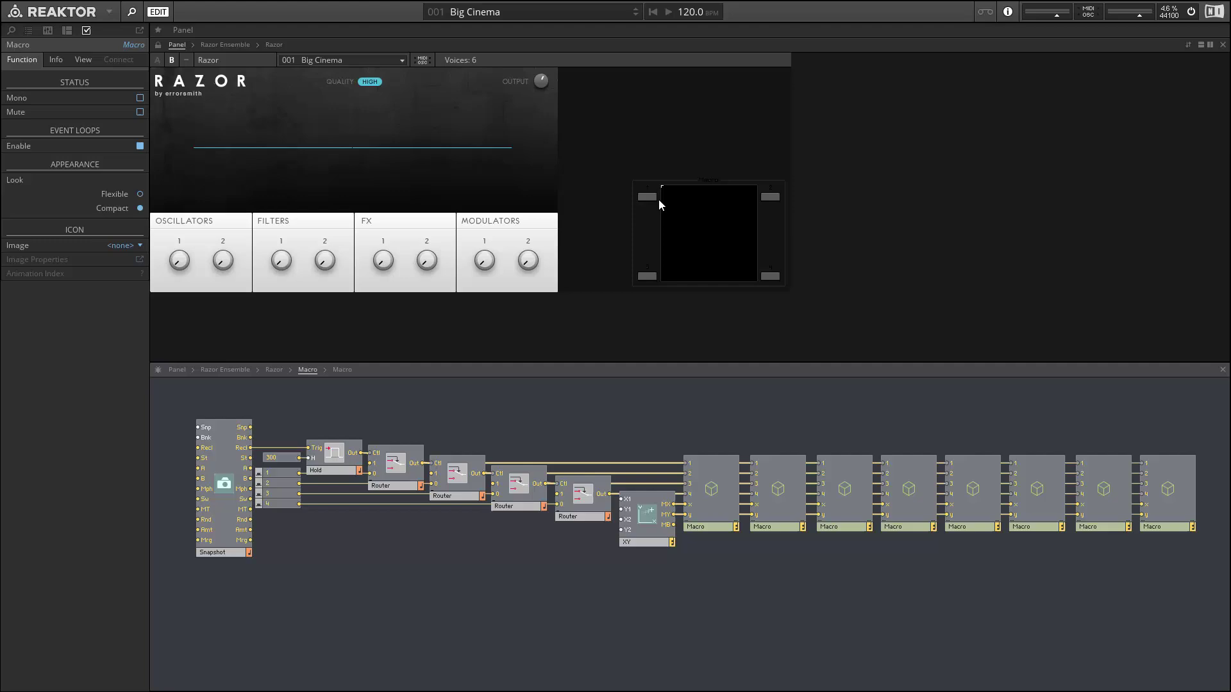
# - Test recall by raising the Oscillators 2 and FX 2 knobs and moving the XY handle back into the trigger 1 corner
pyautogui.moveTo(670, 195)
pyautogui.mouseDown()
pyautogui.moveTo(739, 202)
pyautogui.moveTo(754, 180)
pyautogui.moveTo(641, 161)
pyautogui.mouseUp()
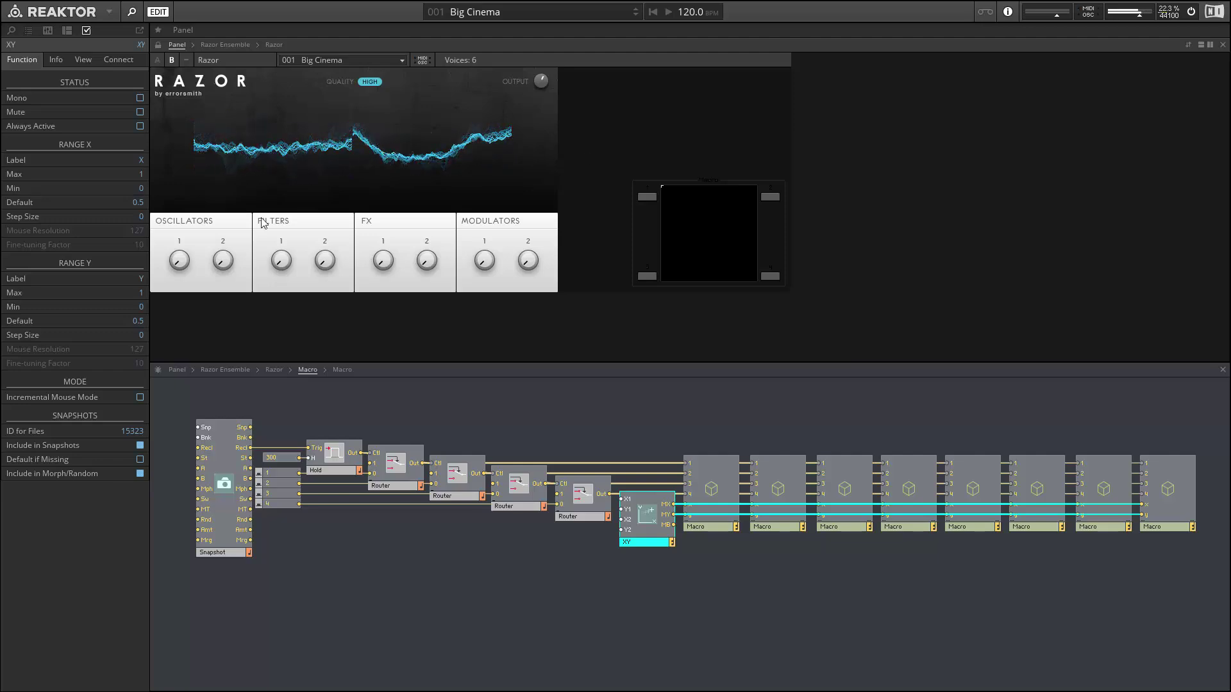
pyautogui.moveTo(214, 263); pyautogui.dragTo(210, 231)
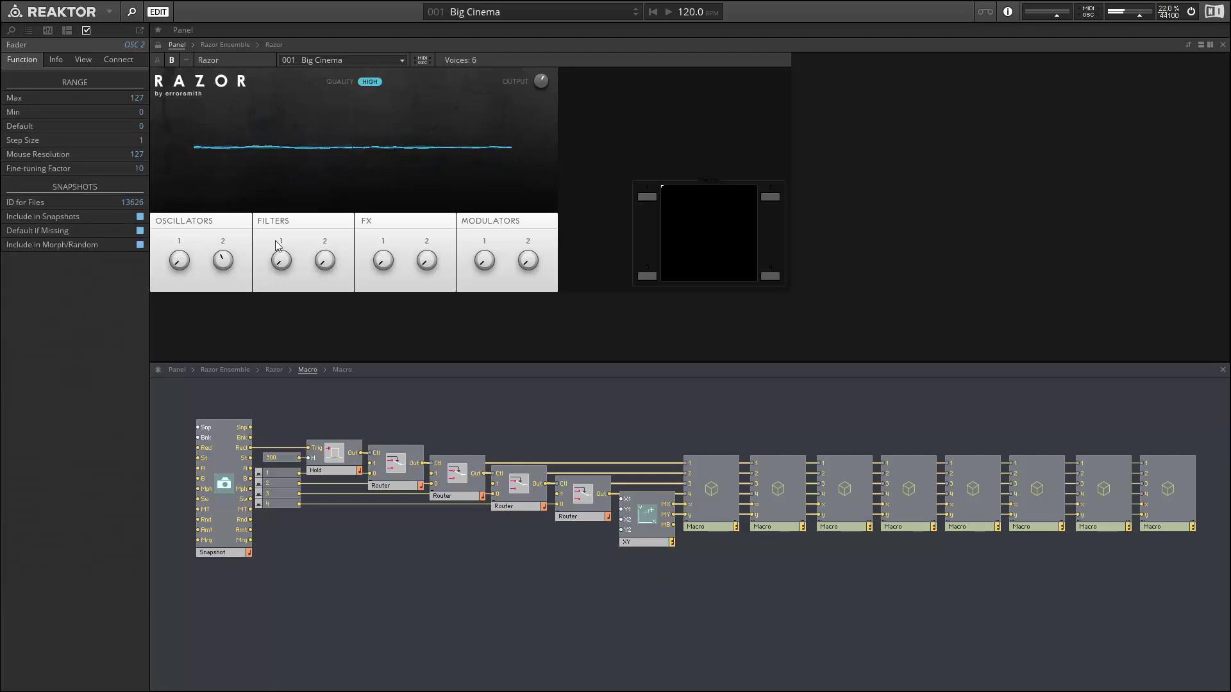
pyautogui.click(380, 257)
pyautogui.moveTo(426, 260); pyautogui.dragTo(412, 232)
pyautogui.moveTo(681, 187)
pyautogui.mouseDown()
pyautogui.moveTo(736, 199)
pyautogui.moveTo(611, 173)
pyautogui.mouseUp()
# - Raise the Oscillators 2, FX 2 and Filters 2 knobs, store them with trigger 2, and move the XY handle to the trigger 2 corner
pyautogui.moveTo(222, 261); pyautogui.dragTo(219, 230)
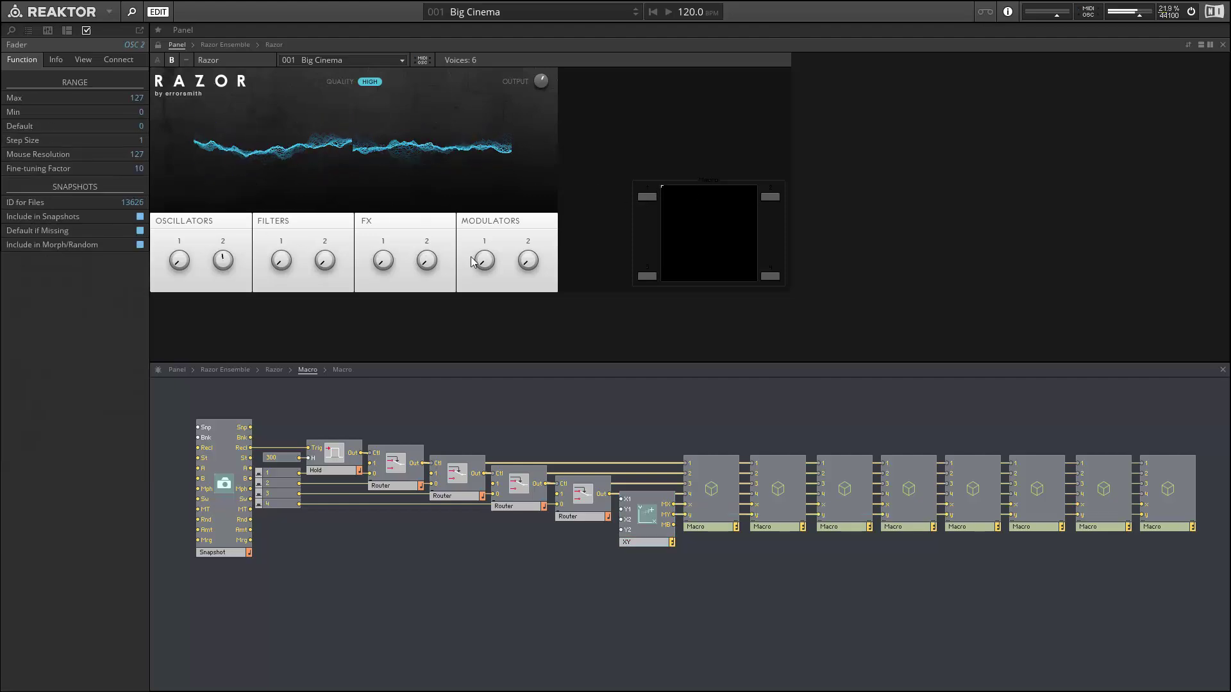
pyautogui.moveTo(421, 260); pyautogui.dragTo(401, 236)
pyautogui.moveTo(325, 267); pyautogui.dragTo(329, 261)
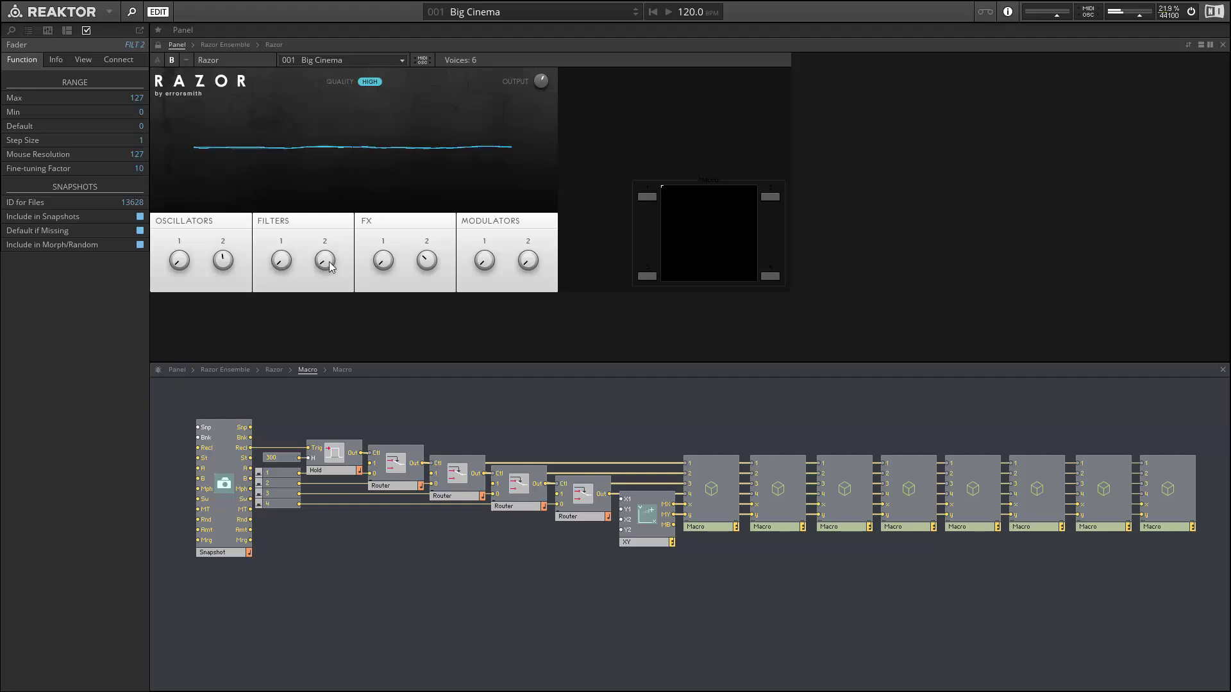
pyautogui.click(770, 197)
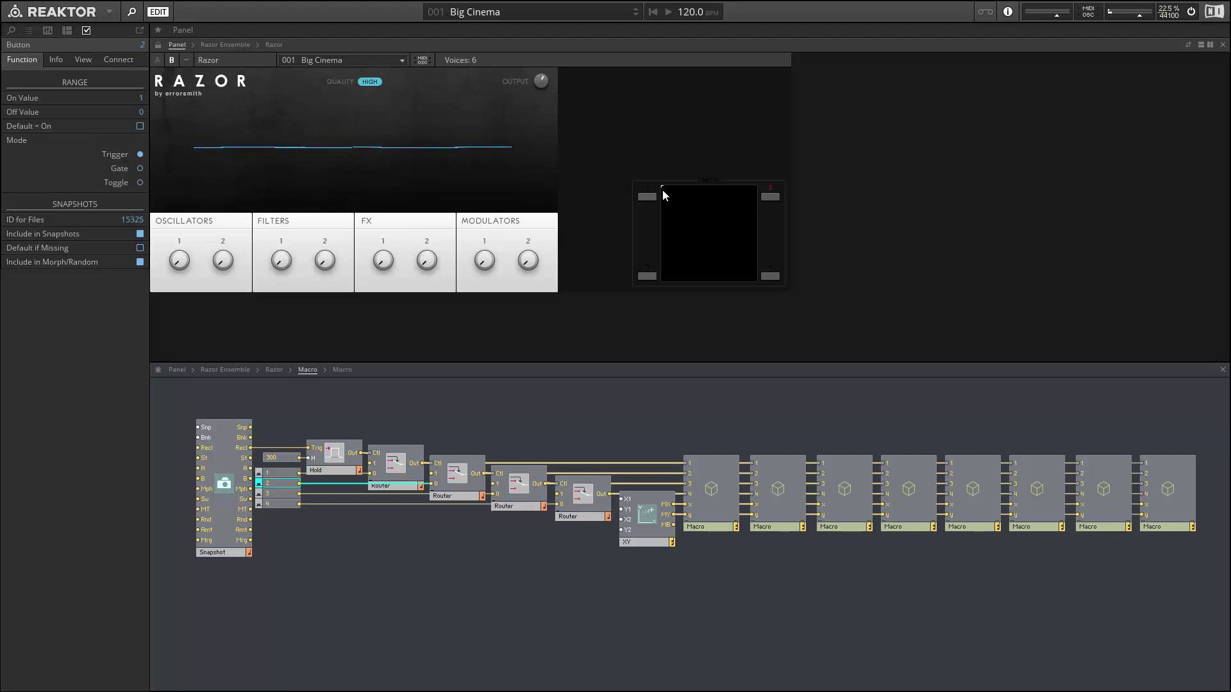
pyautogui.moveTo(662, 189); pyautogui.dragTo(750, 177)
# - Raise both Oscillators, both Filters and both FX macro knobs further with the XY handle in the trigger 2 corner
pyautogui.click(177, 247)
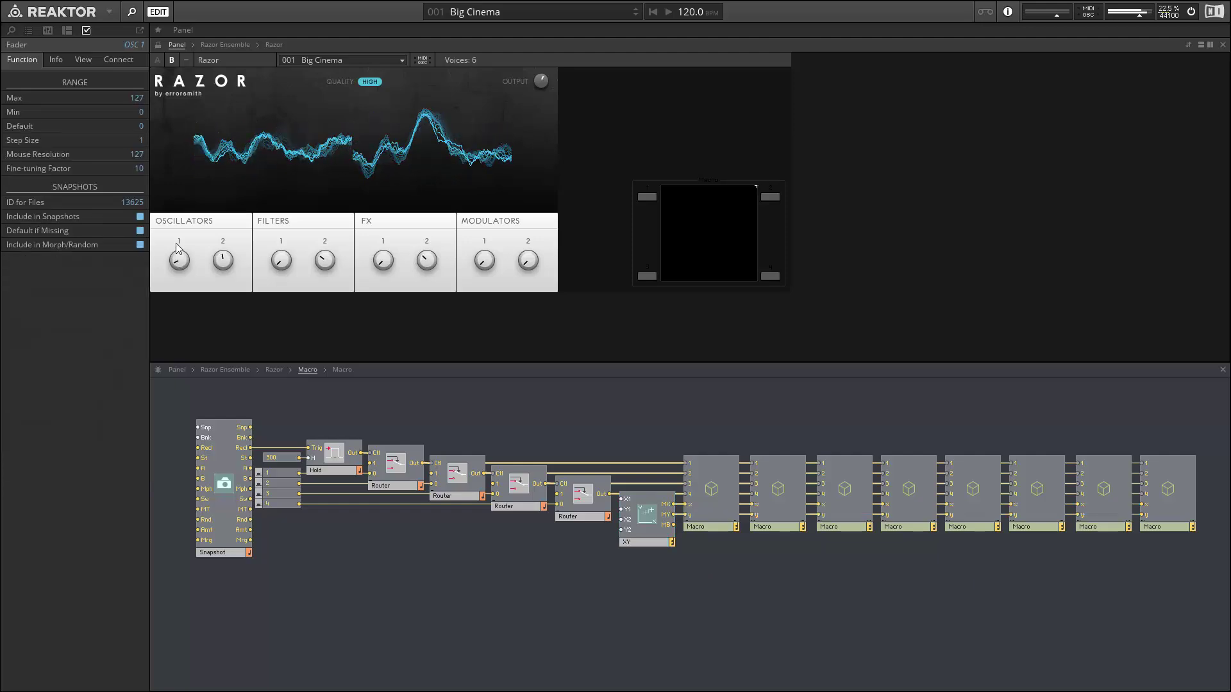
pyautogui.click(223, 258)
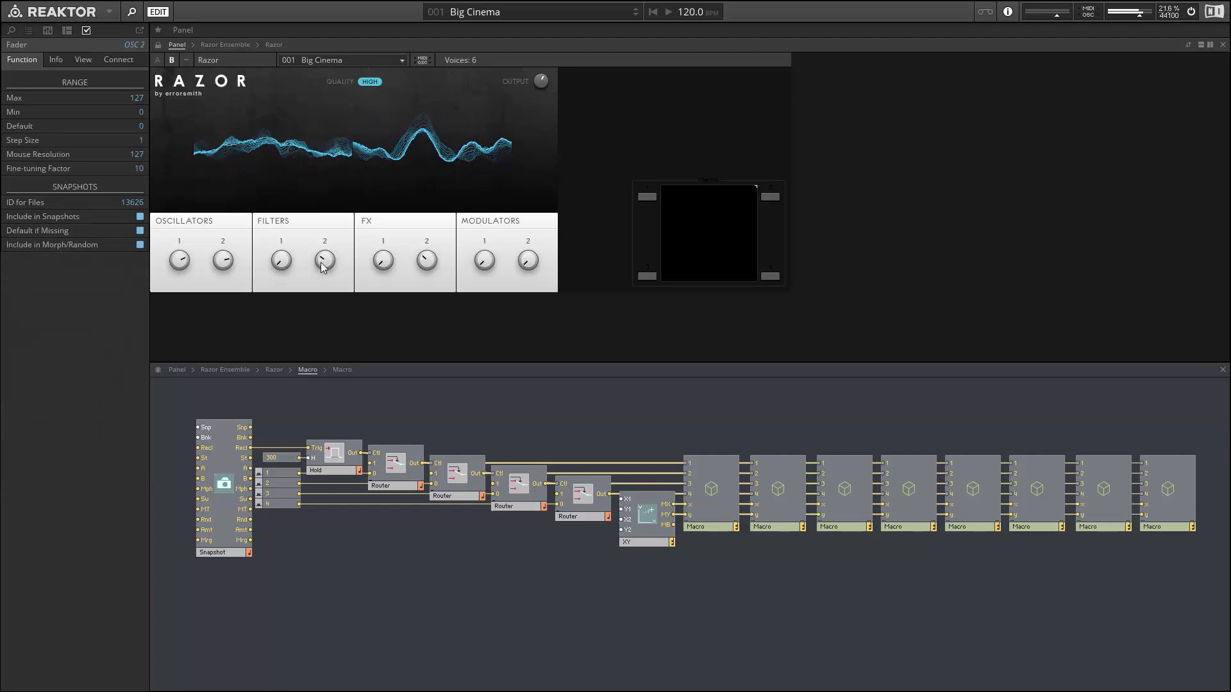
pyautogui.moveTo(322, 263); pyautogui.dragTo(281, 238)
pyautogui.moveTo(426, 262); pyautogui.dragTo(426, 250)
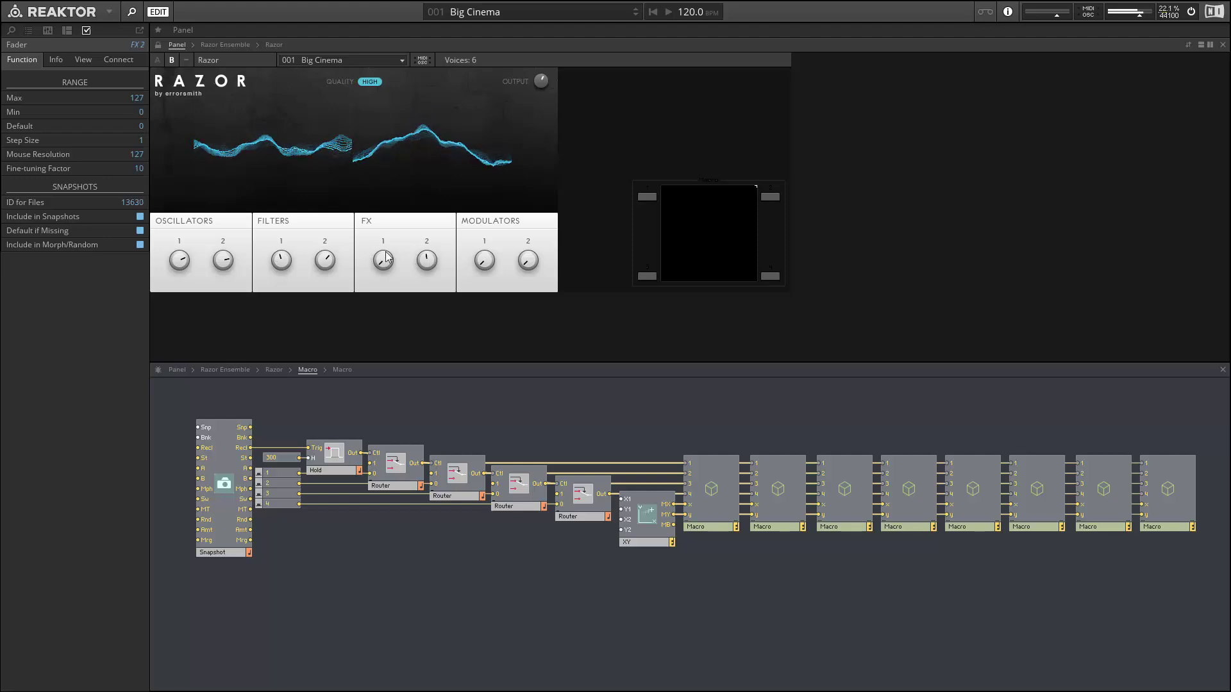
# - Store the knob settings with trigger 2 and sweep the XY handle between the trigger 1 and trigger 2 corners to test the morph
pyautogui.click(771, 196)
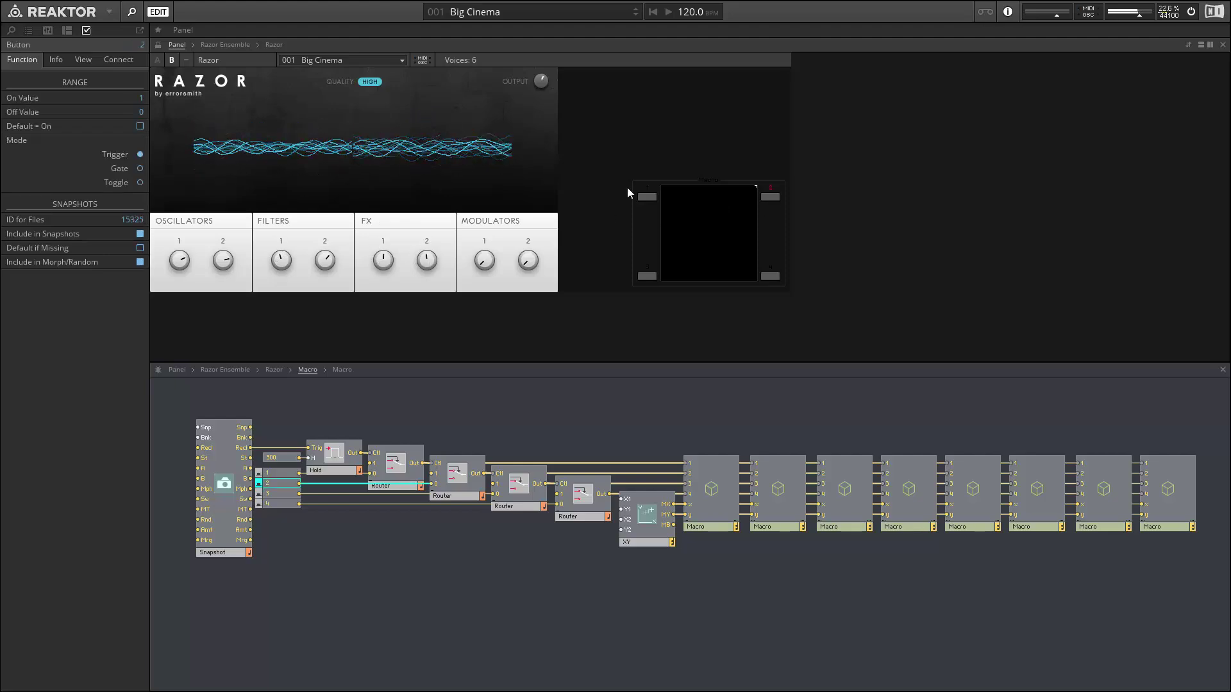
pyautogui.moveTo(665, 189); pyautogui.dragTo(771, 185)
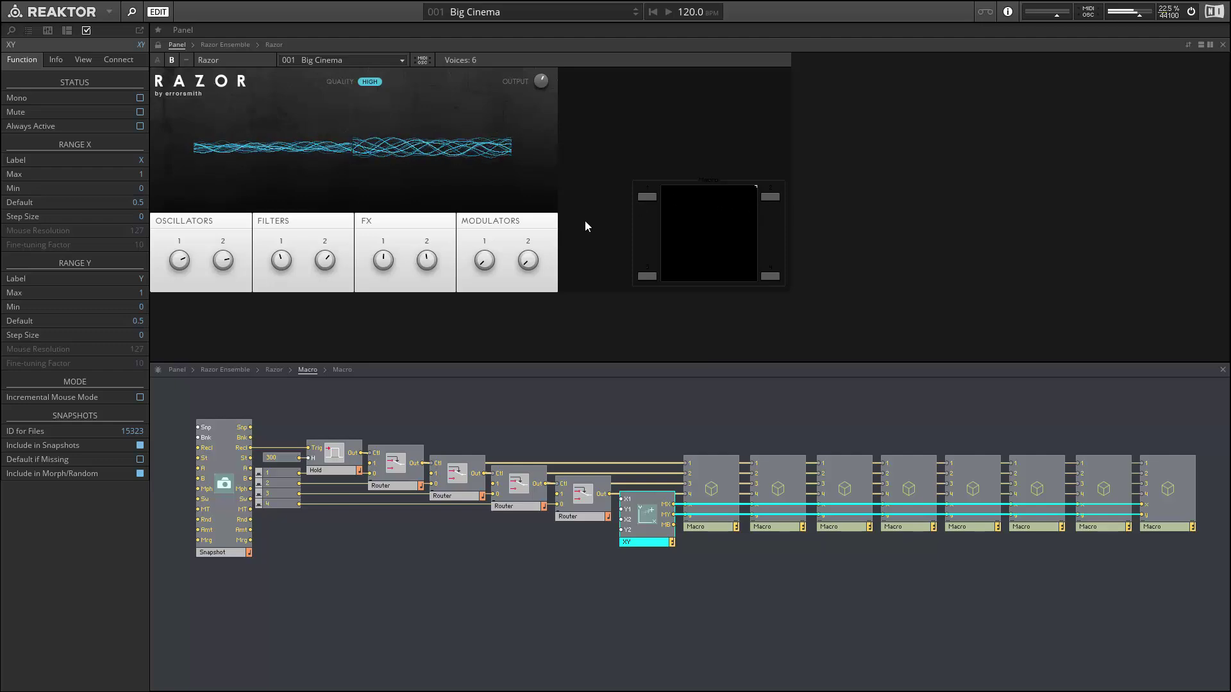
pyautogui.click(547, 413)
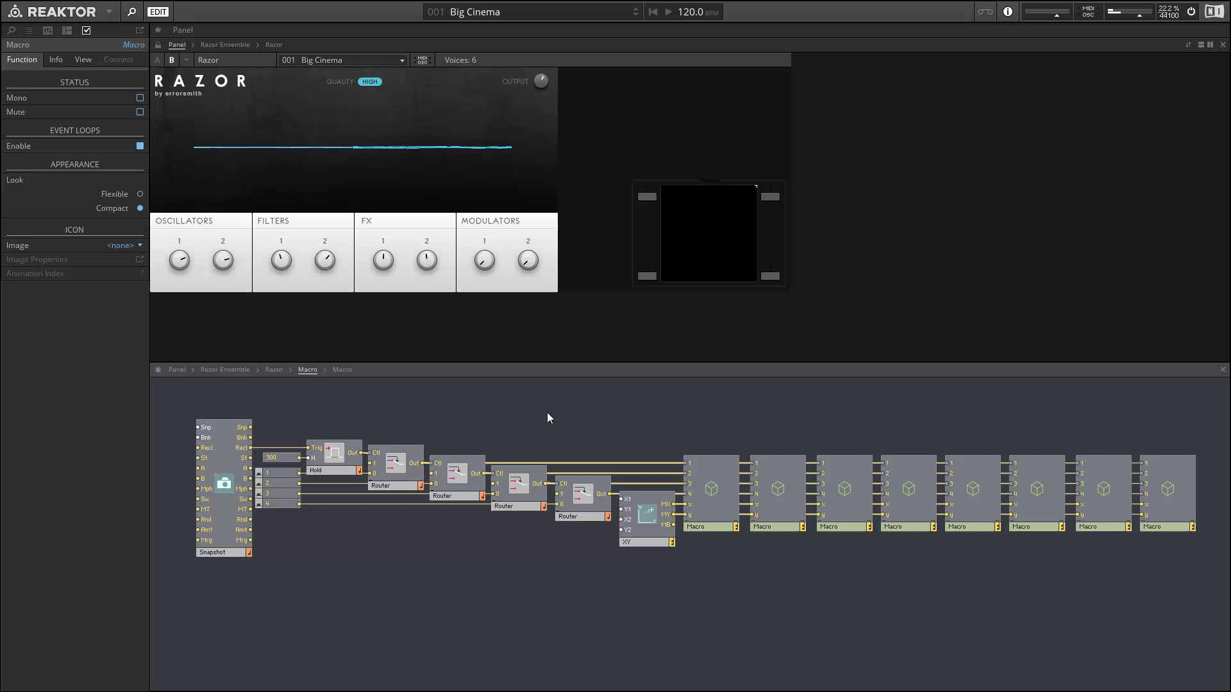